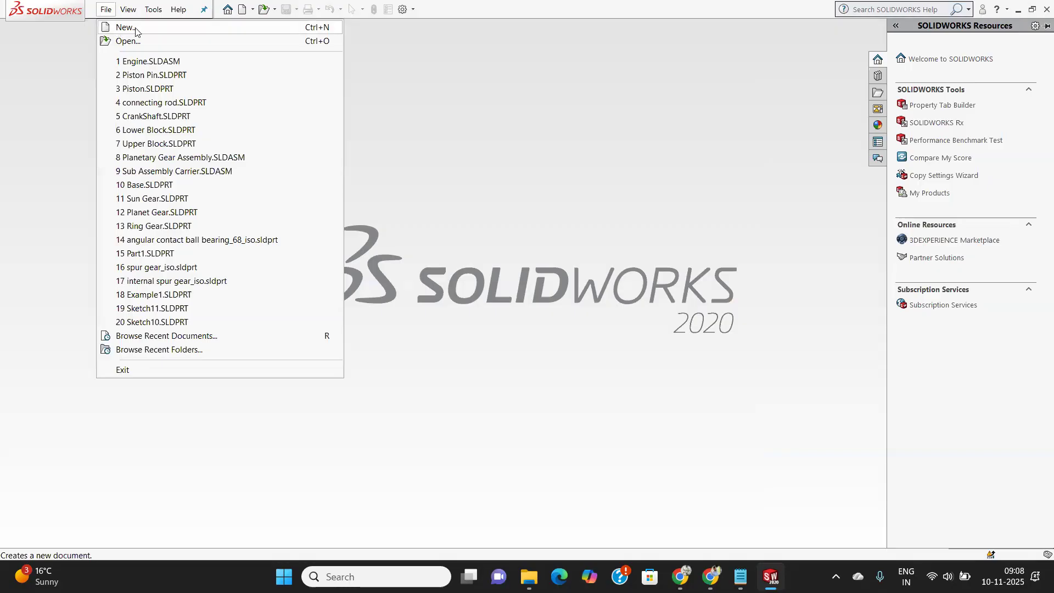
Create a new document from the Part template.
left_click(138, 29)
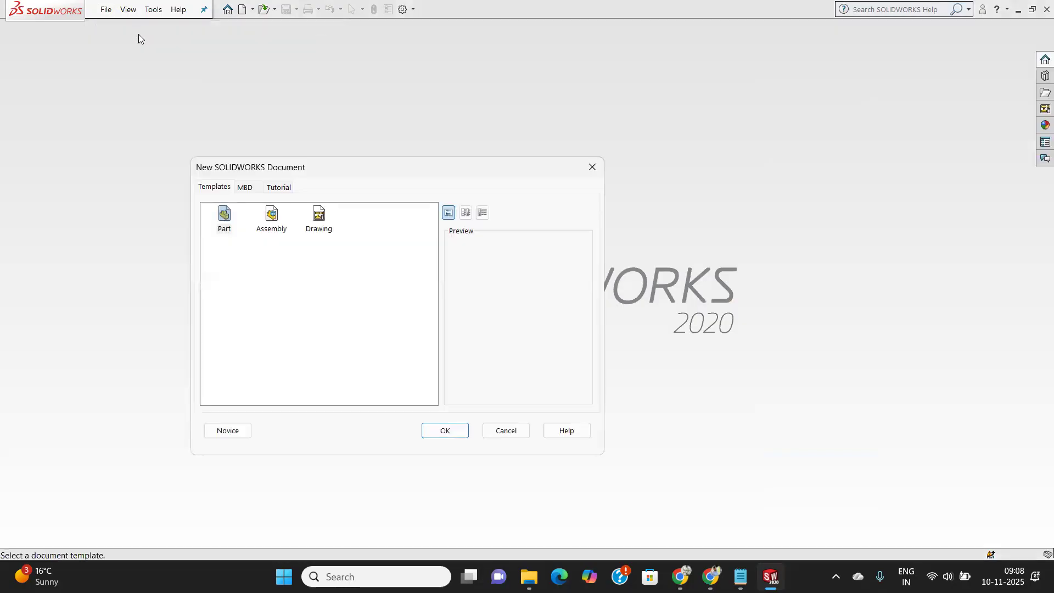
left_click_drag(370, 171, 403, 132)
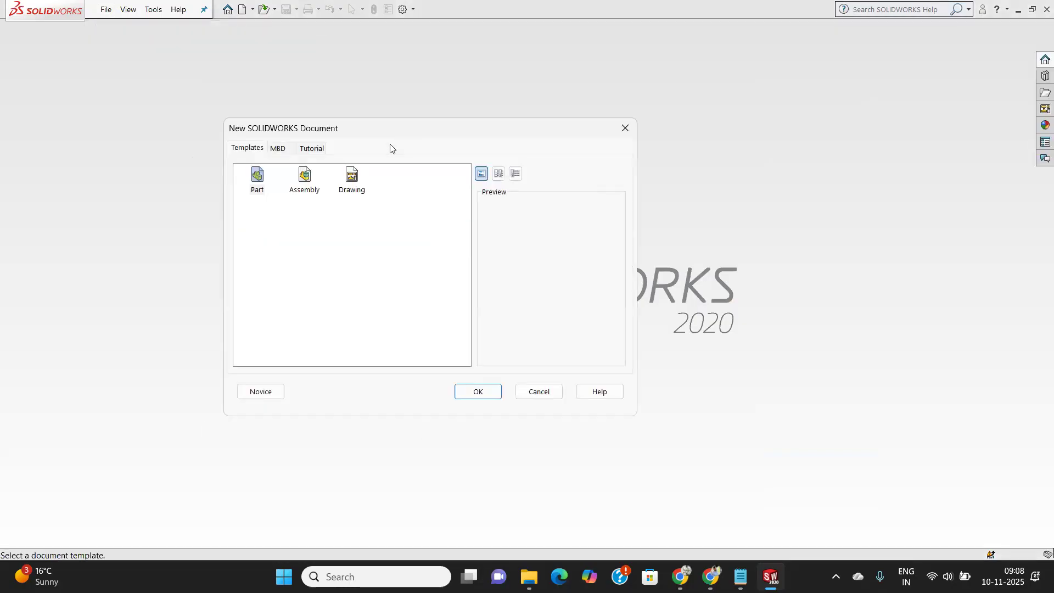
left_click(262, 180)
left_click(478, 392)
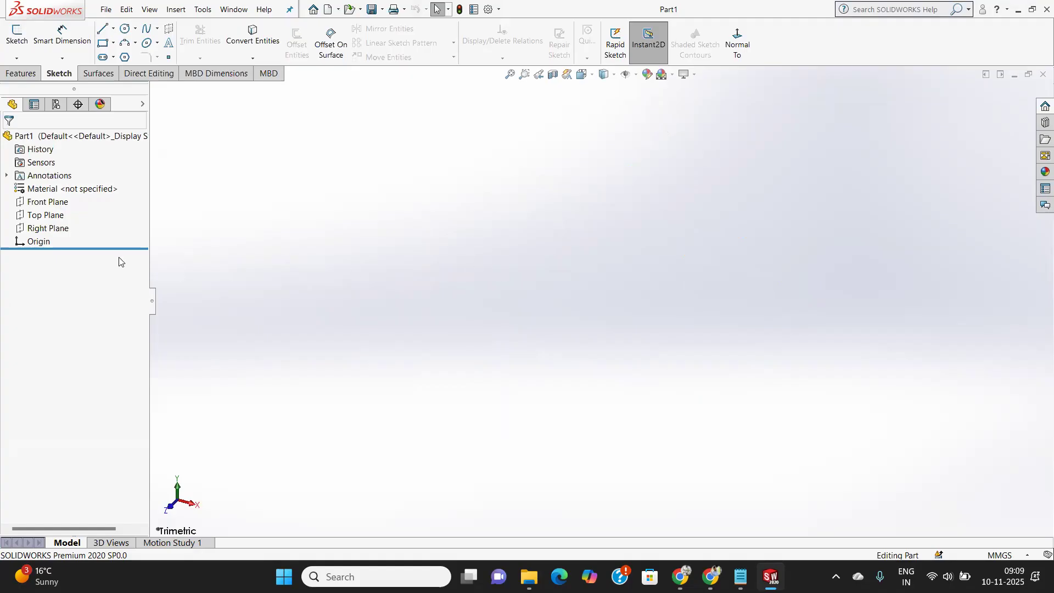
Show the Front, Top and Right planes in the graphics area.
right_click(52, 206)
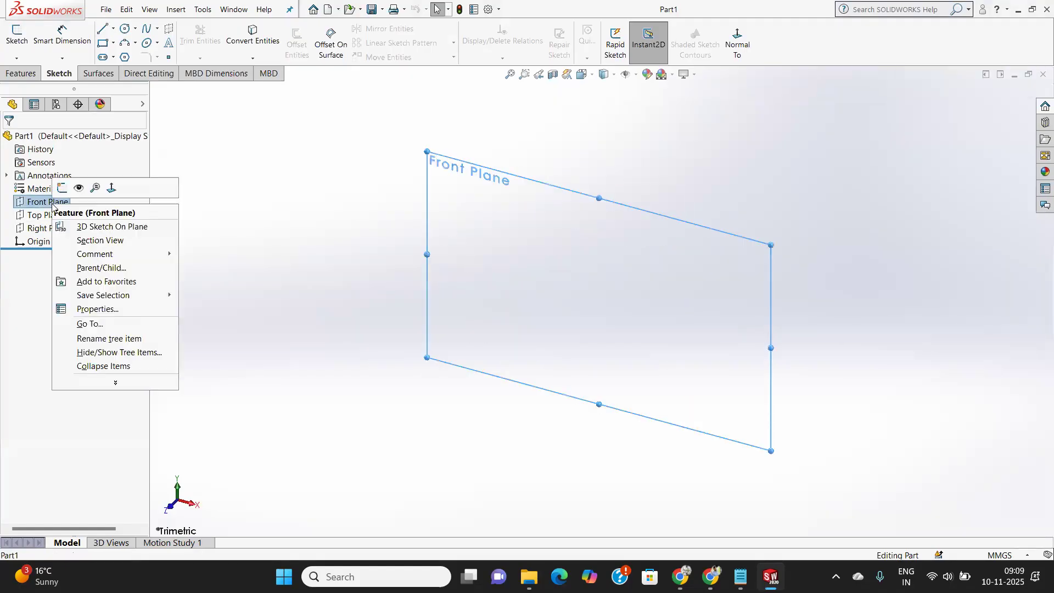
left_click(78, 189)
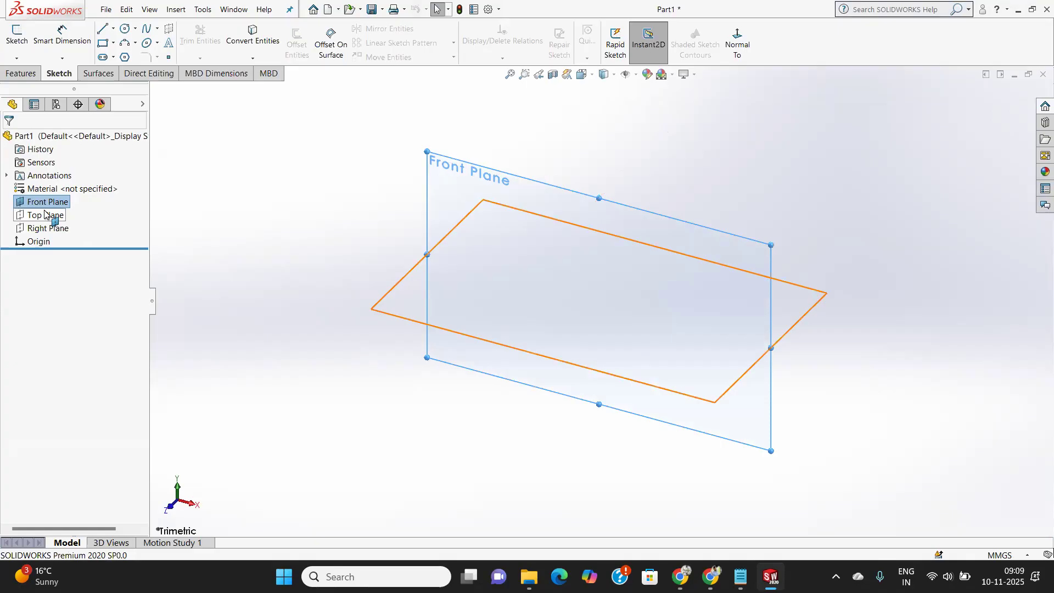
right_click(45, 215)
left_click(71, 194)
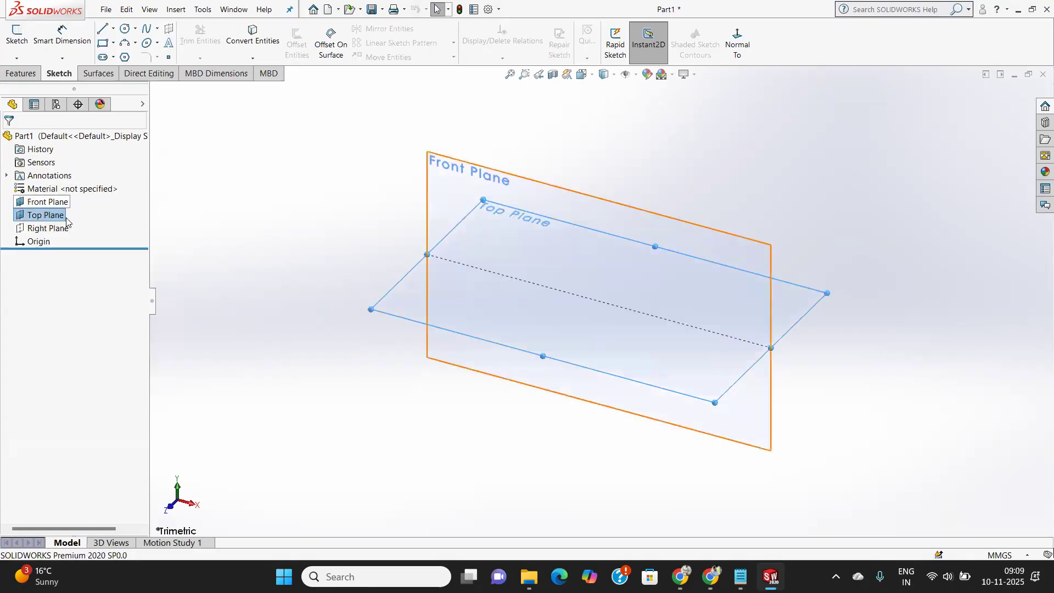
right_click(61, 228)
left_click(78, 209)
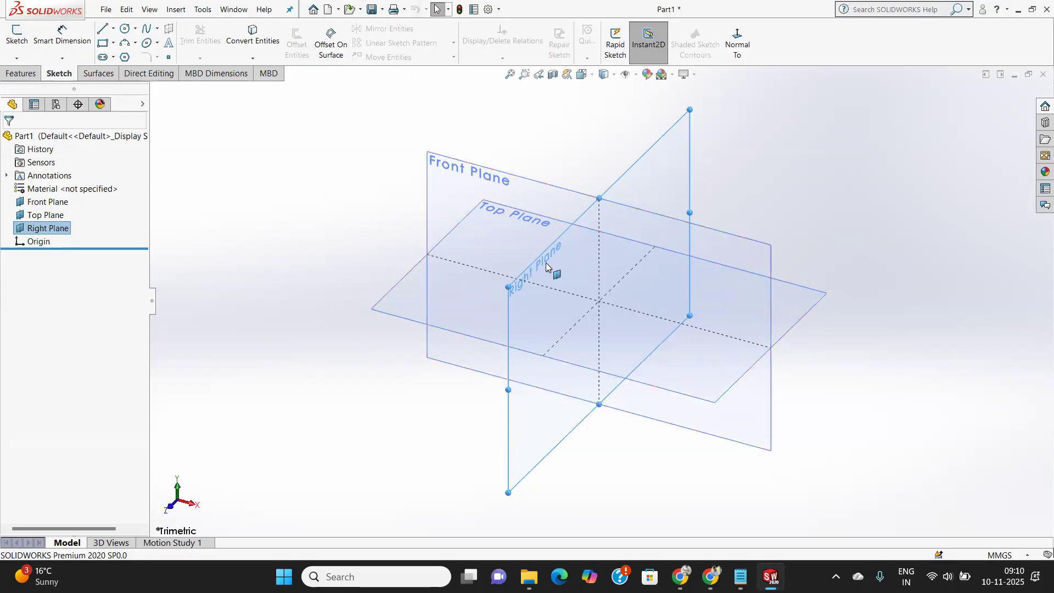
Sketch a closed U-shaped line profile about 98 mm wide and 66 mm high on the Front Plane, with its notch opening upward.
left_click(746, 242)
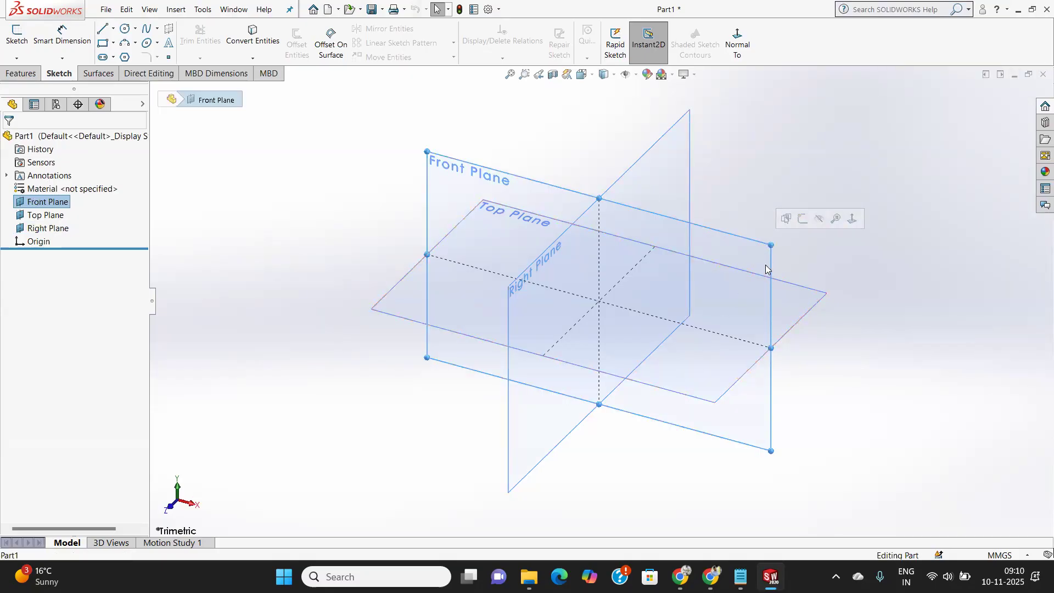
left_click(15, 40)
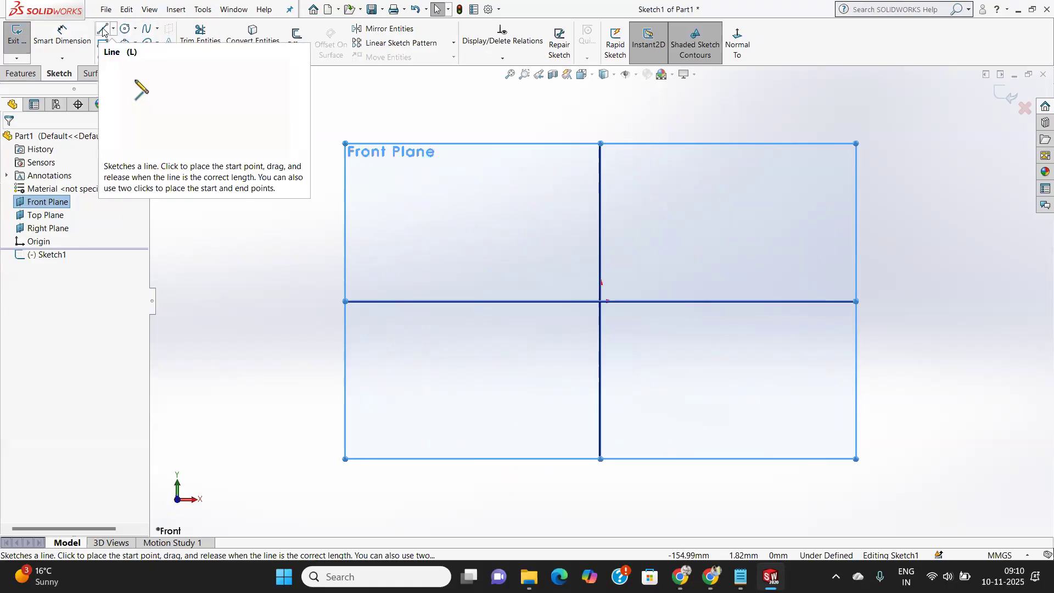
key("l")
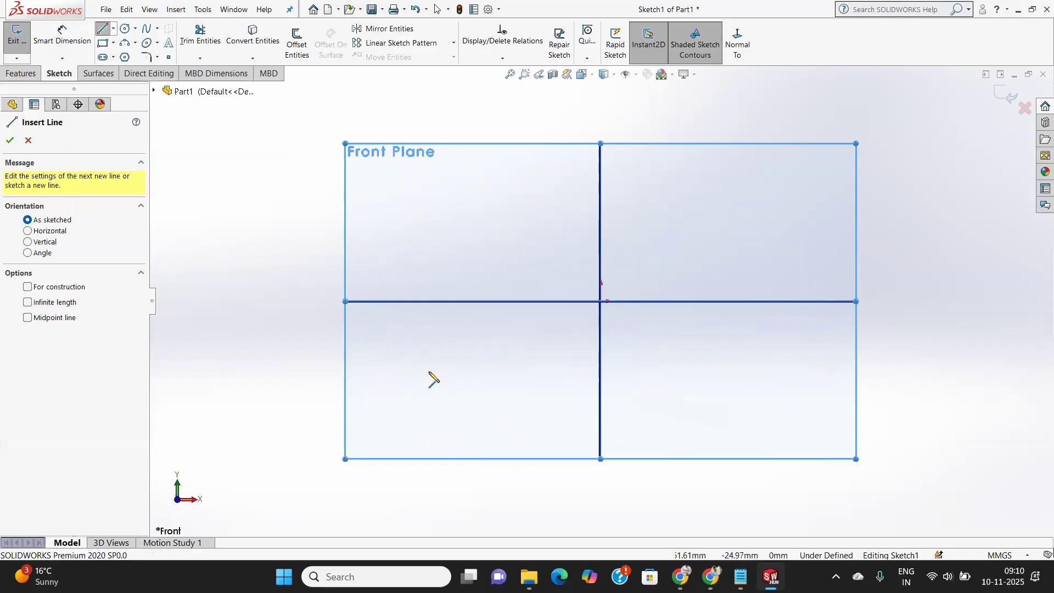
left_click(464, 374)
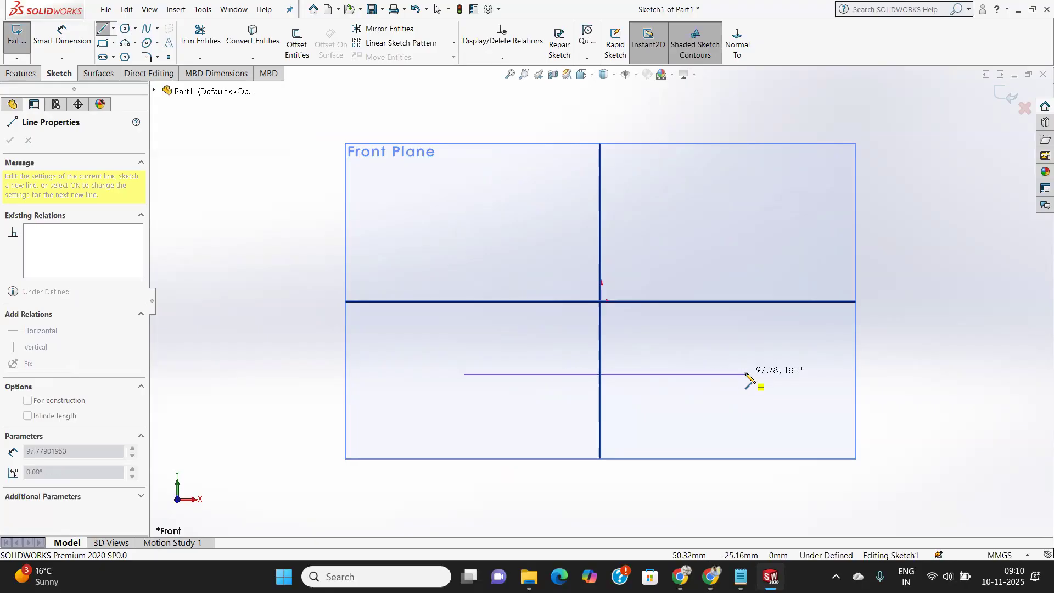
left_click(745, 374)
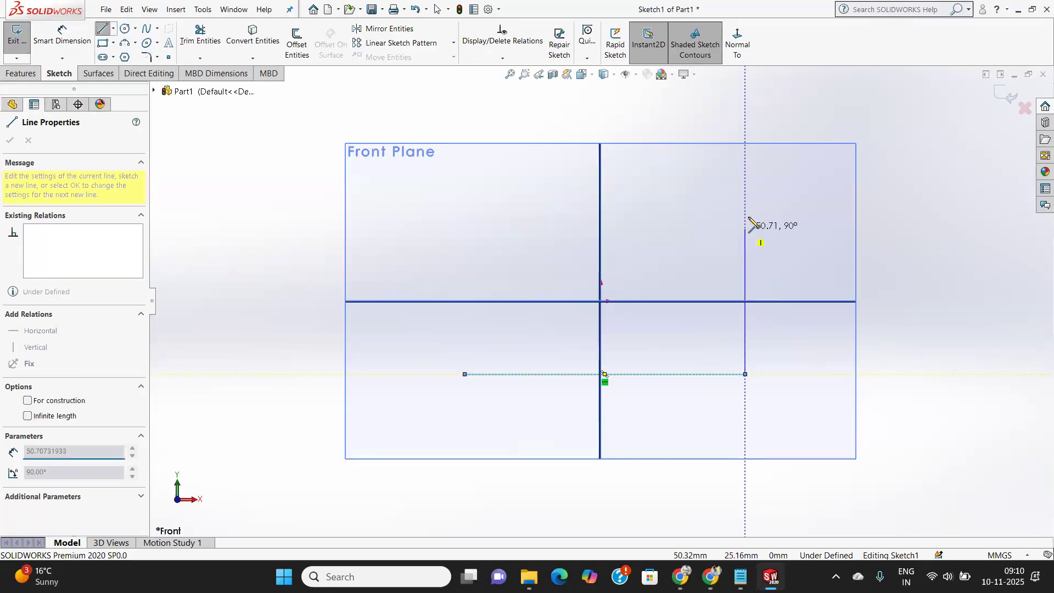
left_click(745, 193)
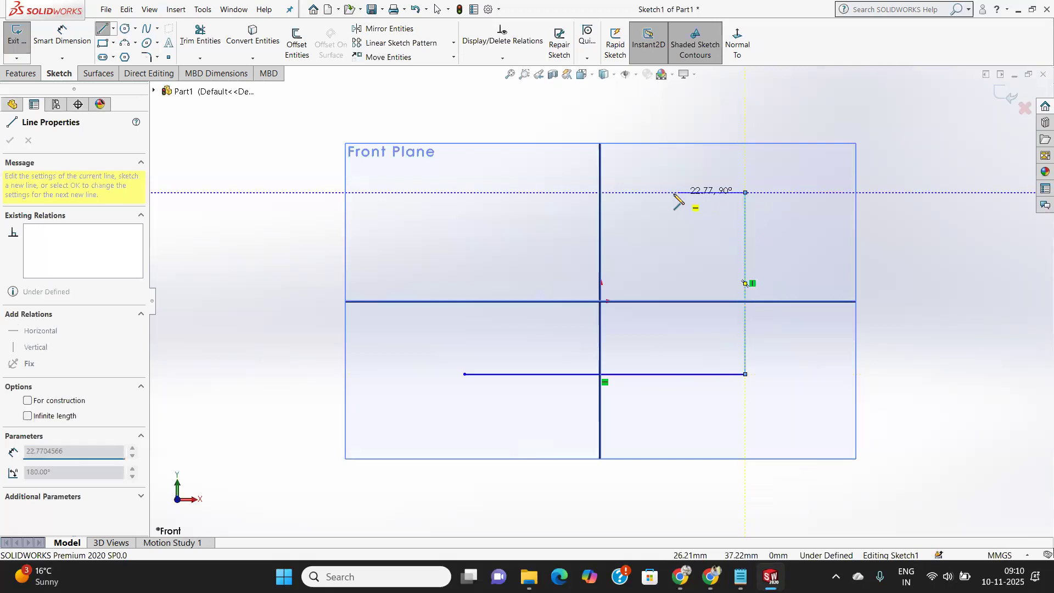
left_click(674, 193)
left_click(674, 259)
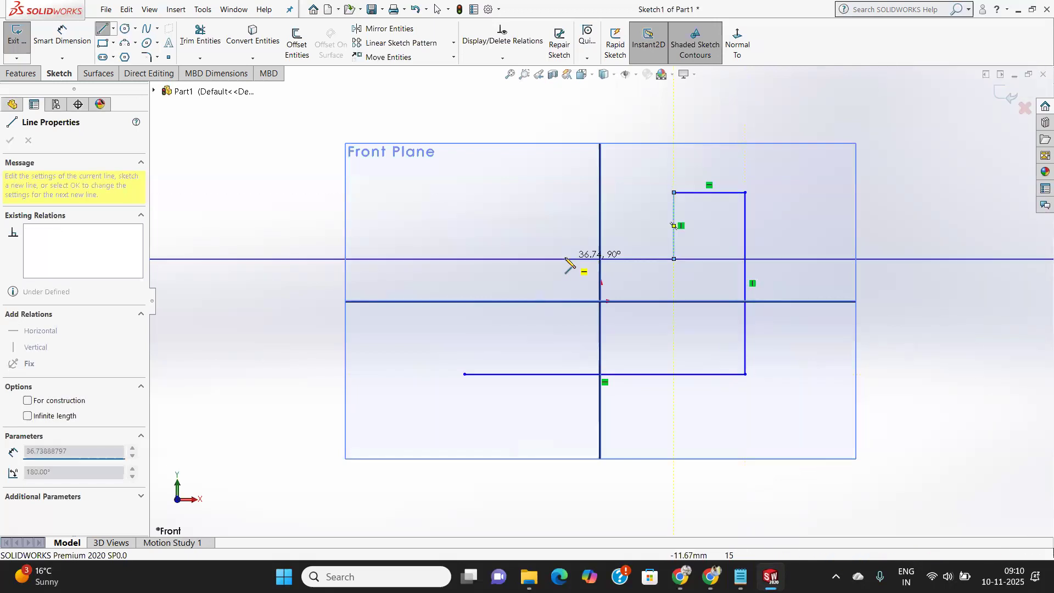
left_click(545, 258)
left_click(546, 183)
left_click(465, 183)
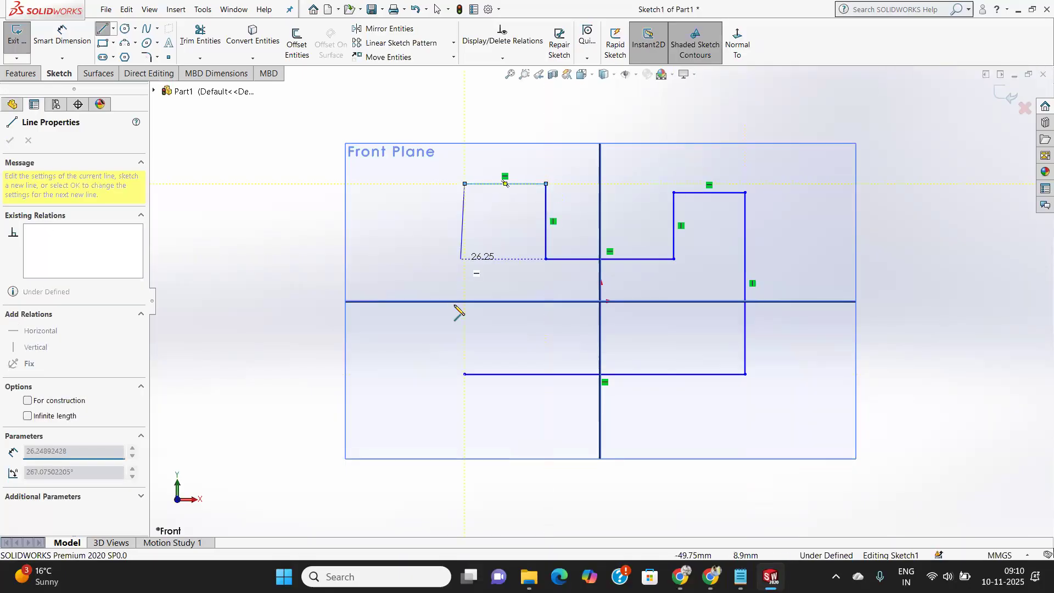
left_click(464, 374)
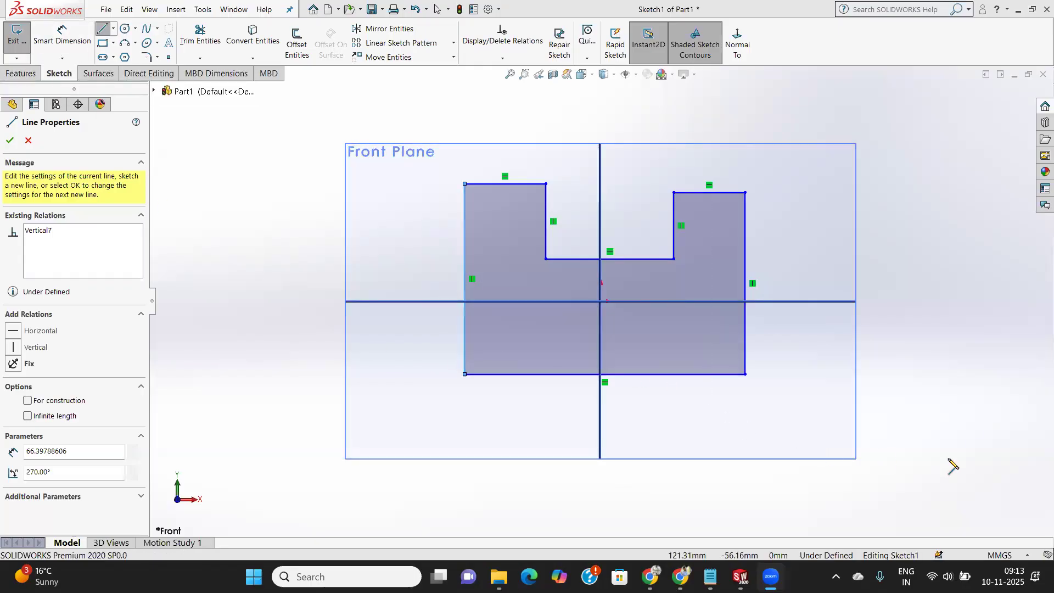
left_click(8, 141)
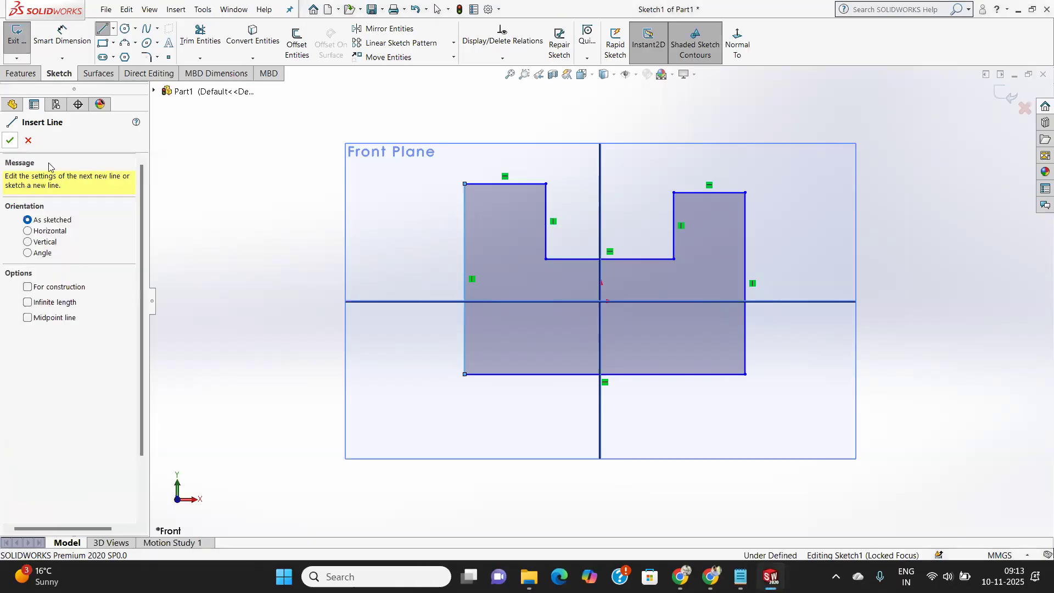
left_click(9, 140)
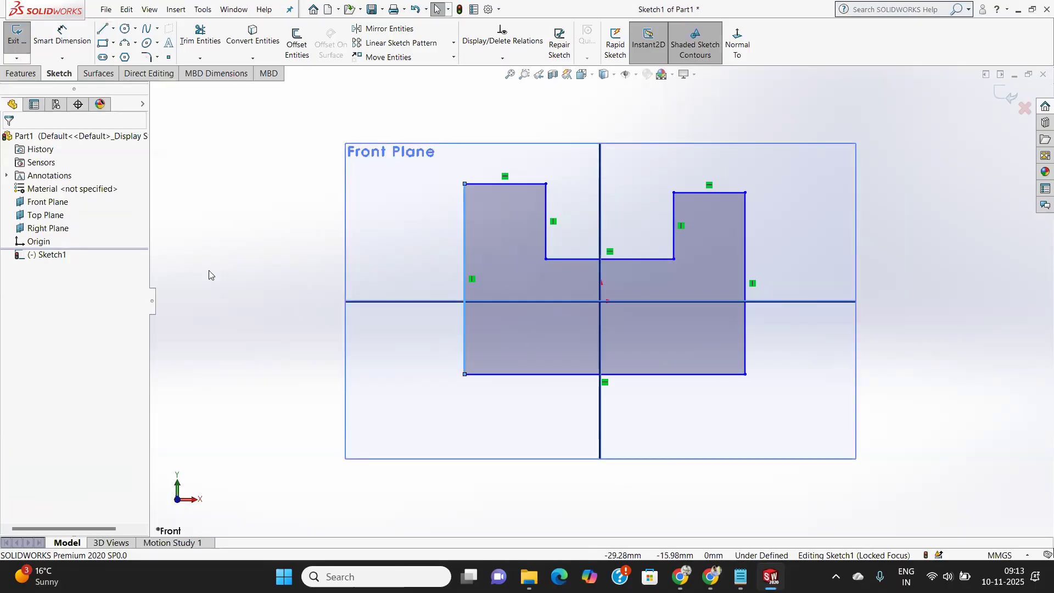
Dimension the U profile's bottom edge and set its length to 100 mm.
left_click(69, 42)
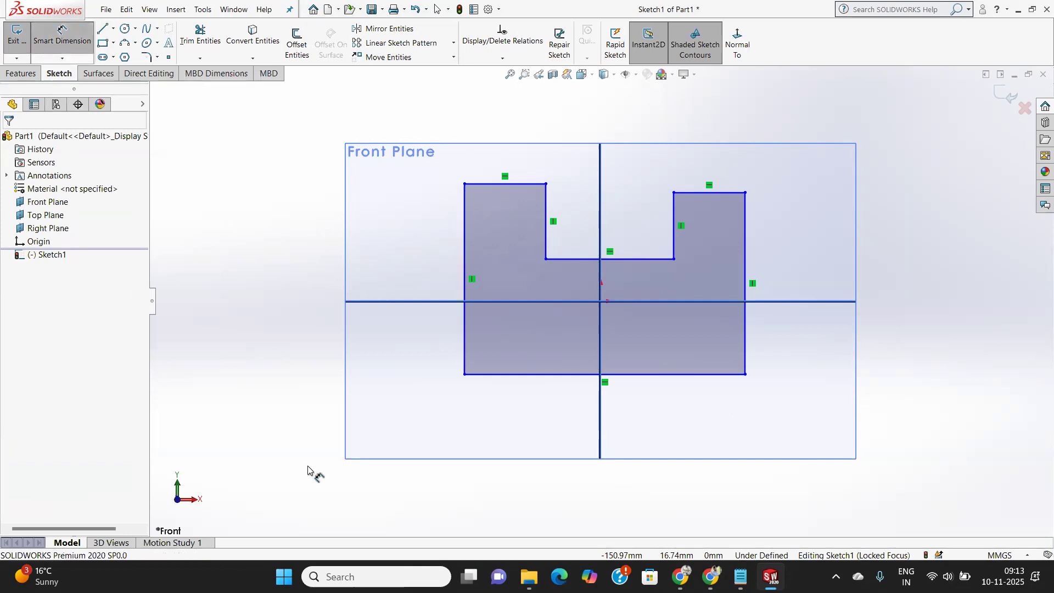
left_click(553, 379)
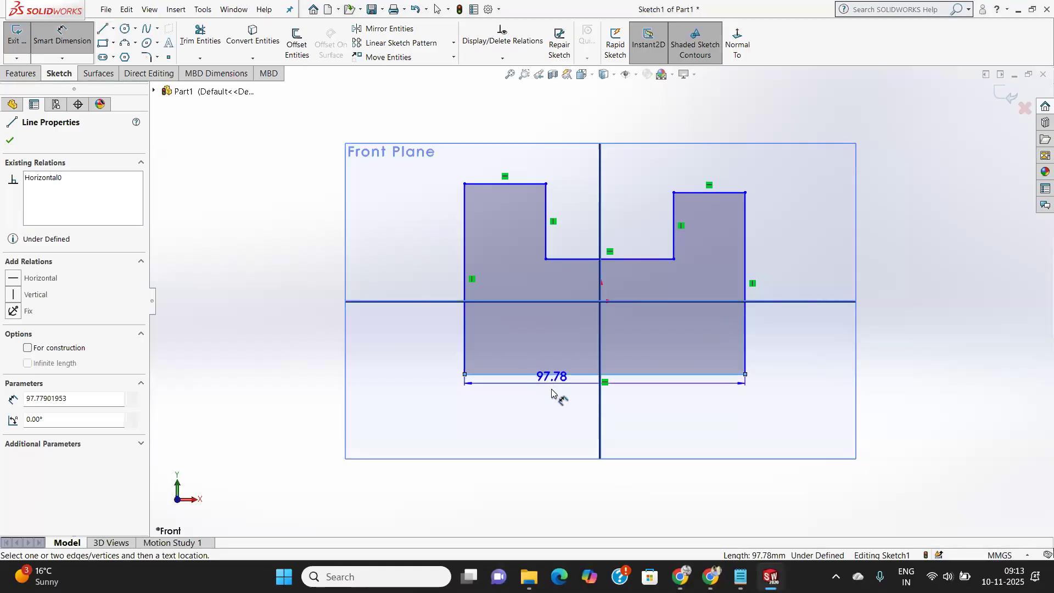
left_click(552, 412)
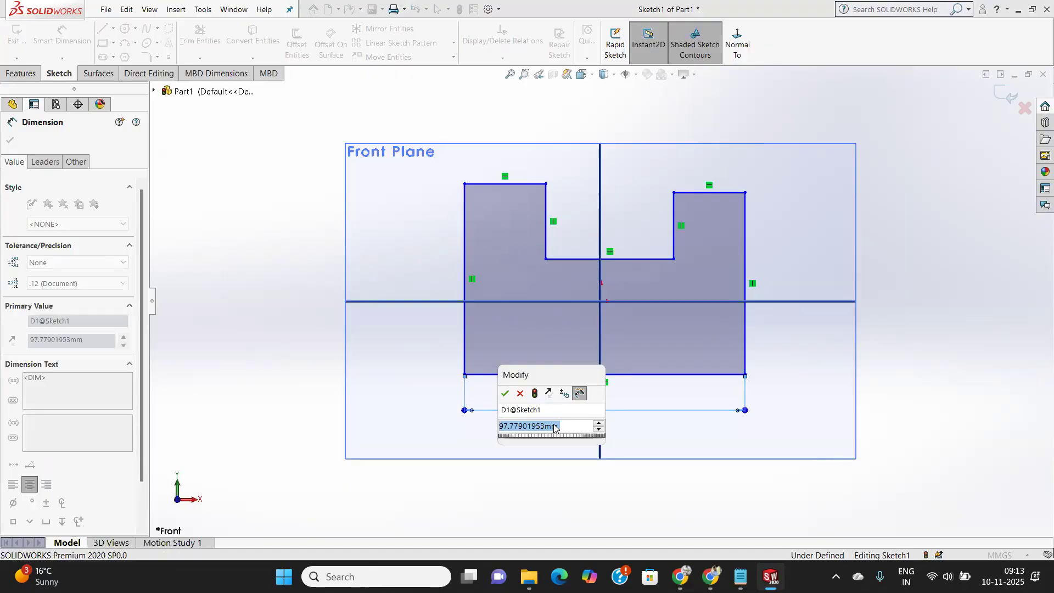
type("100")
key("Return")
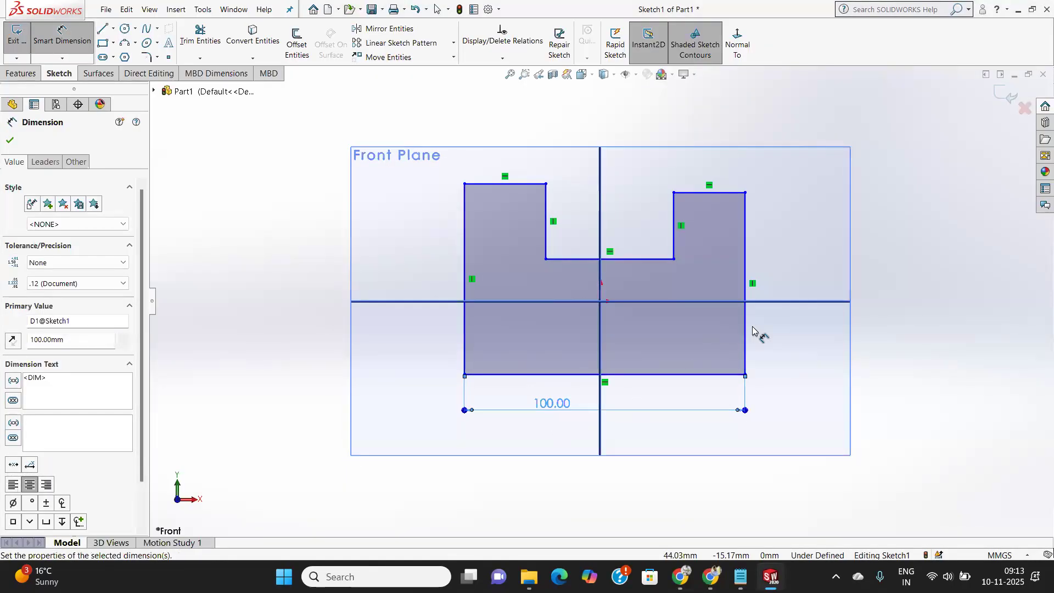
Dimension the right and left outer vertical edges of the U profile, setting both heights to 60 mm.
left_click(745, 258)
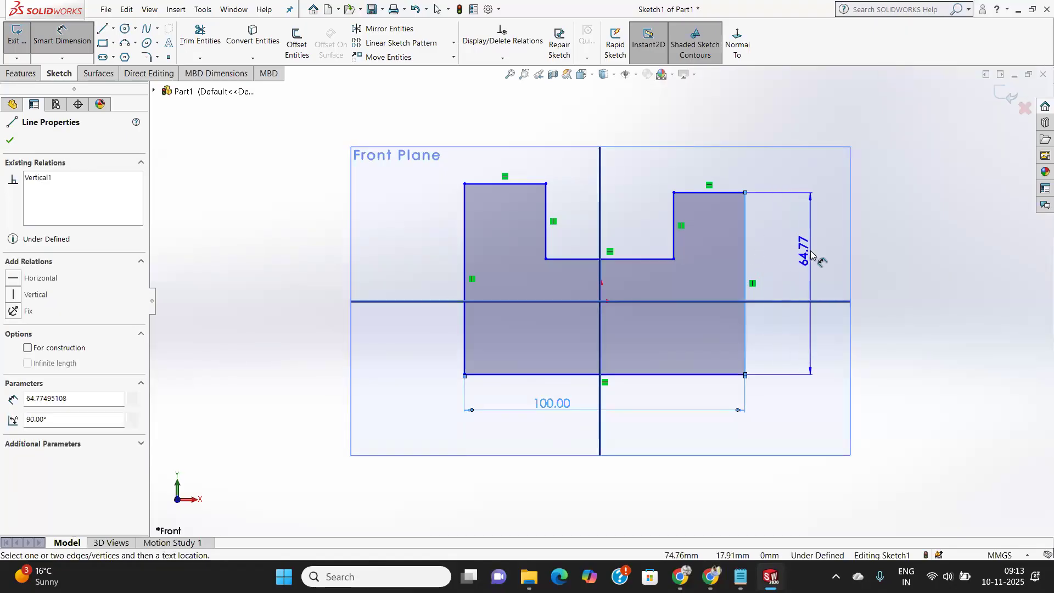
left_click(811, 254)
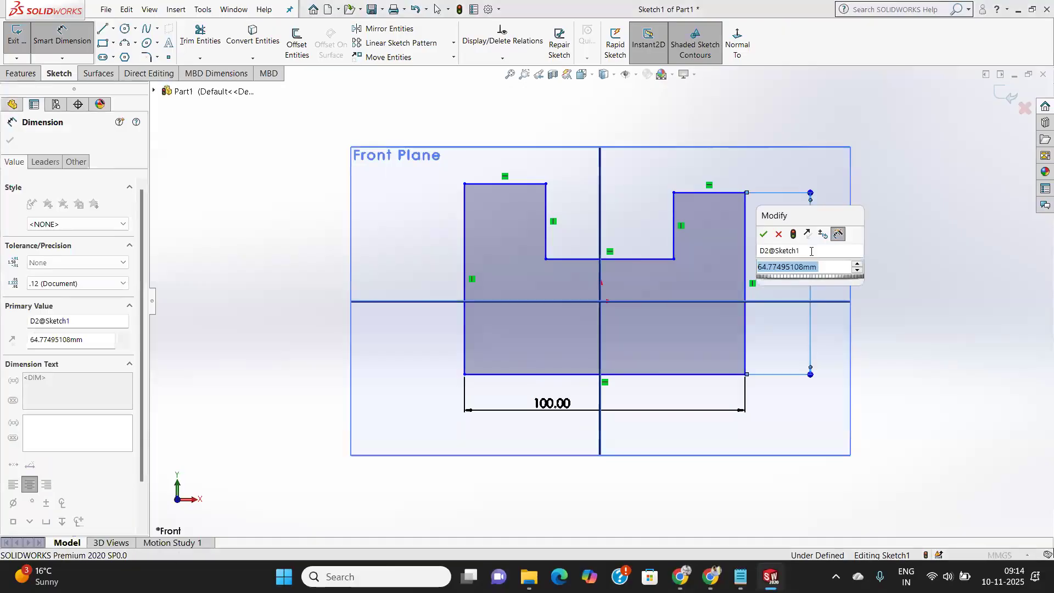
type("60")
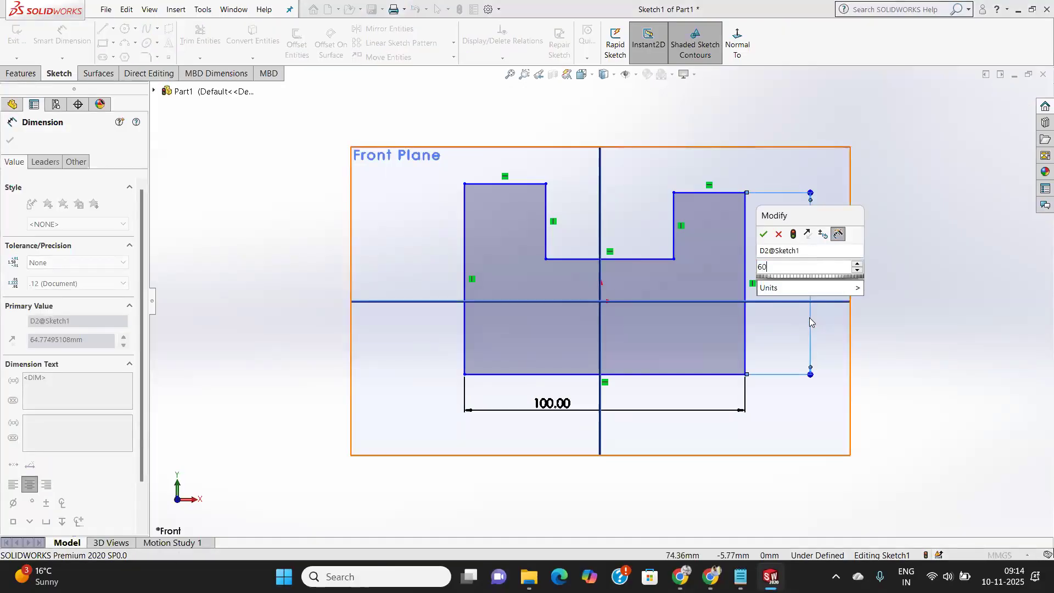
key("Return")
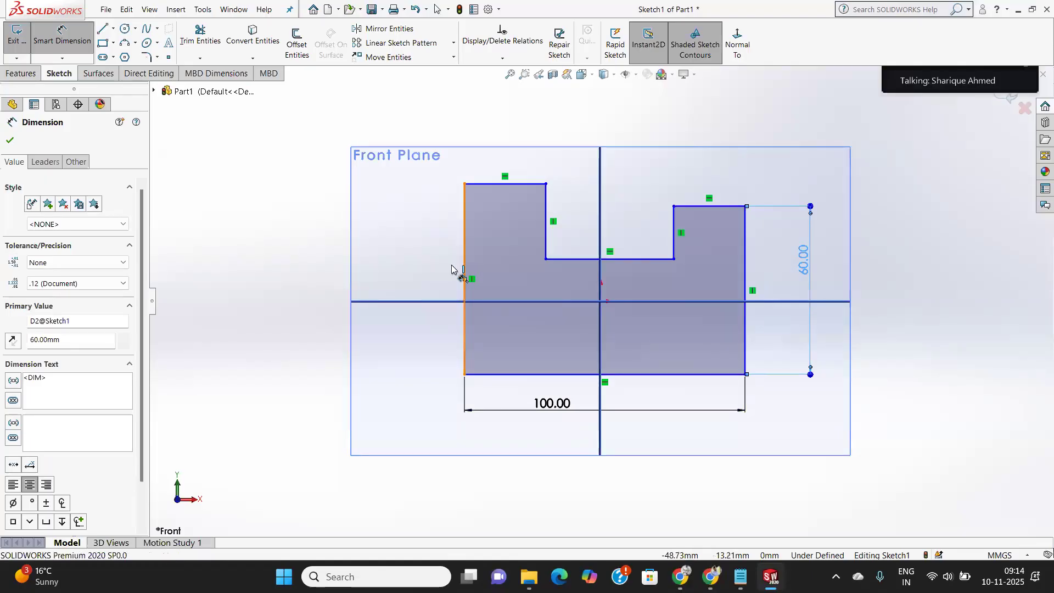
left_click(463, 269)
left_click(408, 306)
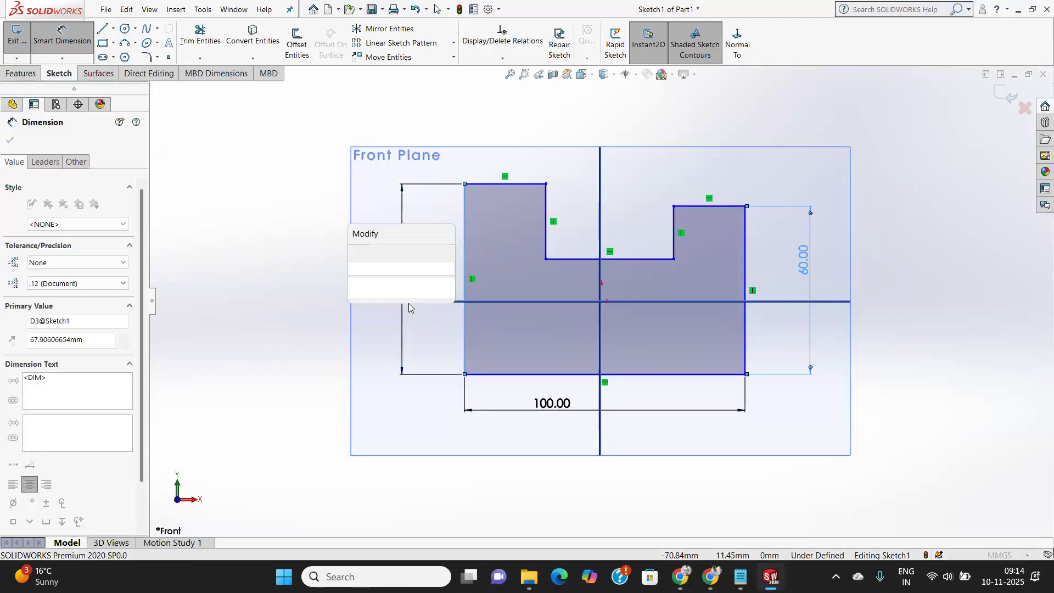
key("Return")
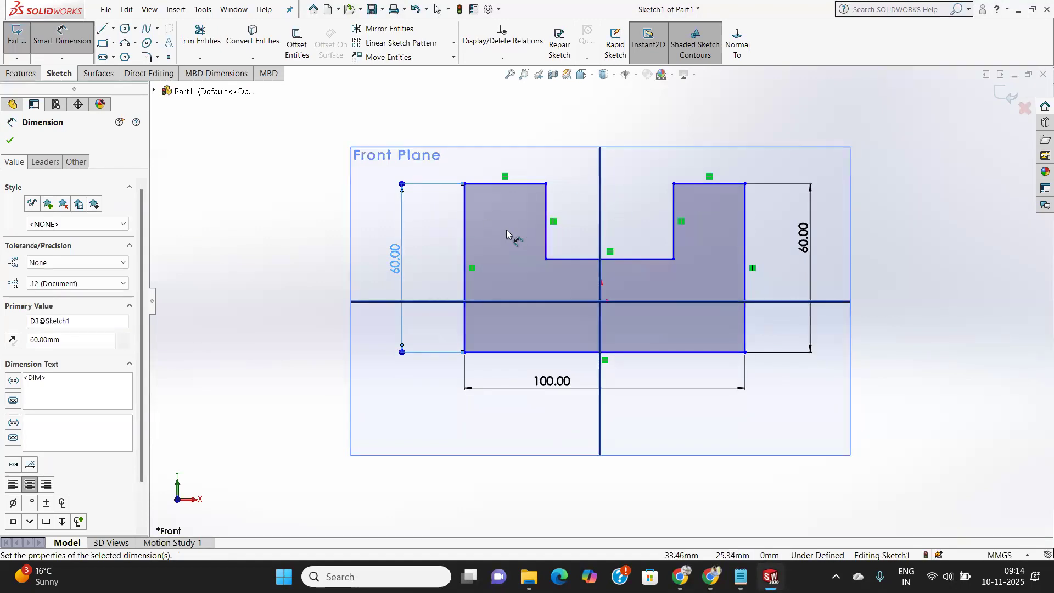
Dimension the top edges of the right and left arms, setting both widths to 25 mm.
left_click(721, 185)
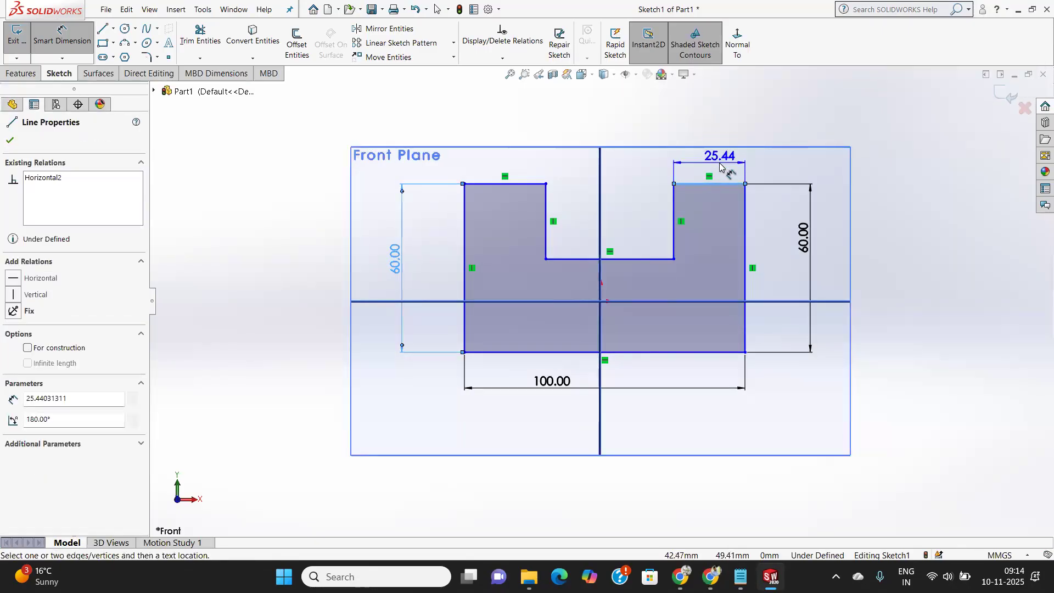
left_click(720, 167)
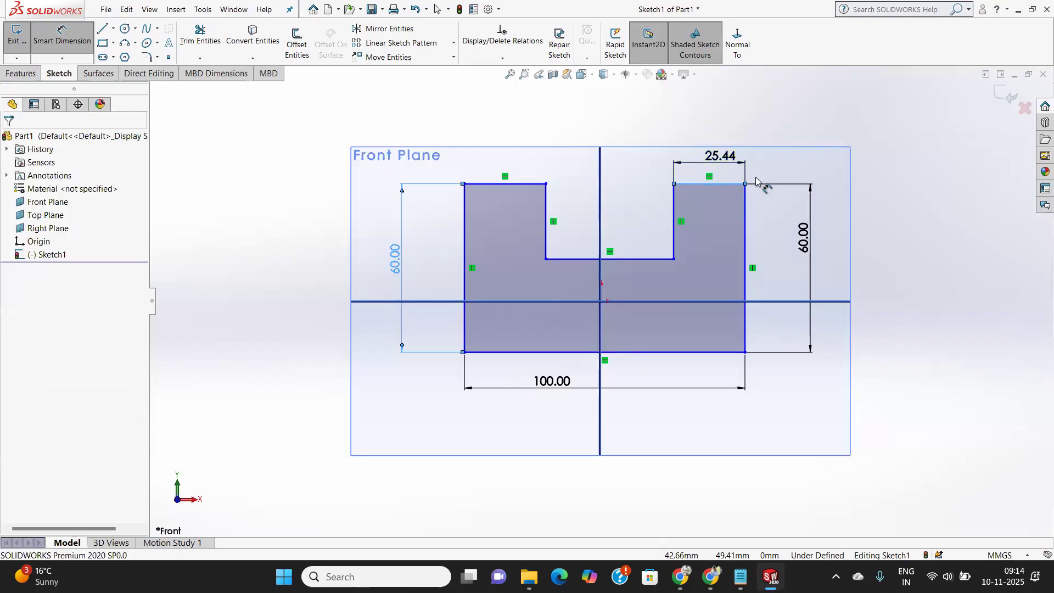
type("25")
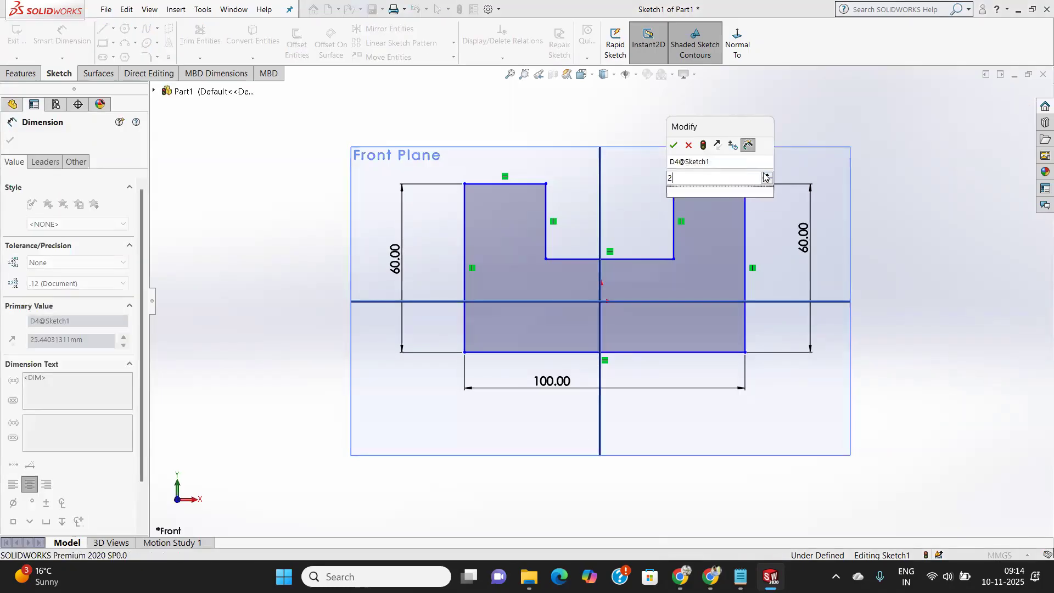
key("Return")
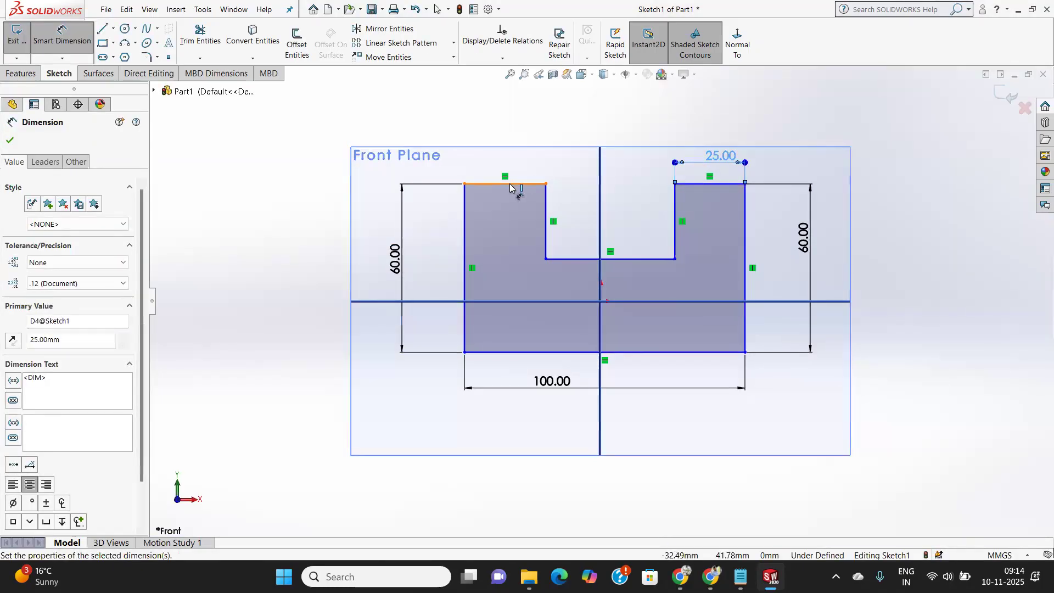
left_click(510, 184)
left_click(511, 144)
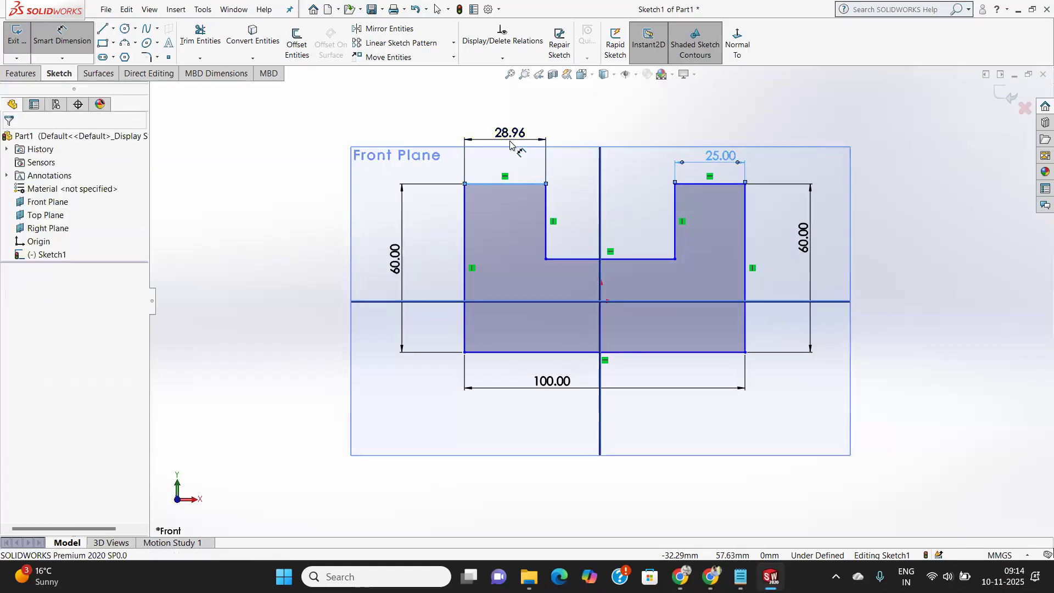
type("25")
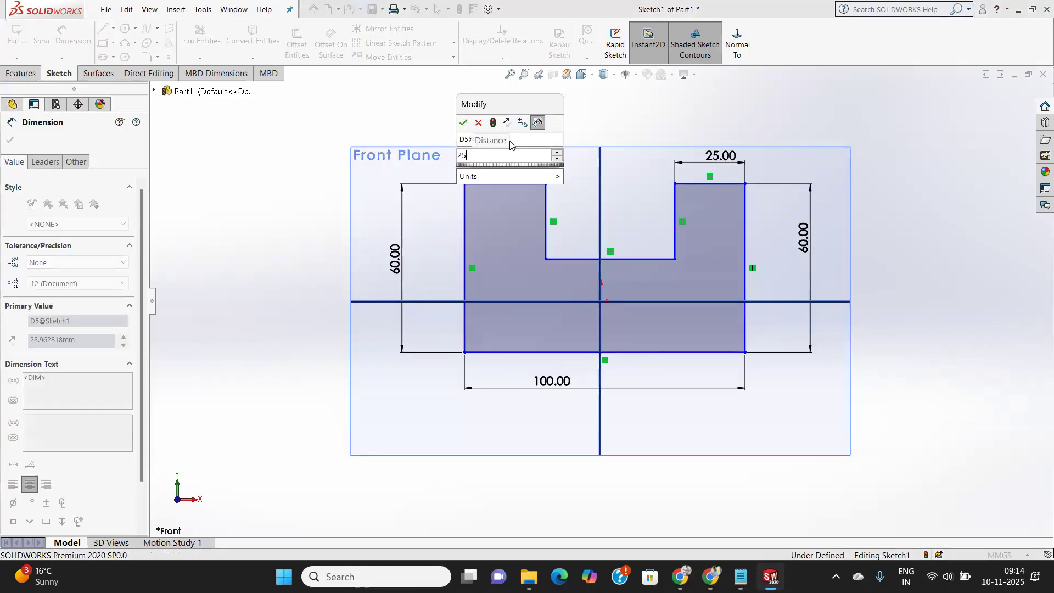
key("Return")
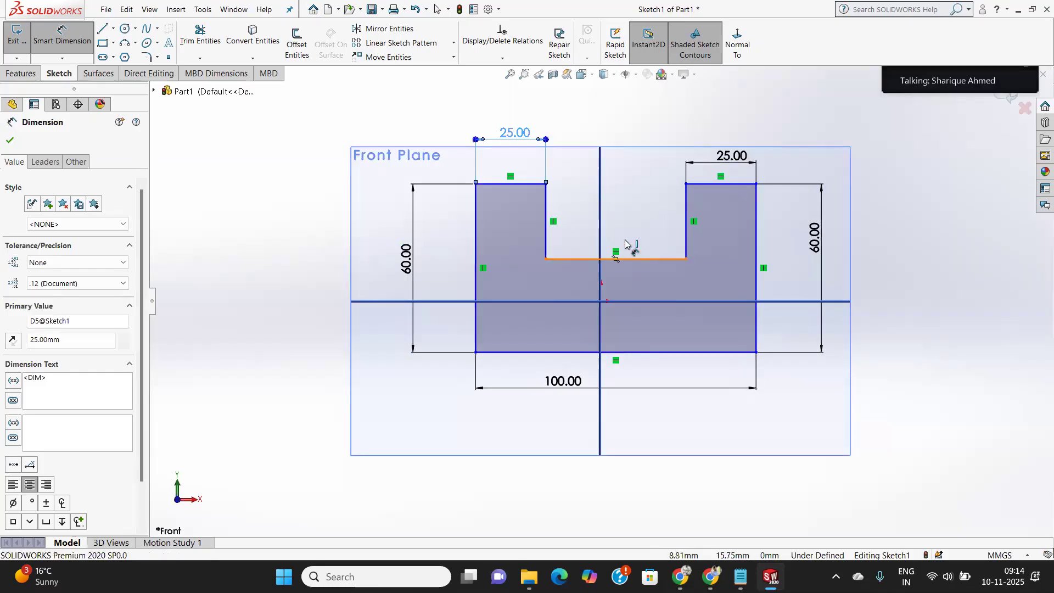
Try to add a width dimension to the horizontal edge at the base of the notch.
left_click(625, 259)
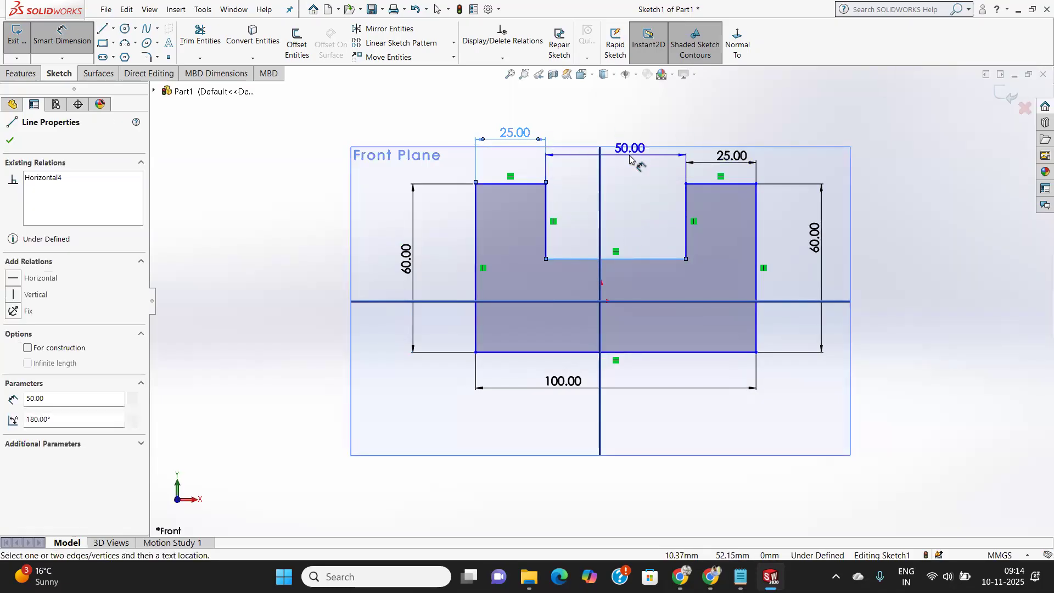
left_click(629, 158)
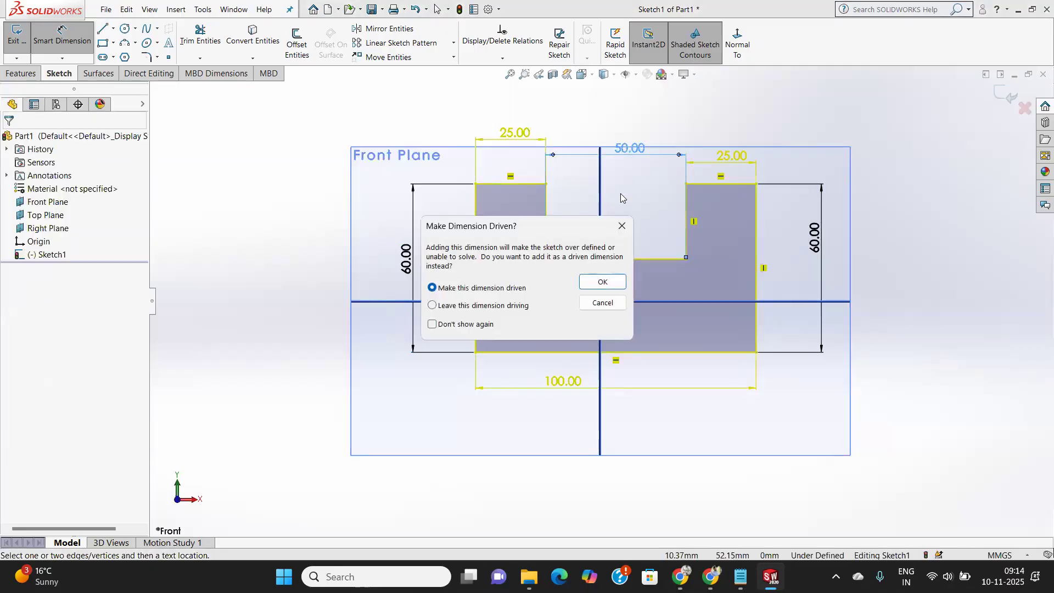
left_click(603, 302)
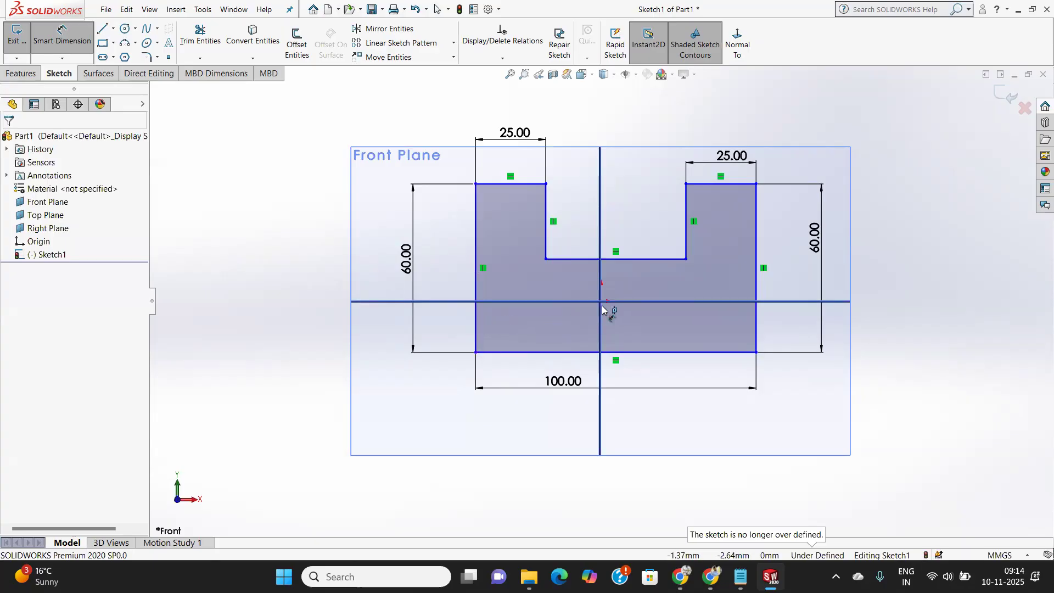
Dimension the distance from the U profile's left outer edge to the origin and set it to 50 mm.
left_click(475, 325)
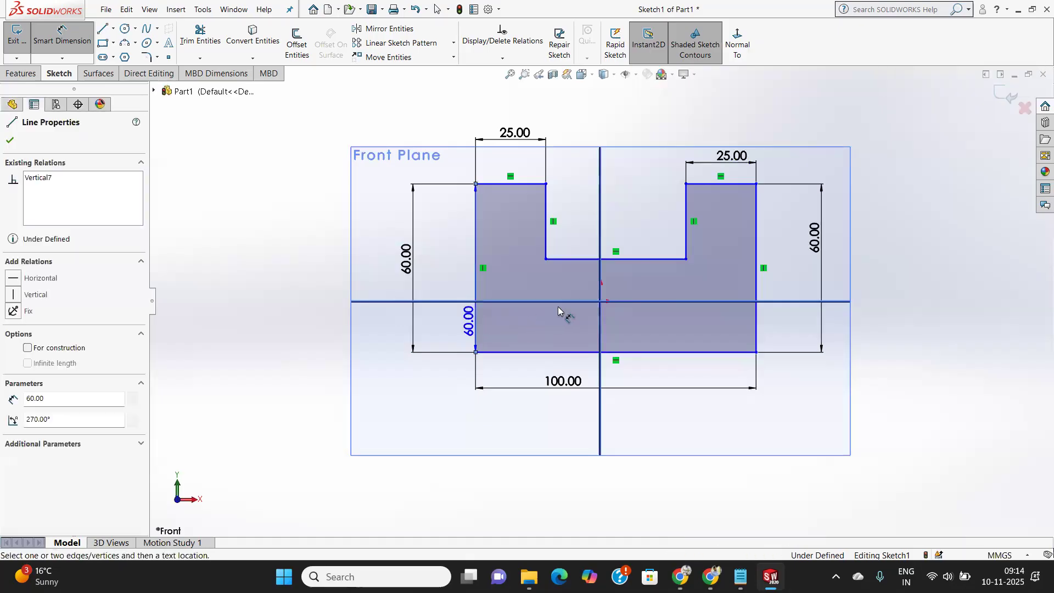
left_click(600, 301)
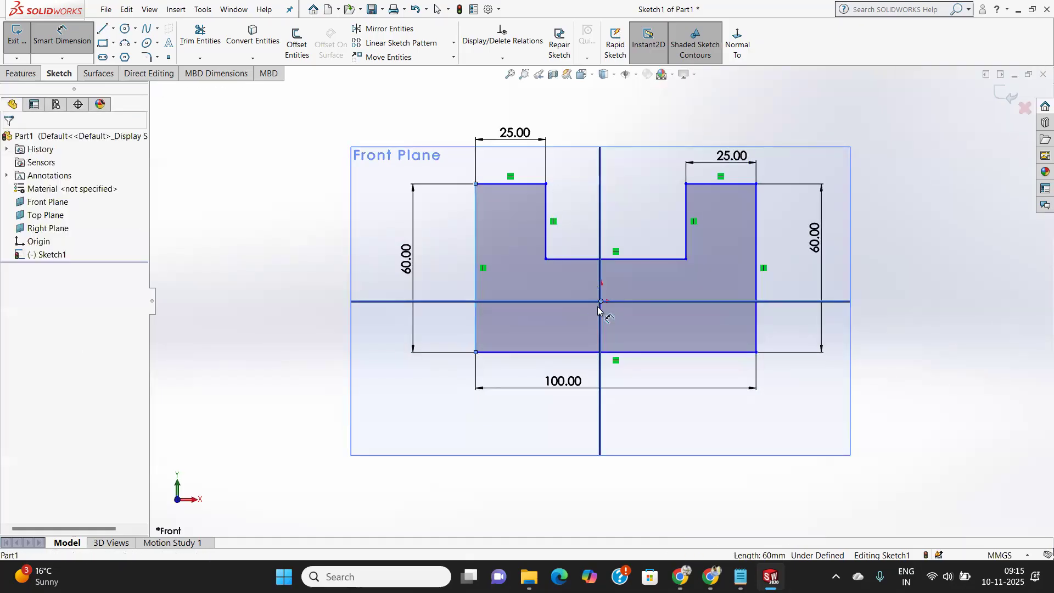
left_click(581, 436)
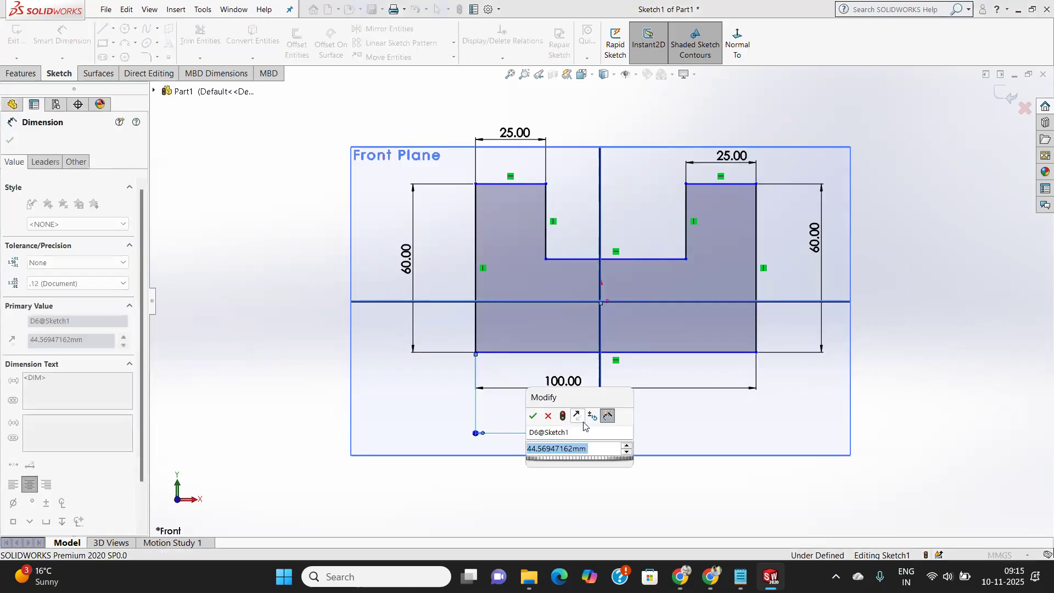
type("50")
key("Return")
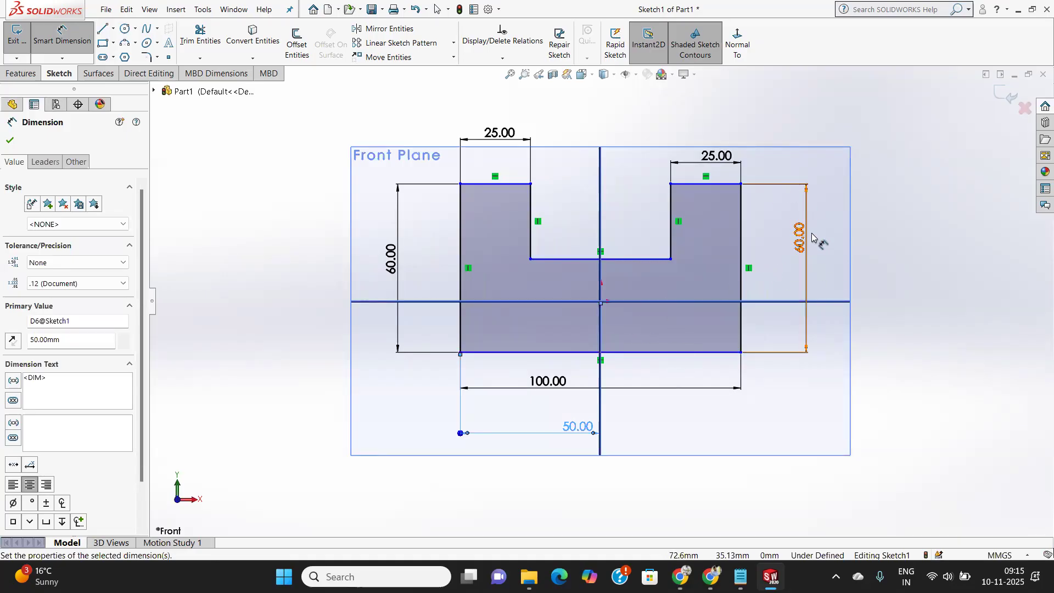
Dimension the distance from the U profile's bottom edge to the origin, set it to 30 mm, and finish dimensioning.
left_click(664, 353)
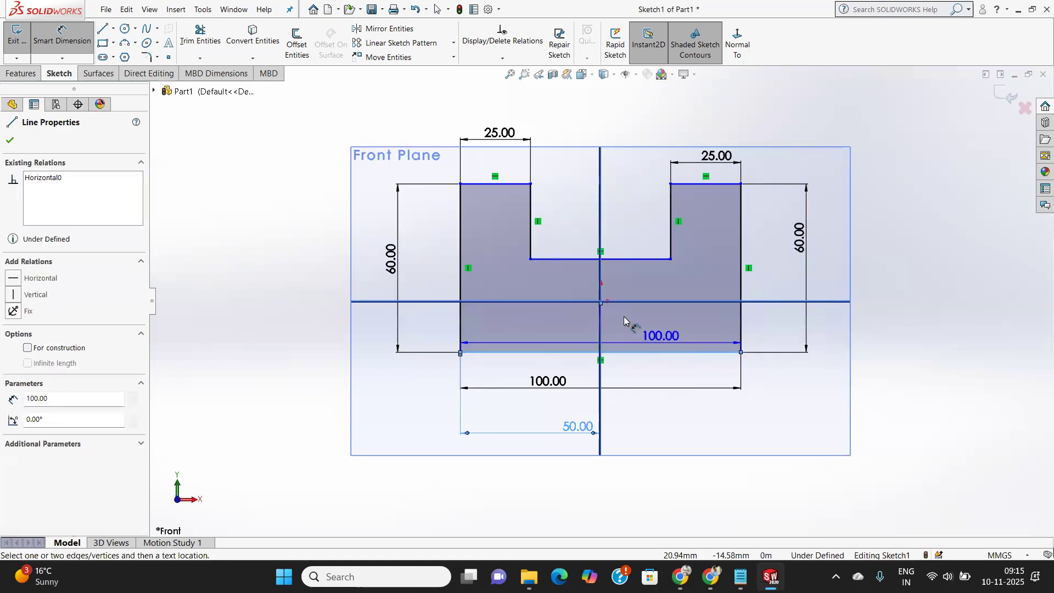
left_click(598, 303)
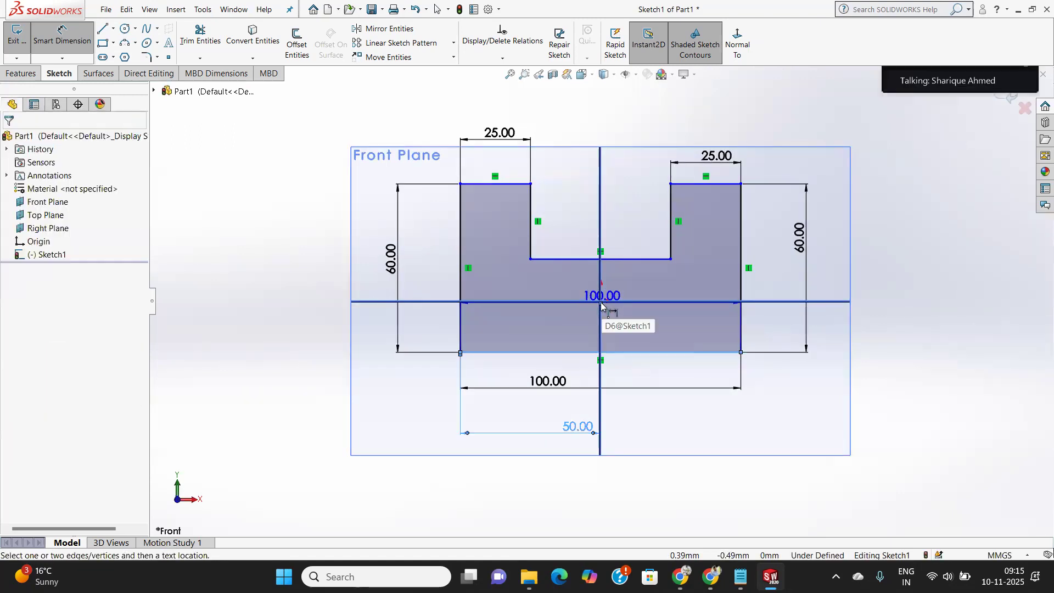
left_click(892, 351)
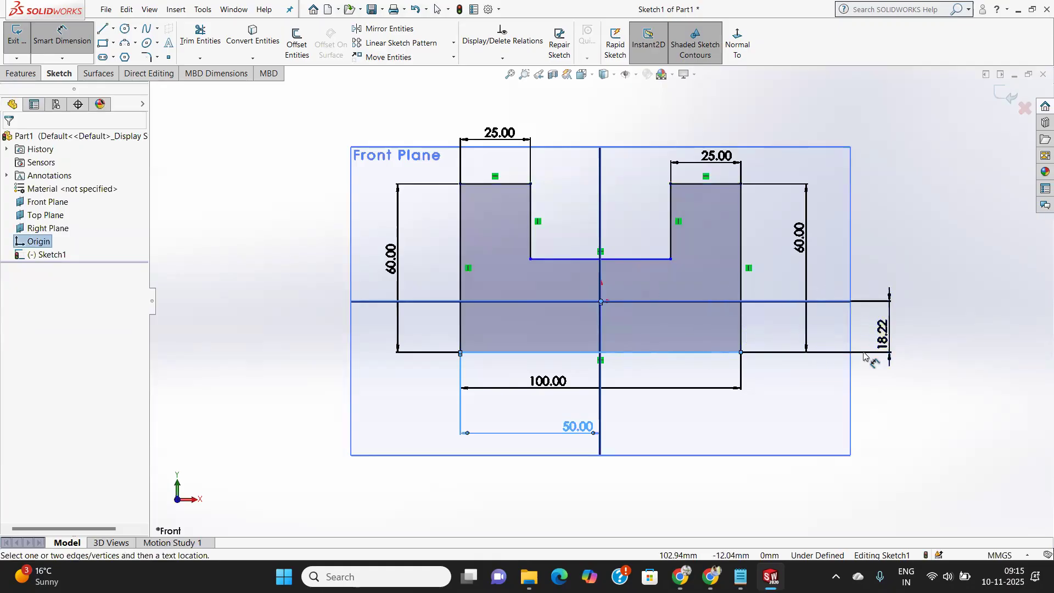
type("30")
key("Return")
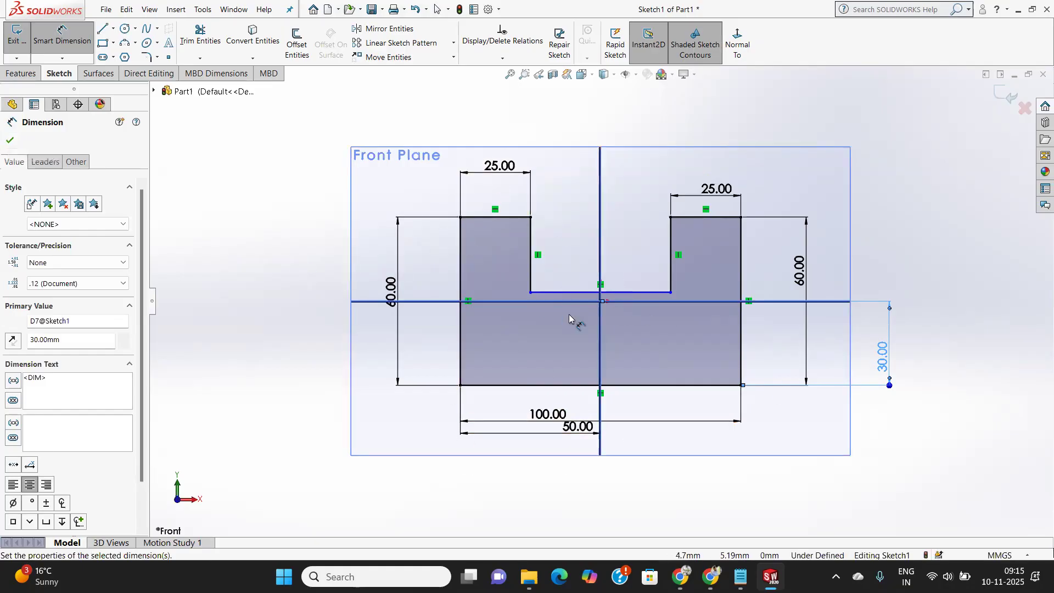
left_click(9, 142)
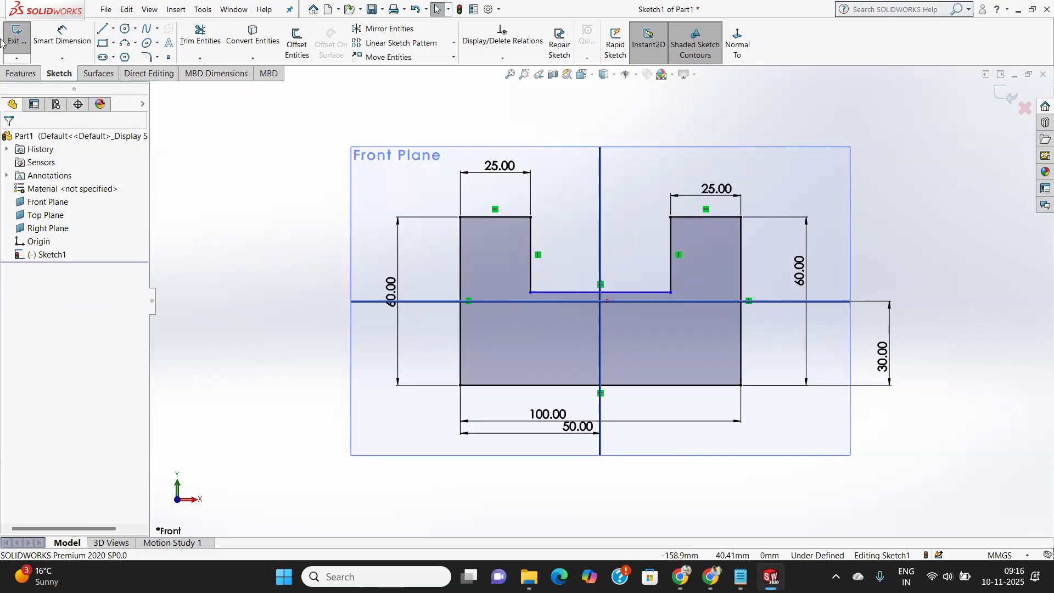
Sketch a circle of about 15.4 mm radius in the empty area to the upper left of the U profile.
left_click(113, 31)
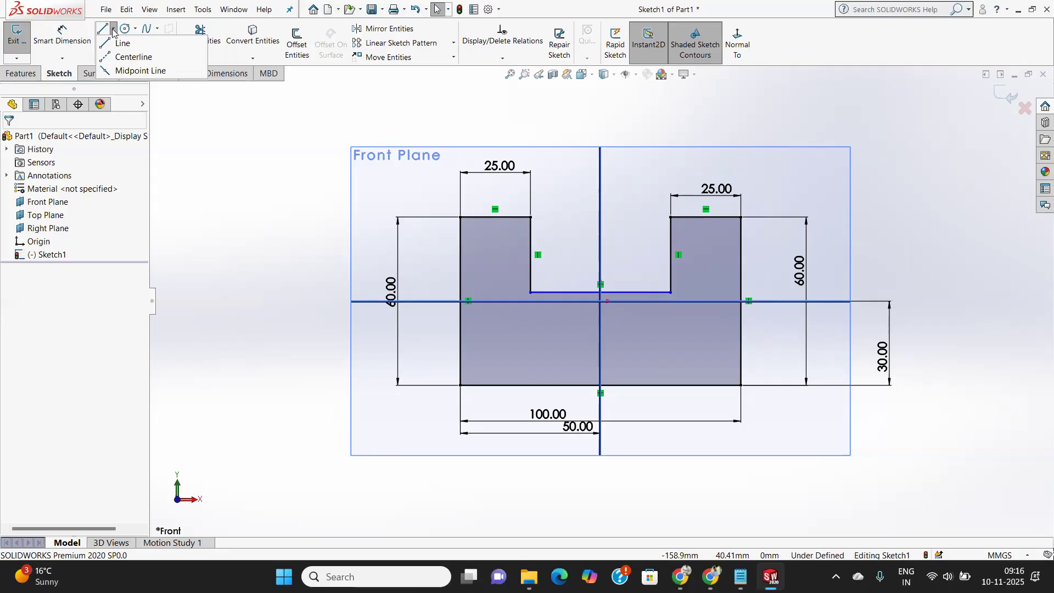
left_click(126, 28)
mouse_move(230, 185)
left_mouse_down()
mouse_move(258, 242)
mouse_move(247, 225)
left_mouse_up()
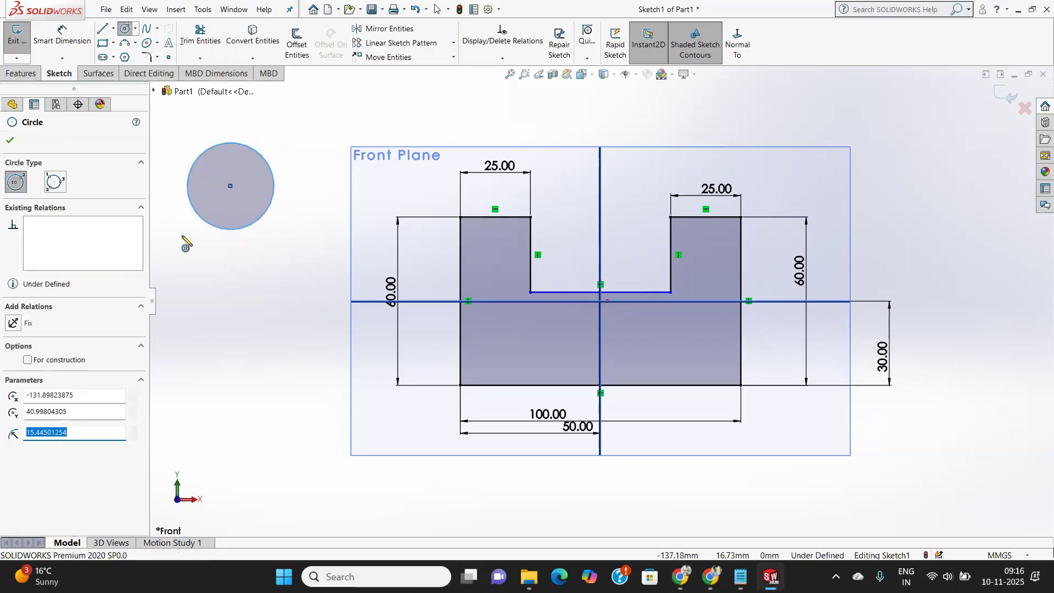
Draw a vertical centerline through the circle's centre, extending beyond the circle at both ends.
left_click(113, 29)
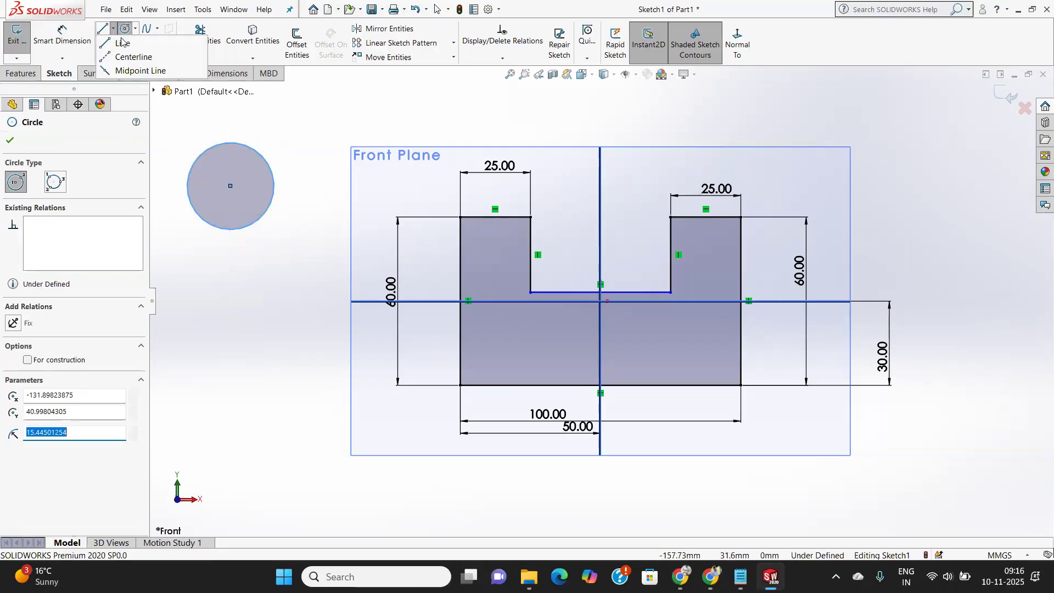
left_click(127, 58)
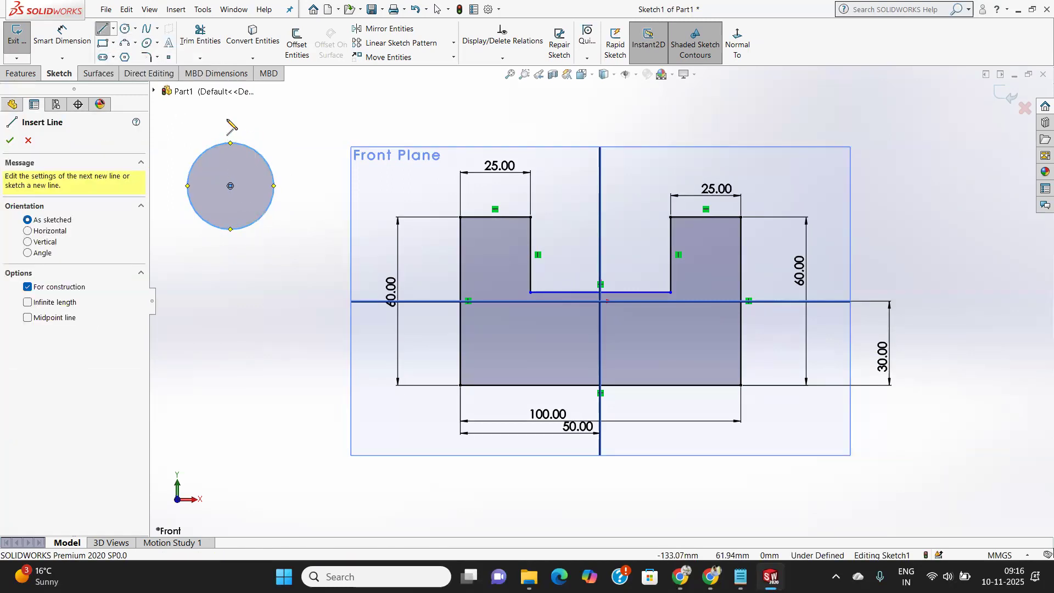
left_click(230, 116)
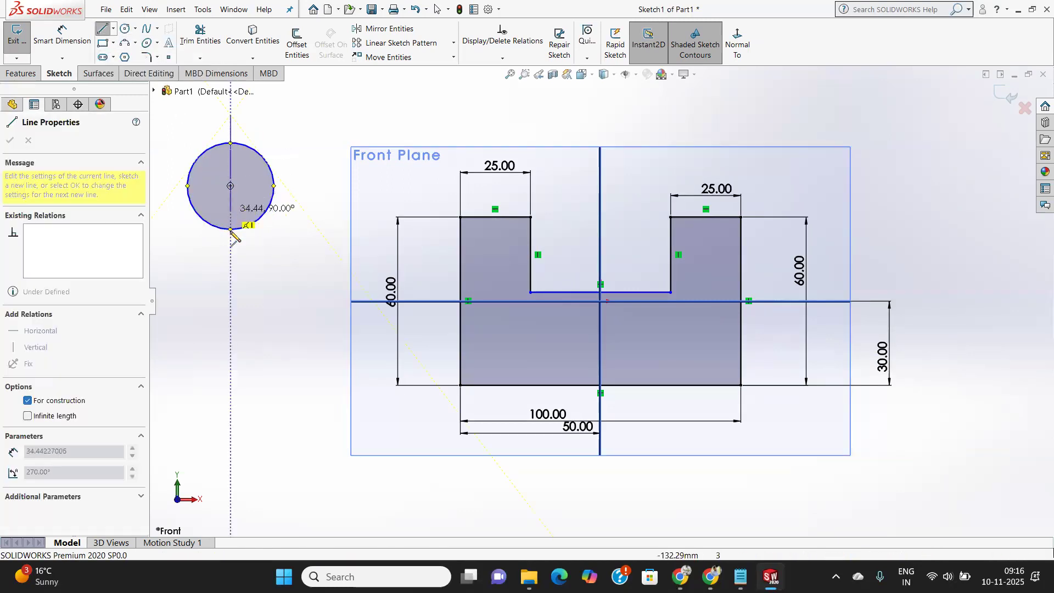
left_click(230, 255)
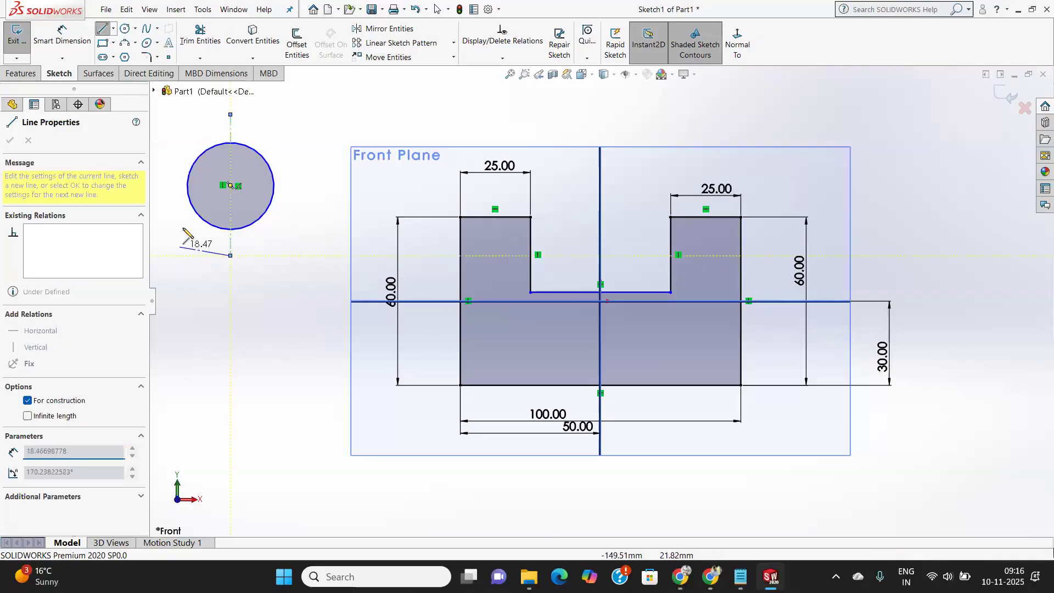
right_click(209, 260)
left_click(269, 266)
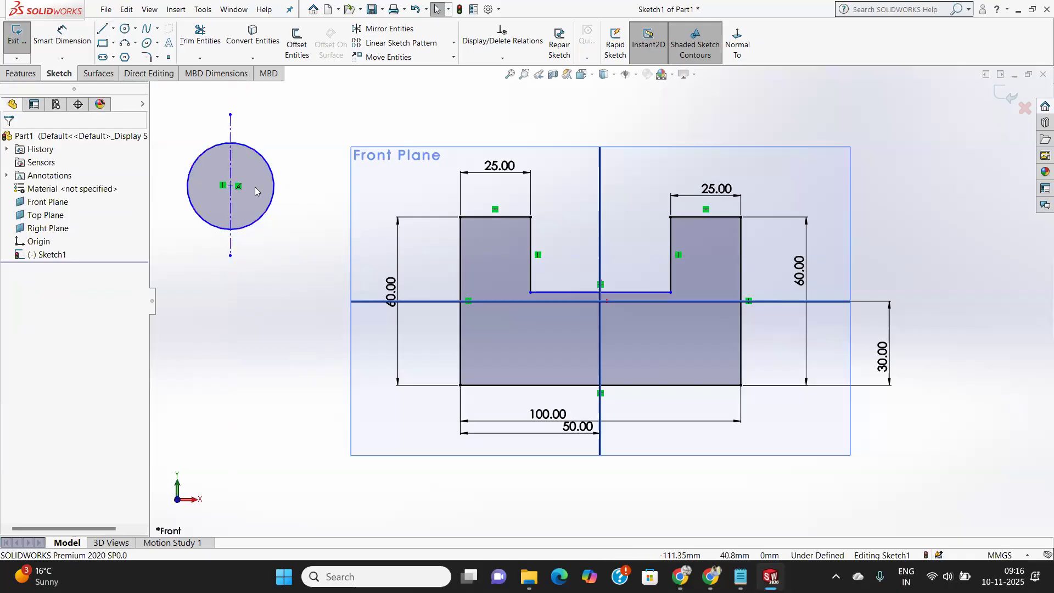
Examine the circle with its vertical centerline up close, and view the whole sketch again.
scroll(231, 133, "up", 3)
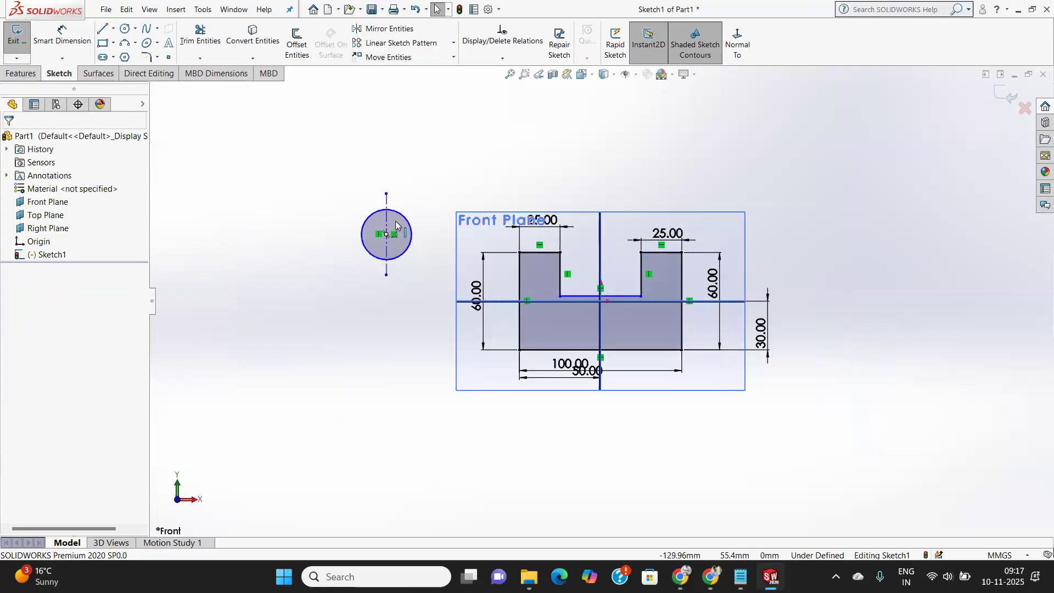
scroll(398, 223, "down", 4)
scroll(466, 258, "down", 4)
scroll(445, 174, "down", 1)
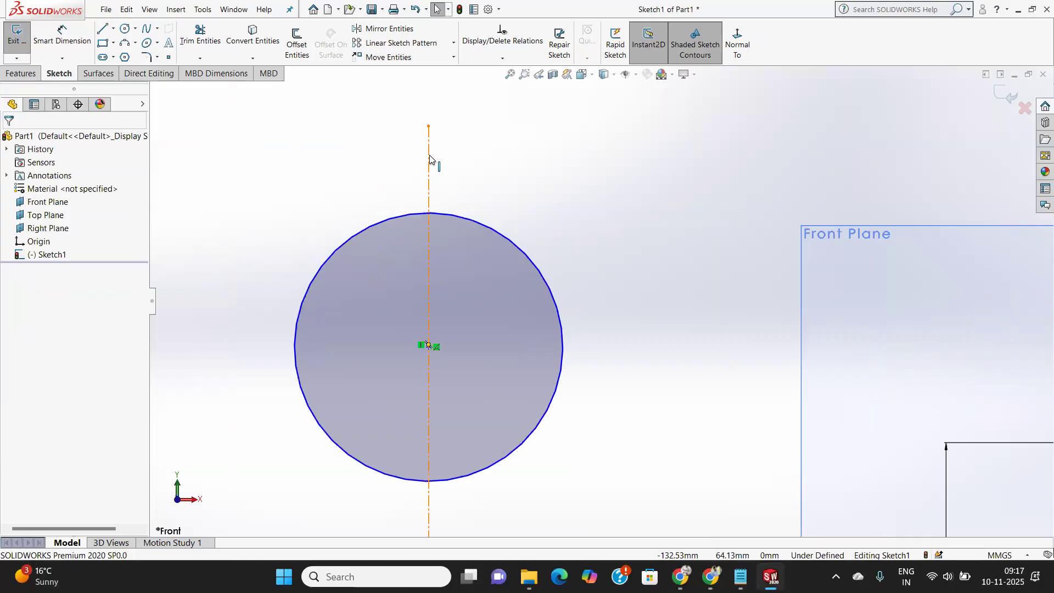
scroll(433, 162, "down", 3)
scroll(432, 171, "up", 5)
key("f")
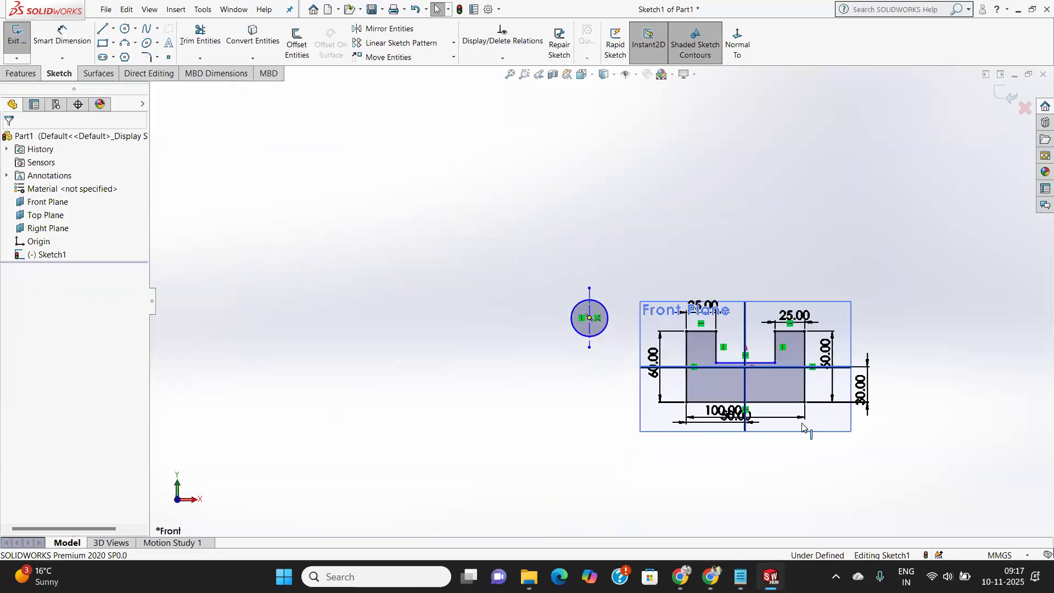
scroll(696, 346, "down", 2)
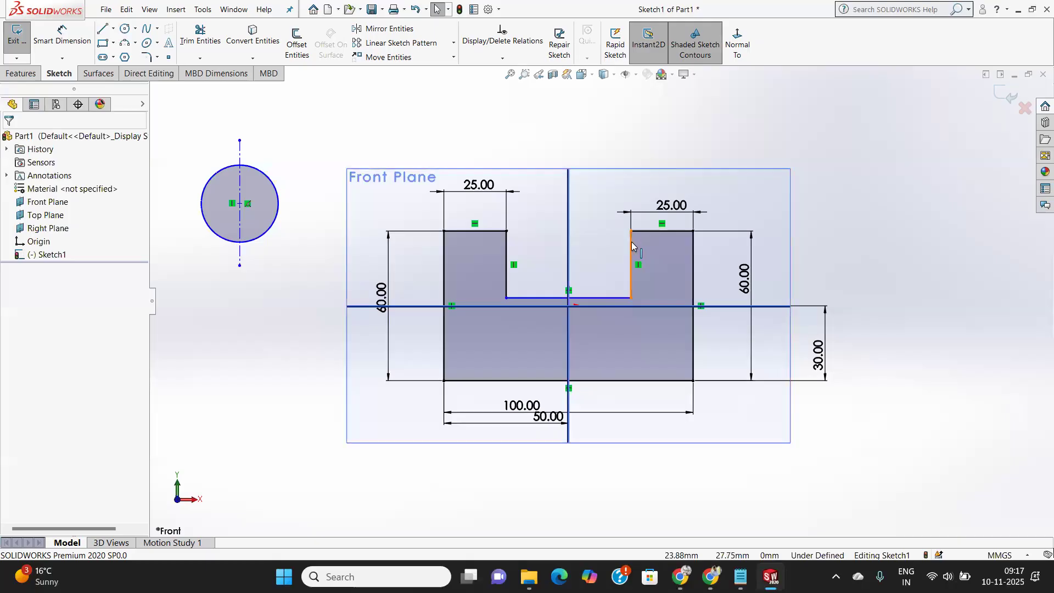
left_click(114, 29)
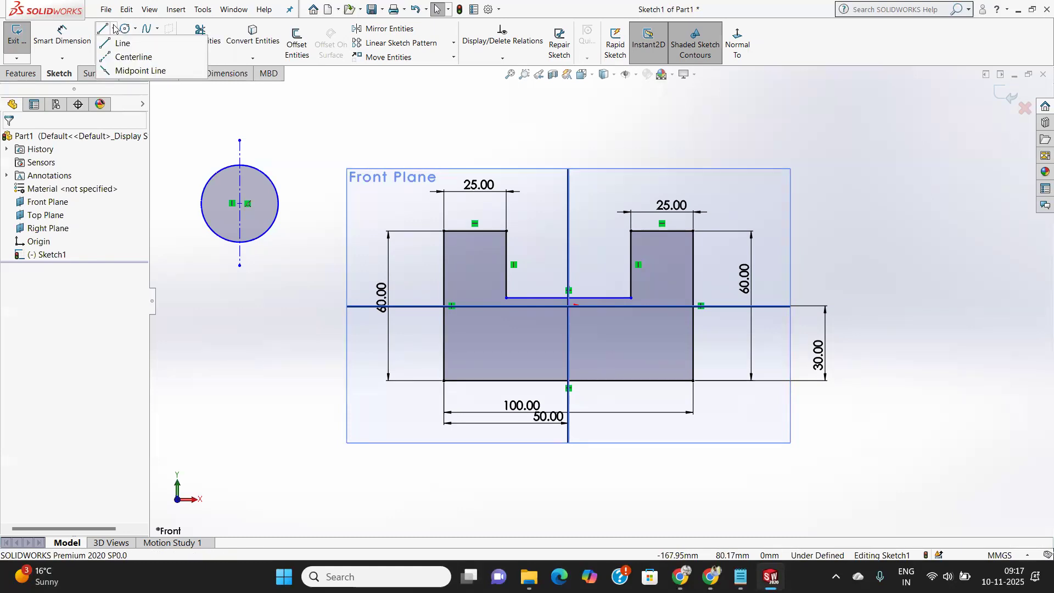
left_click(135, 29)
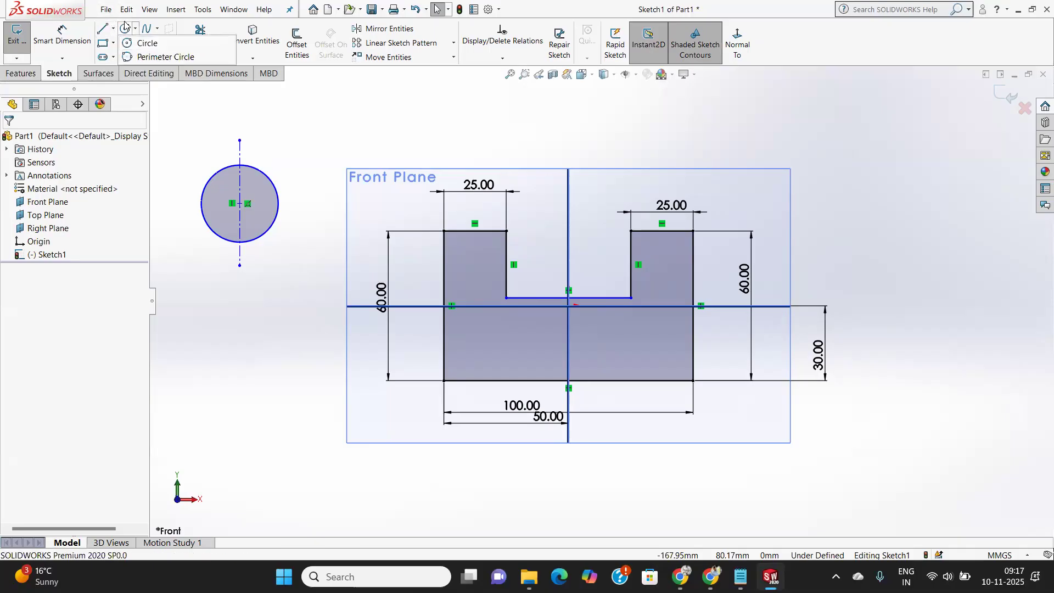
mouse_move(109, 27)
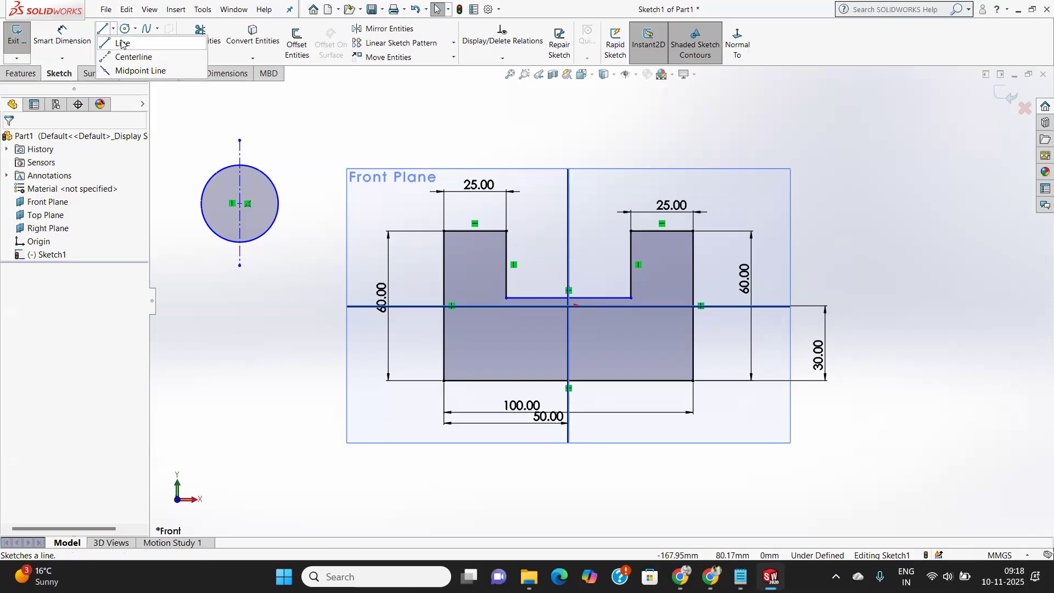
left_click(123, 43)
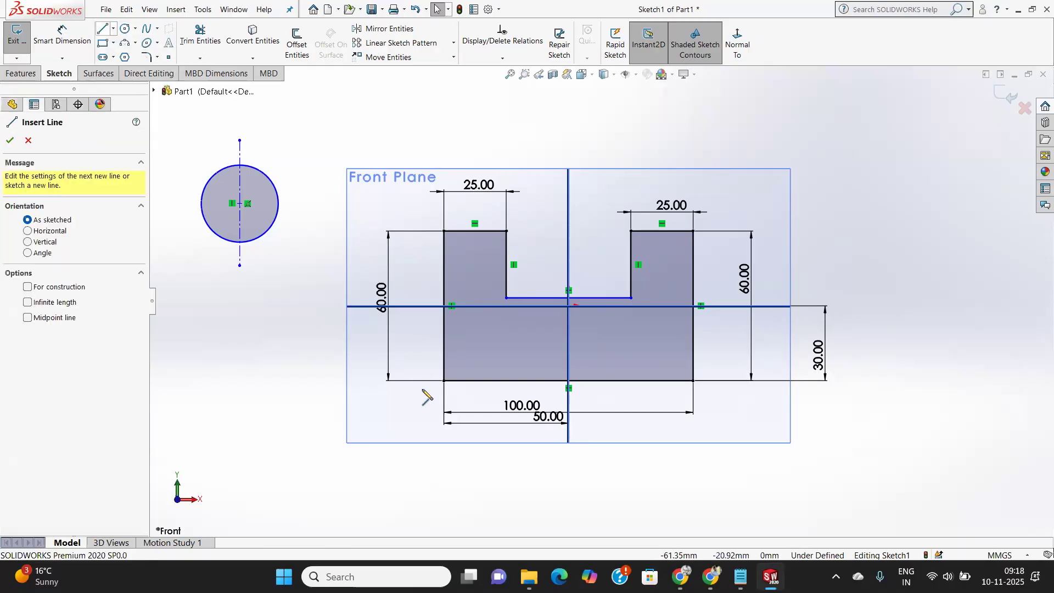
scroll(568, 445, "down", 3)
scroll(559, 475, "up", 4)
mouse_move(565, 448)
middle_mouse_down()
mouse_move(567, 433)
mouse_move(569, 449)
middle_mouse_up()
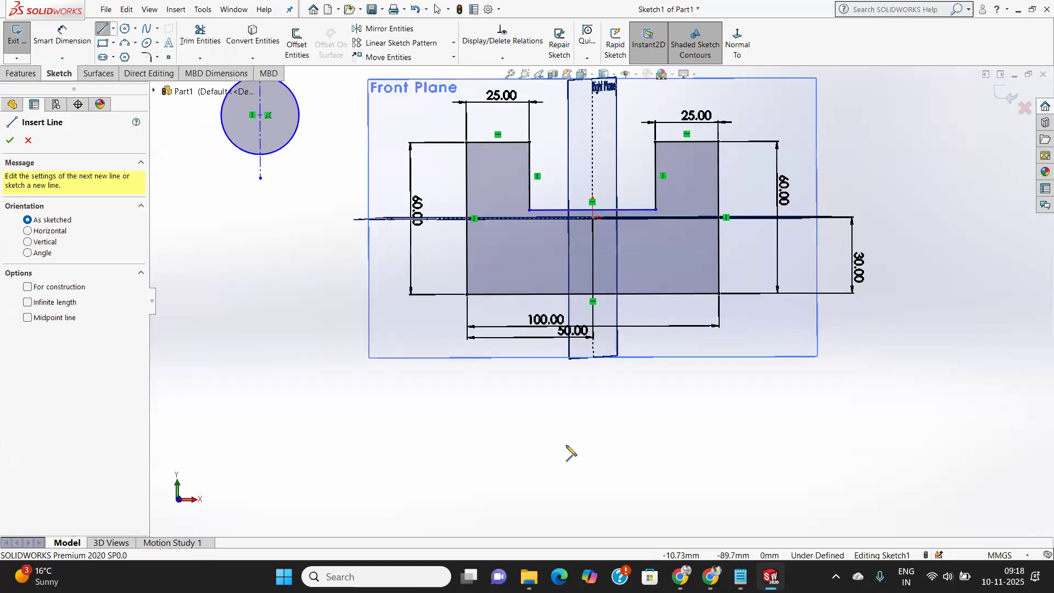
Undo the circle's vertical centerline and orient the view straight onto the Front Plane.
key("ctrl+z")
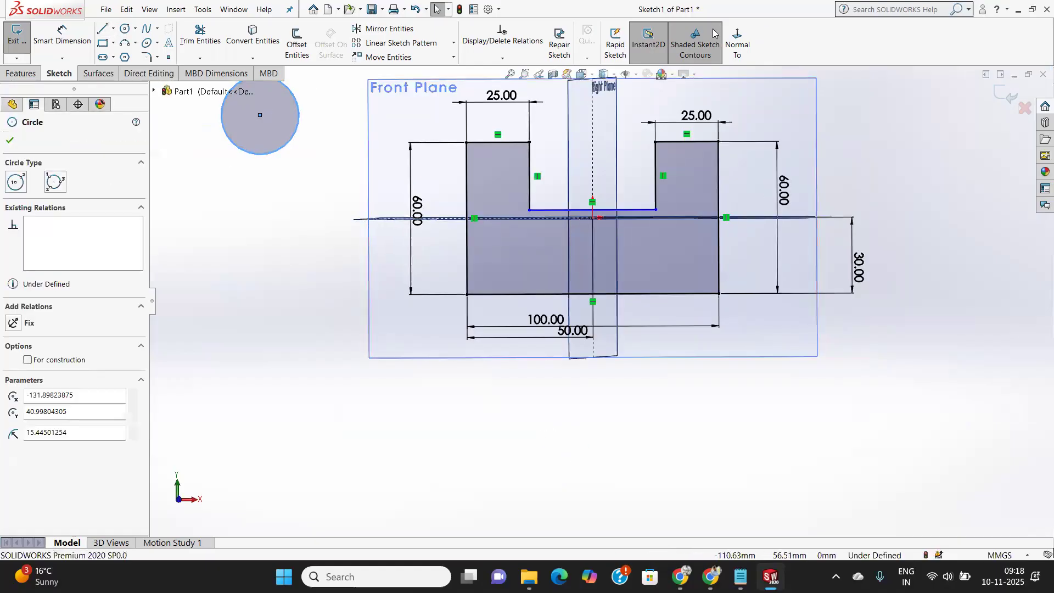
left_click(737, 44)
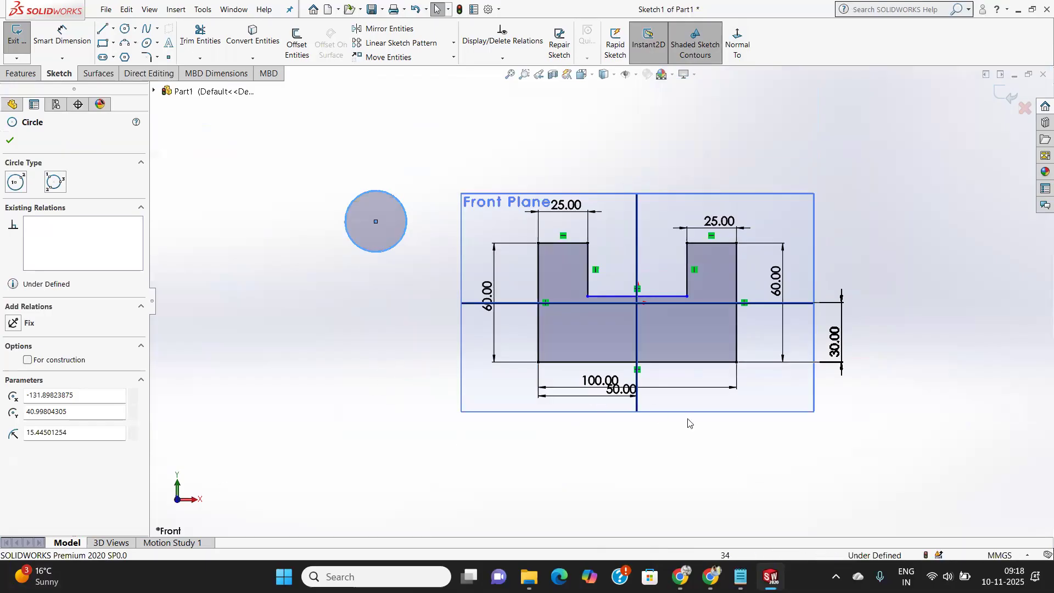
mouse_move(684, 437)
middle_mouse_down()
mouse_move(640, 436)
mouse_move(663, 470)
mouse_move(636, 404)
mouse_move(633, 470)
middle_mouse_up()
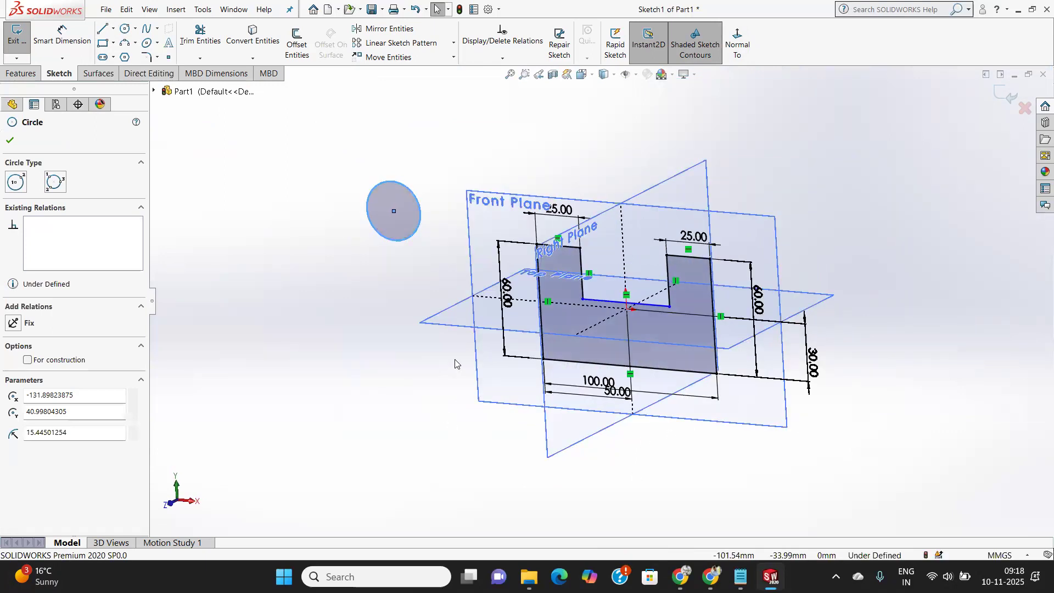
key("ctrl+1")
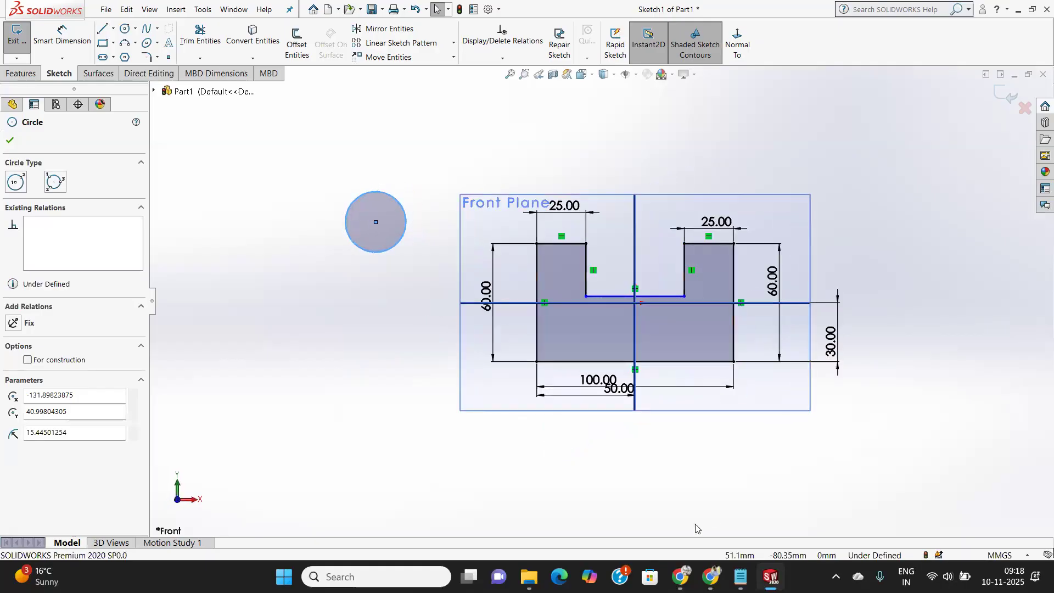
Switch to Notepad and add the line "Ctrl+8 (Where you have symbols *)" below the GUI heading.
left_click(740, 577)
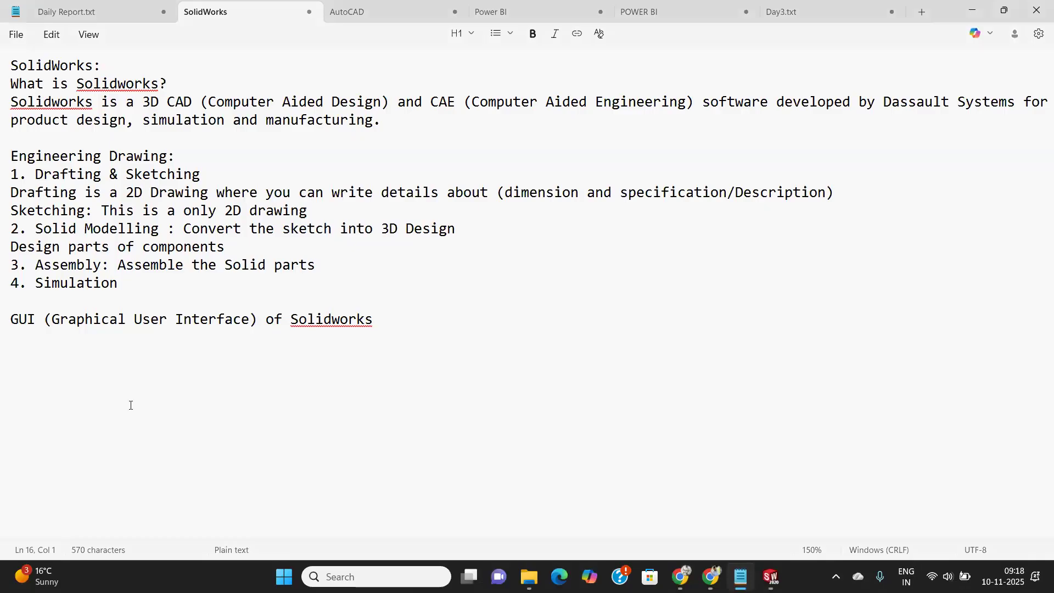
type("Ctrl+9")
key("BackSpace")
type("8 (Where ")
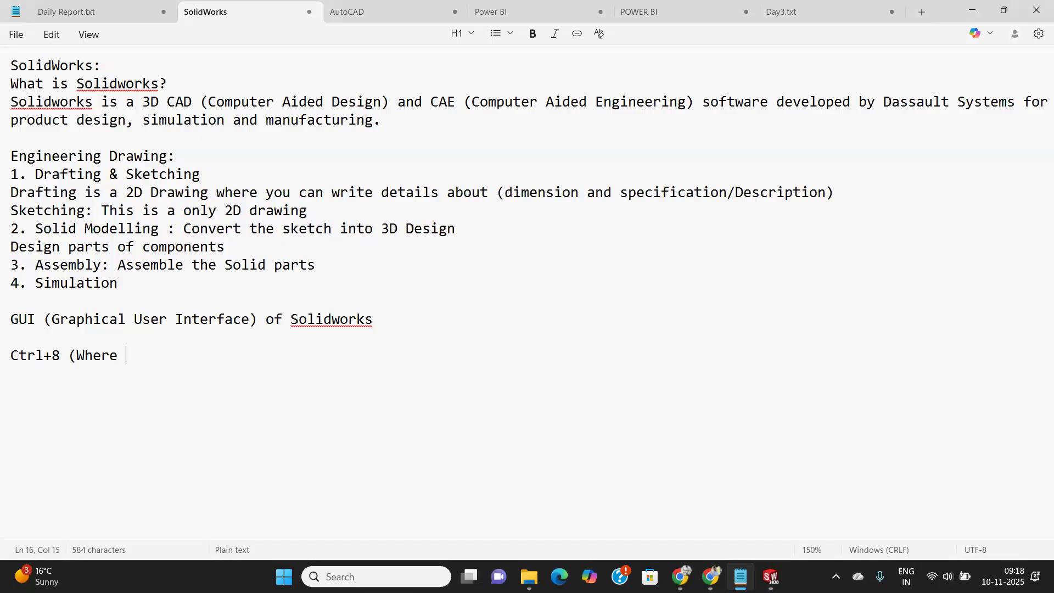
type("you have ")
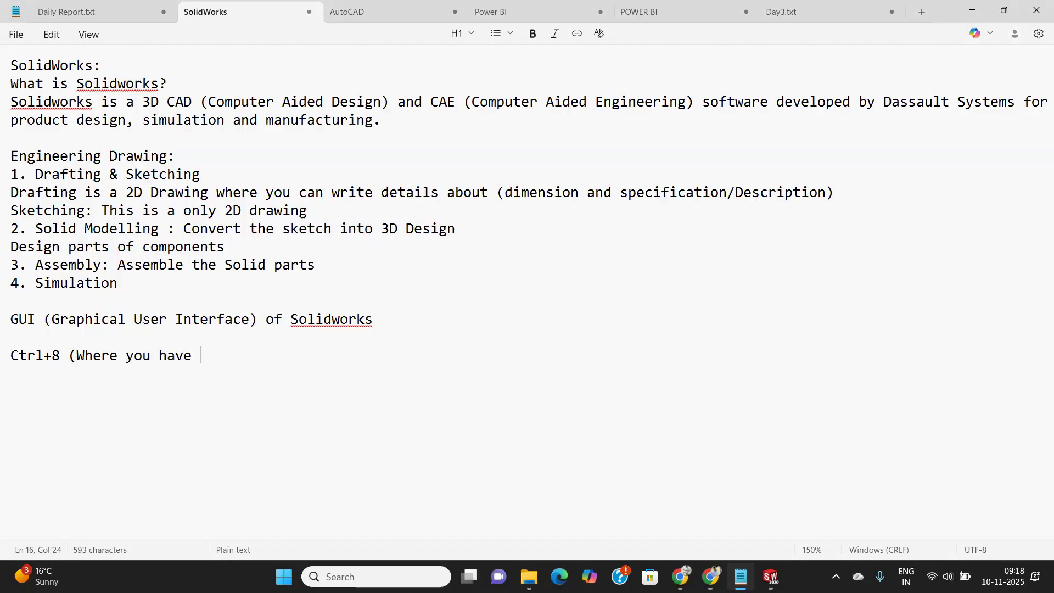
type("symbols")
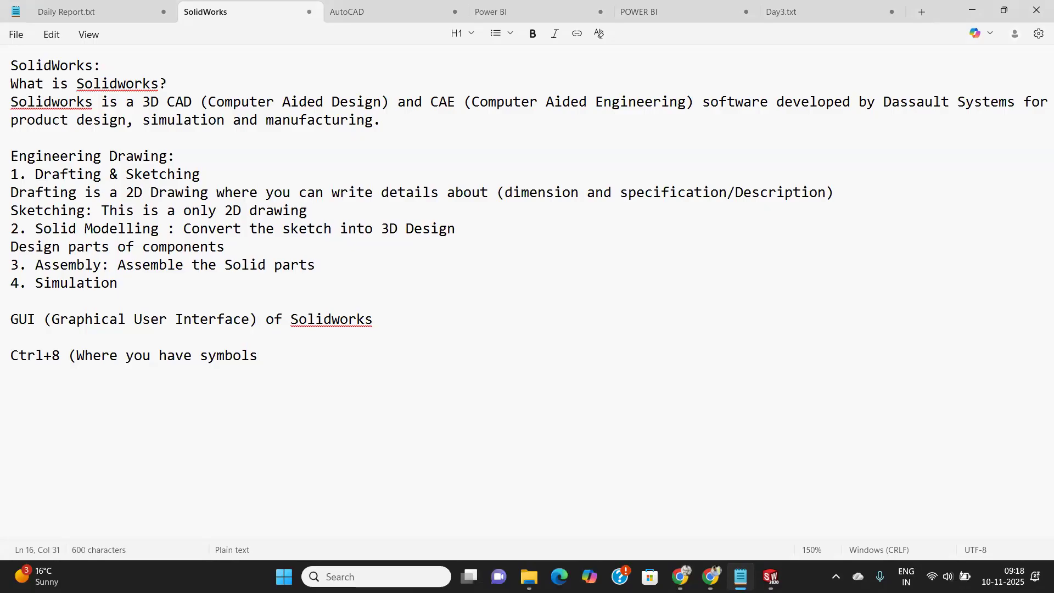
type(" *")
Pan the sketch up and to the left in SOLIDWORKS, and add the line "Ctrl+mouse middle button" to the Notepad notes.
left_click(770, 574)
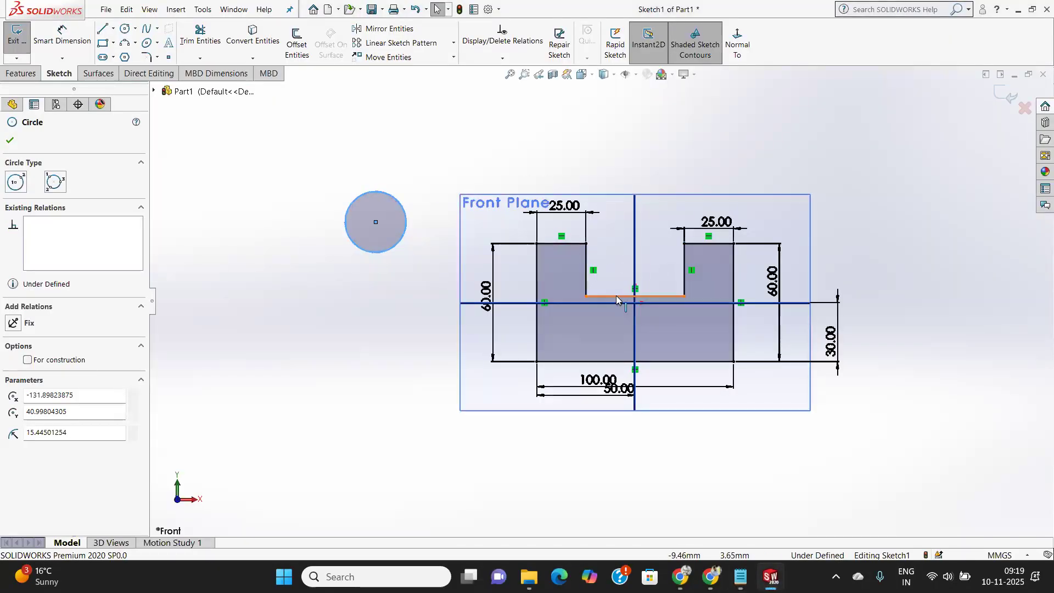
mouse_move(574, 295)
middle_mouse_down("ctrl")
mouse_move(535, 253)
mouse_move(482, 270)
mouse_move(501, 245)
mouse_move(468, 227)
mouse_move(486, 245)
mouse_move(514, 246)
middle_mouse_up("ctrl")
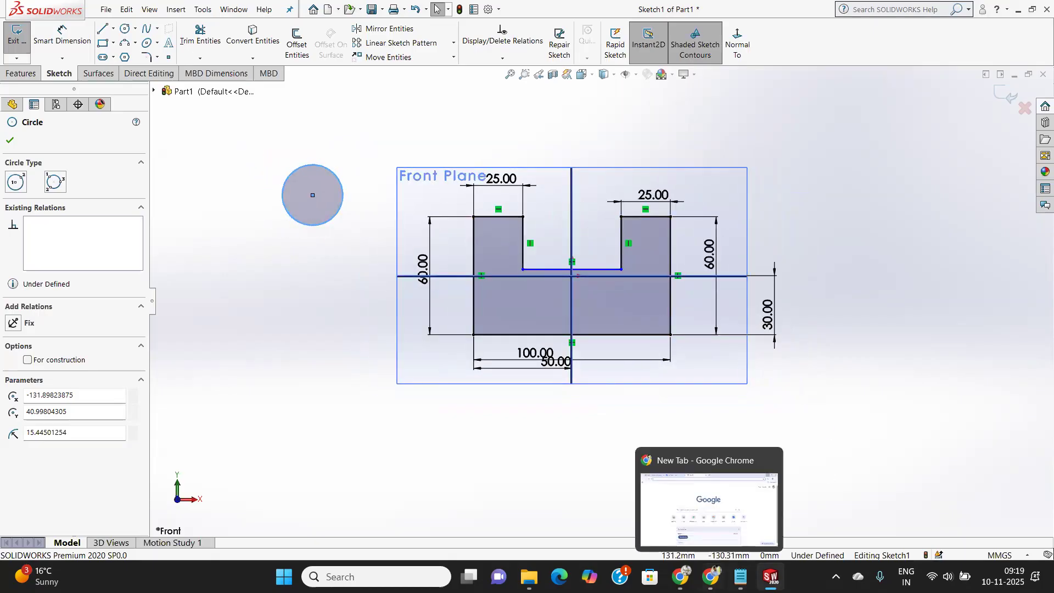
left_click(740, 576)
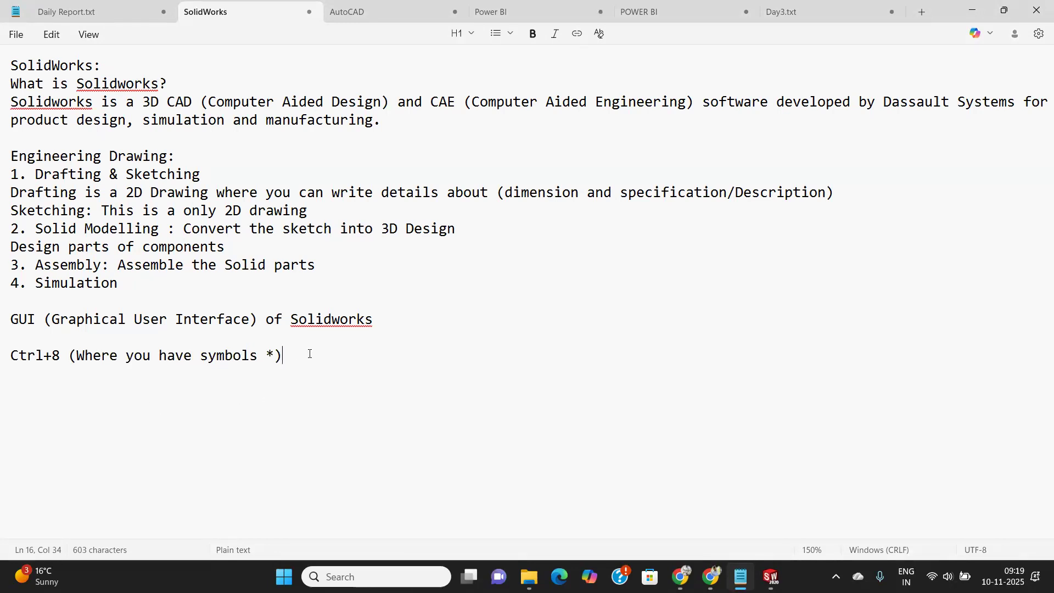
key("Return")
type("Ctrl")
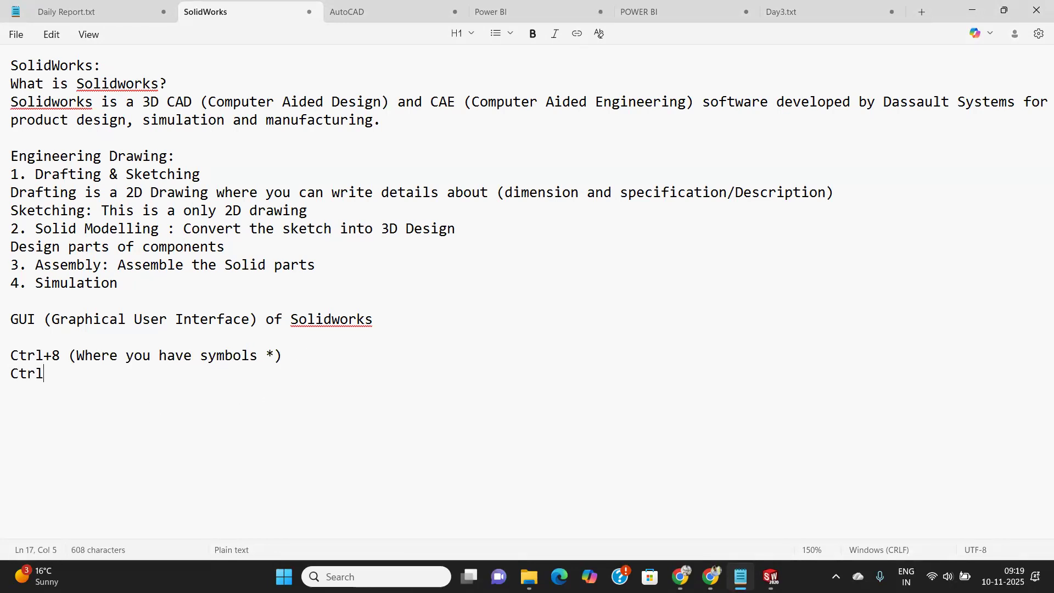
type("+mouse middle ")
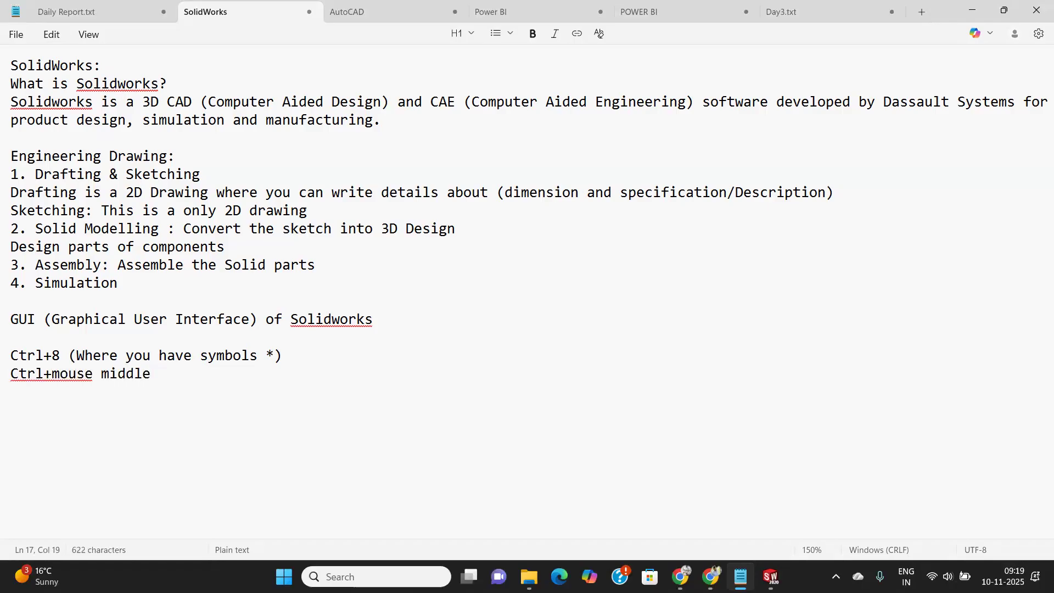
type("button")
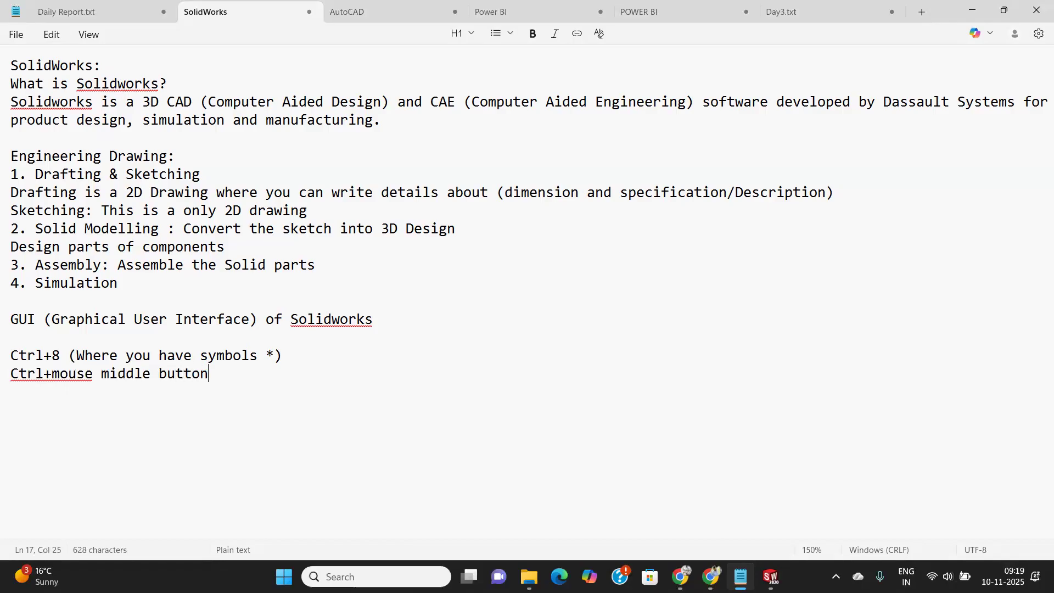
Add the line "middle button also use for zoom in zoom out" below the previous note.
key("Return")
type("mid")
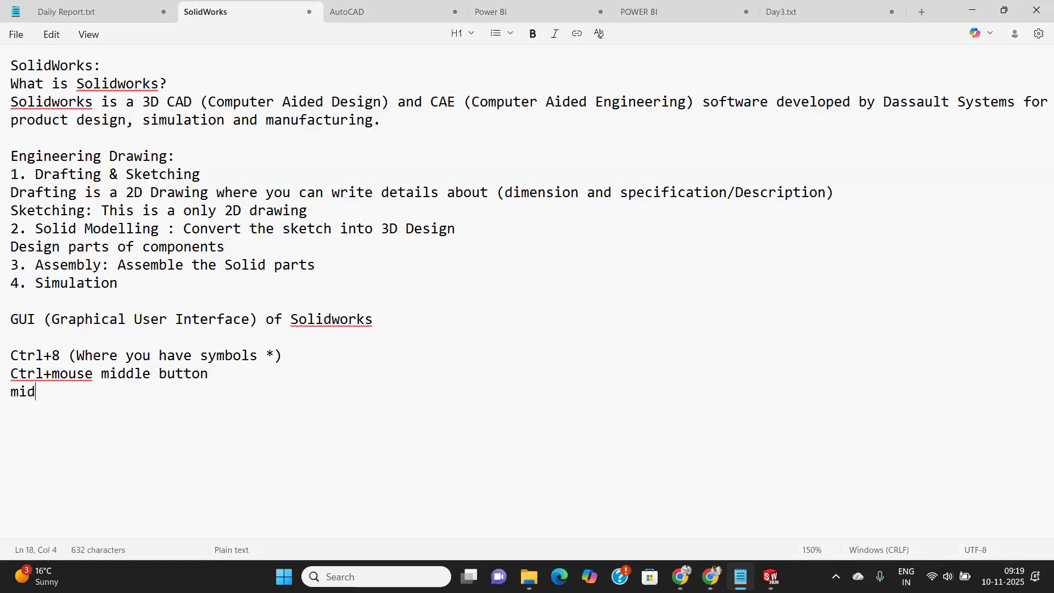
type("del")
key("BackSpace")
key("BackSpace")
type("le button also ")
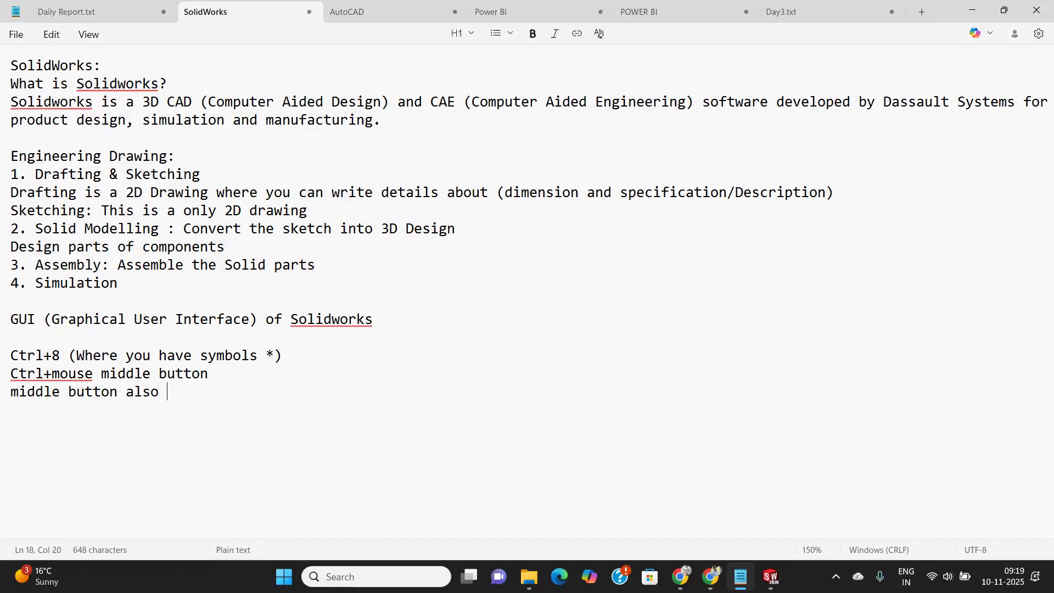
type("use for zoom in")
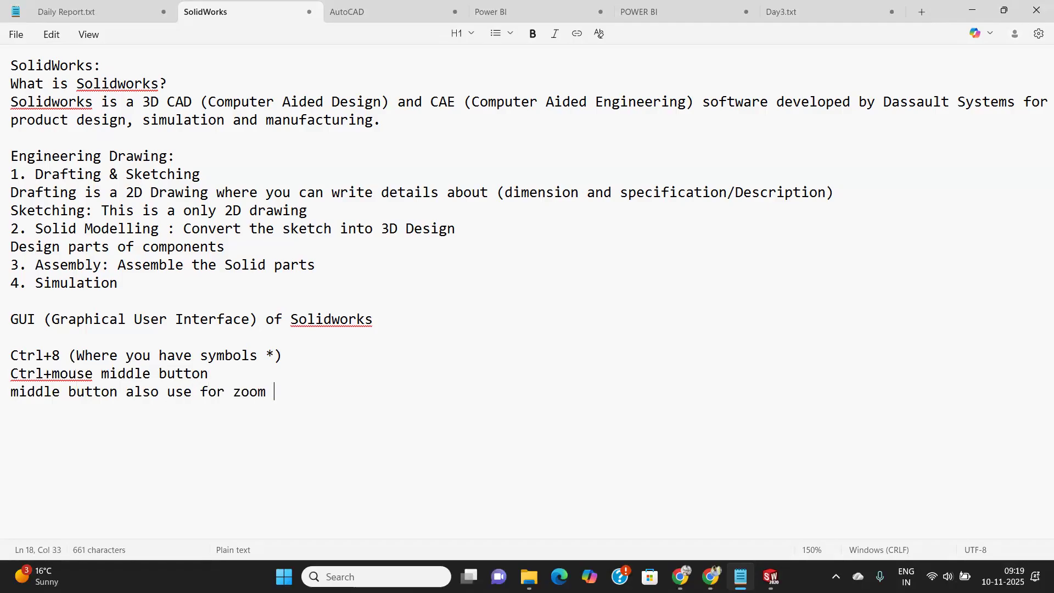
type("om out")
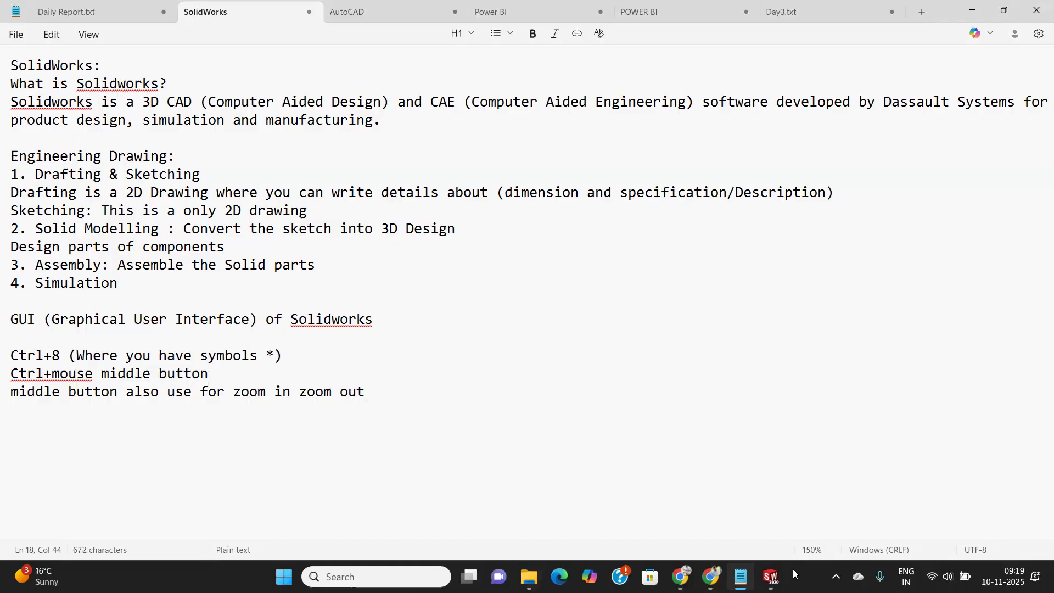
Switch to SOLIDWORKS, view the sketch at different zoom levels and from an oblique angle, and restore the front view.
left_click(770, 576)
scroll(606, 398, "down", 4)
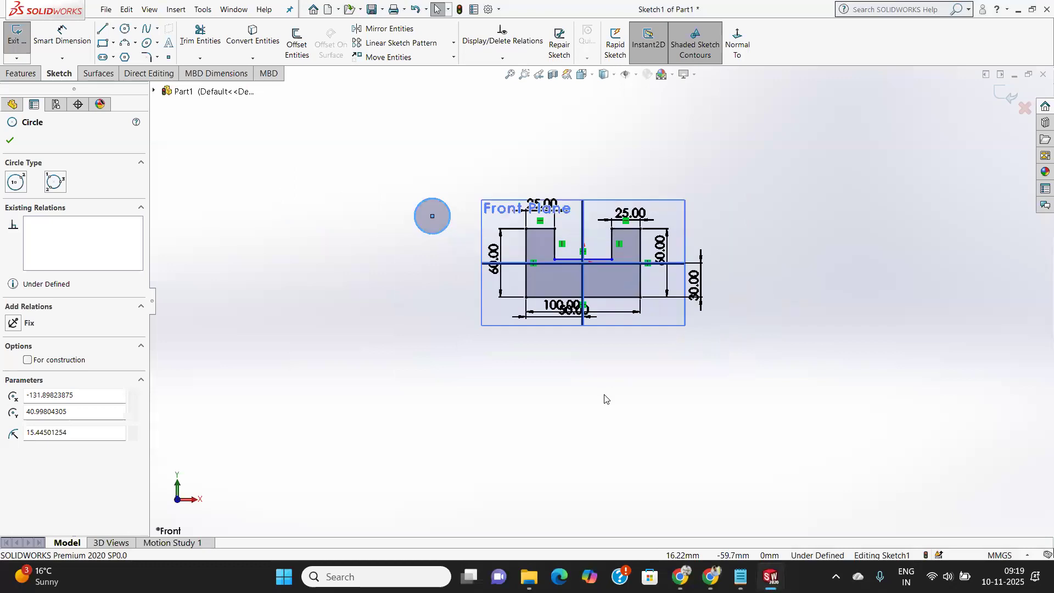
scroll(605, 398, "up", 5)
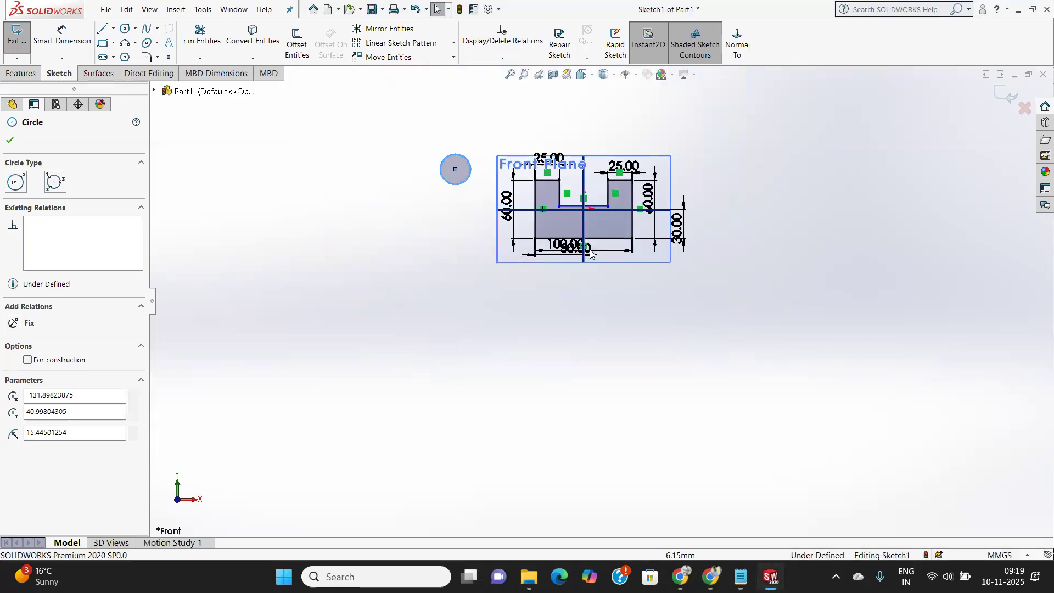
scroll(598, 285, "down", 5)
scroll(595, 279, "up", 2)
scroll(594, 269, "down", 2)
scroll(593, 263, "up", 2)
scroll(594, 264, "down", 1)
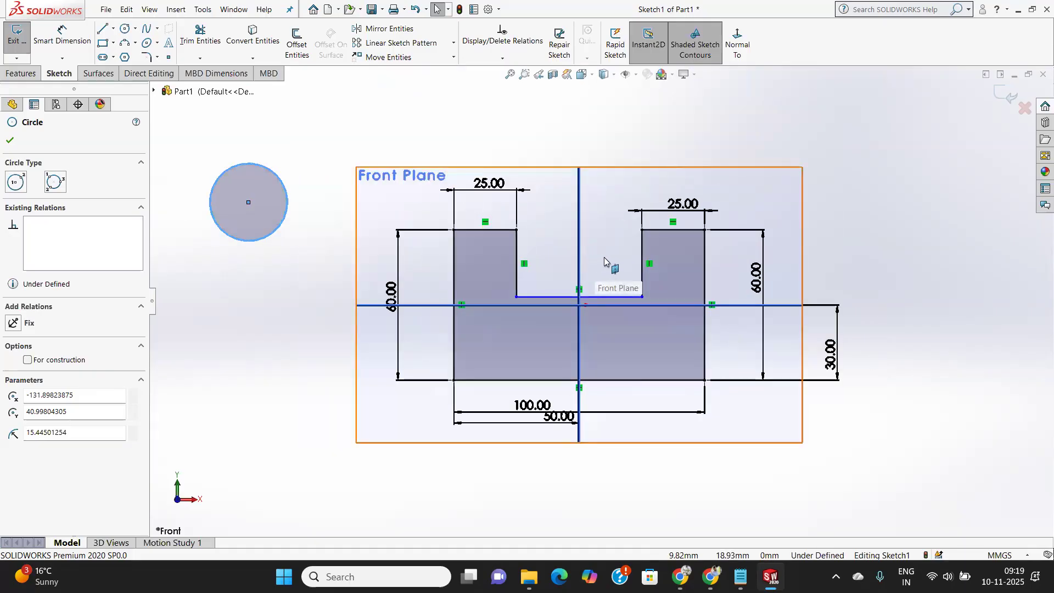
mouse_move(602, 255)
middle_mouse_down()
mouse_move(584, 263)
mouse_move(585, 308)
mouse_move(569, 295)
mouse_move(574, 280)
mouse_move(559, 306)
mouse_move(564, 278)
mouse_move(583, 267)
mouse_move(570, 296)
mouse_move(579, 295)
middle_mouse_up()
scroll(578, 295, "down", 1)
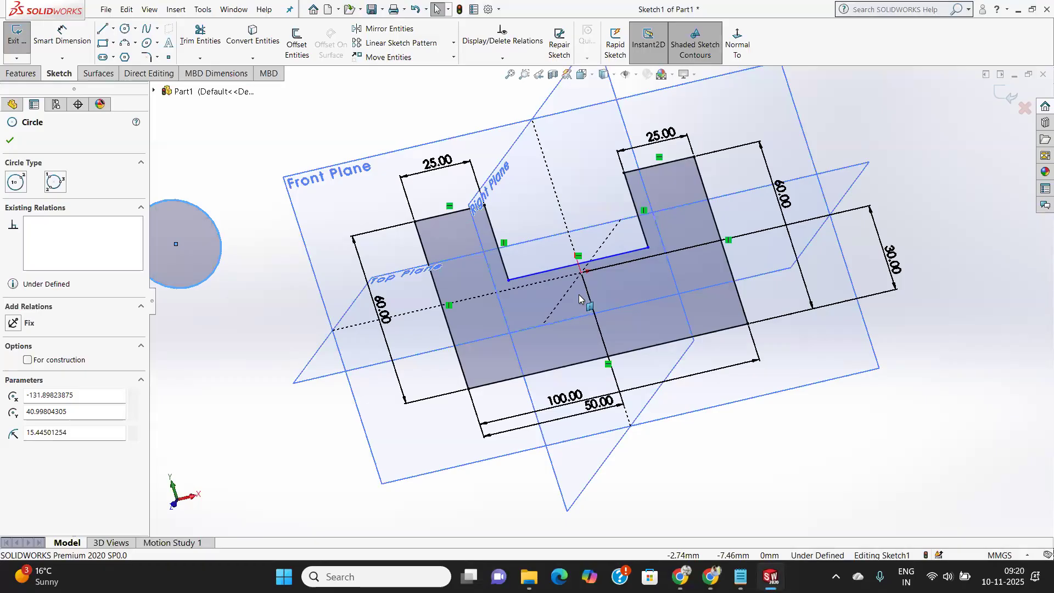
key("ctrl+1")
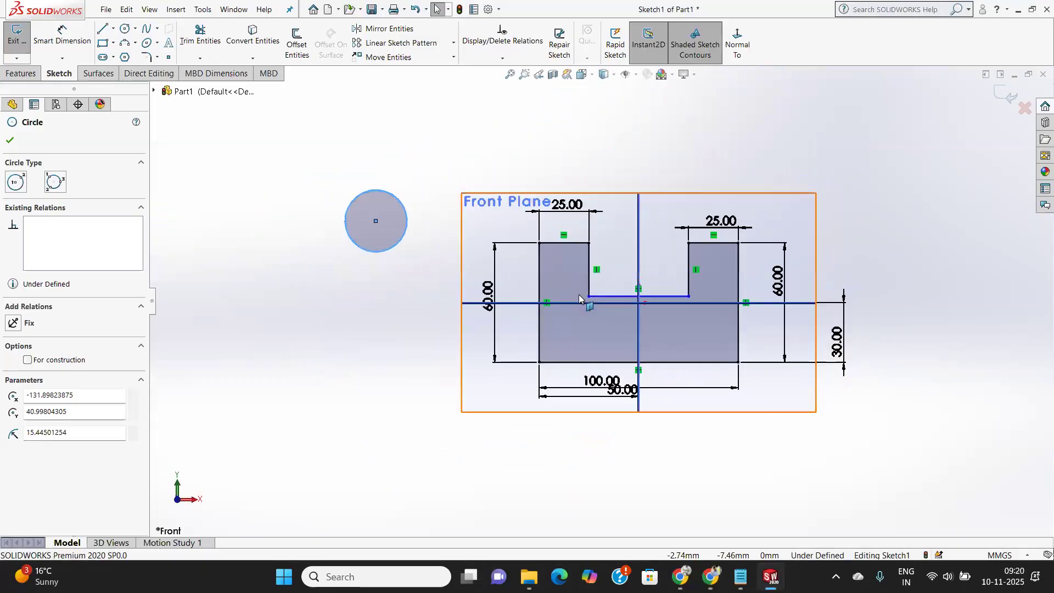
Switch to Notepad and add "for orbiting press mouse middle button" after a blank line at the end of the notes.
left_click(740, 576)
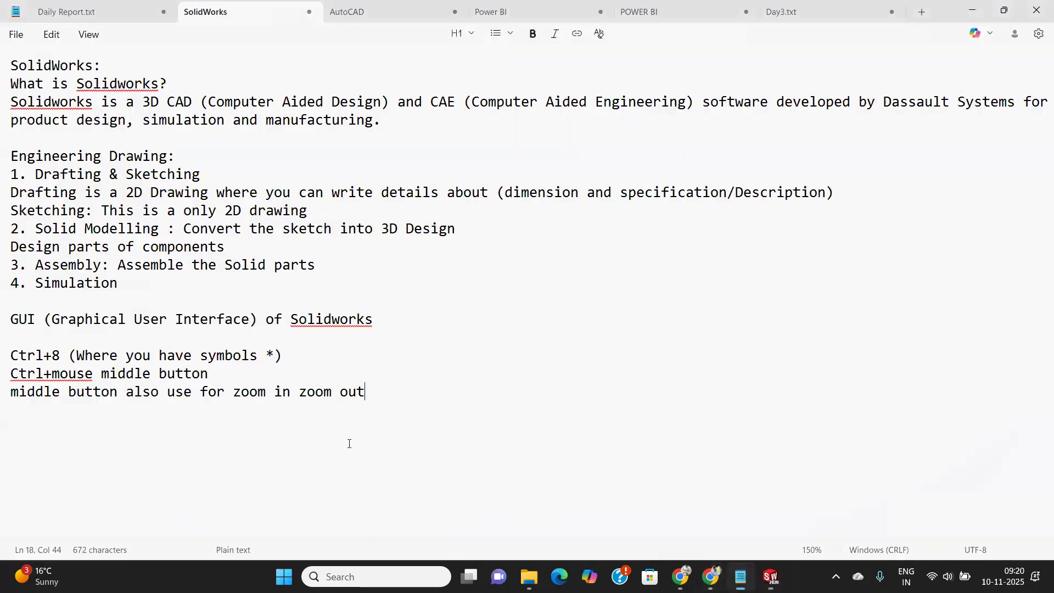
key("Return")
key("Return")
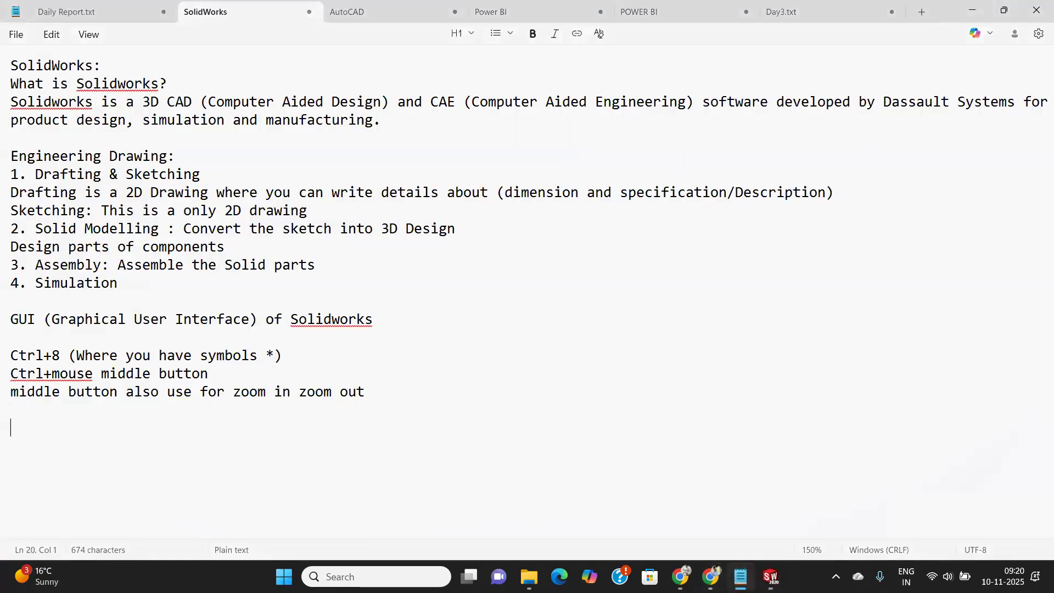
type("for orbitin")
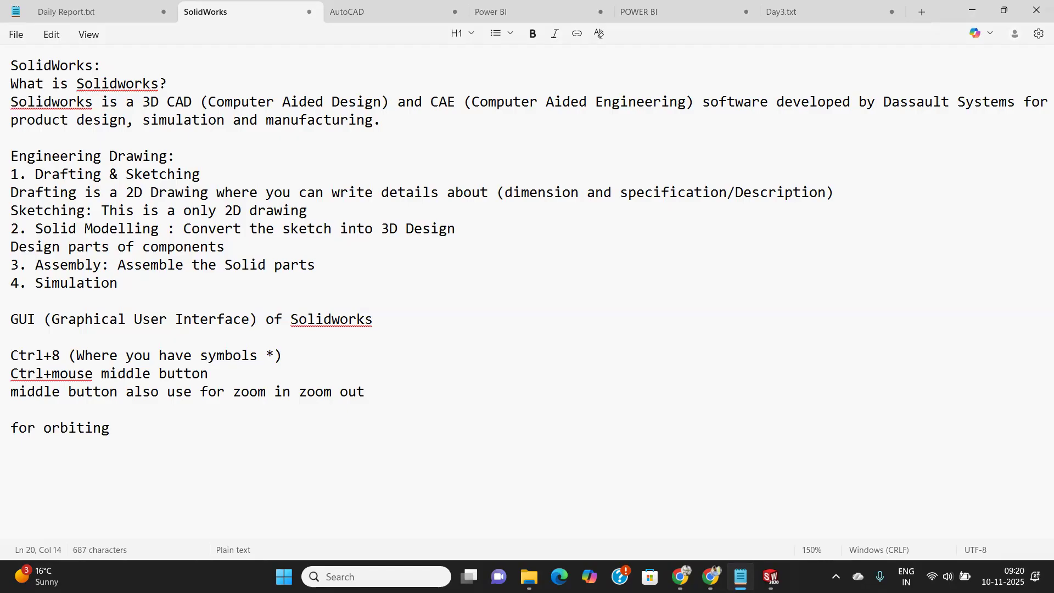
type("g press mouse middle")
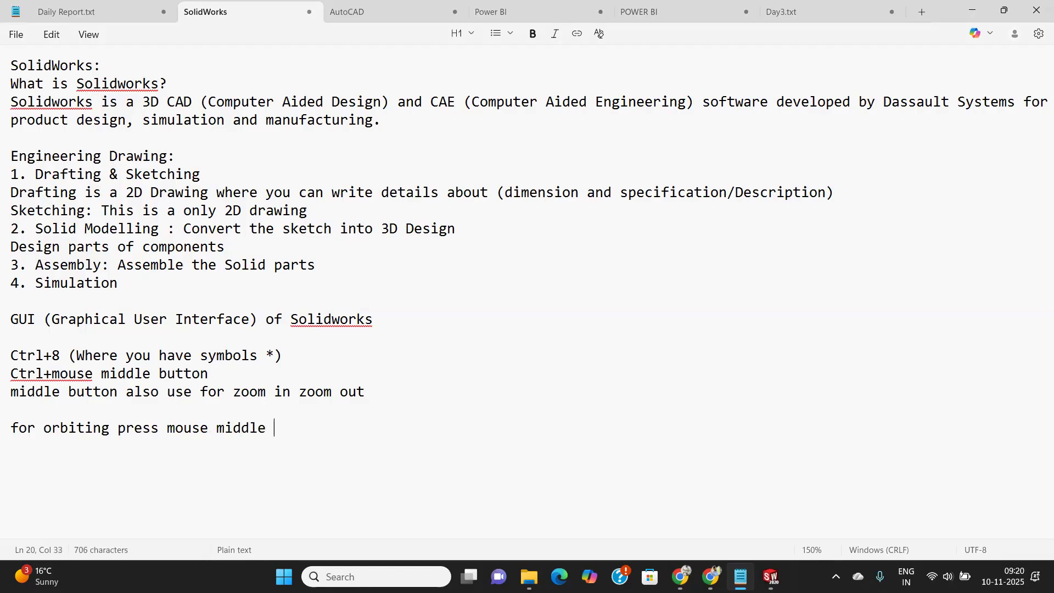
type(" button")
Switch to SOLIDWORKS and try selection boxes around the circle in both directions, ending with the circle selected by a right-to-left crossing box.
left_click(771, 576)
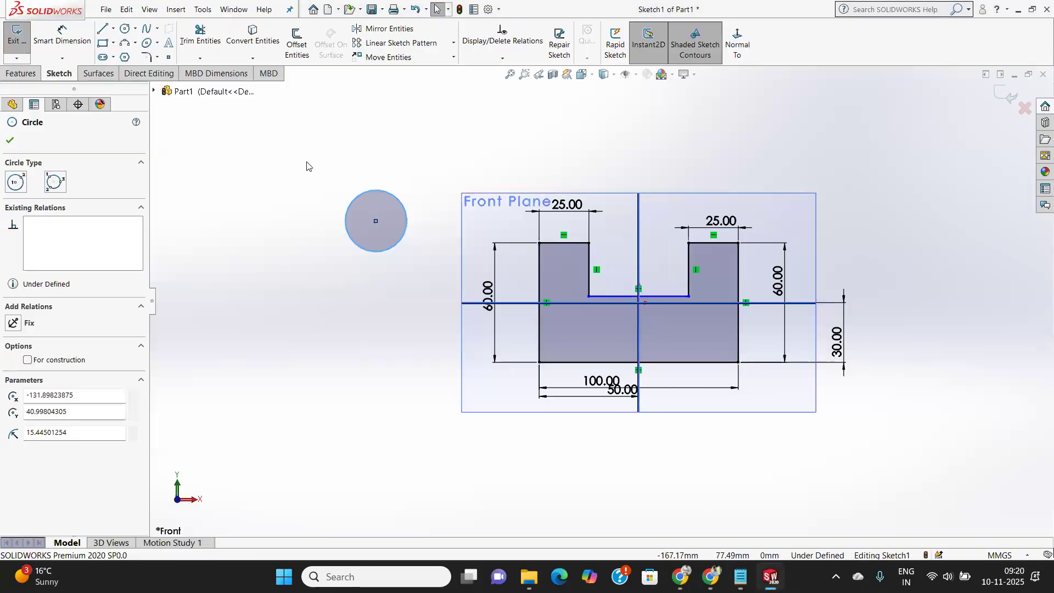
scroll(424, 241, "down", 2)
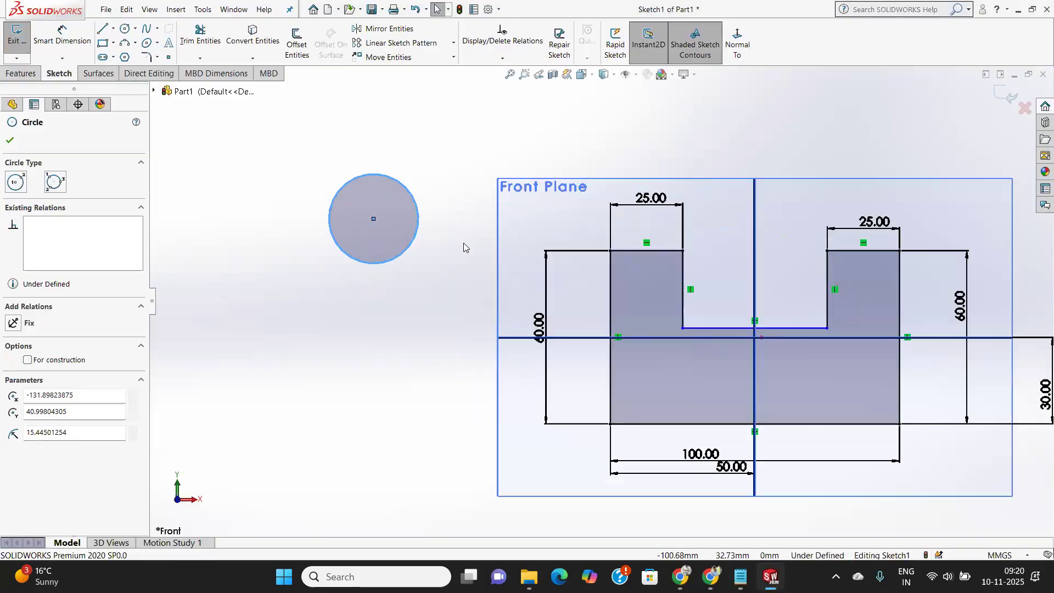
scroll(584, 289, "up", 4)
scroll(723, 285, "down", 2)
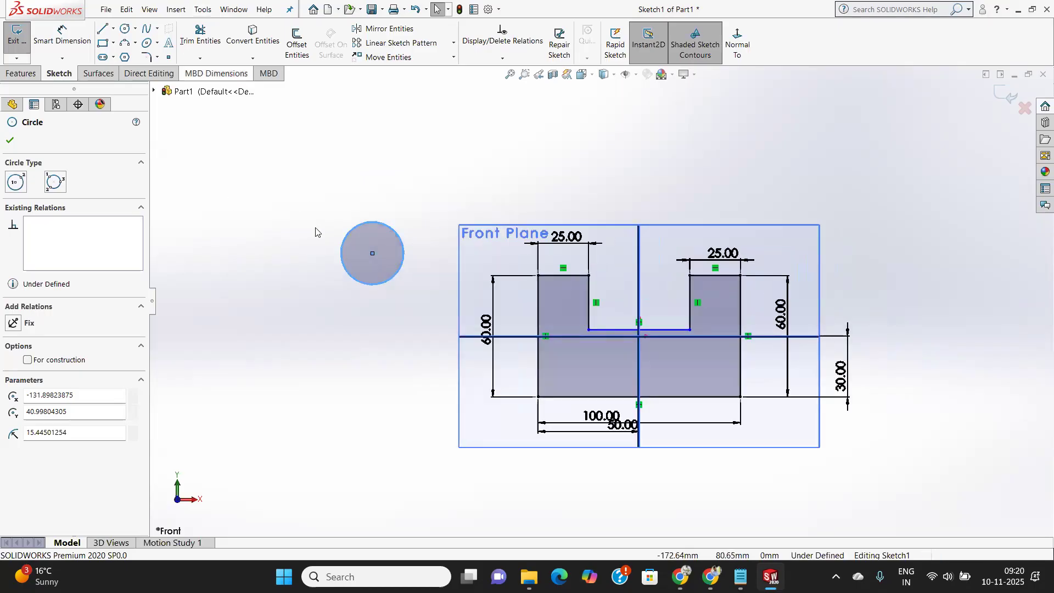
scroll(395, 308, "down", 3)
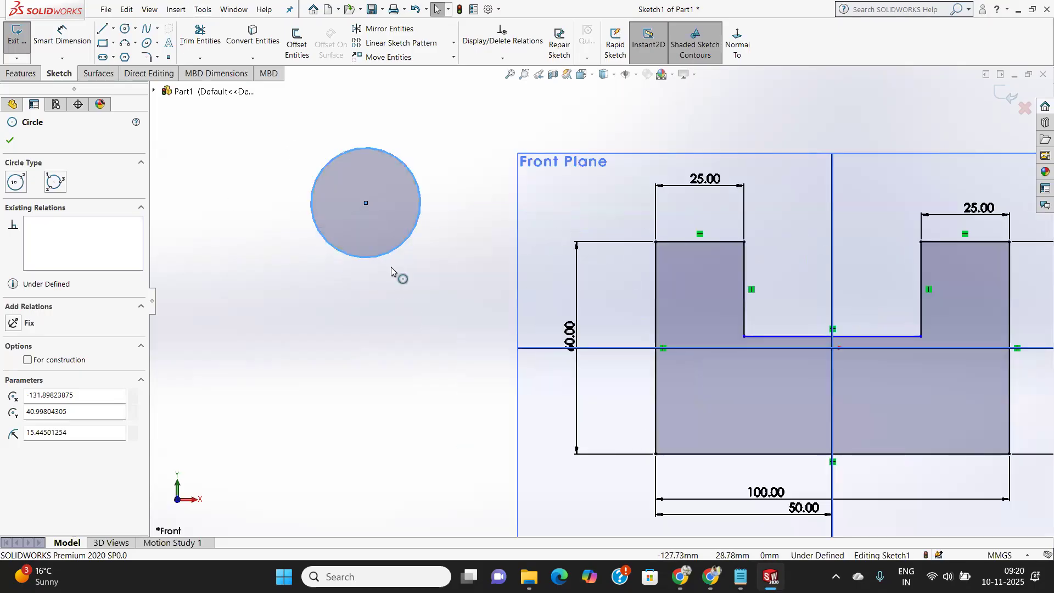
left_click(261, 138)
left_click_drag(260, 133, 461, 225)
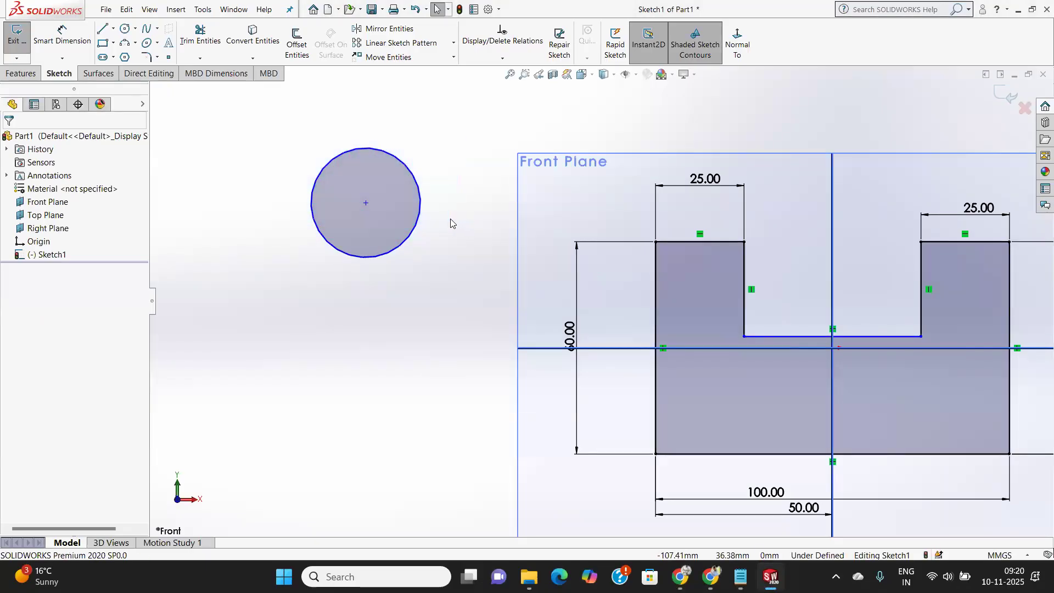
left_click_drag(485, 281, 435, 270)
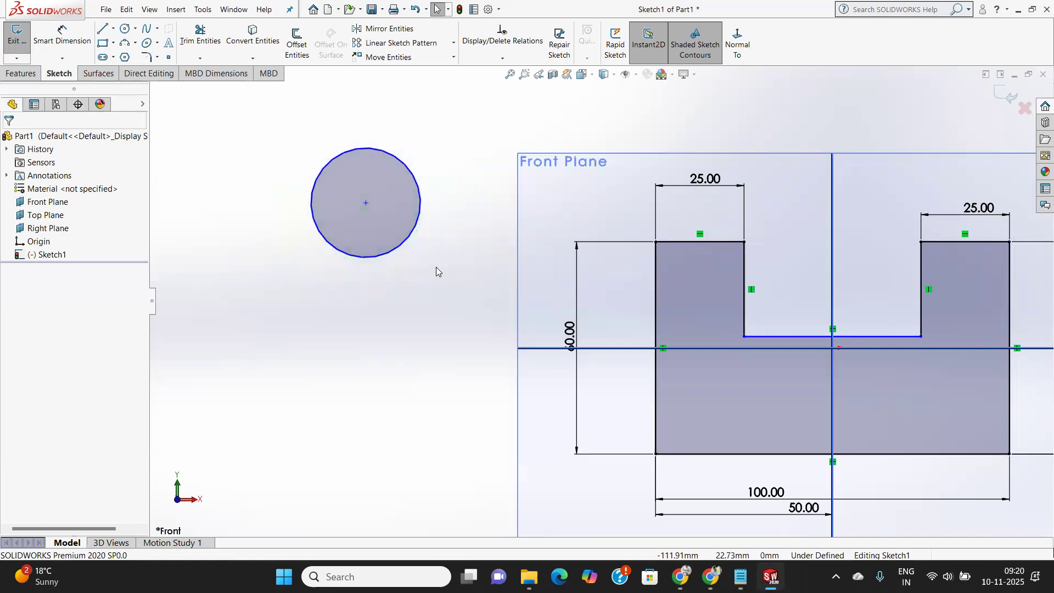
left_click_drag(237, 116, 431, 209)
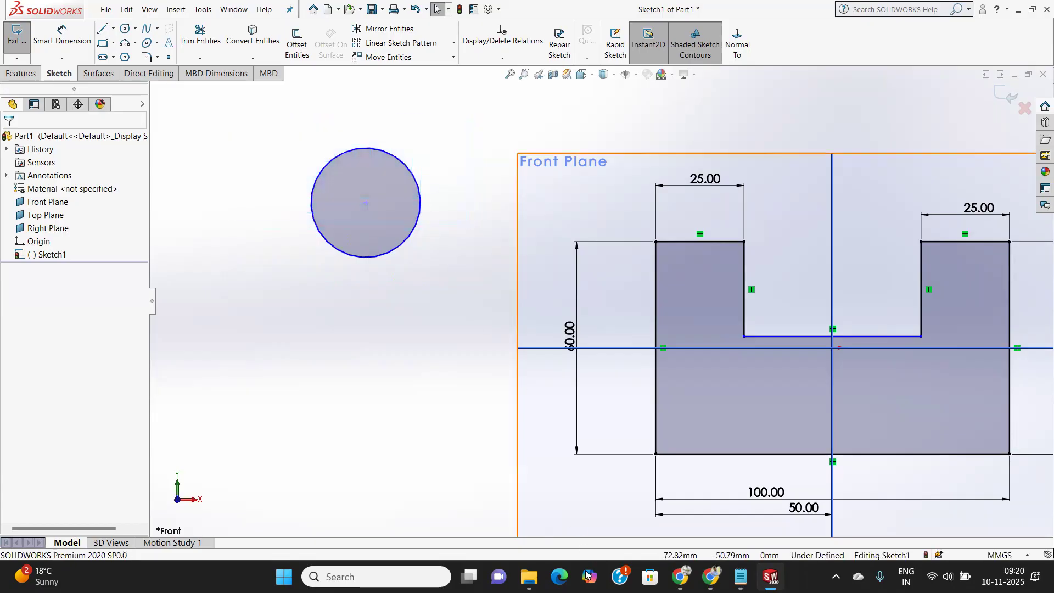
left_click_drag(434, 283, 341, 219)
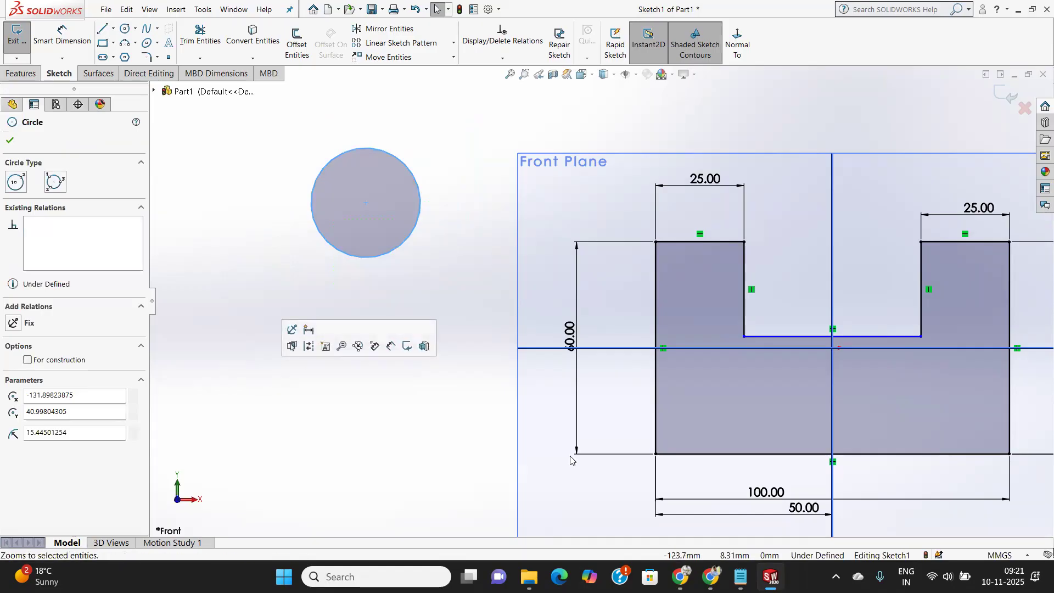
Switch to Notepad and add the separate notes "if click left to right then blue window appear" and "if click right to left then green window appear".
key("alt+Tab")
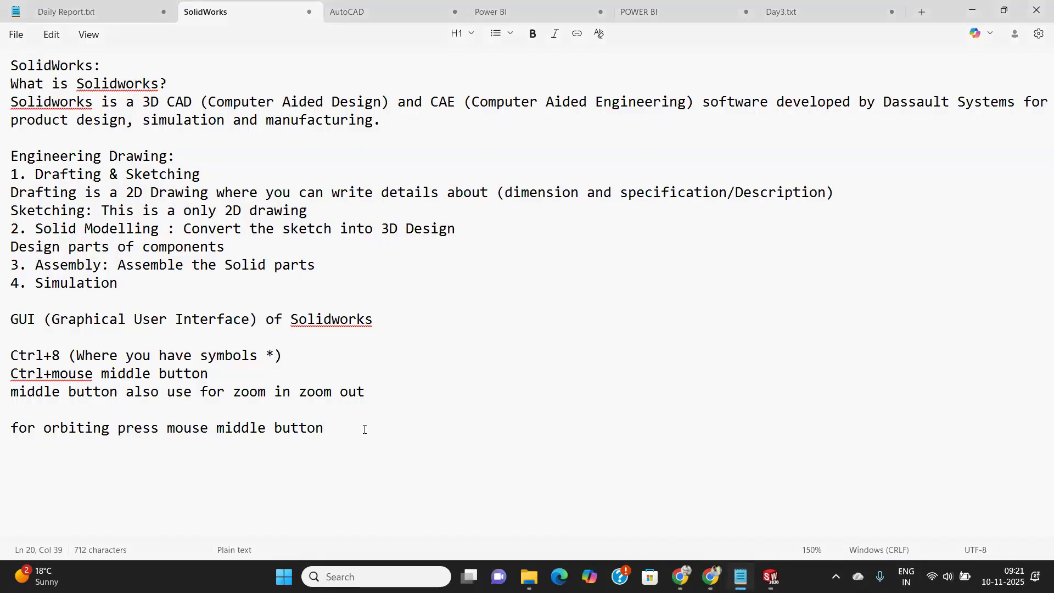
key("Return")
key("Return")
type("if click ")
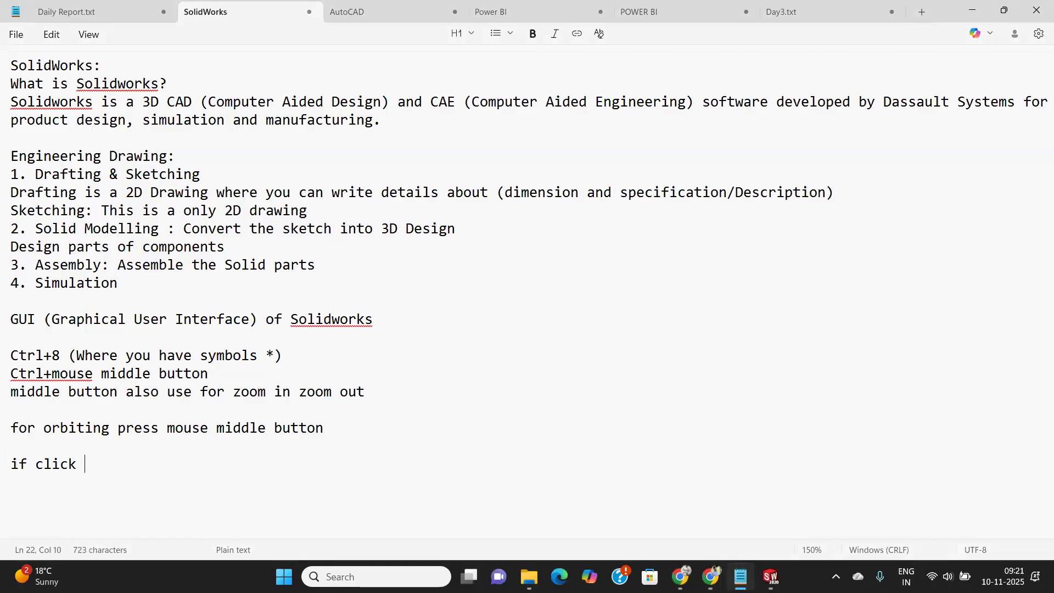
type("left to right")
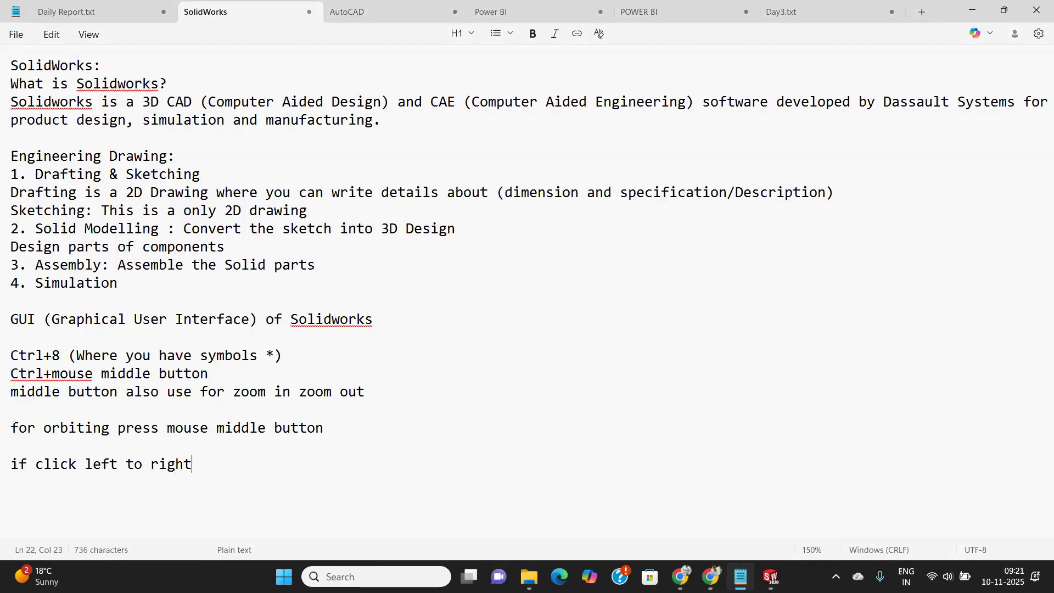
type(" then blue windon")
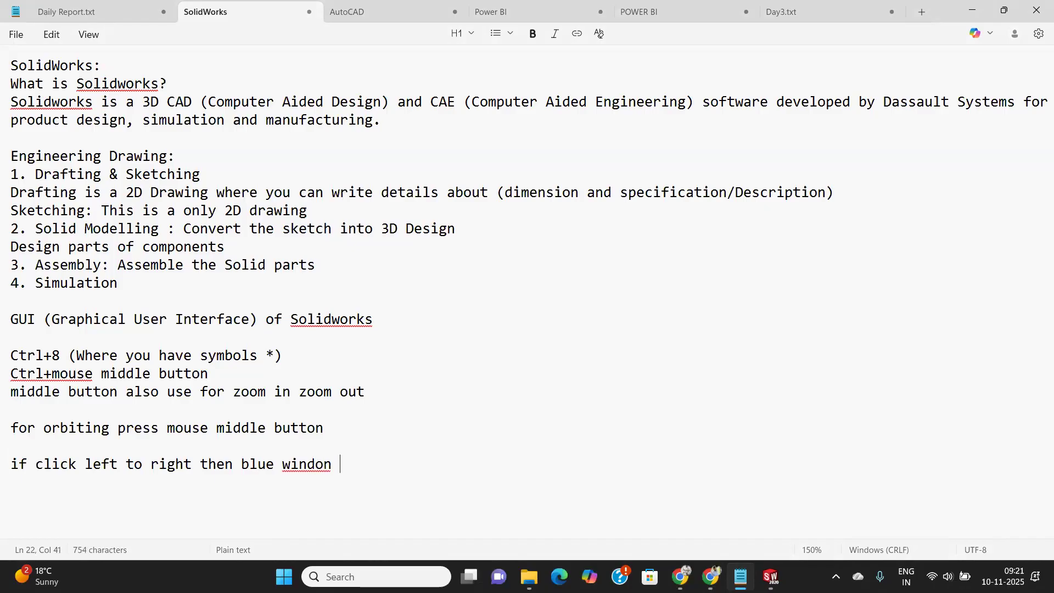
key("BackSpace")
key("BackSpace")
type("w appear")
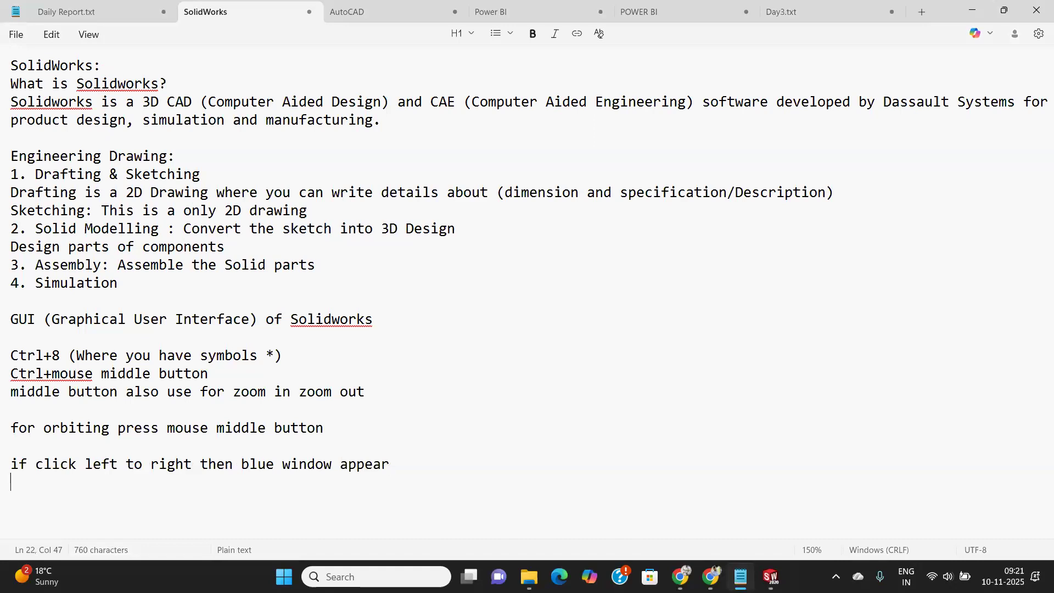
key("Return")
type("if click right to left then green window appear")
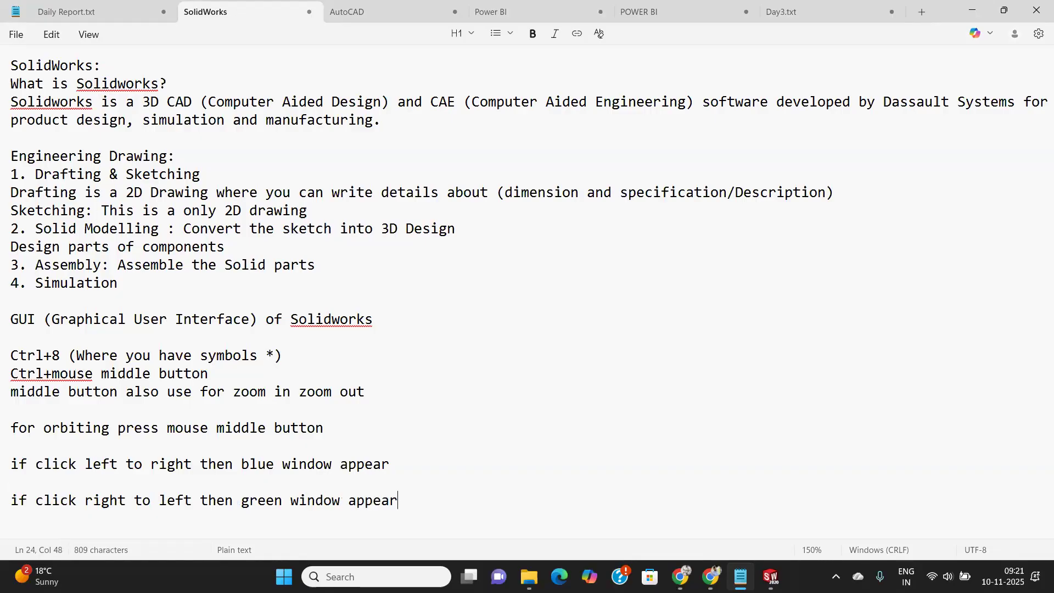
Switch to SOLIDWORKS and delete the selected circle beside the U-shaped profile.
mouse_move(771, 577)
left_click(770, 576)
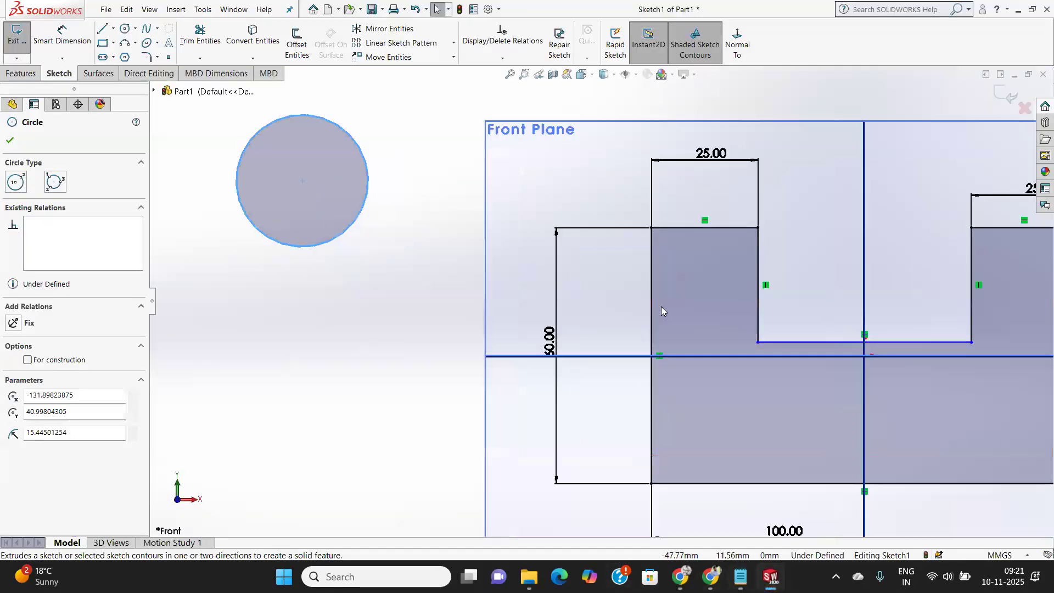
scroll(660, 306, "up", 5)
scroll(743, 329, "down", 3)
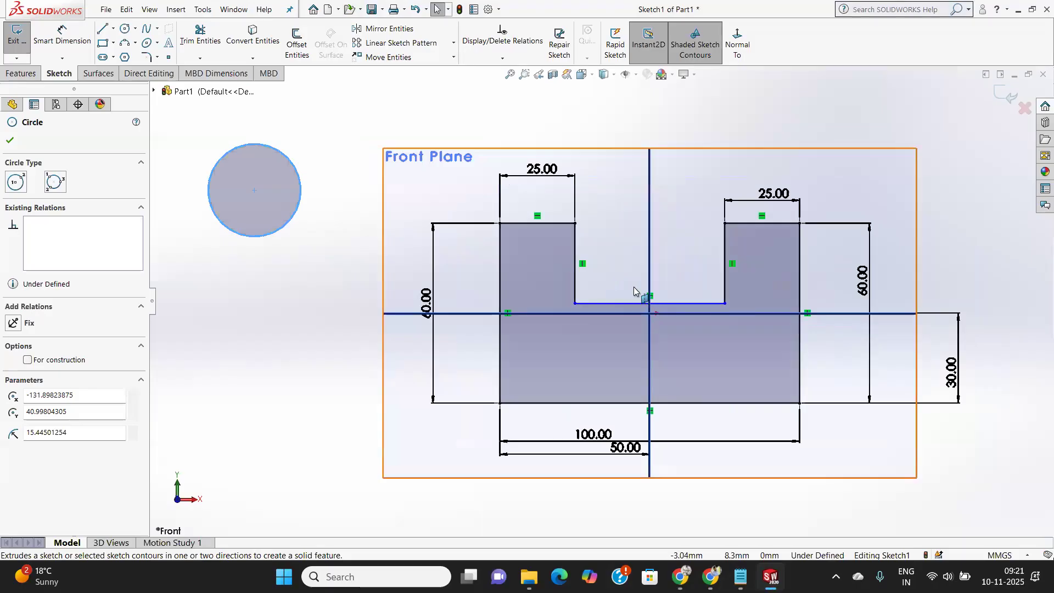
key("Delete")
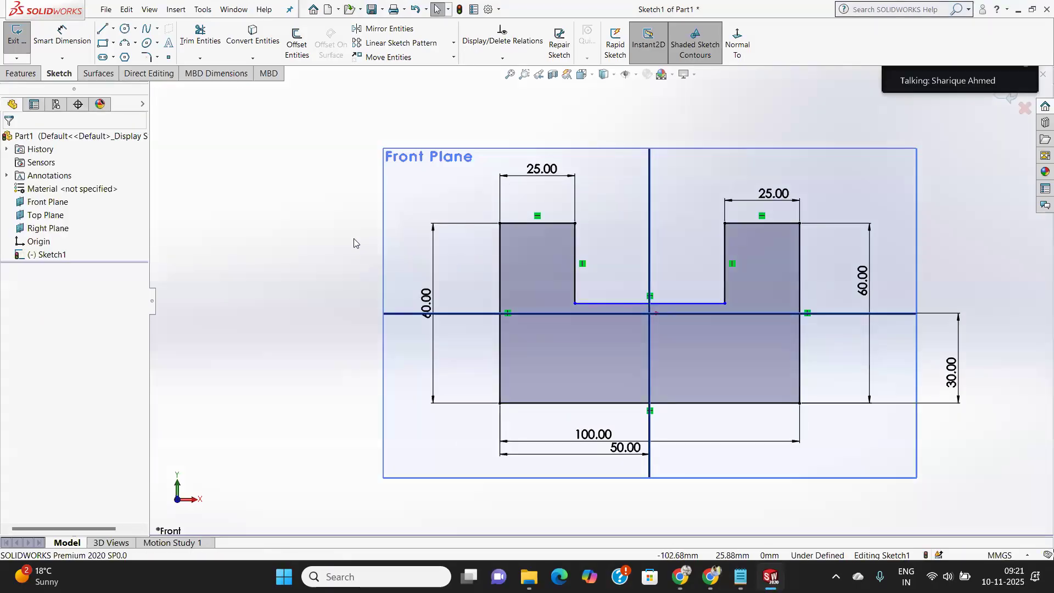
Box-select the upper and slot lines of the U-shaped profile from left to right, delete them, and undo the deletion.
scroll(535, 200, "down", 2)
scroll(543, 198, "up", 3)
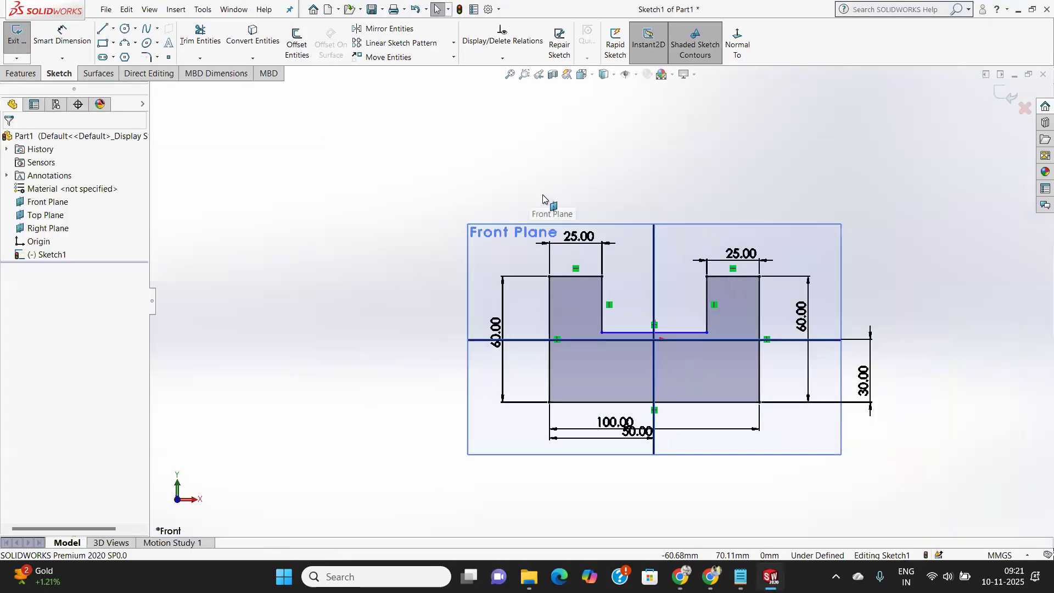
scroll(632, 324, "down", 2)
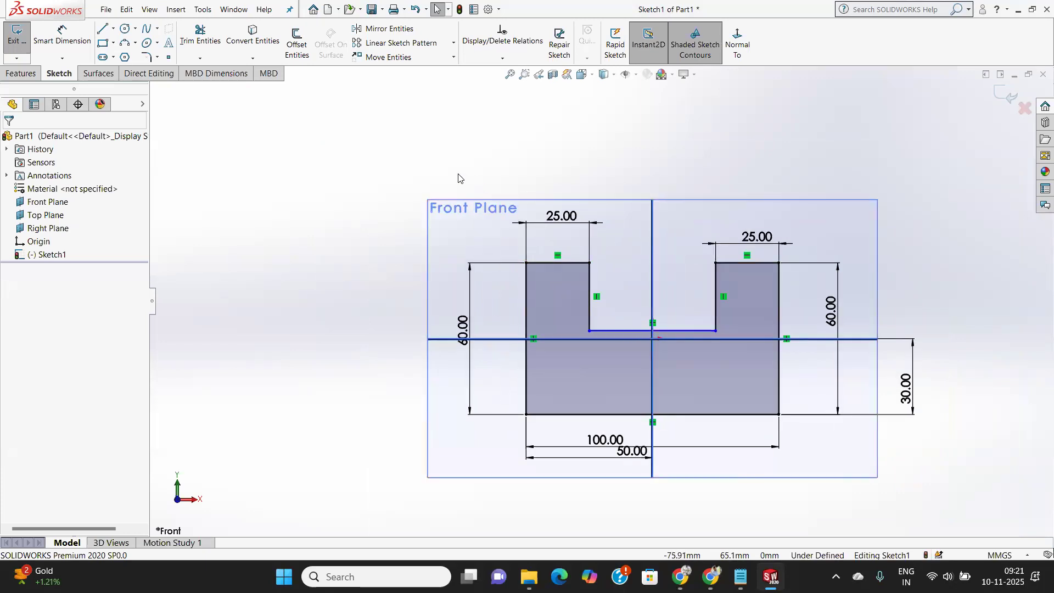
mouse_move(456, 174)
left_mouse_down()
mouse_move(734, 371)
mouse_move(840, 373)
left_mouse_up()
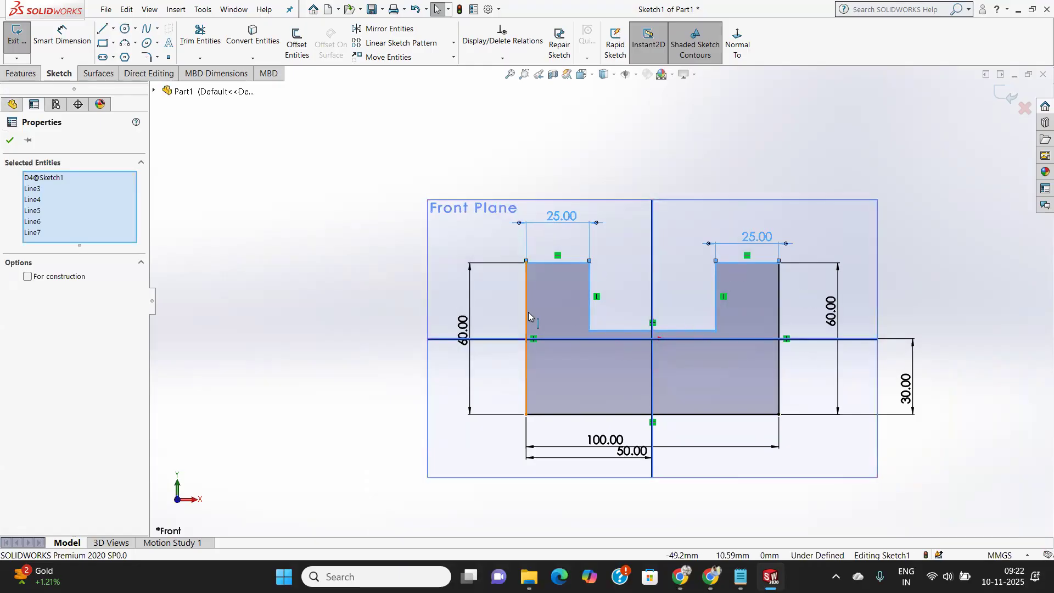
key("Delete")
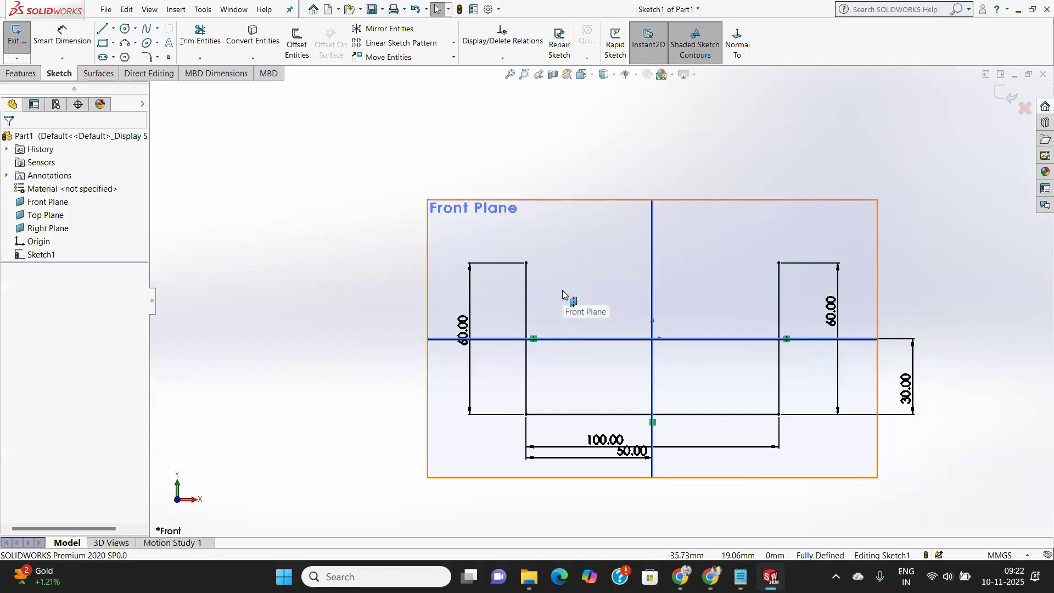
key("ctrl+z")
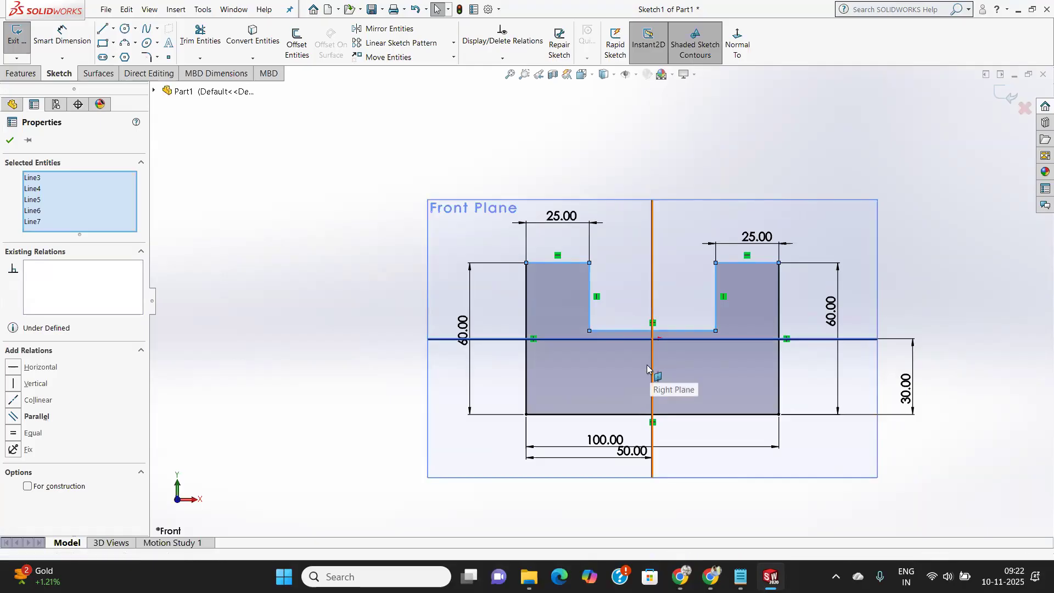
key("Escape")
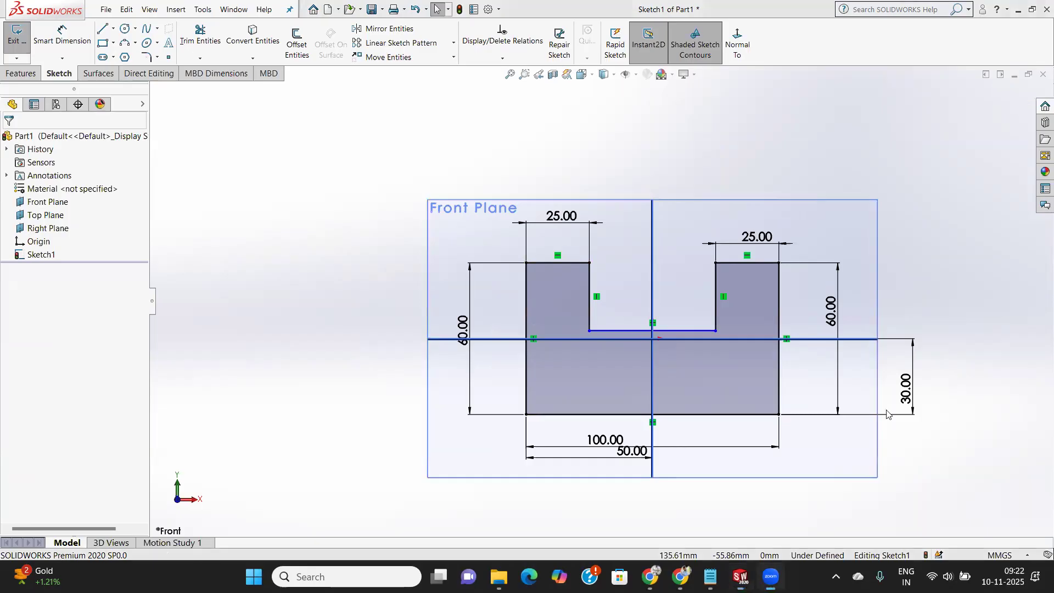
Try a right-to-left crossing box over the lower part of the U-shaped profile and clear the selection.
mouse_move(837, 473)
left_mouse_down()
mouse_move(573, 363)
mouse_move(541, 321)
left_mouse_up()
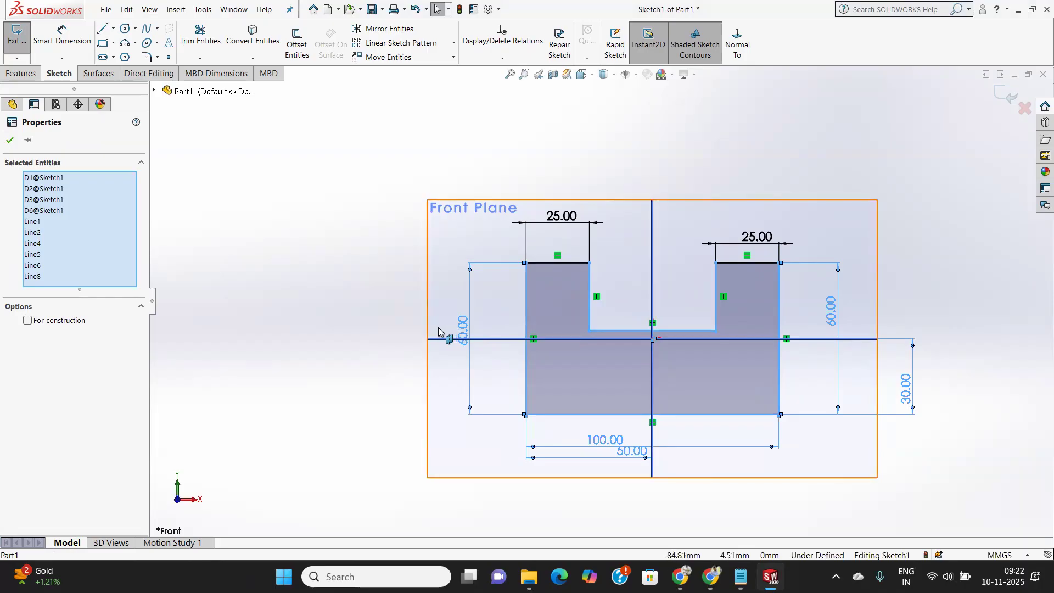
key("Escape")
Sketch a circle with a radius of about 22.5 mm in the empty area left of the U-shaped profile.
left_click(125, 29)
left_click(269, 209)
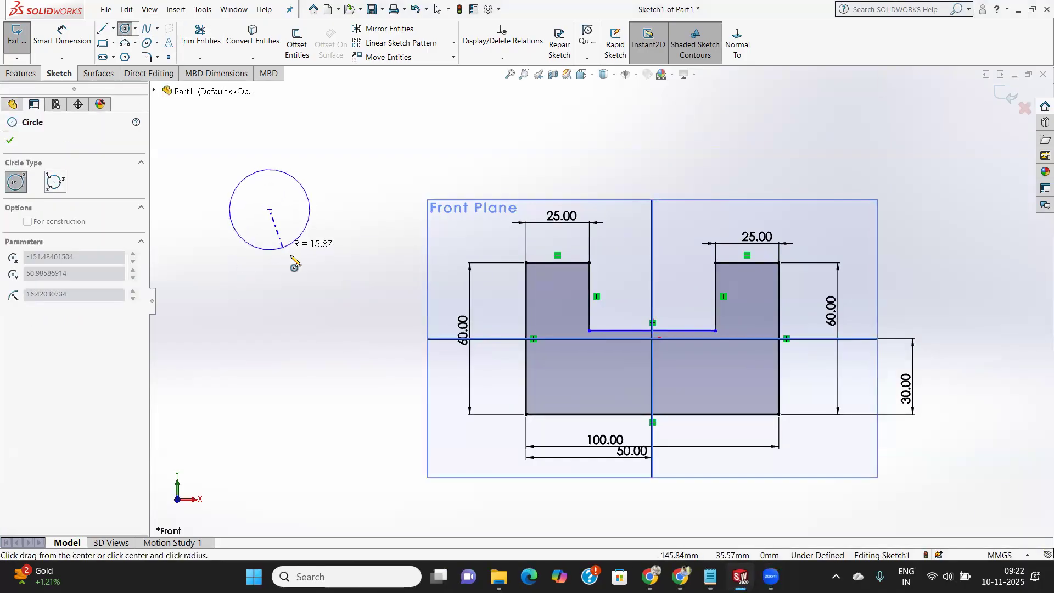
left_click(291, 263)
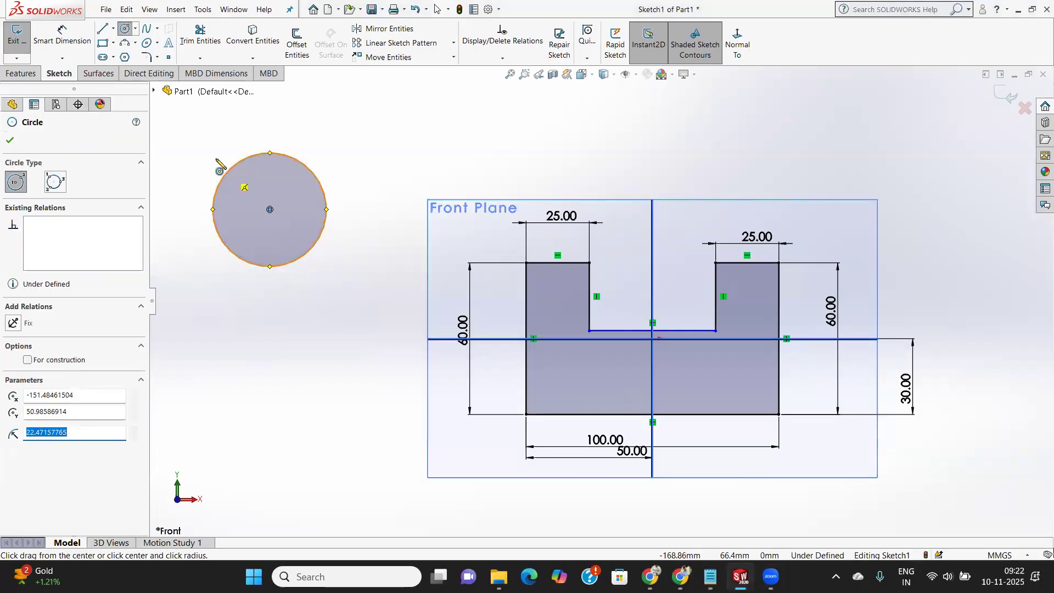
key("Escape")
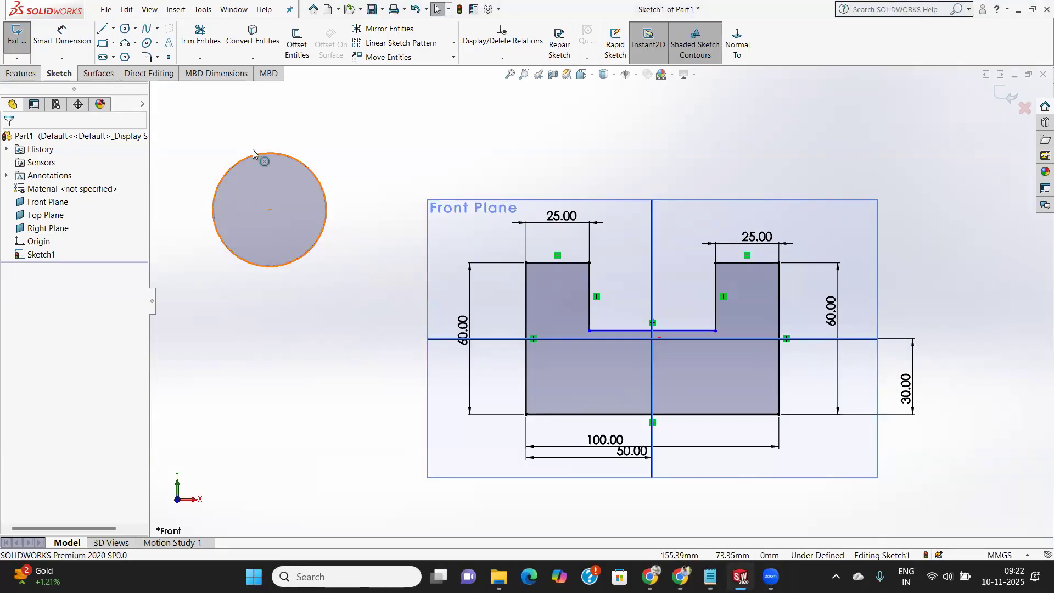
Select and deselect the new circle directly, and try left-to-right and right-to-left selection boxes on it.
left_click(305, 259)
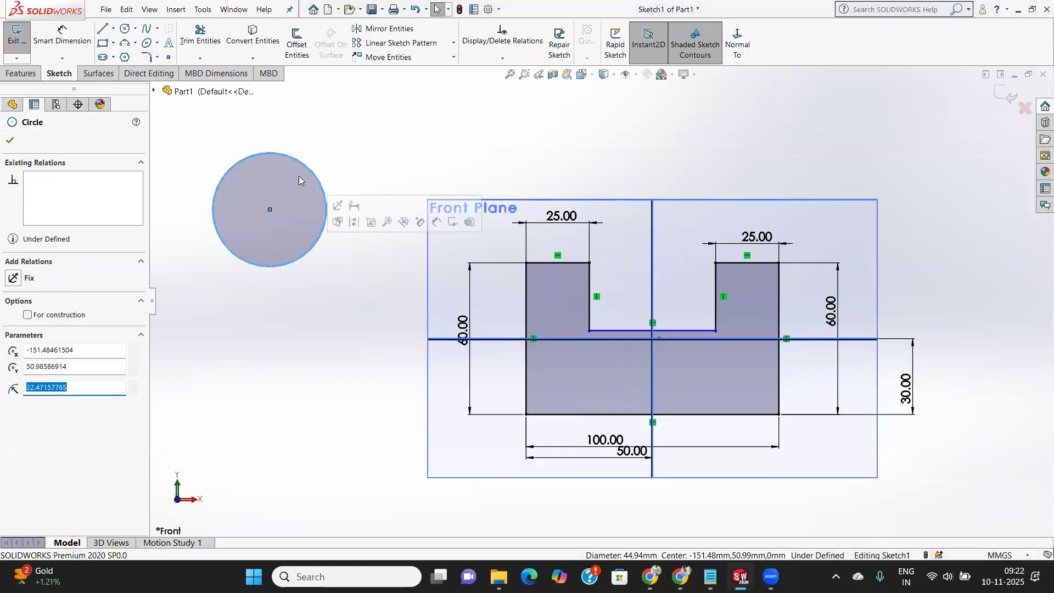
left_click(10, 141)
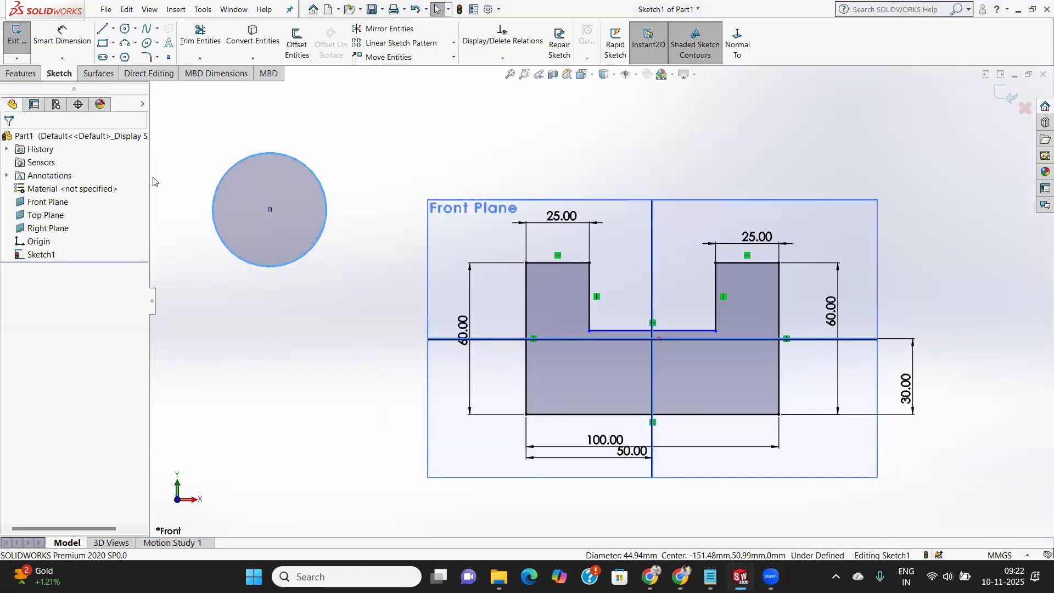
left_click(181, 159)
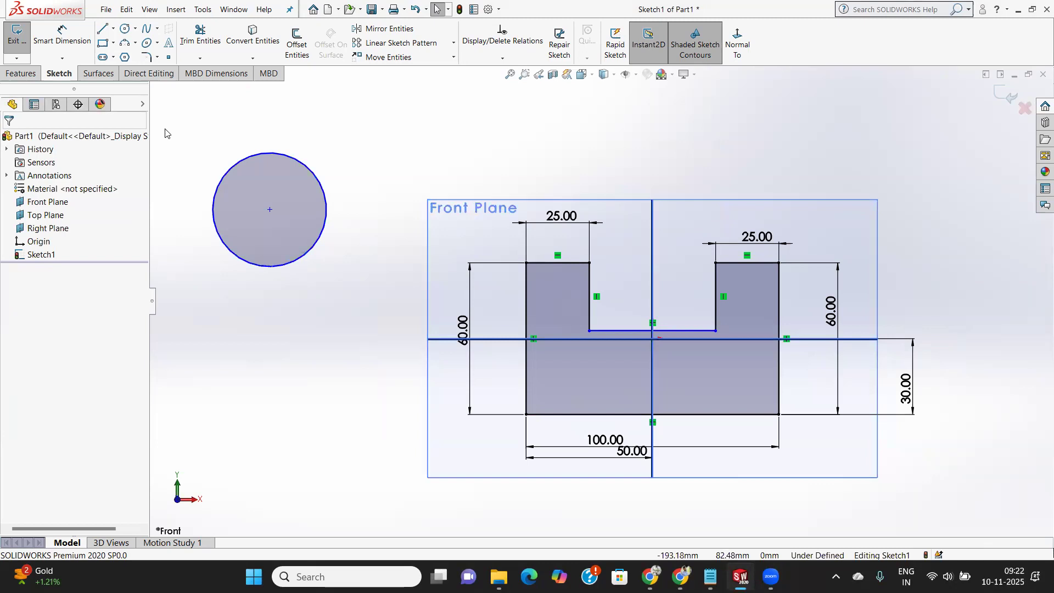
left_click_drag(167, 129, 352, 228)
left_click_drag(329, 279, 278, 247)
left_click_drag(276, 247, 276, 248)
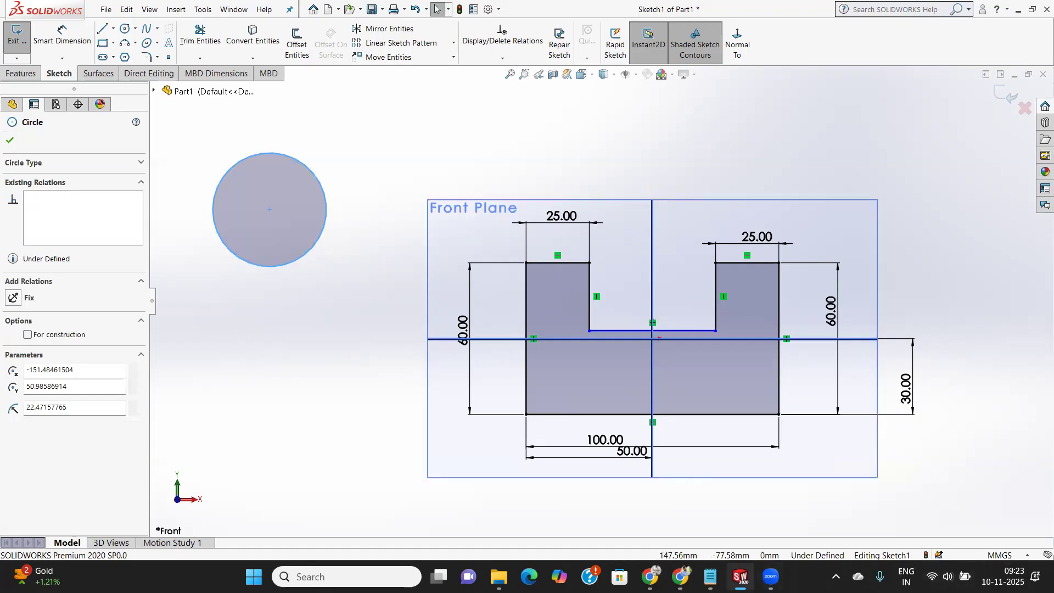
Switch to Notepad and extend the blue-window note with ": in this case whole object is come inside the blue window then object is selected".
left_click(676, 528)
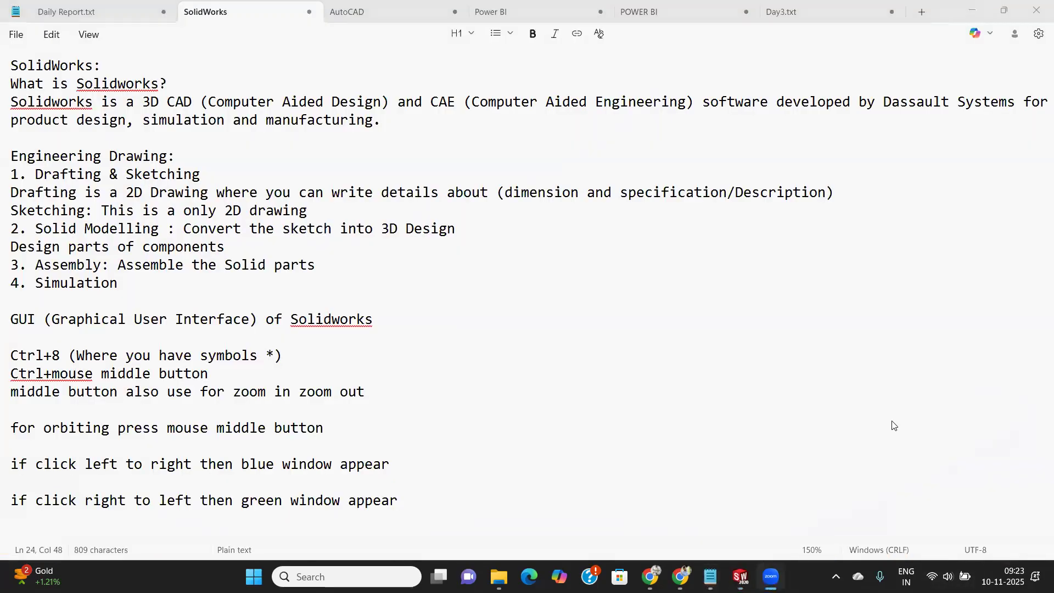
left_click(435, 454)
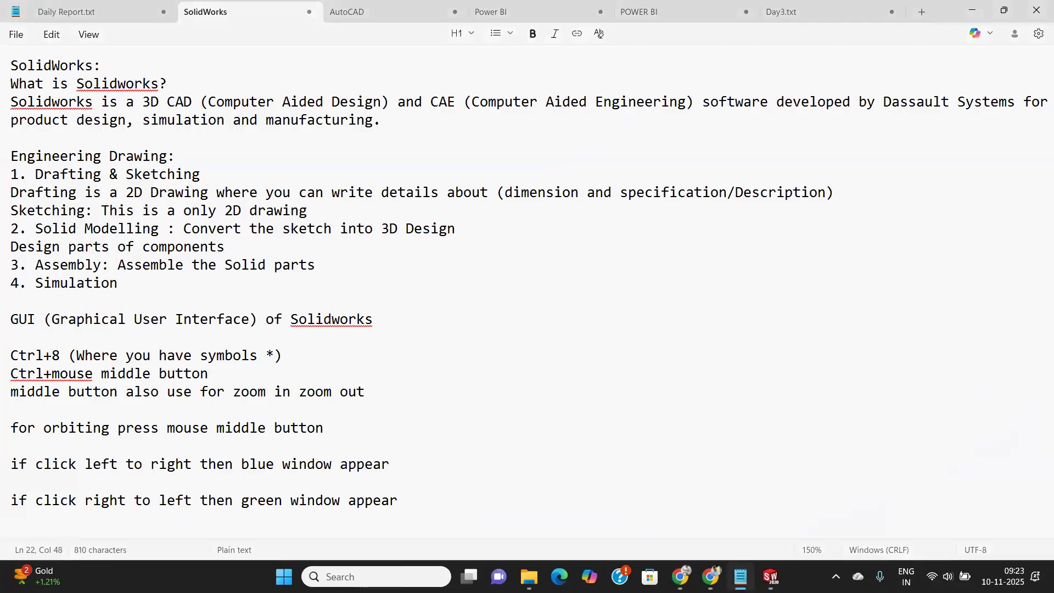
type(": in this case ")
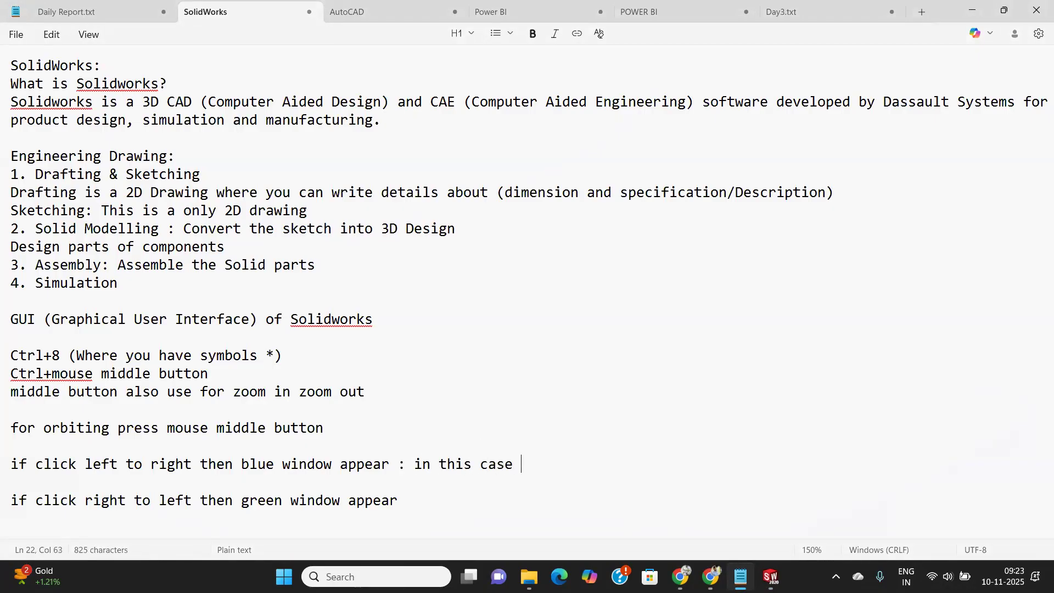
type("whole object ")
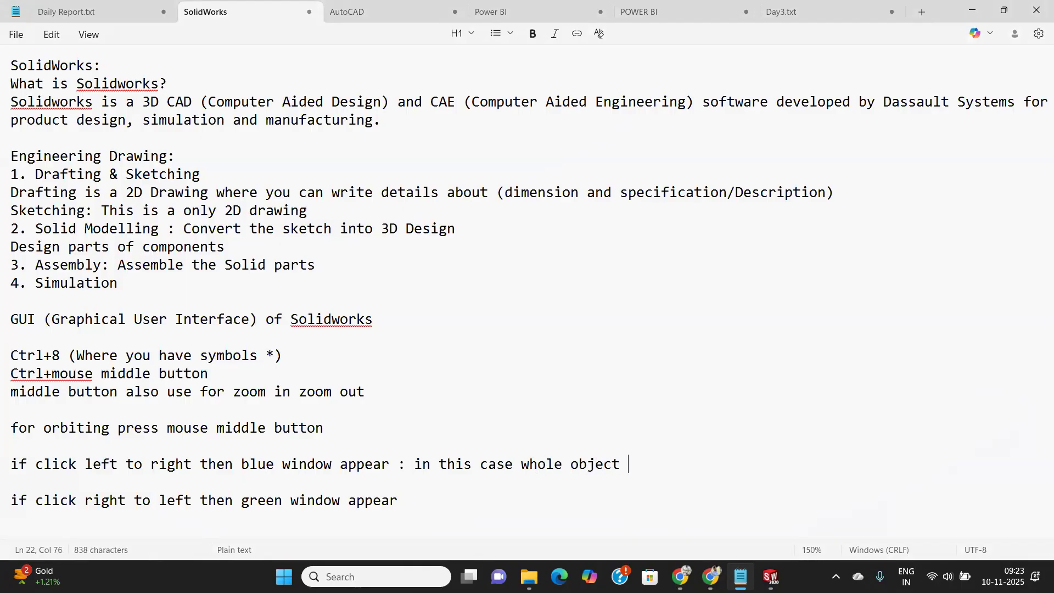
type("is ")
type("co")
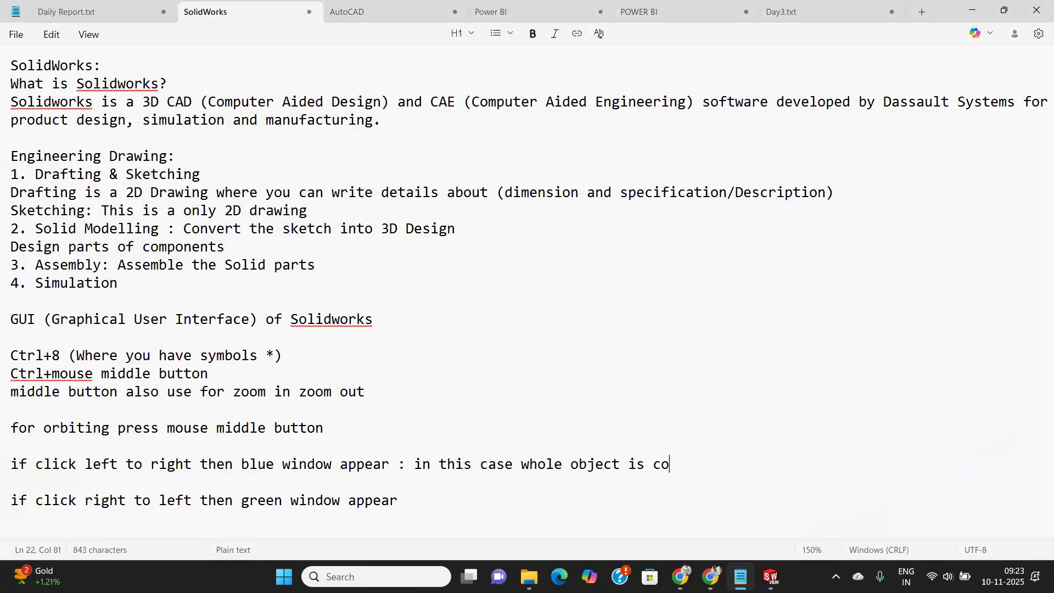
type("me insid")
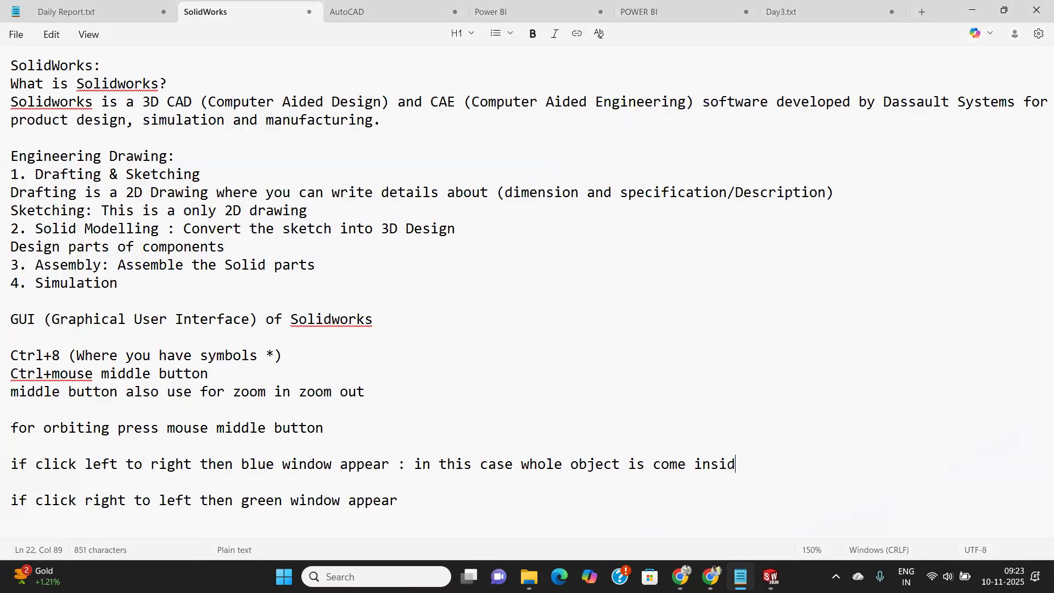
type("e the blue wi")
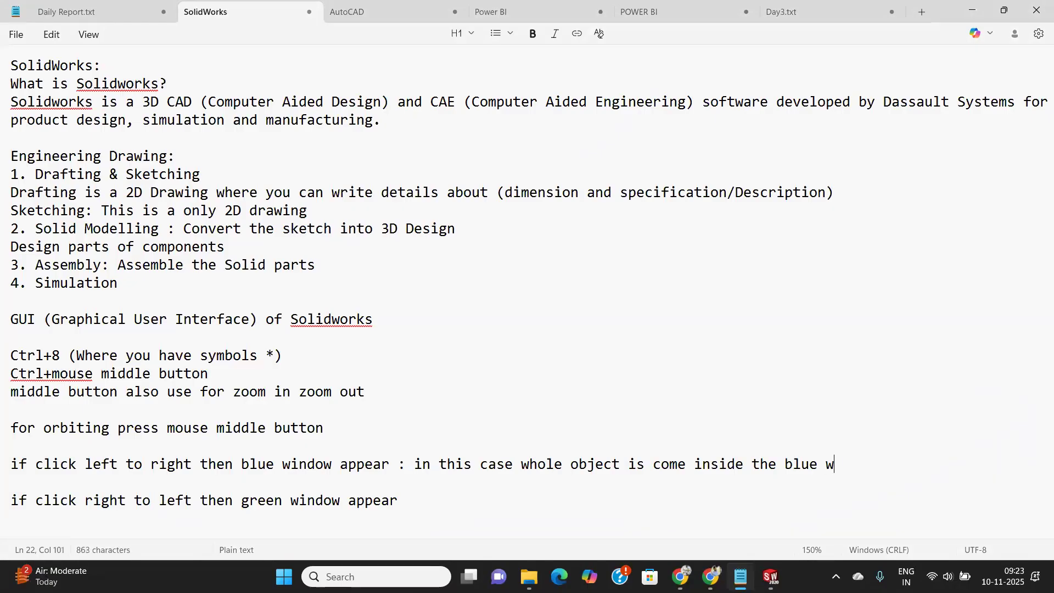
type("ndow then object is sele")
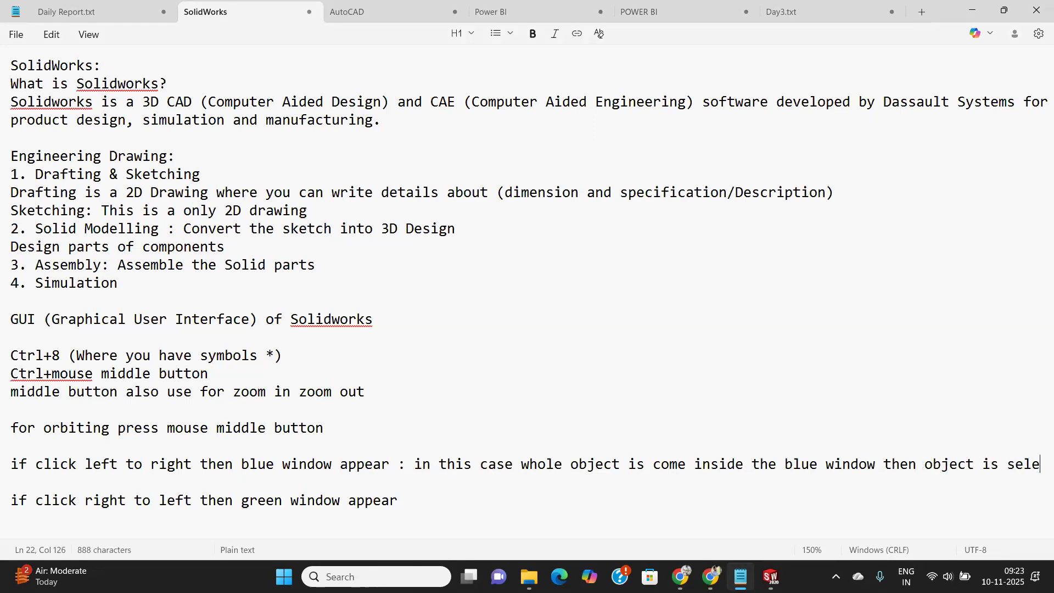
type("cted")
Extend the green-window note with ": in this case minor part of the object is inside the green window then object is selected".
key("Down")
left_click(406, 520)
type(":  in this case")
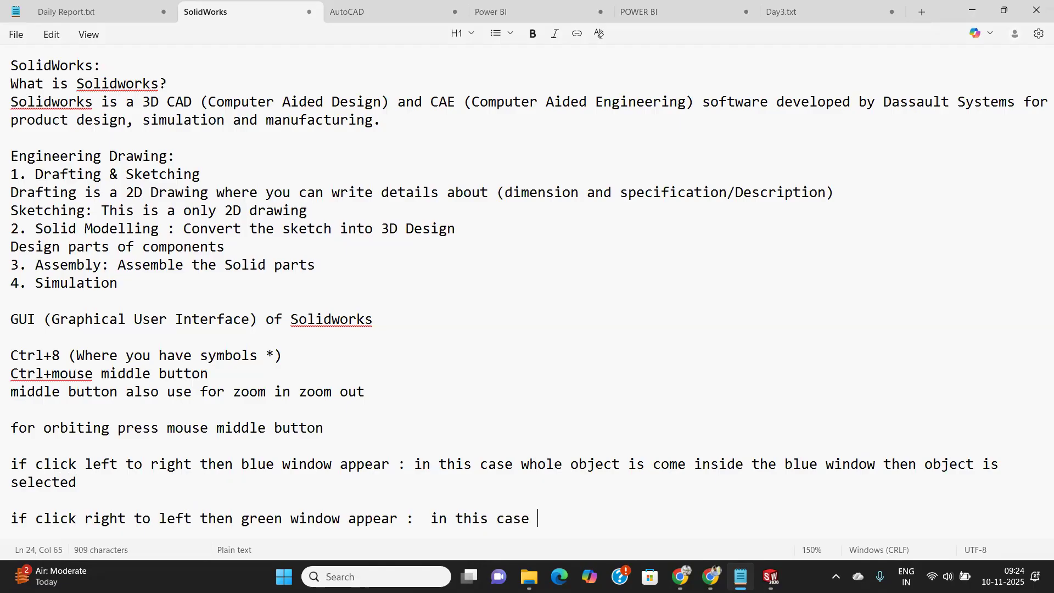
type(" minor part of the obj")
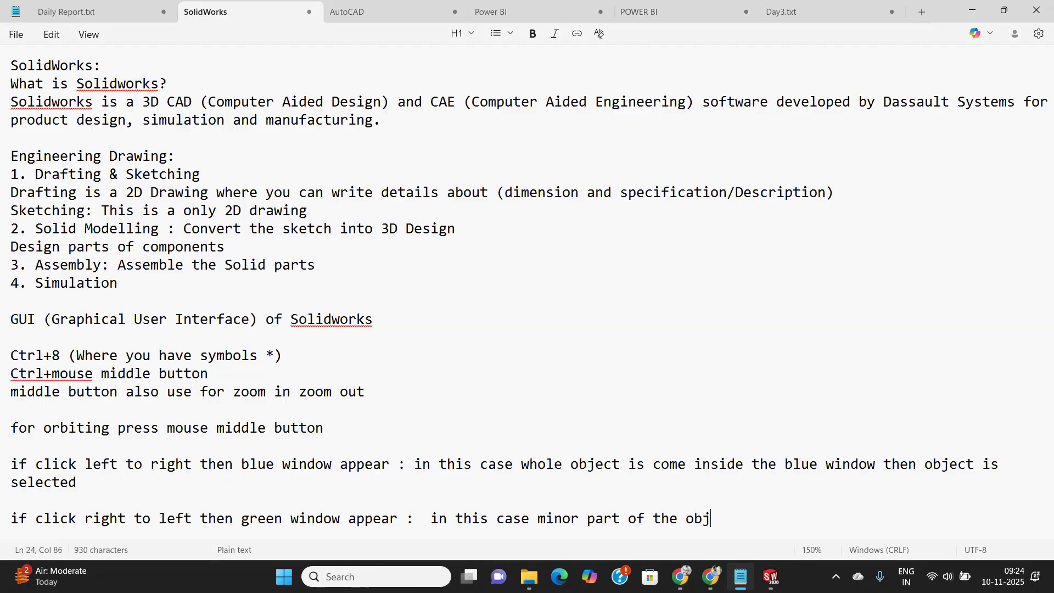
type("ect is ")
type("inside ")
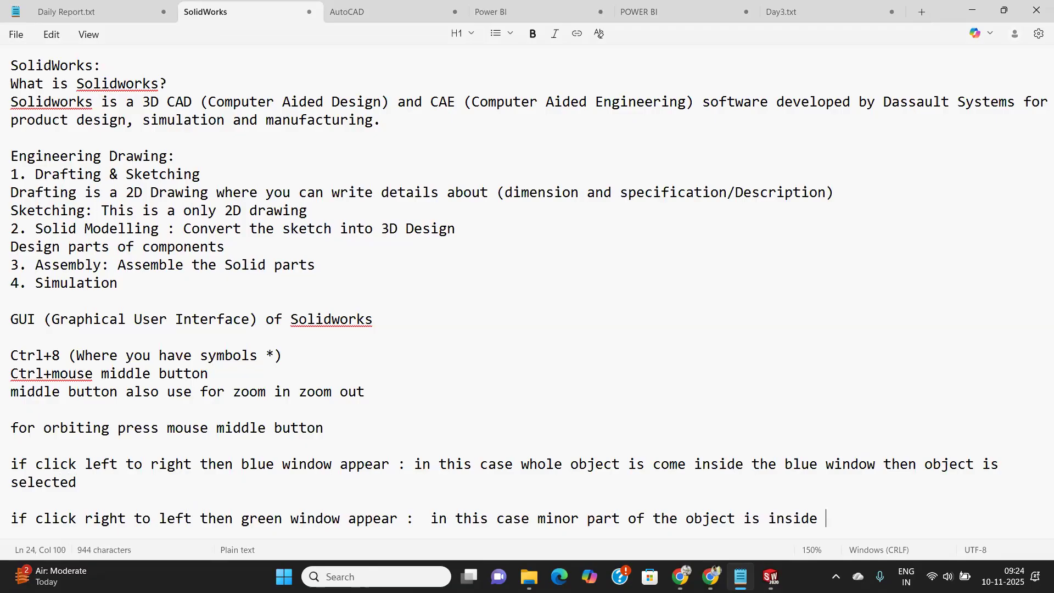
type("the green window")
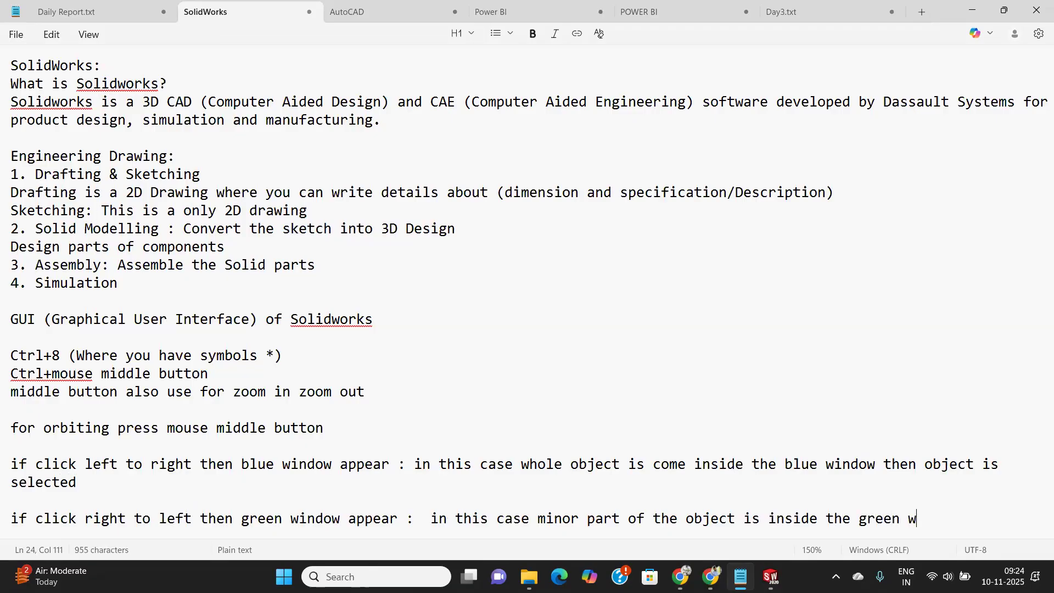
type(" then obhe")
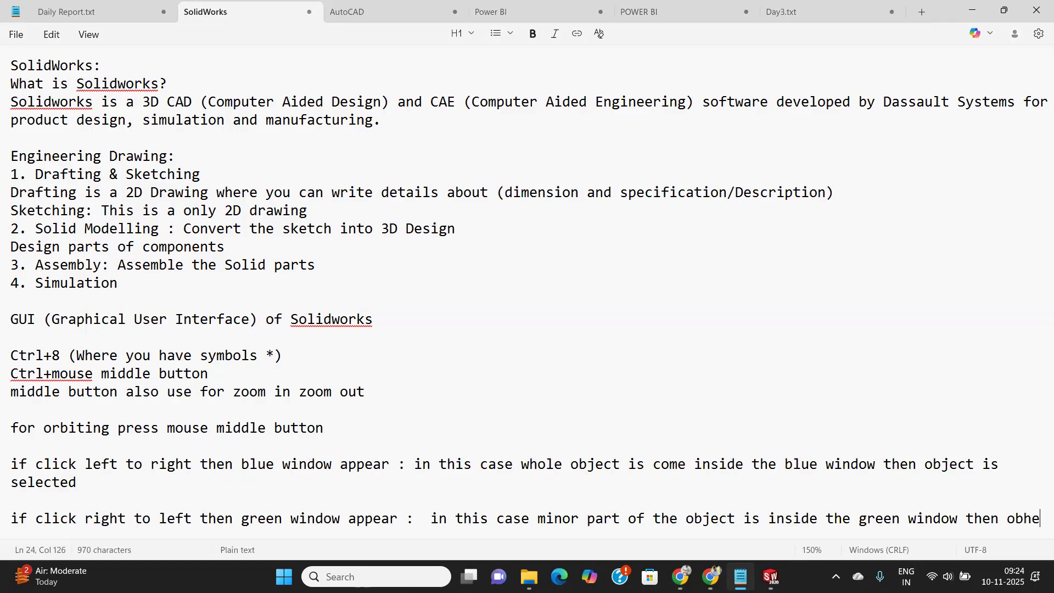
key("BackSpace")
key("BackSpace")
type("ob")
key("BackSpace")
key("BackSpace")
type("bject u")
key("BackSpace")
key("BackSpace")
key("BackSpace")
type("is selected")
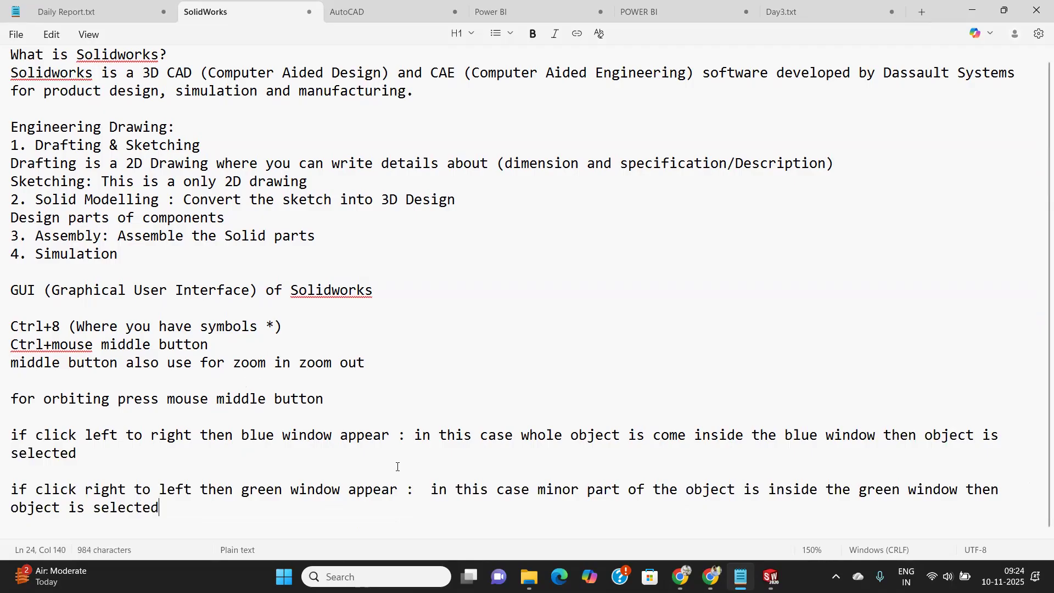
Switch back to SolidWorks and delete the circle beside the U-shaped profile.
left_click(770, 576)
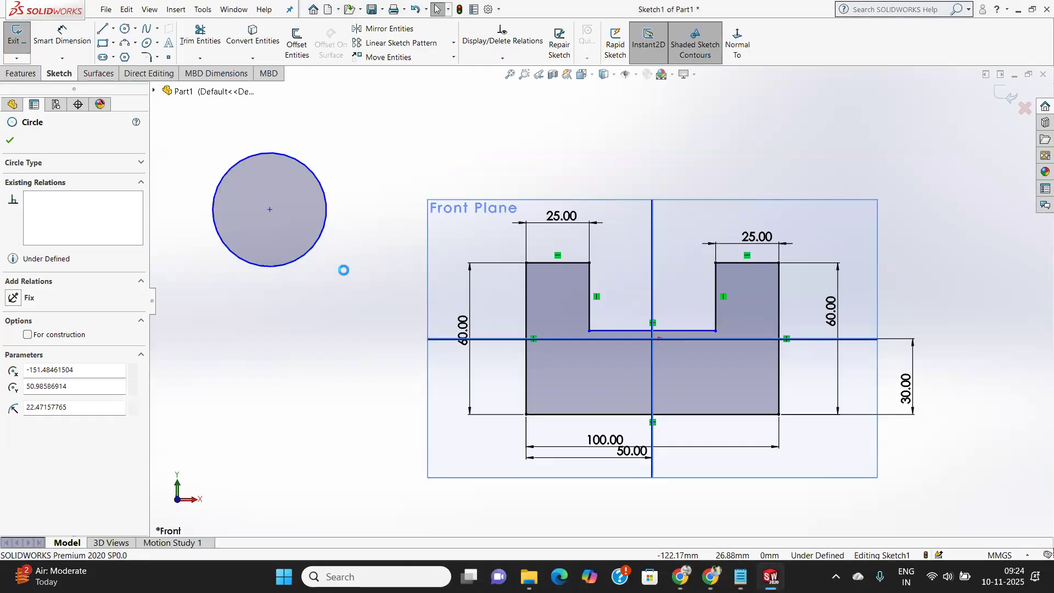
key("Delete")
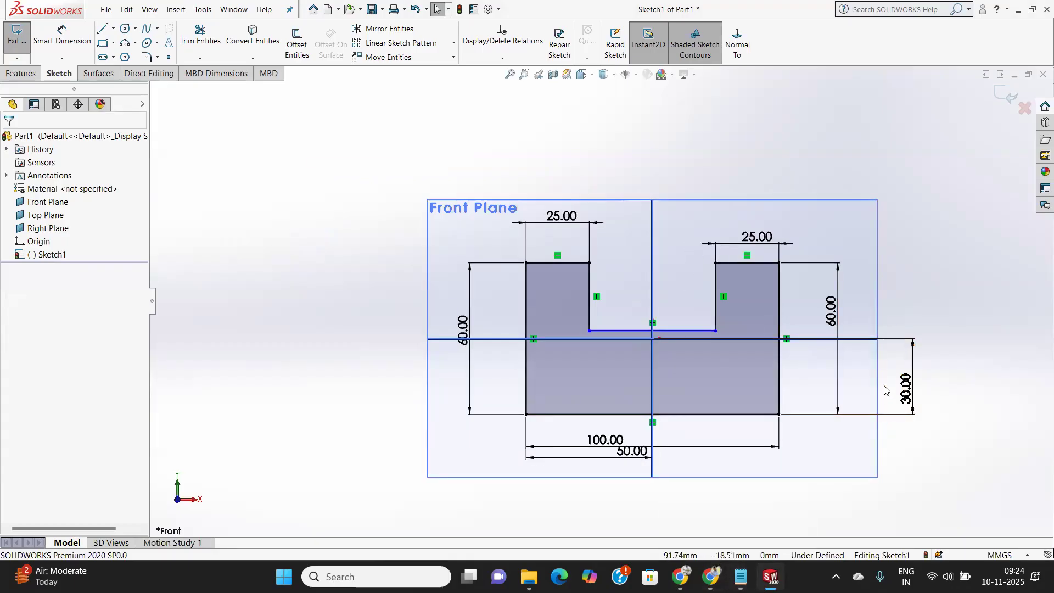
Try a left-to-right selection box over the tops of both legs of the U-shaped profile and clear the selection.
scroll(886, 395, "up", 1)
scroll(889, 399, "down", 2)
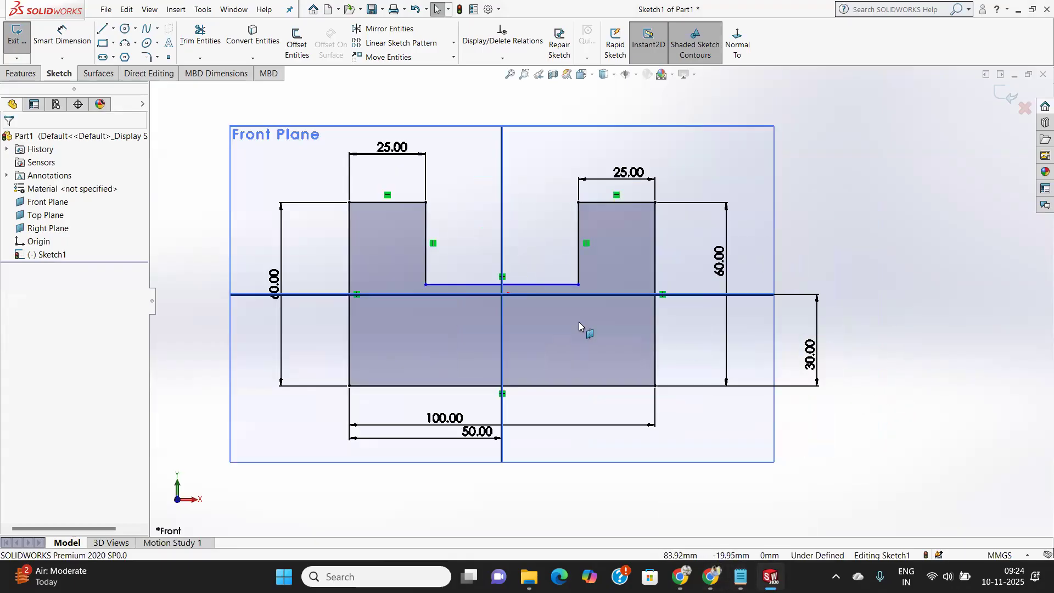
left_click(291, 159)
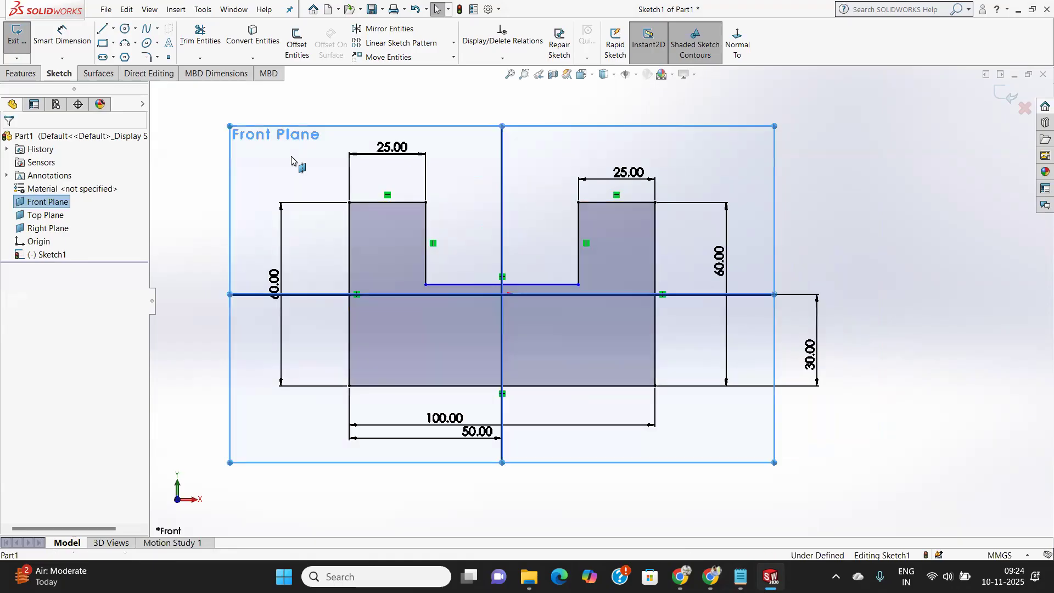
left_click_drag(291, 155, 675, 236)
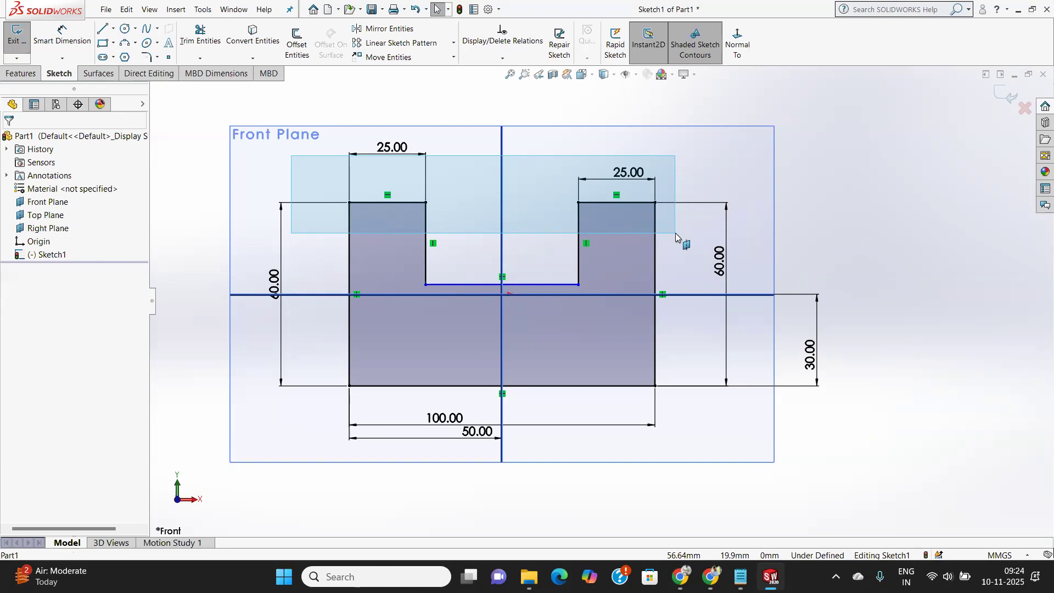
left_click_drag(675, 236, 676, 235)
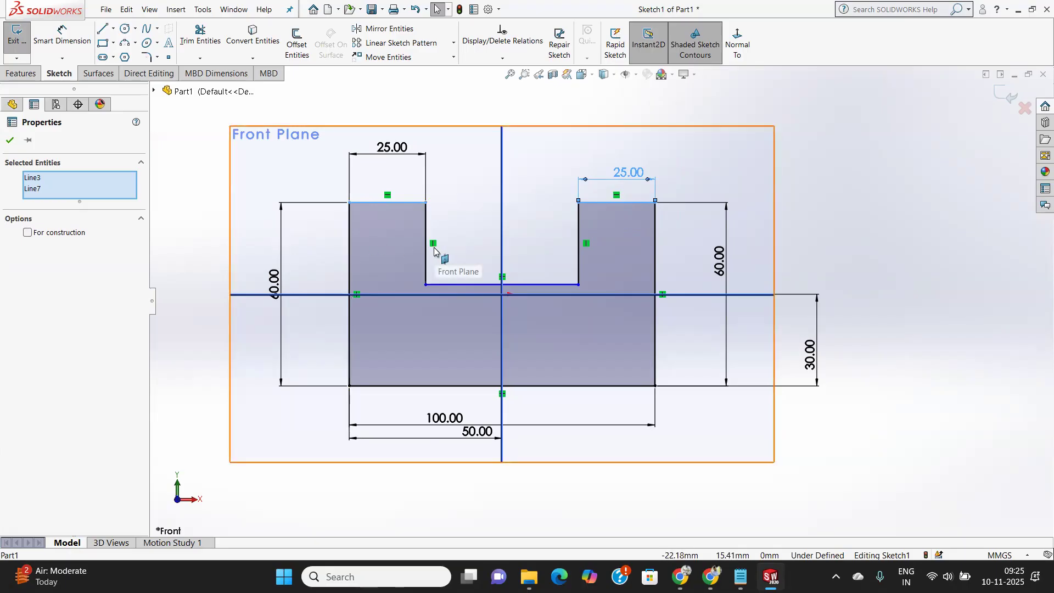
left_click(11, 141)
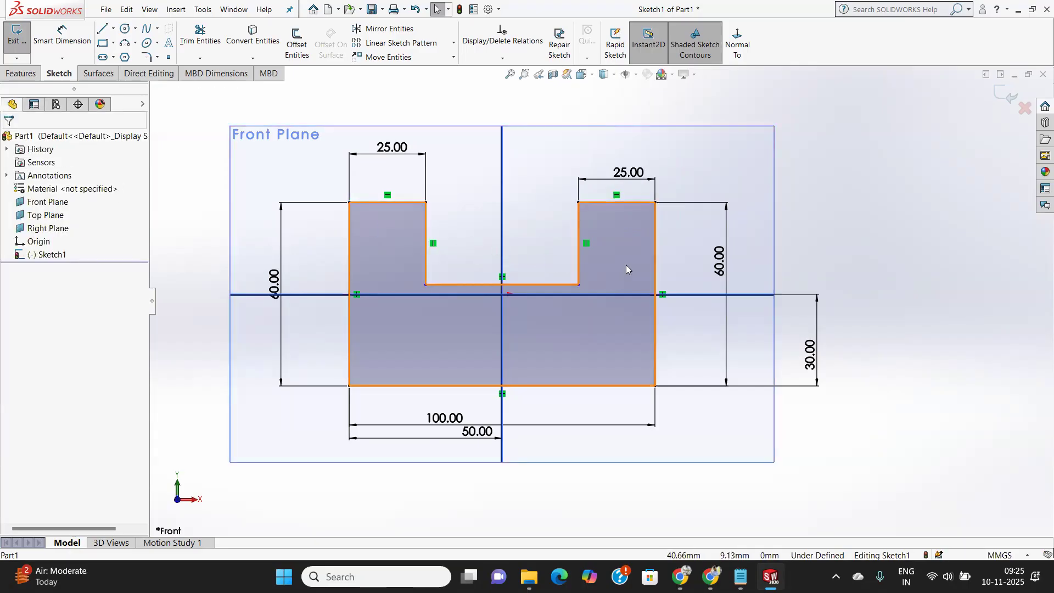
Try a left-to-right selection box enclosing the entire U-shaped profile and clear the selection.
mouse_move(289, 162)
left_mouse_down()
mouse_move(568, 313)
mouse_move(707, 369)
mouse_move(715, 405)
left_mouse_up()
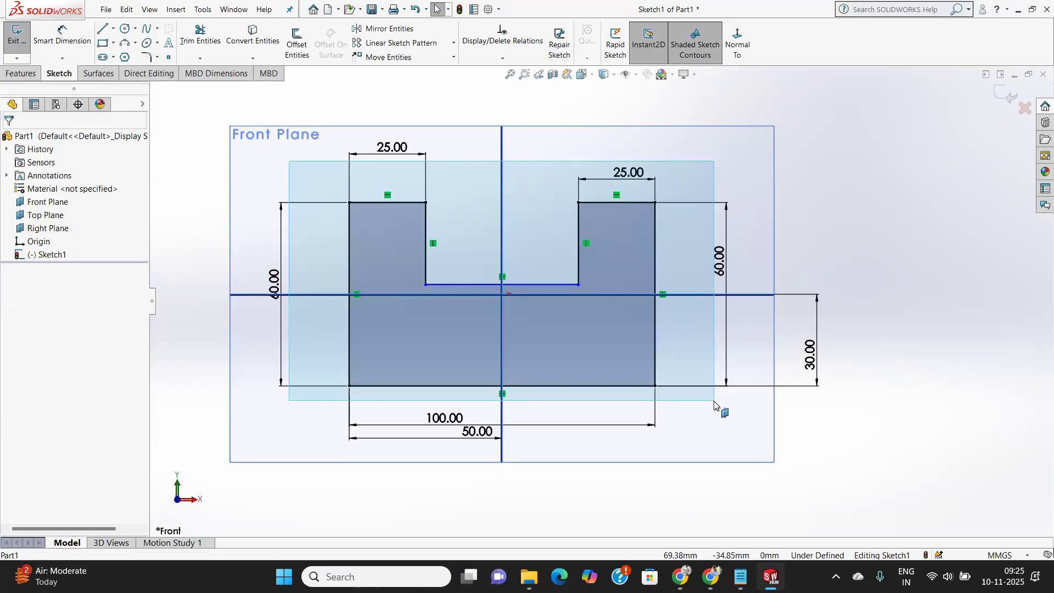
left_click_drag(714, 405, 716, 408)
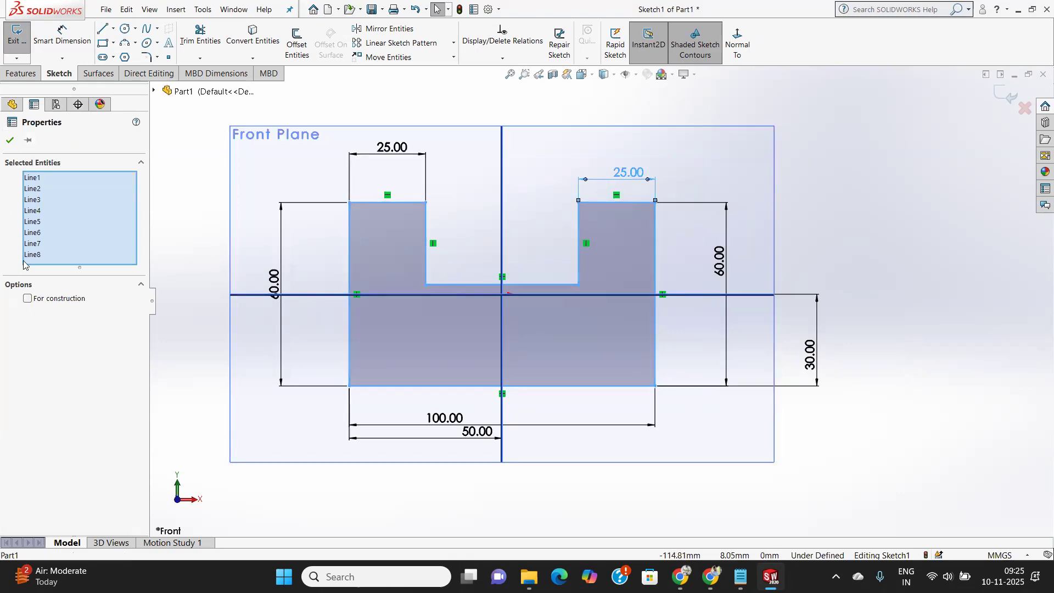
left_click(10, 140)
Select and deselect the profile's shaded contour, and try a right-to-left crossing box over the profile's upper part, clearing the selection.
mouse_move(623, 262)
left_mouse_down()
mouse_move(565, 254)
mouse_move(579, 273)
mouse_move(577, 258)
left_mouse_up()
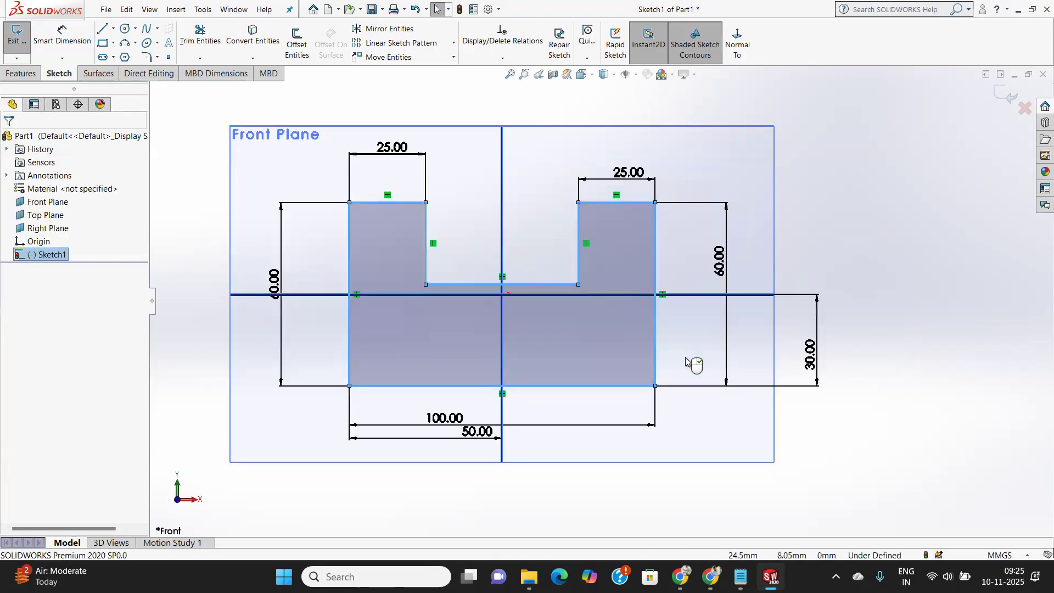
left_click(693, 422)
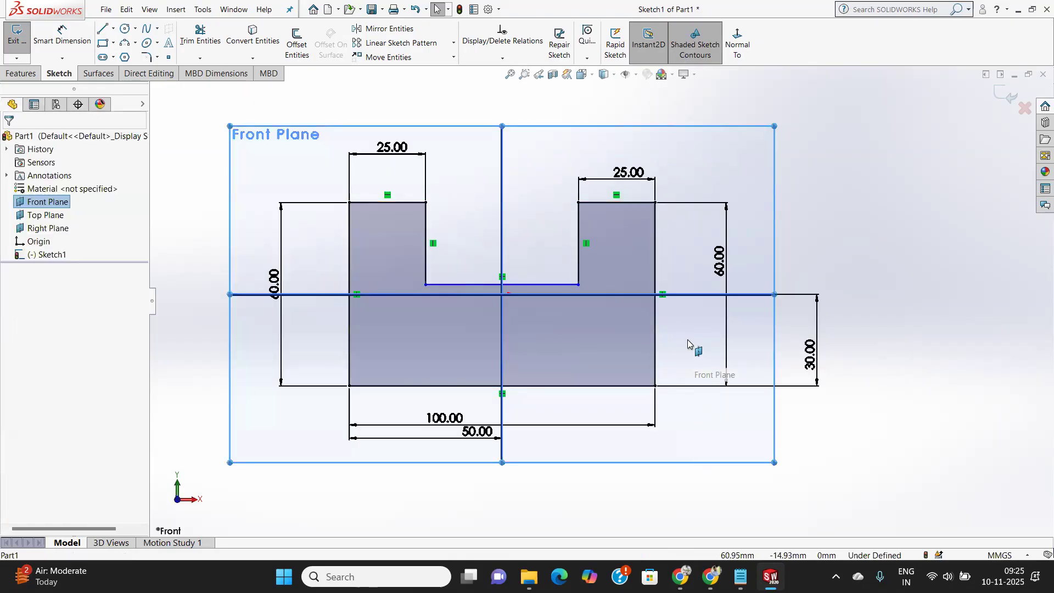
left_click_drag(683, 324, 341, 196)
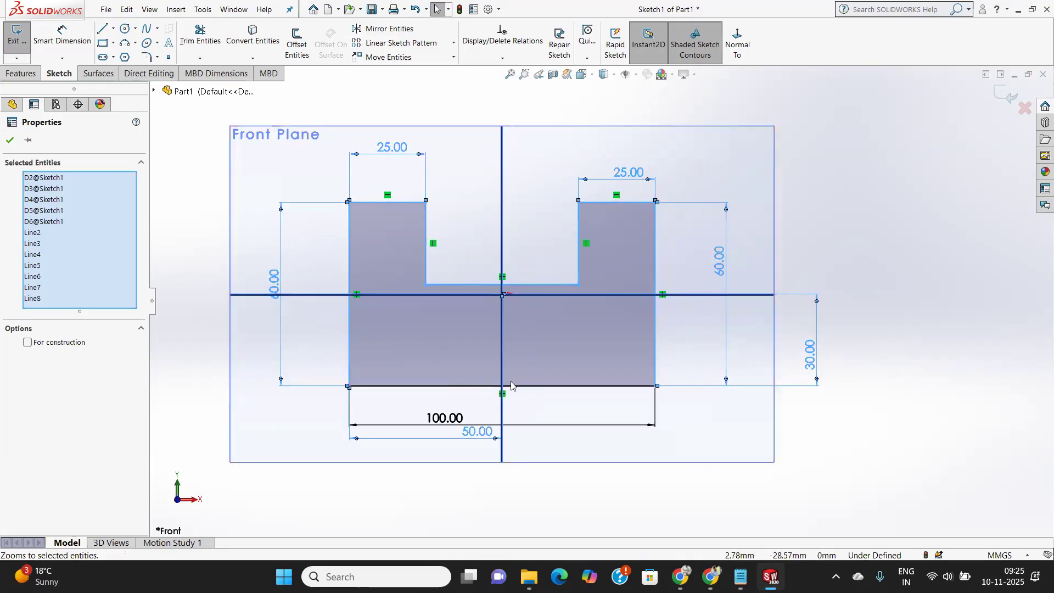
left_click(564, 416)
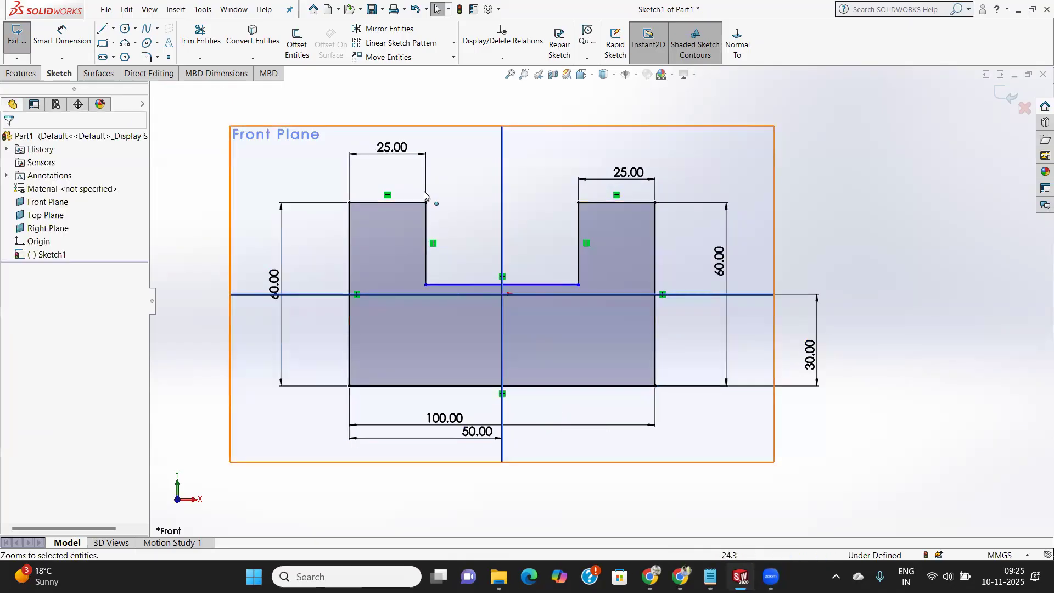
Compare left-to-right and right-to-left selection boxes spanning the profile from mid-left leg to mid-right leg, clearing each selection.
mouse_move(386, 173)
left_mouse_down()
mouse_move(435, 244)
mouse_move(627, 396)
left_mouse_up()
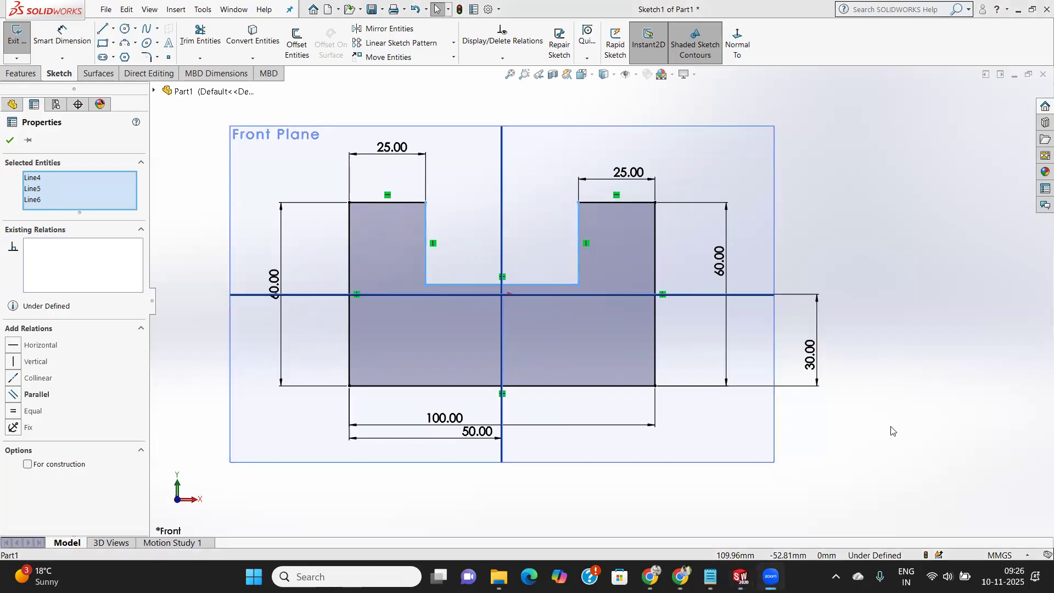
left_click(9, 139)
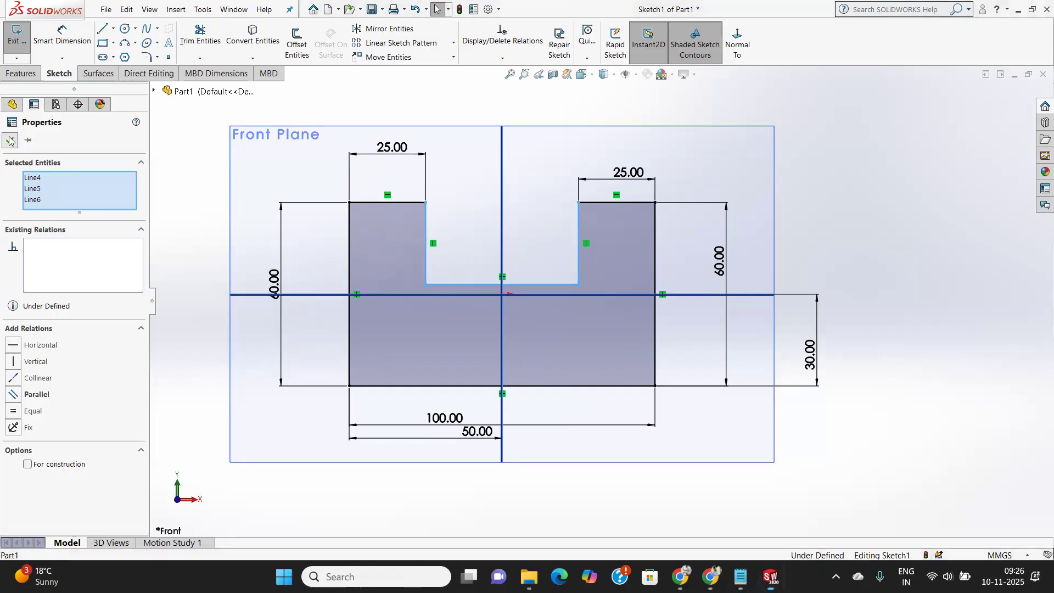
mouse_move(610, 409)
left_mouse_down()
mouse_move(511, 325)
mouse_move(389, 190)
left_mouse_up()
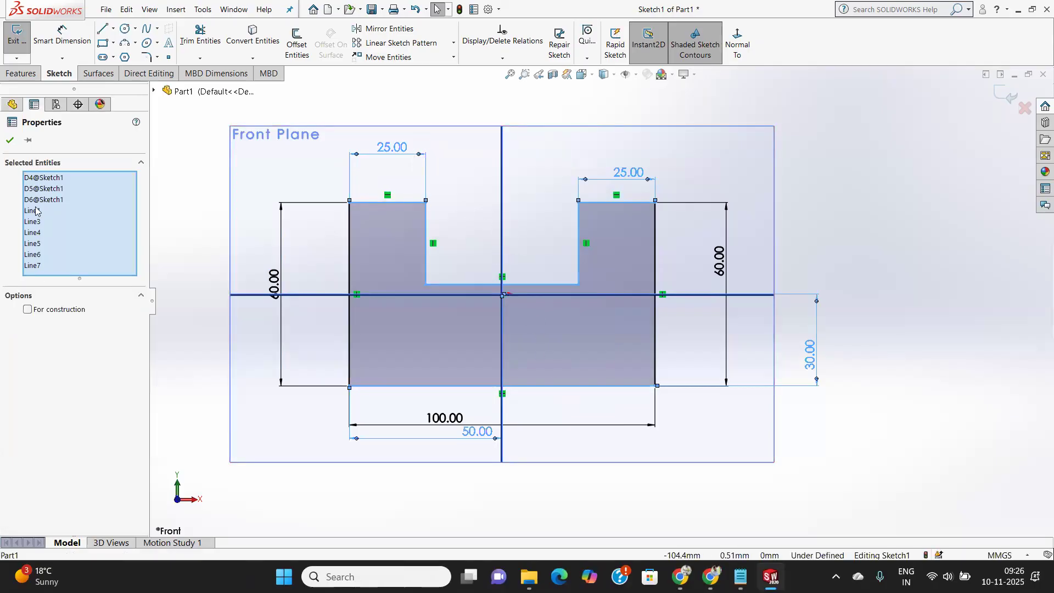
left_click(9, 141)
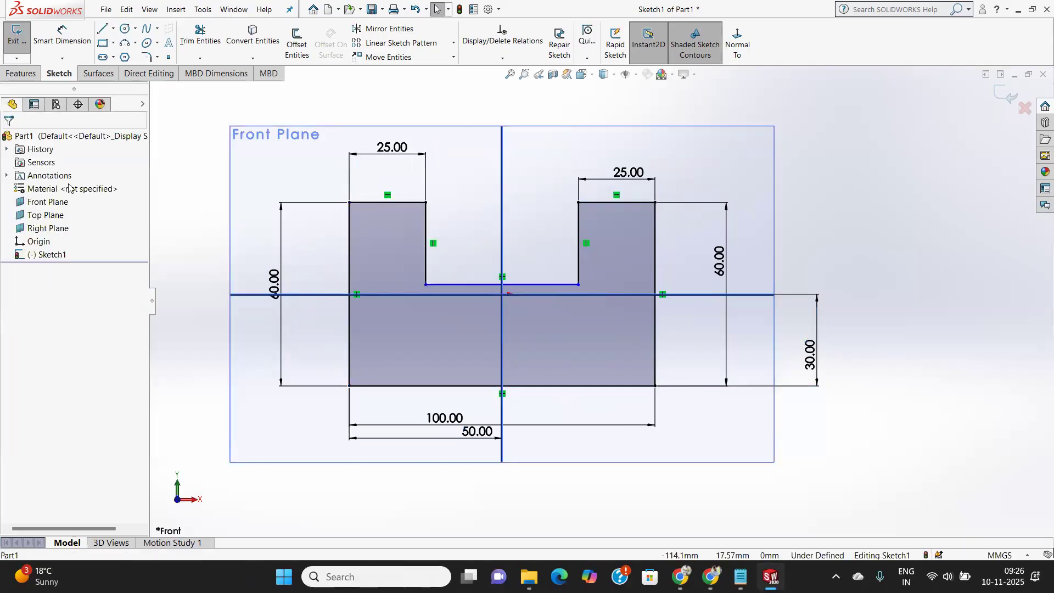
Sketch a horizontal line in the empty area above the U-shaped profile using the Line tool.
mouse_move(755, 573)
left_click(113, 30)
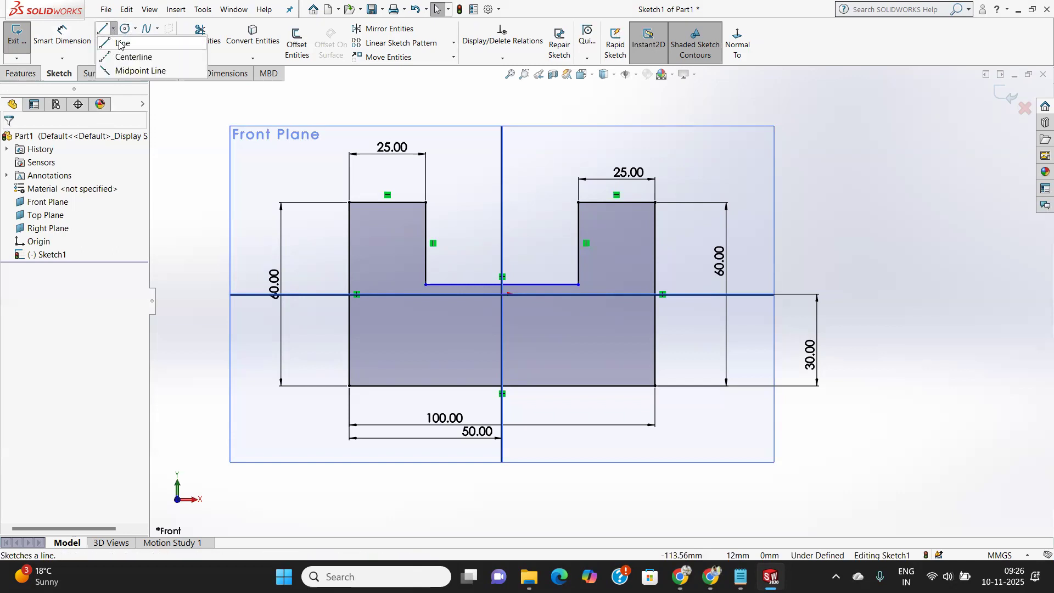
left_click(120, 44)
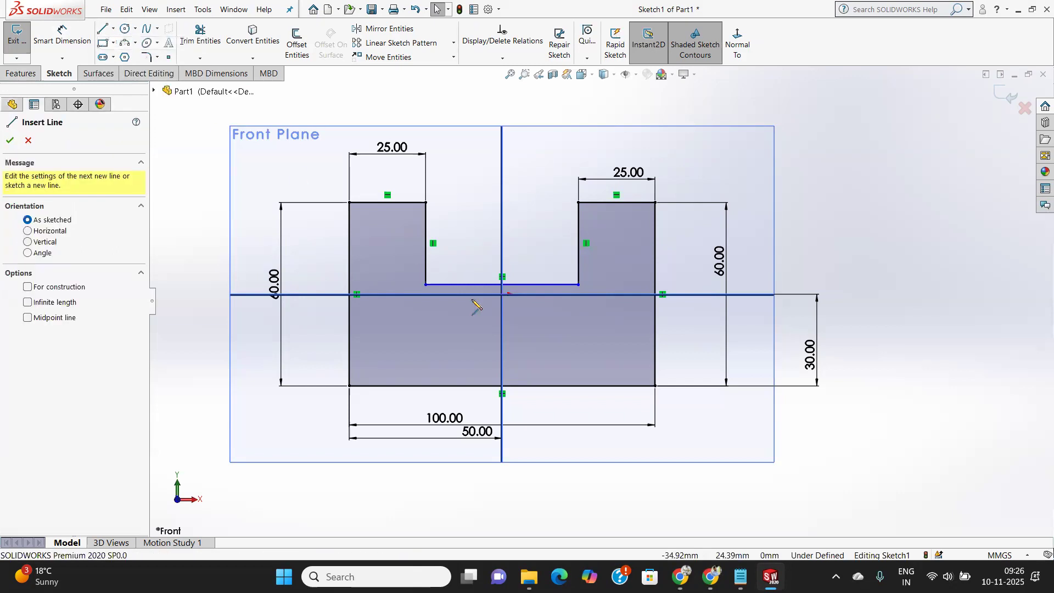
scroll(500, 318, "down", 2)
scroll(496, 315, "up", 5)
scroll(516, 231, "down", 3)
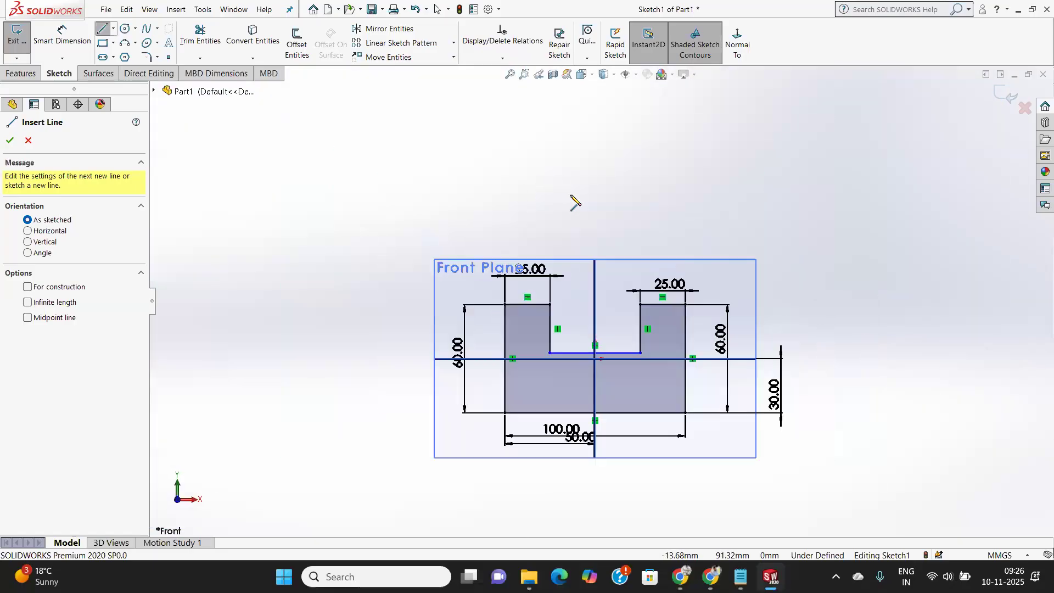
left_click(511, 209)
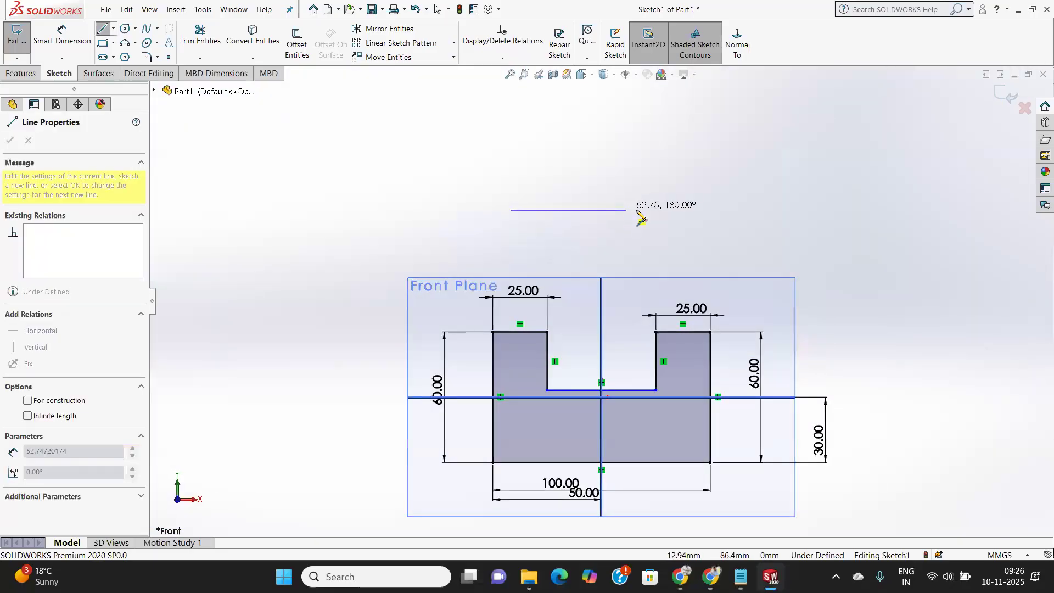
left_click(674, 210)
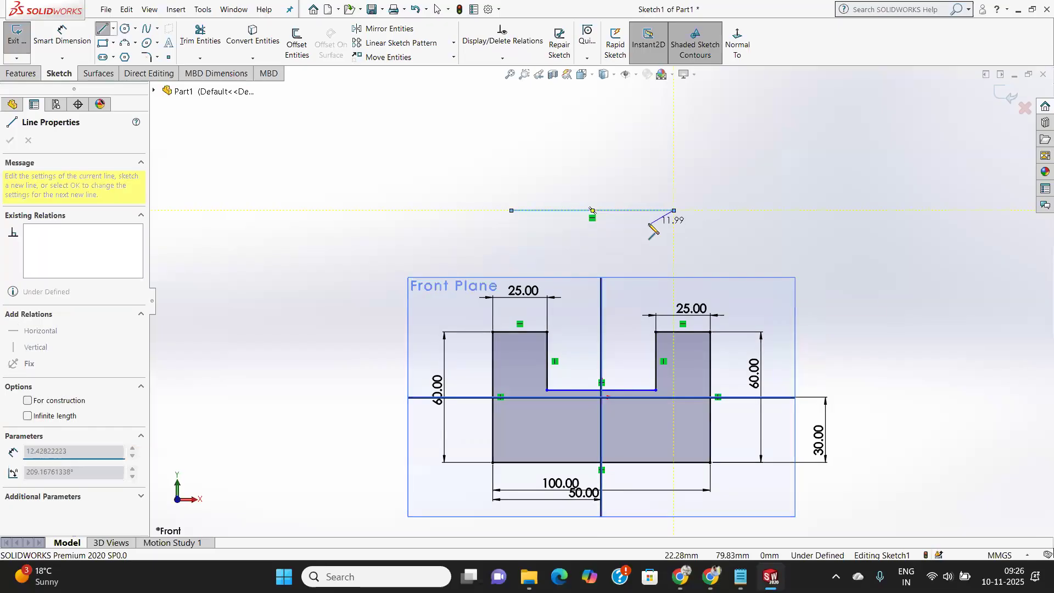
right_click(683, 193)
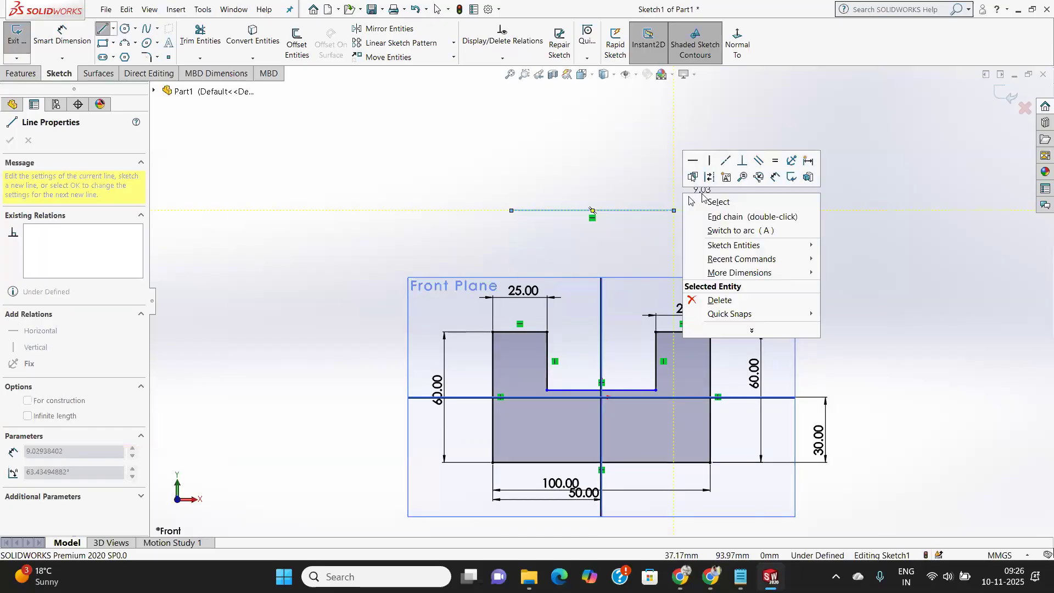
left_click(713, 202)
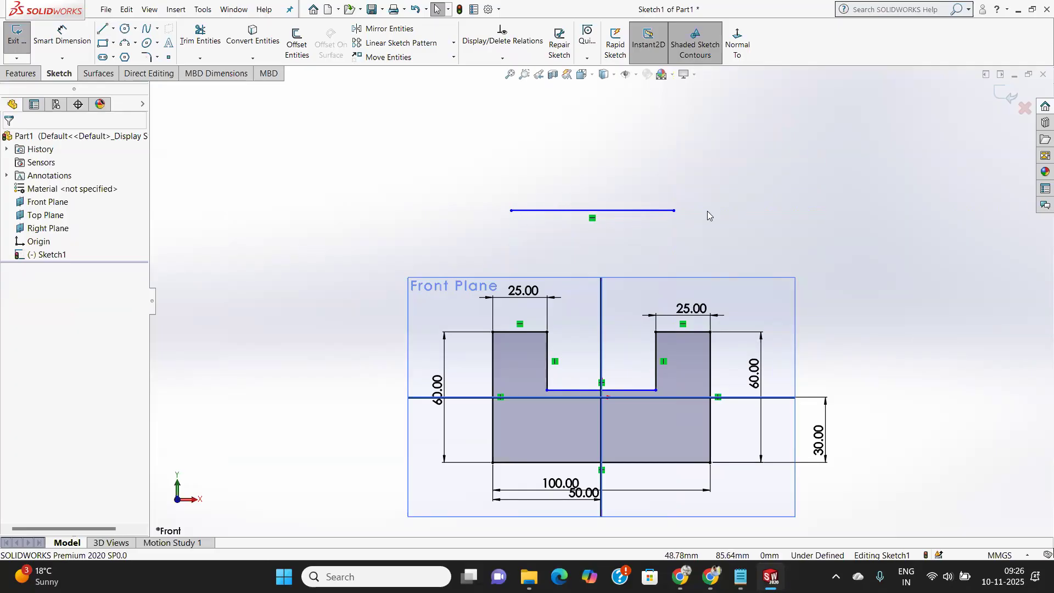
Sketch a horizontal midpoint line above the new line, extending about 32 mm to each side of its midpoint.
left_click(113, 29)
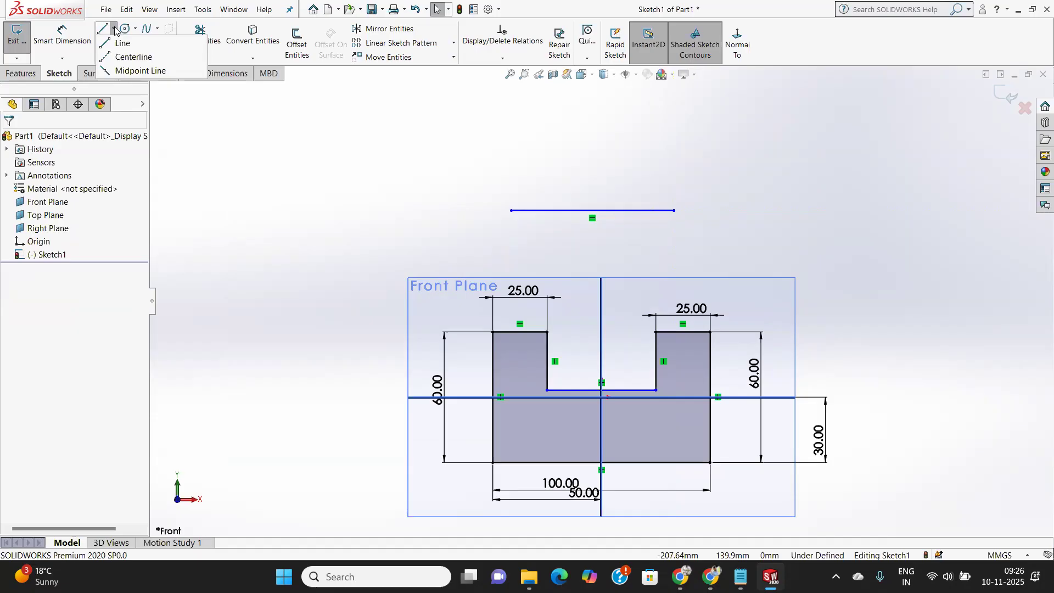
left_click(132, 71)
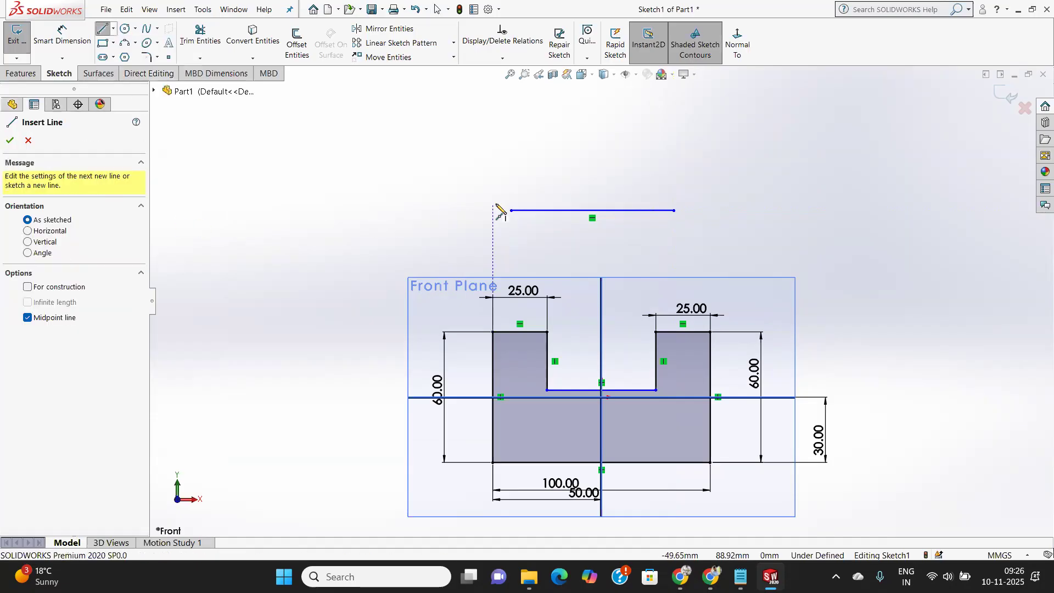
left_click(590, 160)
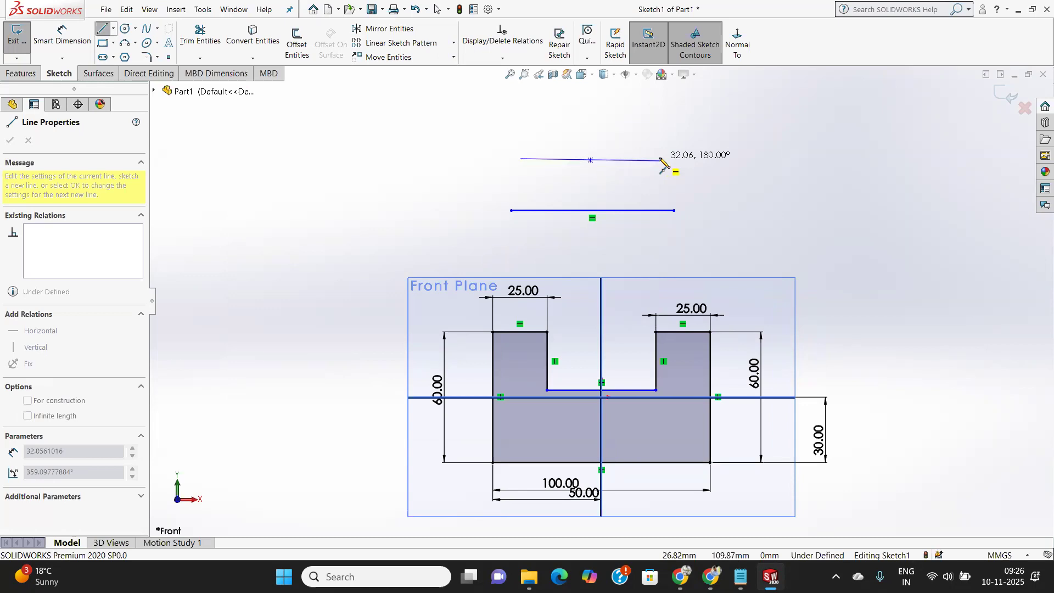
left_click(660, 160)
right_click(525, 208)
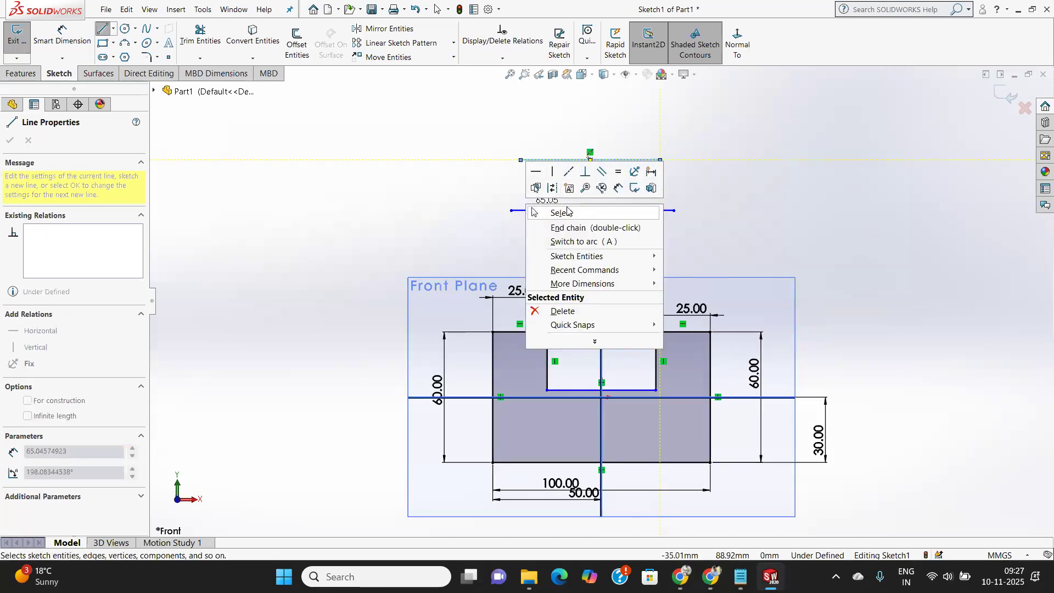
left_click(557, 212)
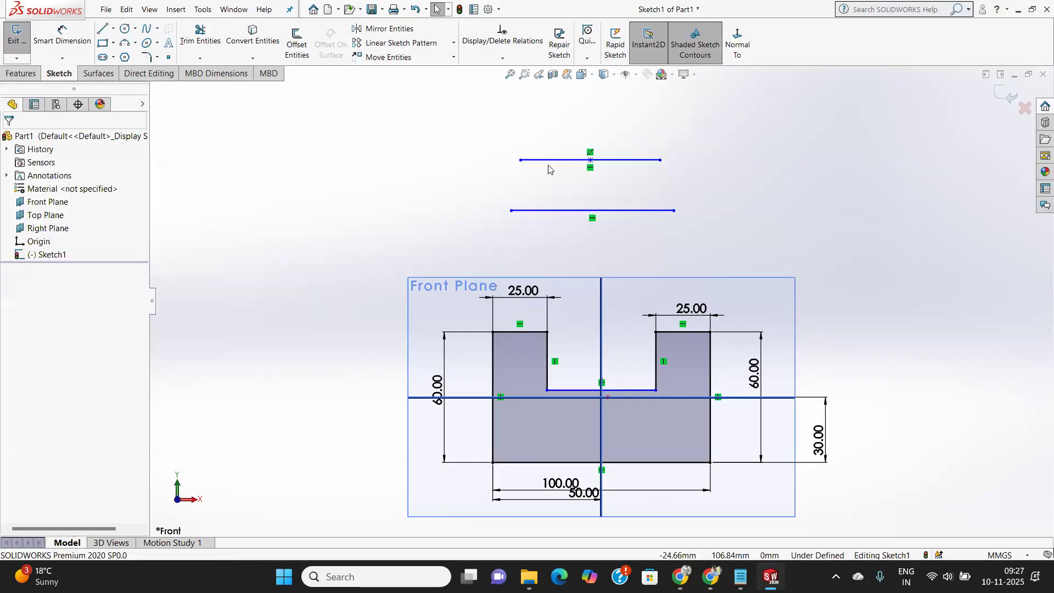
scroll(595, 211, "down", 2)
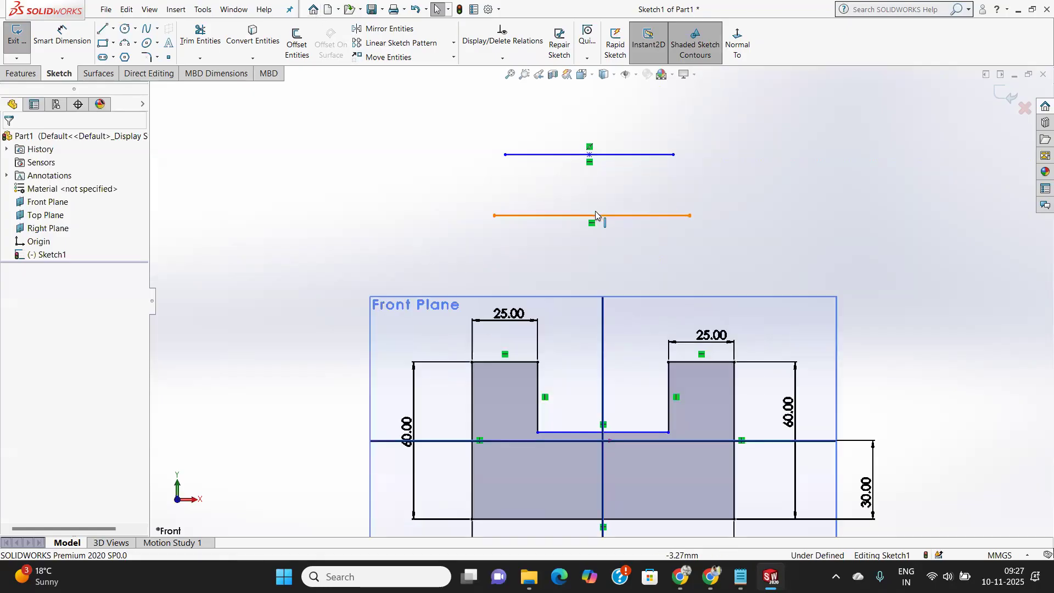
scroll(585, 302, "up", 5)
scroll(667, 409, "down", 2)
scroll(585, 246, "down", 2)
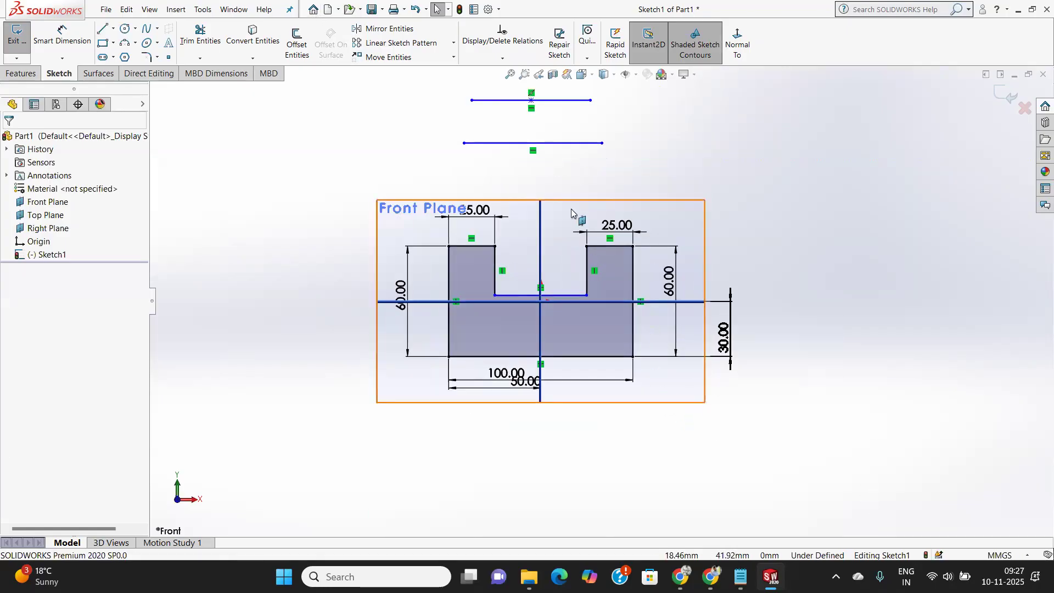
scroll(576, 214, "up", 2)
scroll(575, 176, "down", 2)
scroll(575, 176, "down", 1)
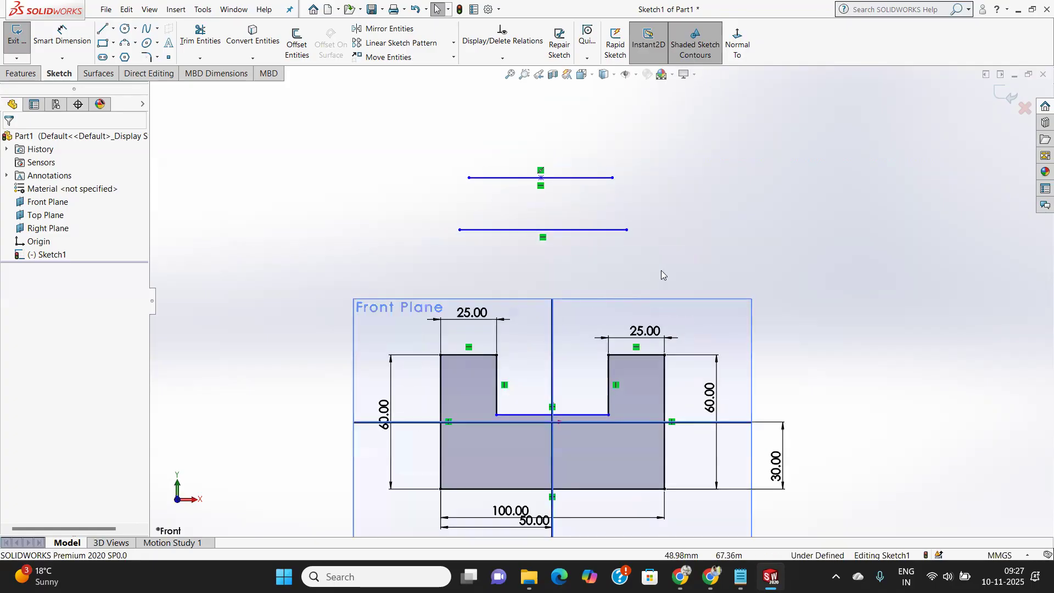
scroll(660, 270, "down", 2)
scroll(661, 269, "up", 3)
scroll(790, 452, "down", 2)
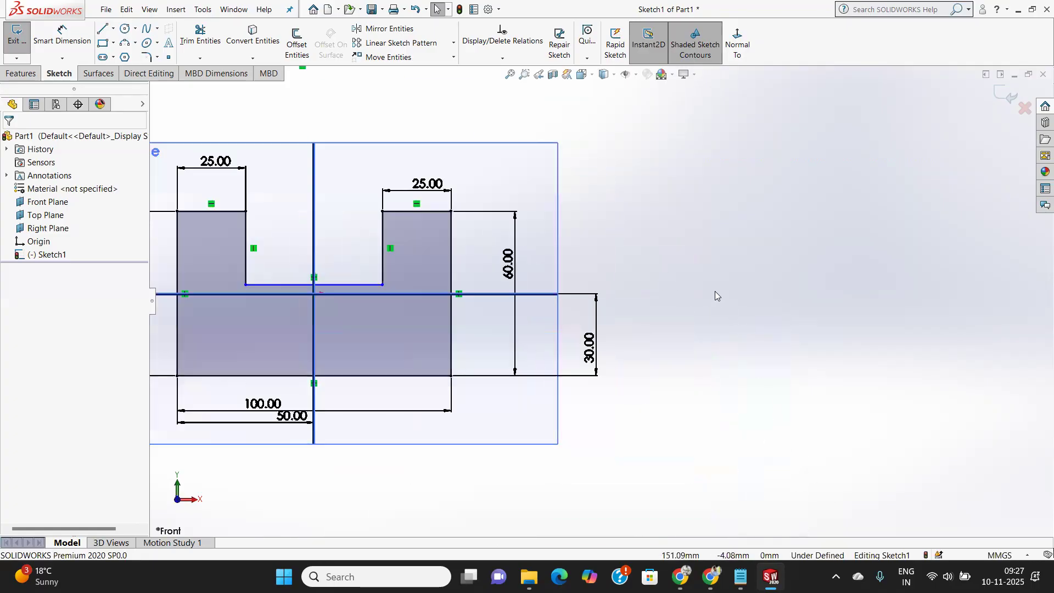
scroll(713, 290, "up", 1)
scroll(621, 145, "down", 1)
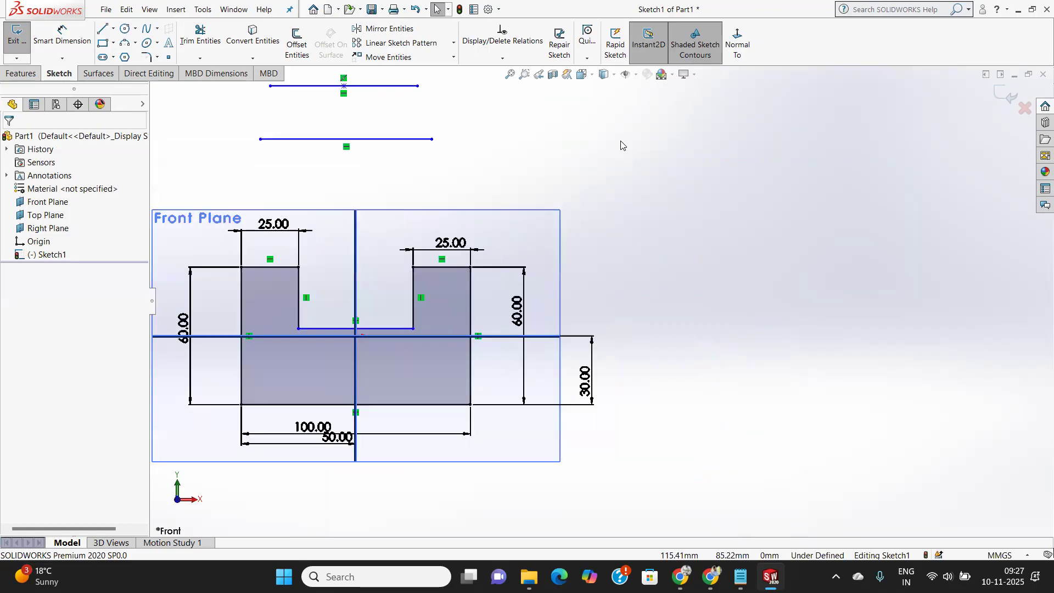
Sketch a corner rectangle about 90 mm wide and 52 mm high in the empty area to the right of the U-shaped profile.
left_click(103, 44)
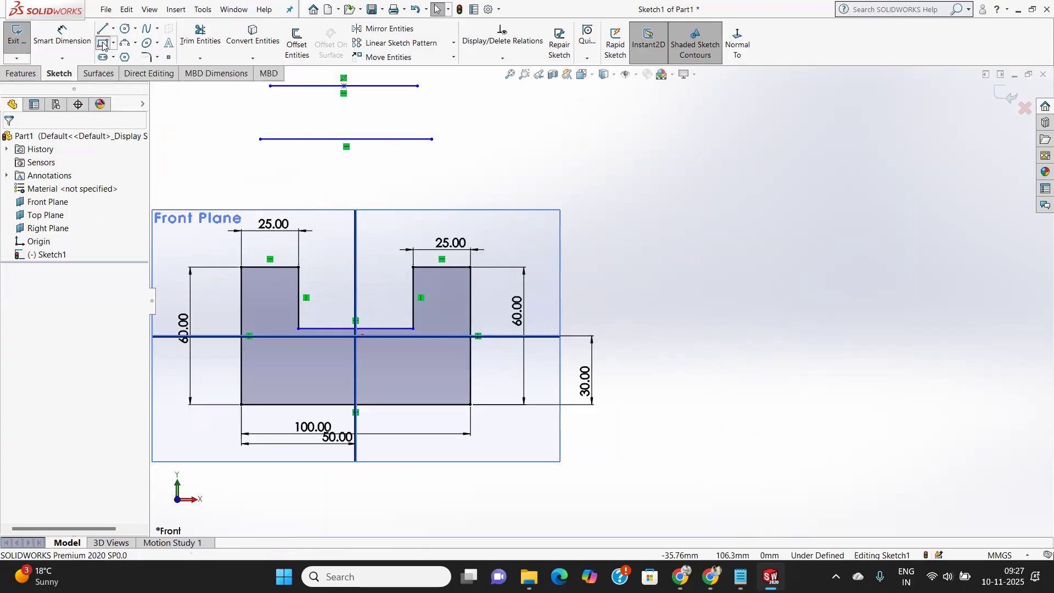
left_click(755, 376)
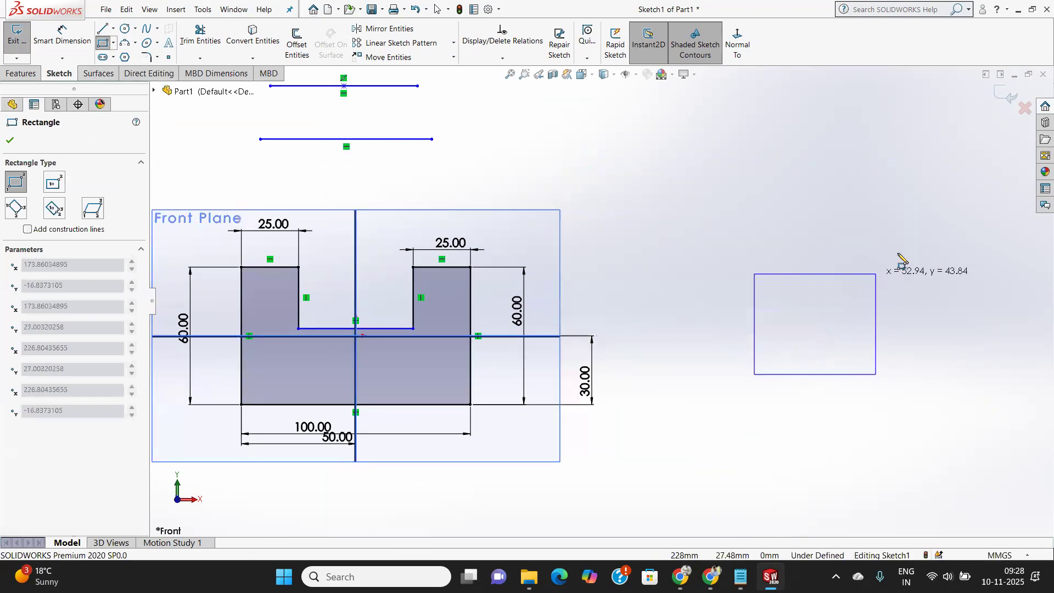
left_click(960, 256)
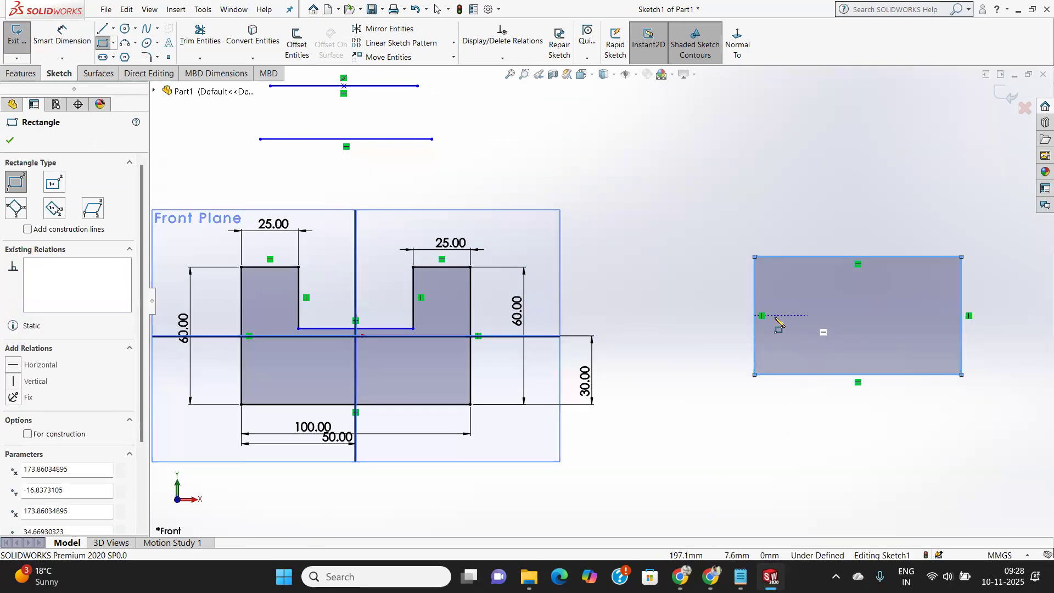
Dimension the separate rectangle beside the U-shaped profile to 100 mm wide along its bottom edge and 50 mm high along its left edge.
left_click(77, 32)
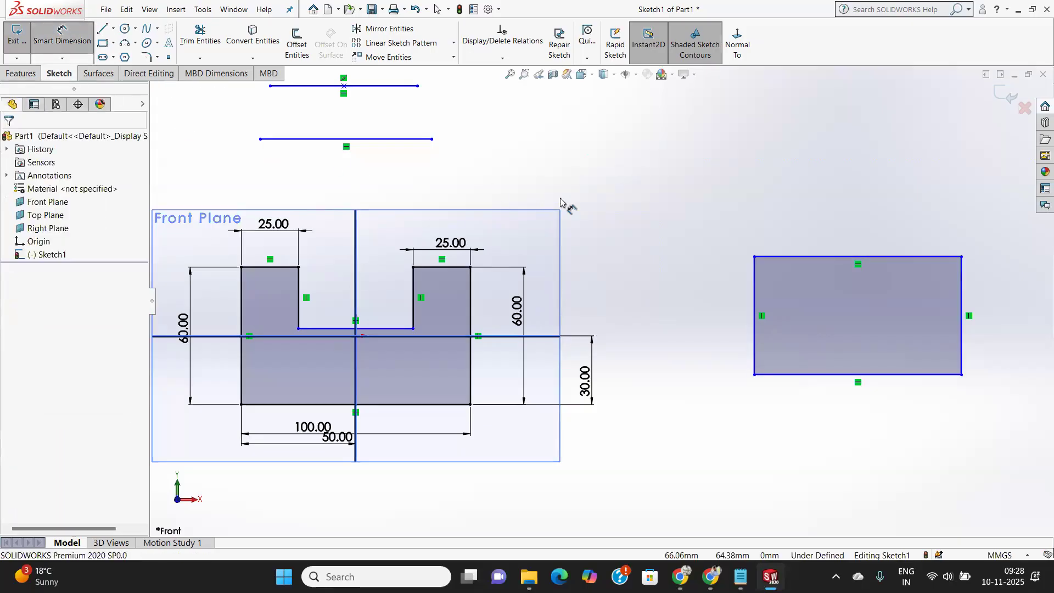
left_click(805, 376)
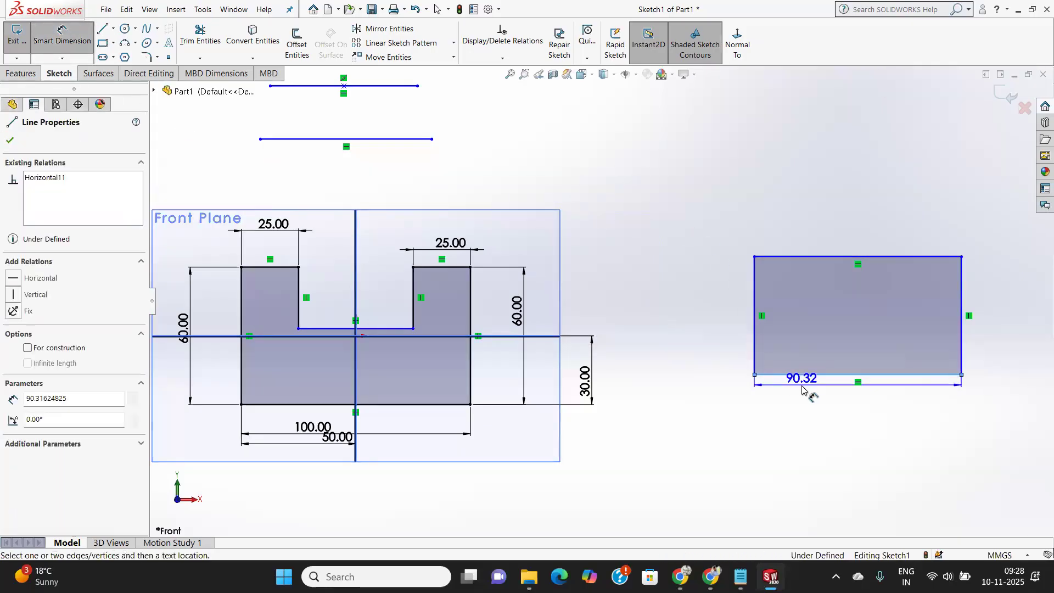
left_click(819, 424)
type("100")
key("Return")
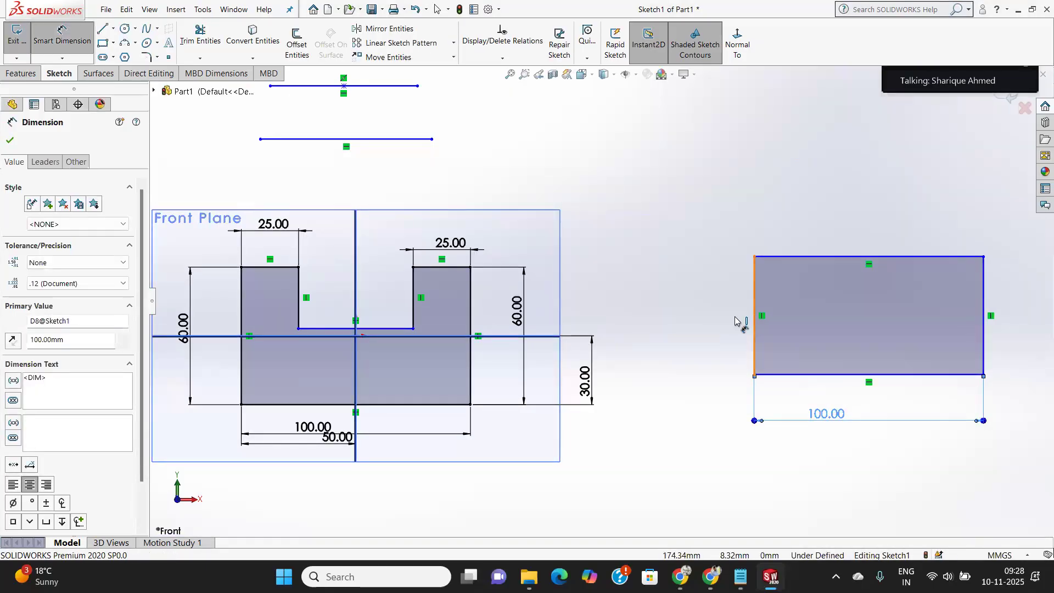
left_click(754, 321)
left_click(717, 316)
type("60")
key("Return")
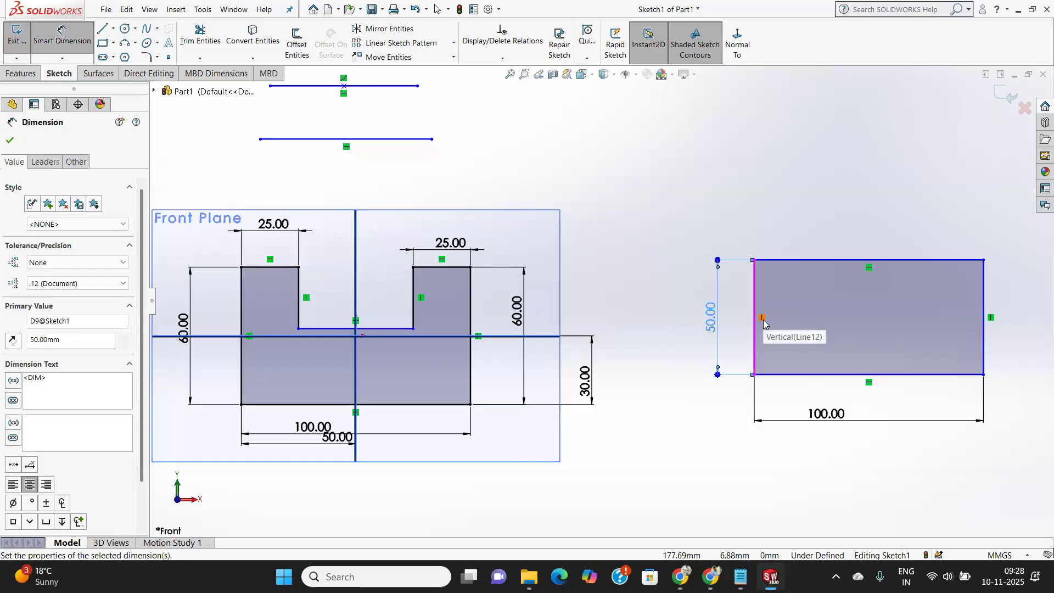
left_click(10, 141)
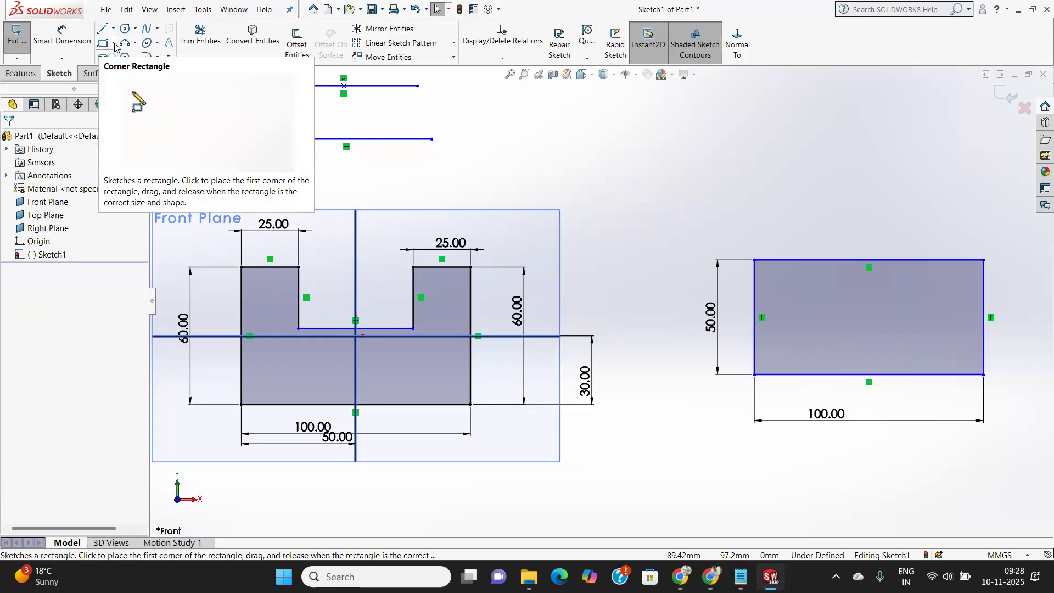
Delete the U-shaped profile, both lines, the separate rectangle and all their dimensions from the sketch.
scroll(394, 252, "up", 2)
scroll(394, 252, "down", 3)
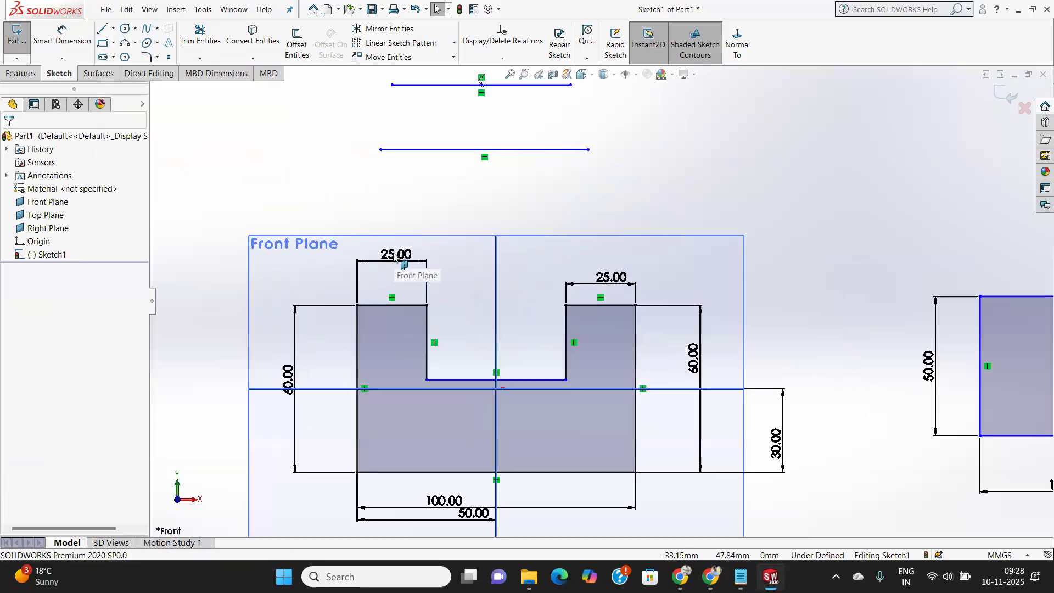
scroll(394, 253, "up", 3)
mouse_move(377, 138)
left_mouse_down()
mouse_move(483, 219)
mouse_move(895, 444)
mouse_move(1001, 460)
left_mouse_up()
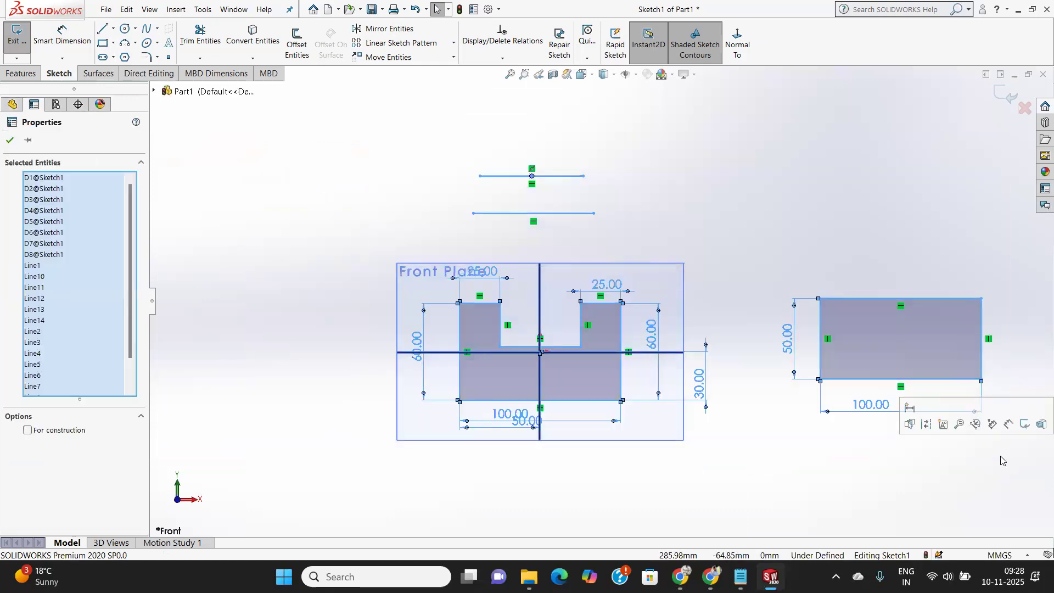
key("Delete")
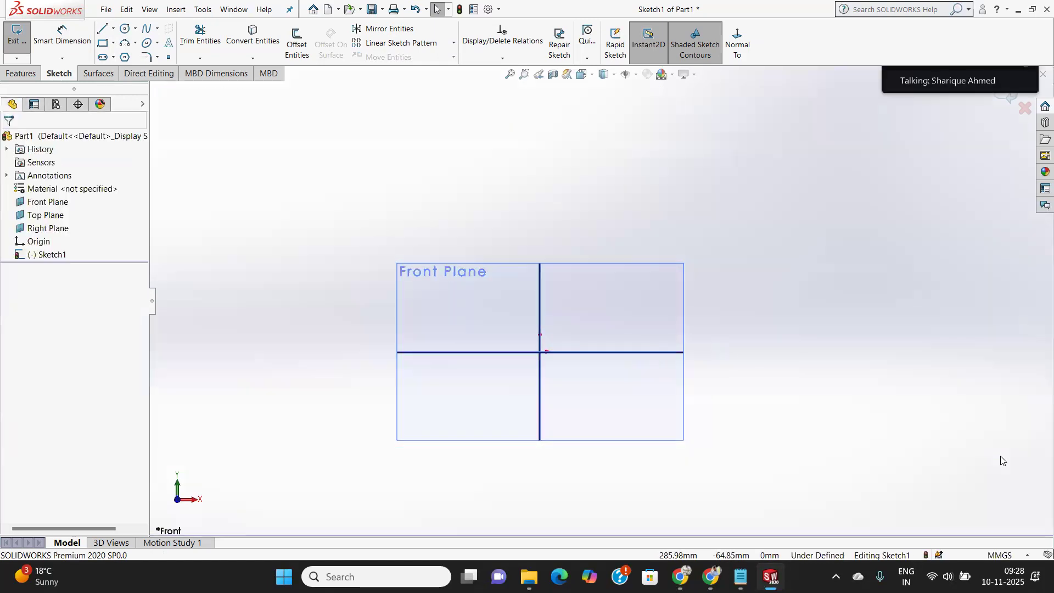
Sketch a corner rectangle about 46 mm high that encloses the origin on the Front Plane.
scroll(595, 323, "down", 2)
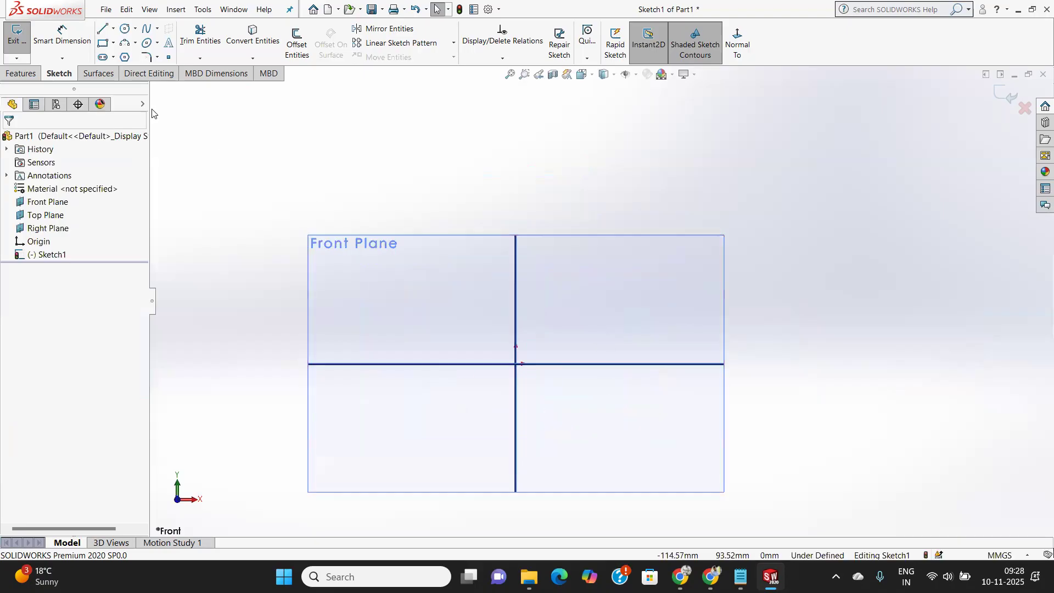
left_click(430, 417)
left_click(622, 310)
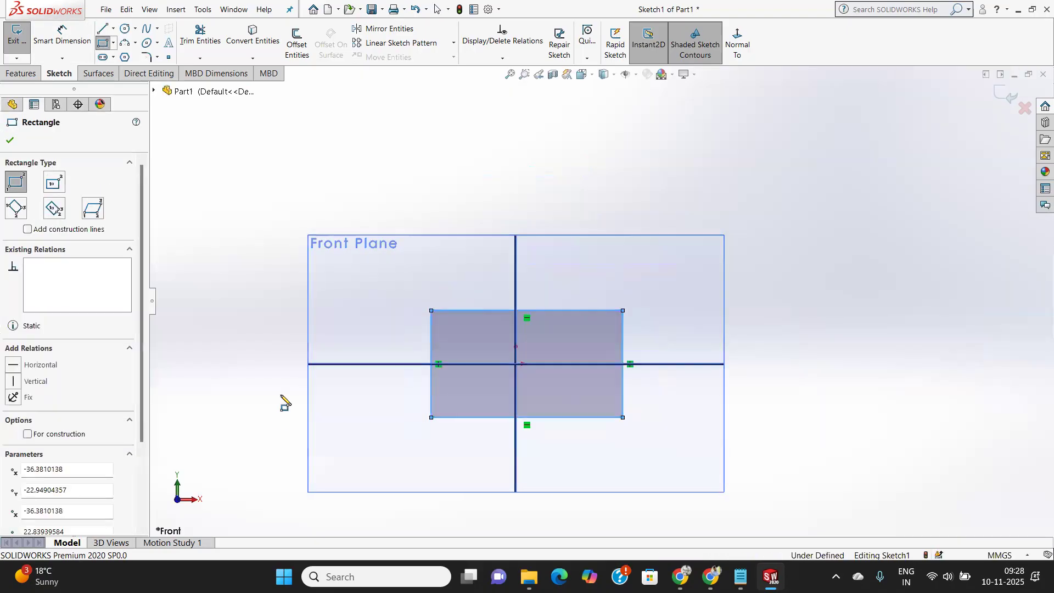
left_click(10, 140)
Dimension the rectangle around the origin to 100 mm wide along its bottom edge and 50 mm high along its right edge.
left_click(62, 38)
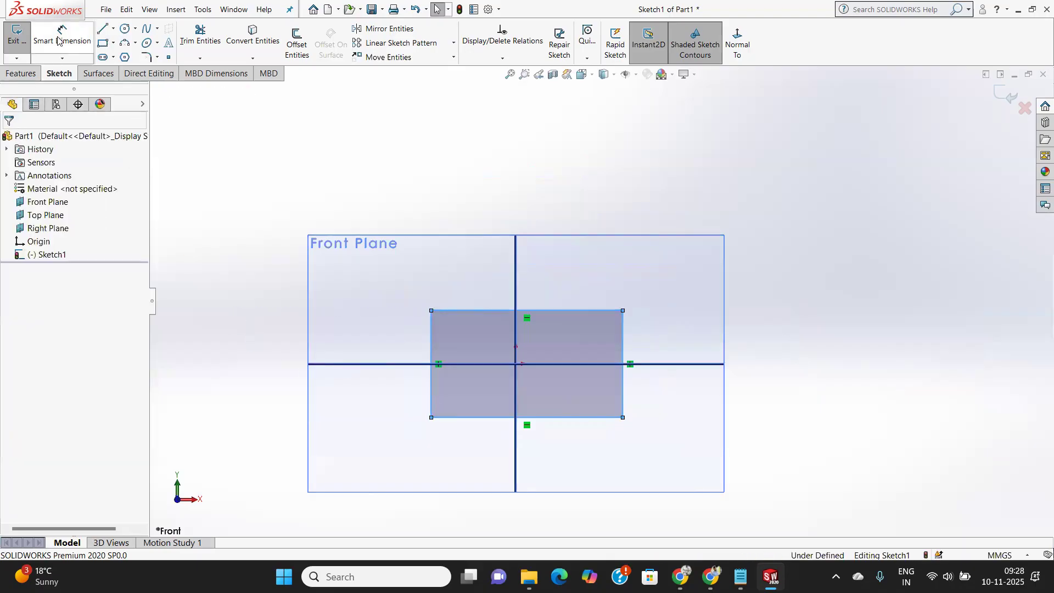
left_click(586, 421)
left_click(585, 459)
type("100")
key("Return")
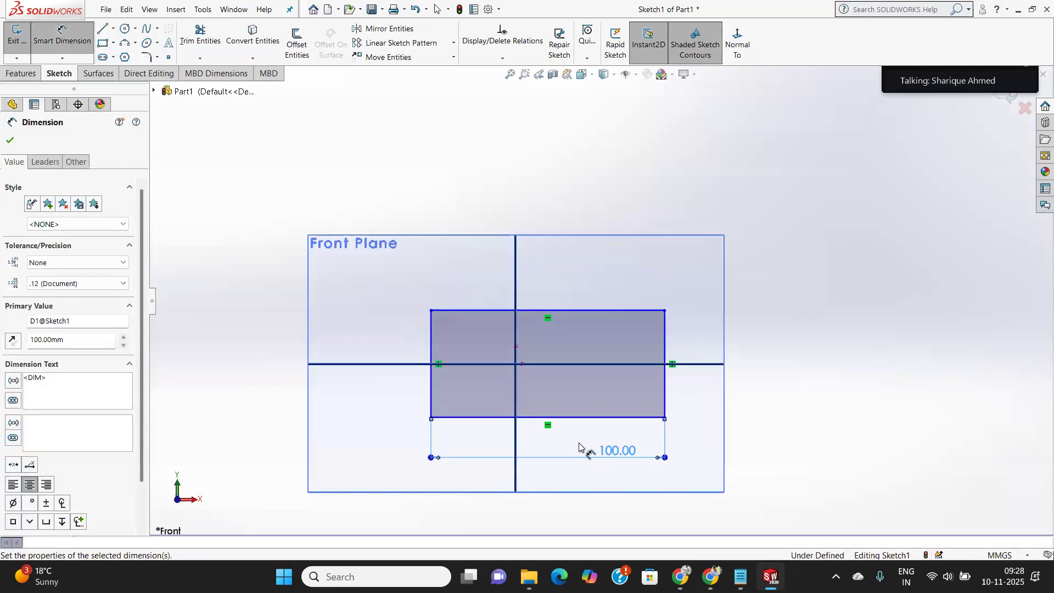
left_click(666, 343)
left_click(751, 346)
type("50")
key("Return")
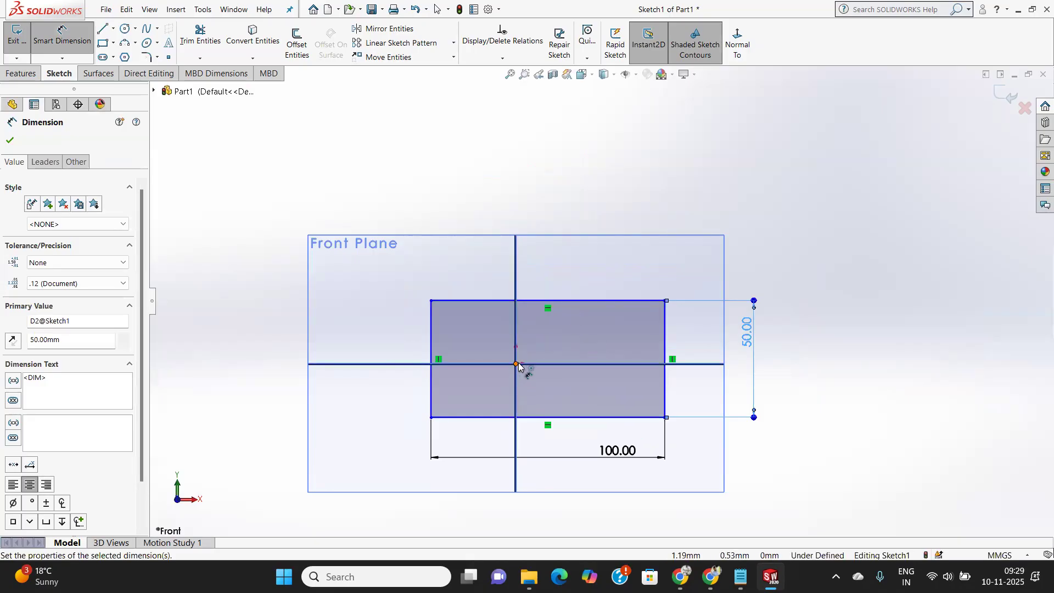
left_click(7, 145)
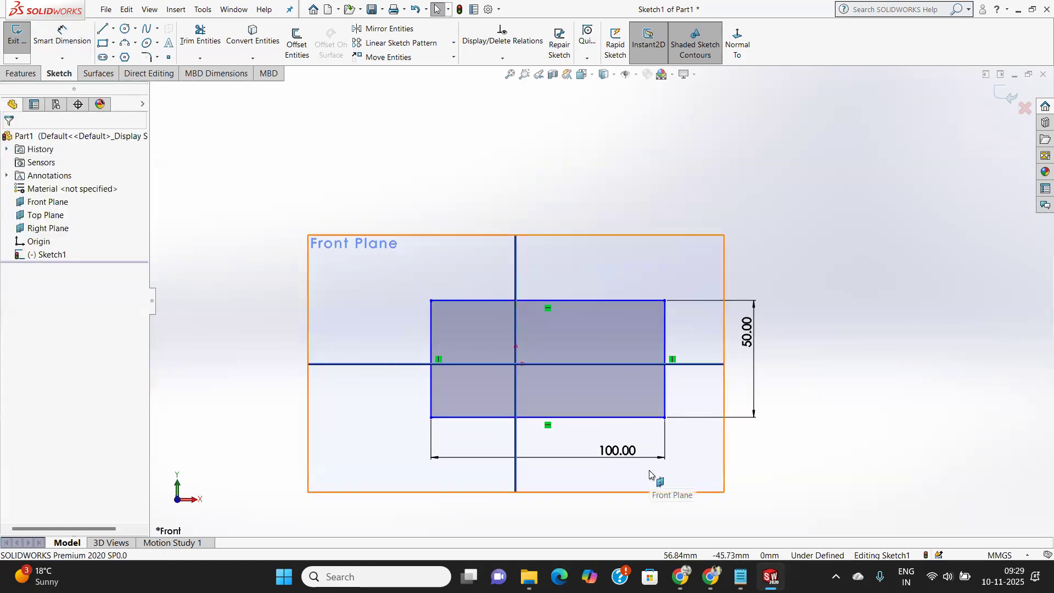
Dimension the horizontal distance from the rectangle's left edge to the origin as 50 mm.
left_click(62, 36)
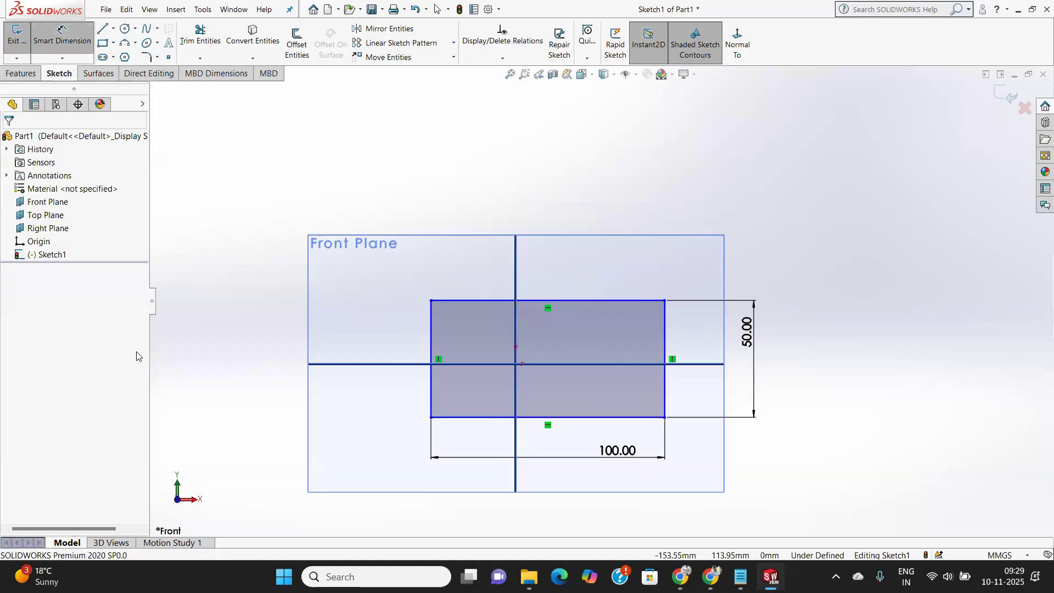
left_click(432, 404)
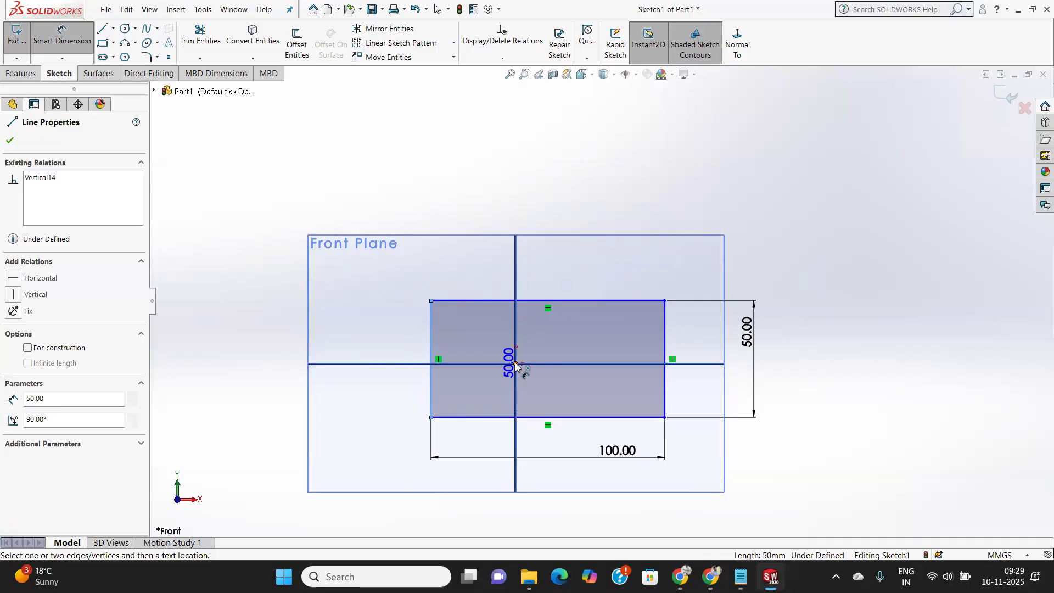
left_click(515, 364)
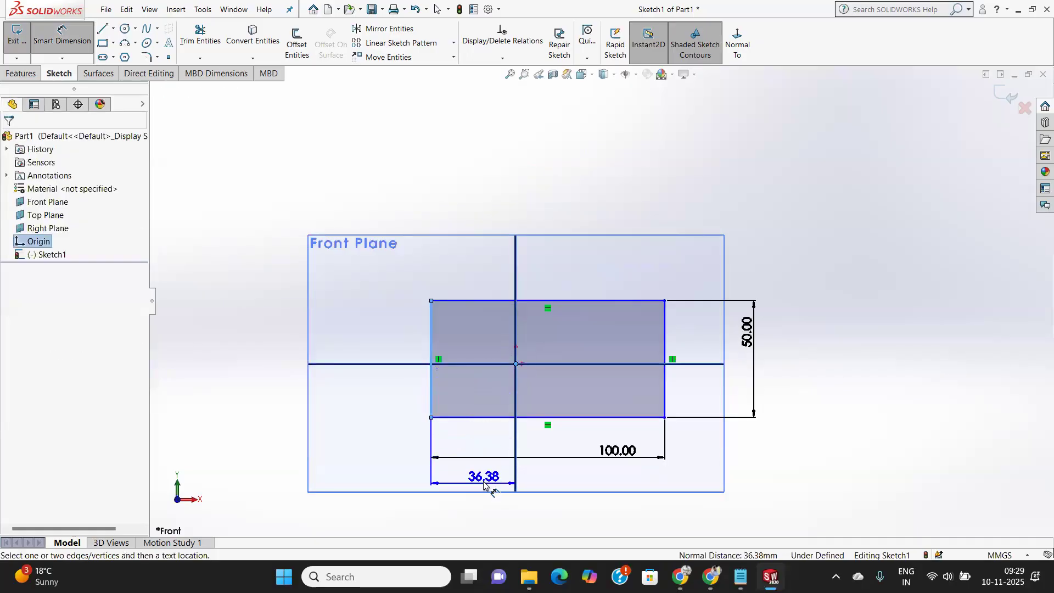
left_click(483, 482)
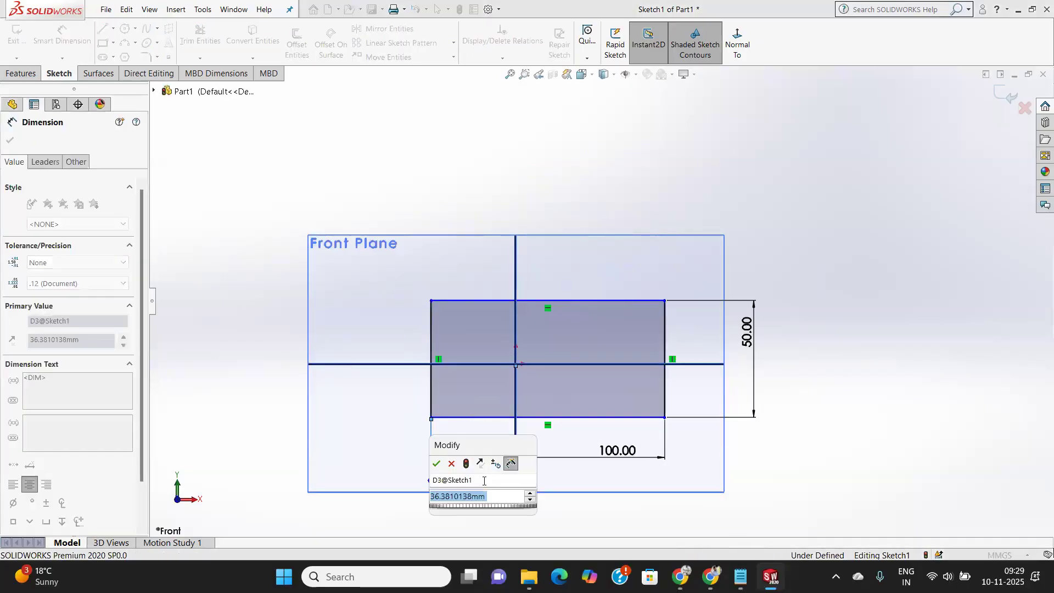
type("2")
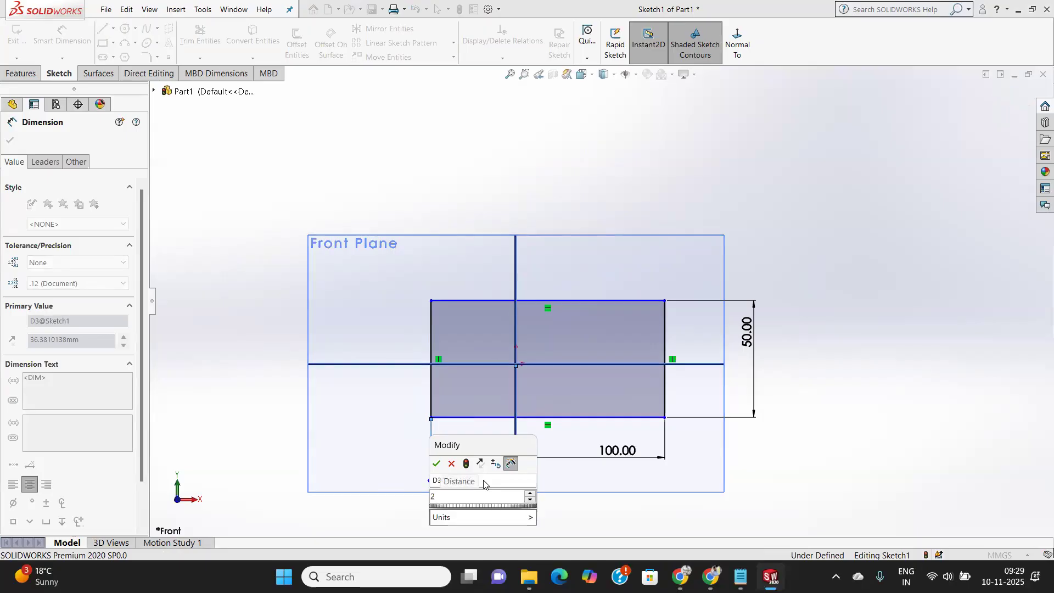
key("BackSpace")
type("50")
key("Return")
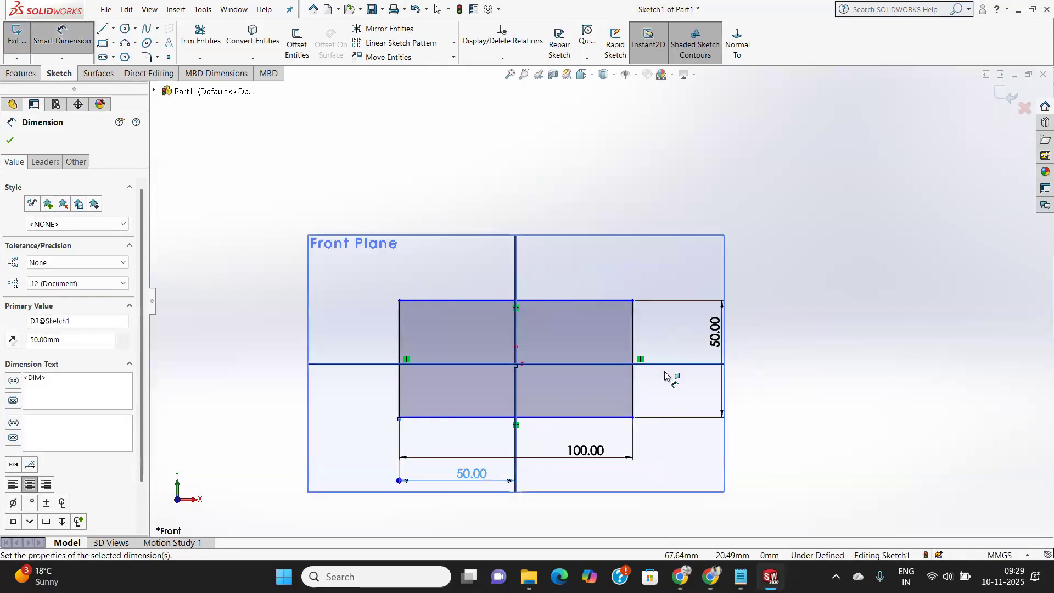
Dimension the vertical distance from the rectangle's bottom edge to the horizontal Top Plane line as 25 mm.
left_click(599, 418)
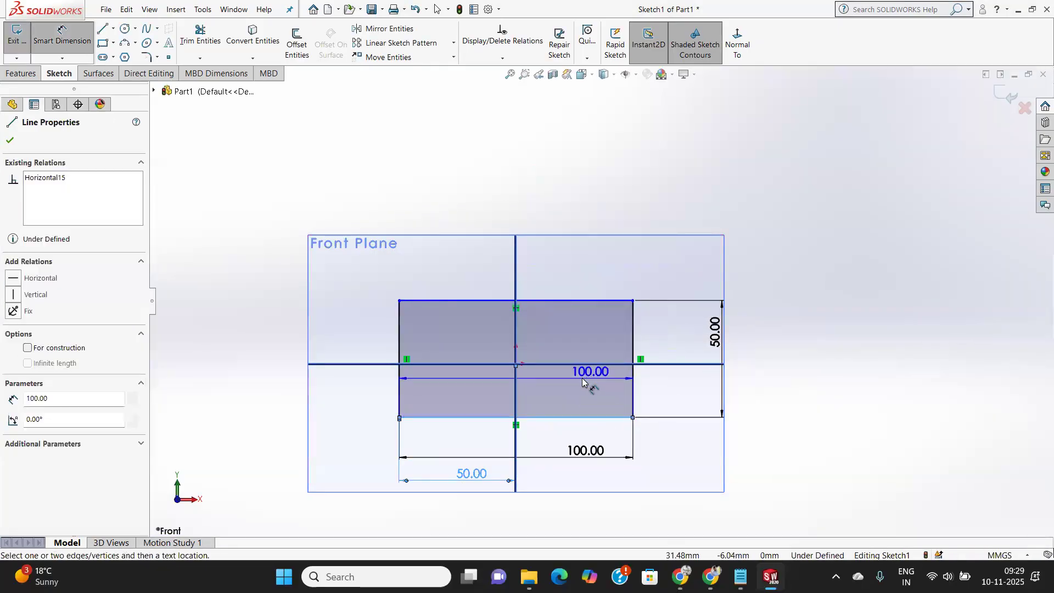
left_click(536, 364)
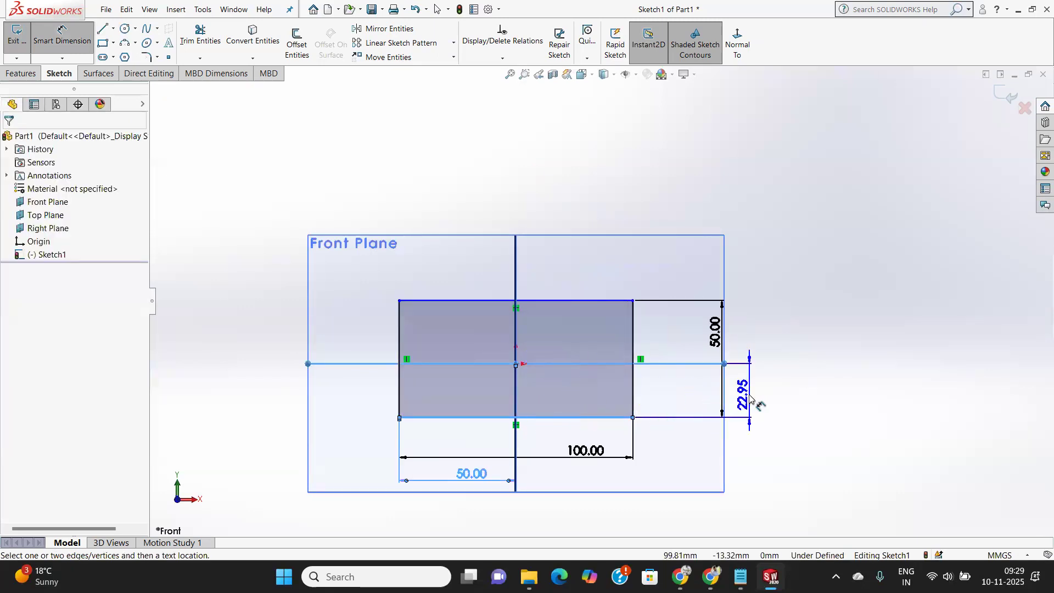
left_click(750, 420)
type("25")
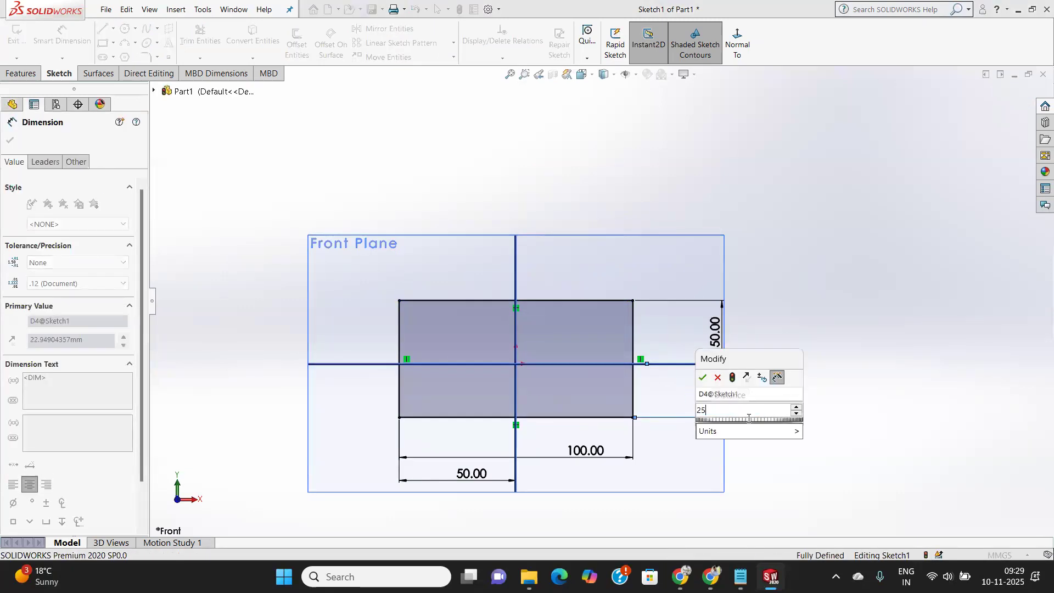
key("Return")
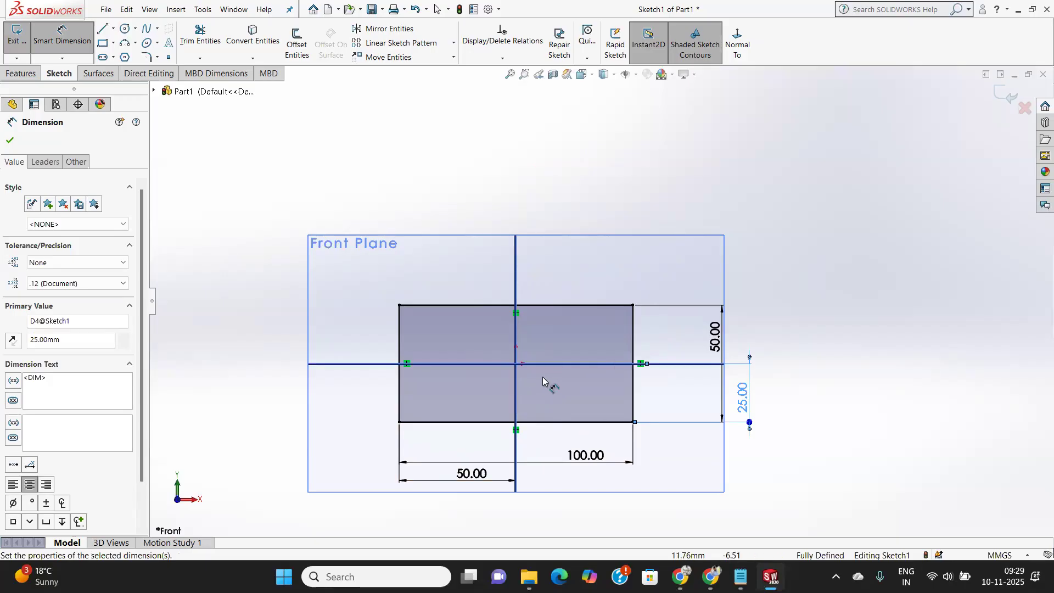
left_click(10, 141)
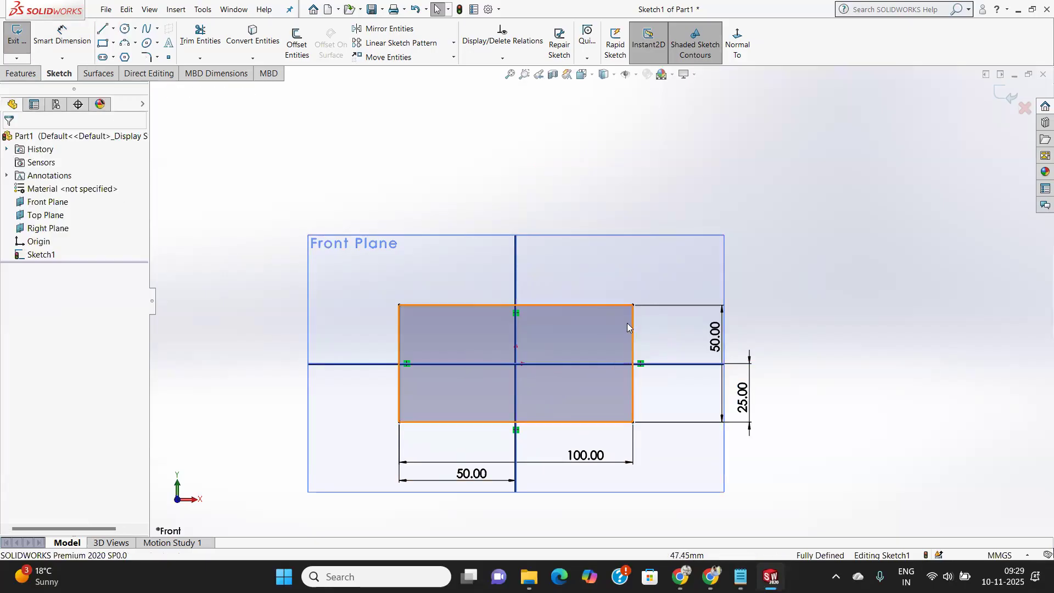
scroll(537, 509, "up", 1)
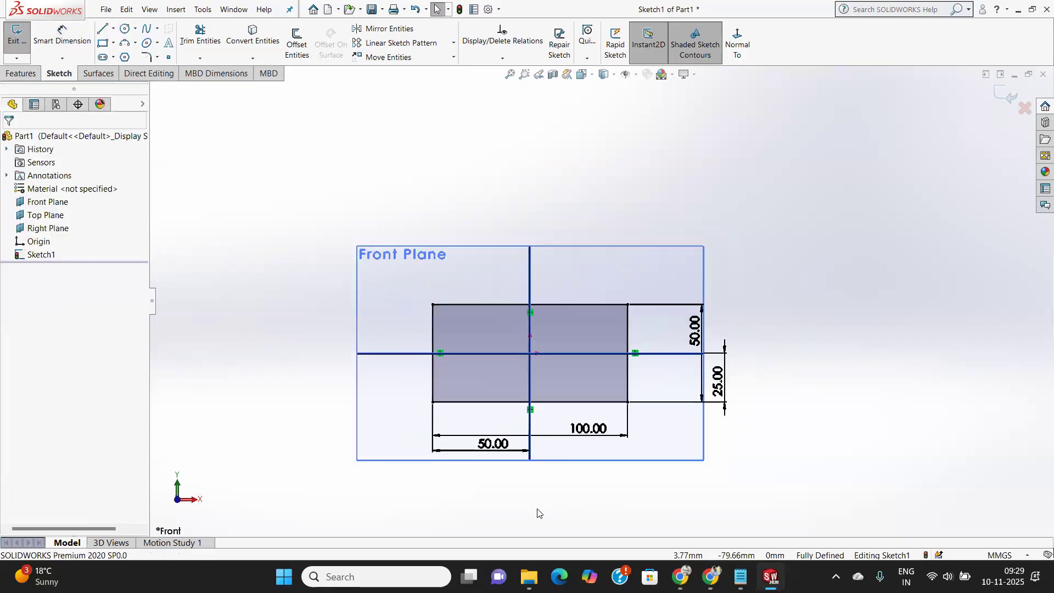
scroll(537, 512, "down", 2)
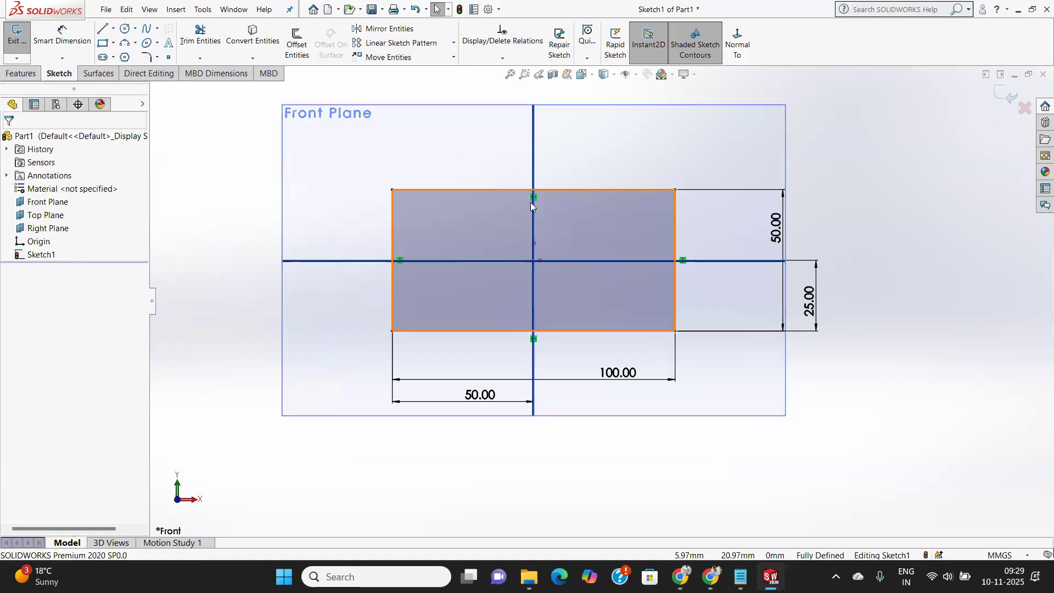
Sketch a corner rectangle about 44 mm high in the free area left of the Front Plane outline.
left_click(113, 44)
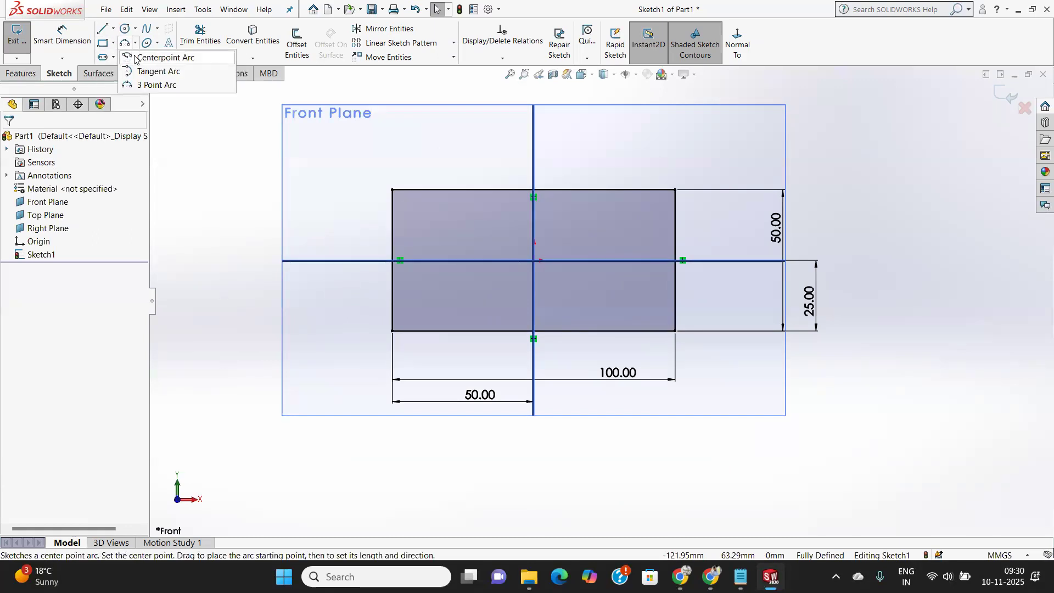
left_click(103, 45)
scroll(405, 280, "down", 3)
scroll(444, 280, "up", 5)
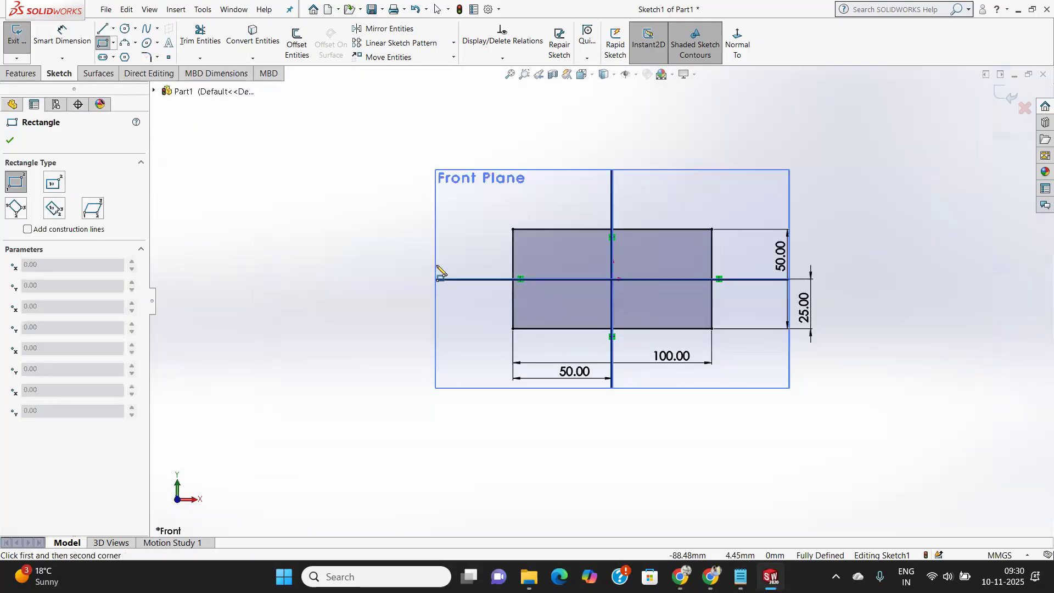
left_click(208, 305)
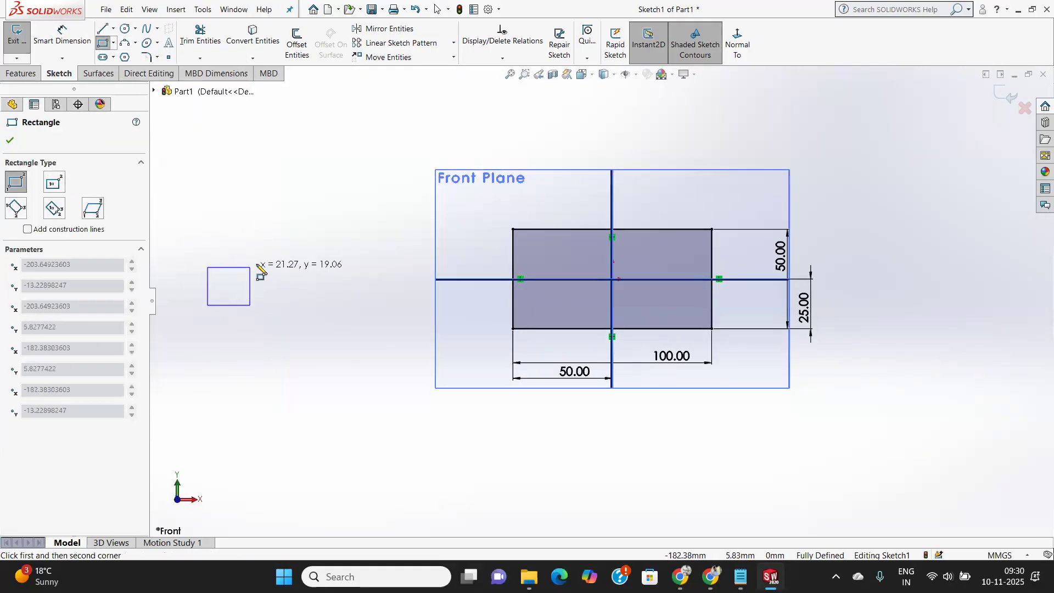
left_click(347, 217)
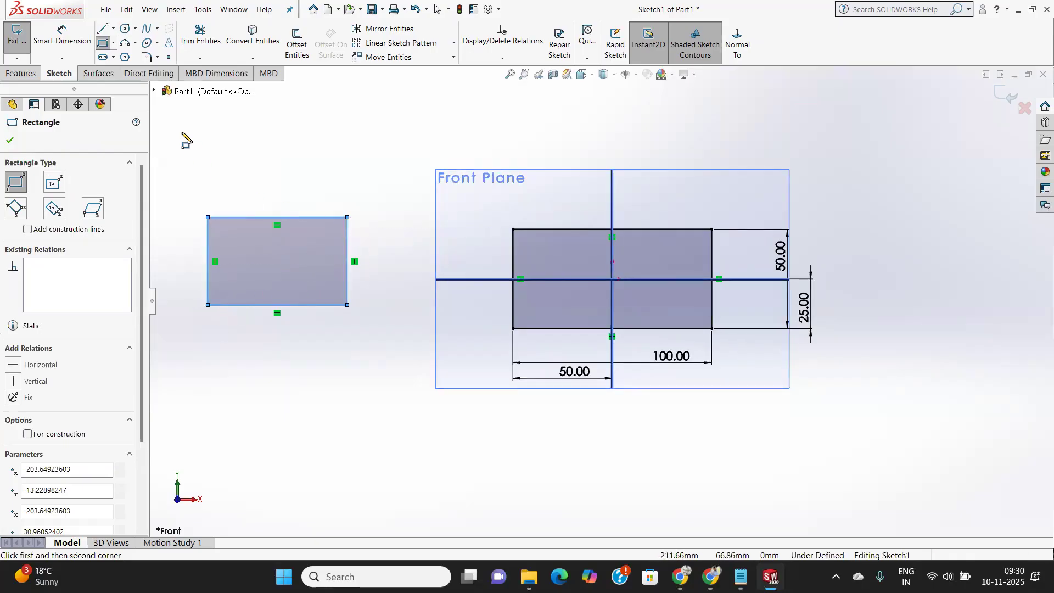
Sketch a center rectangle about 81 × 42 mm below the undimensioned corner rectangle.
left_click(113, 44)
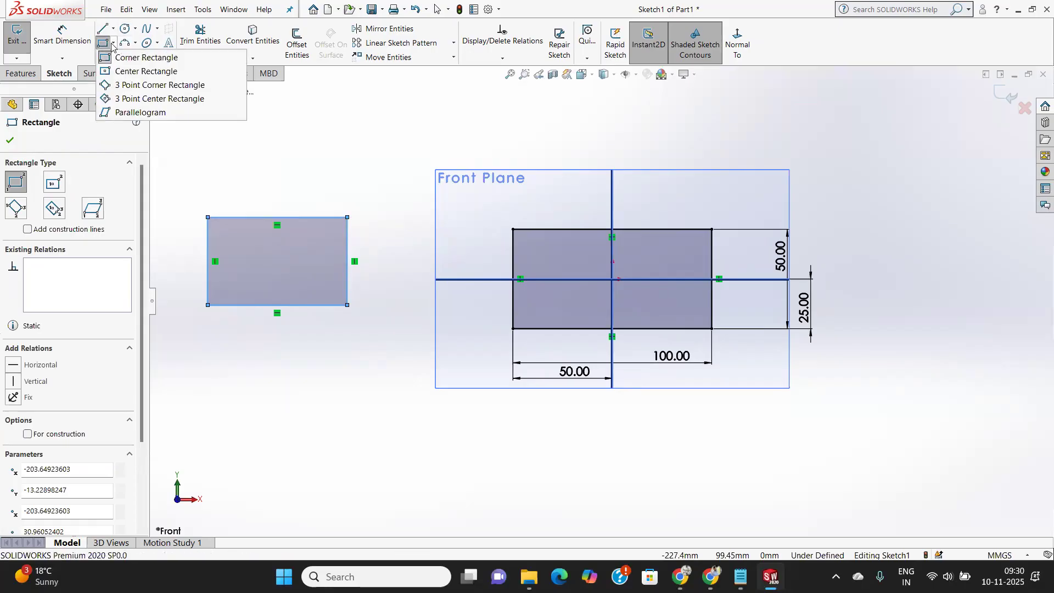
left_click(137, 72)
left_click(301, 421)
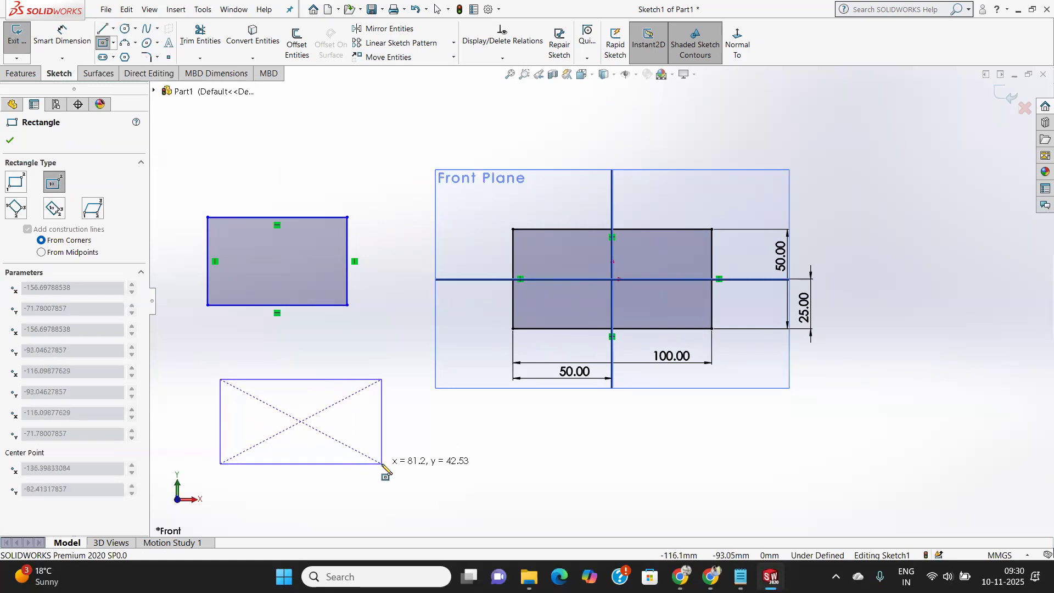
left_click(382, 464)
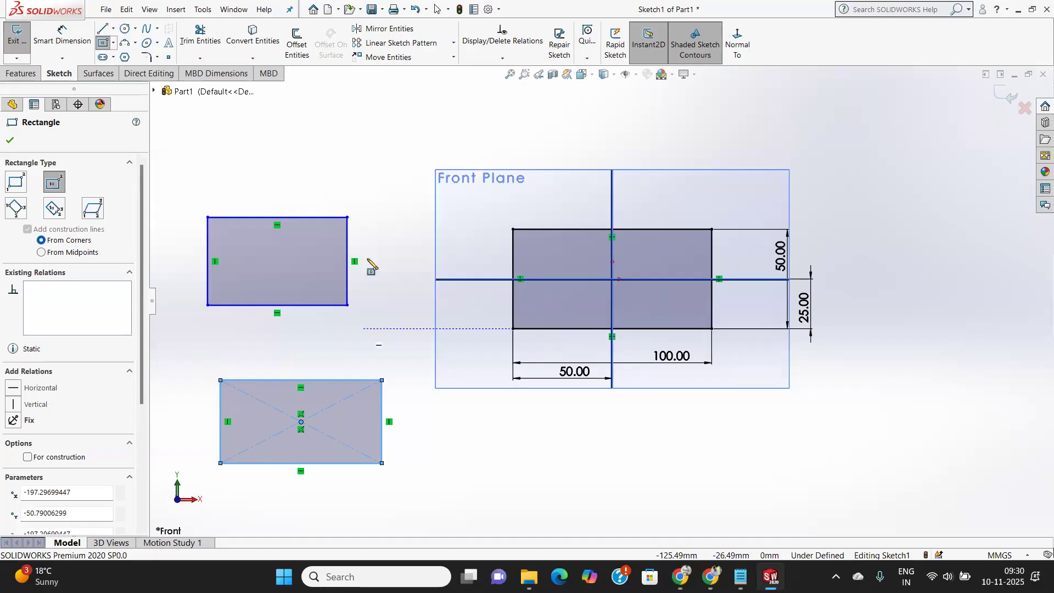
key("Escape")
Delete the dimensioned rectangle around the origin together with its dimensions.
left_click_drag(449, 199, 777, 422)
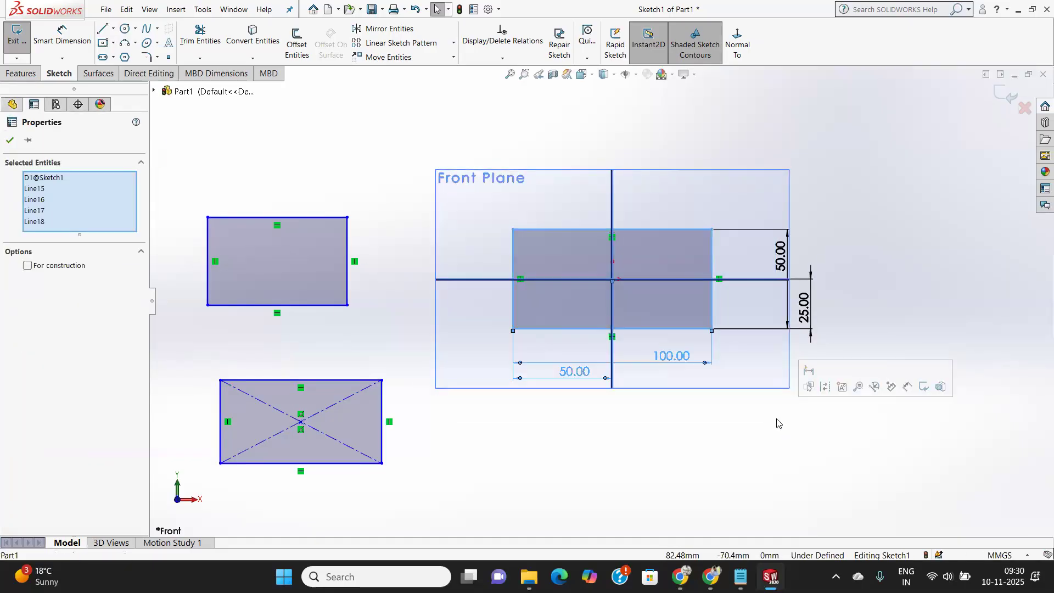
key("Delete")
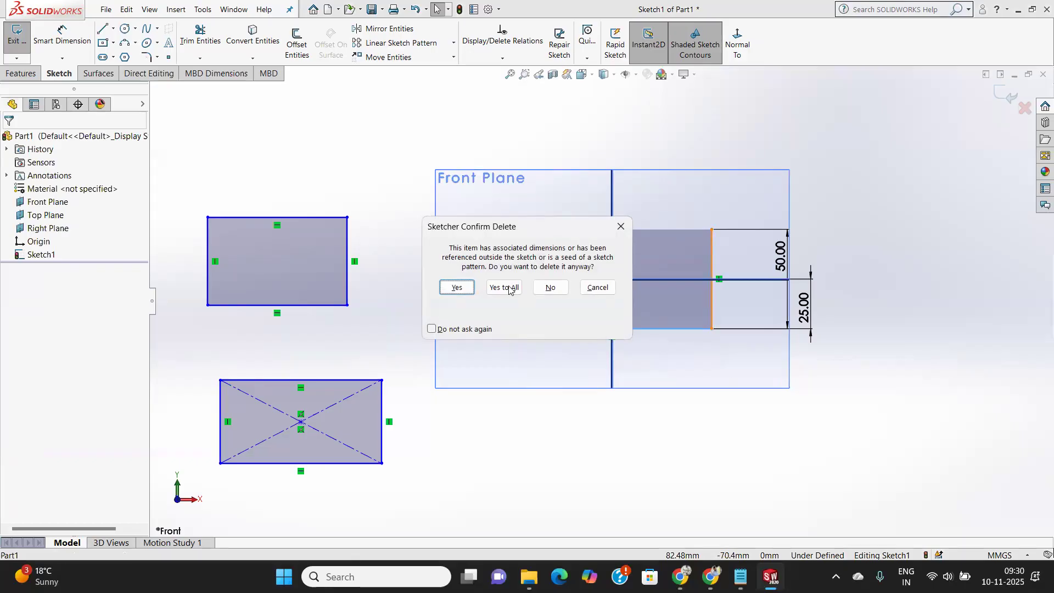
left_click(457, 287)
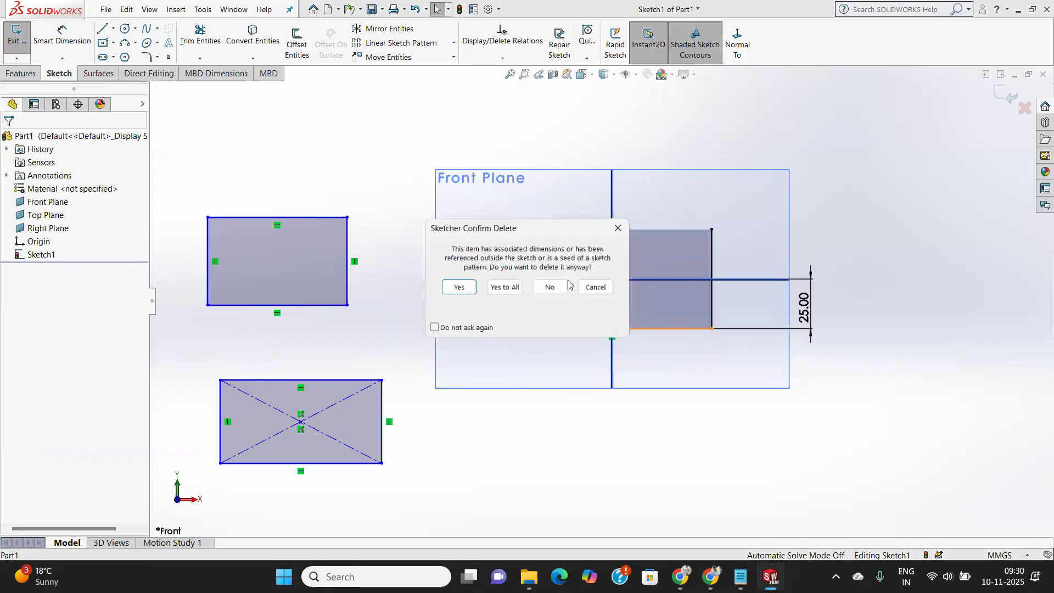
left_click(488, 289)
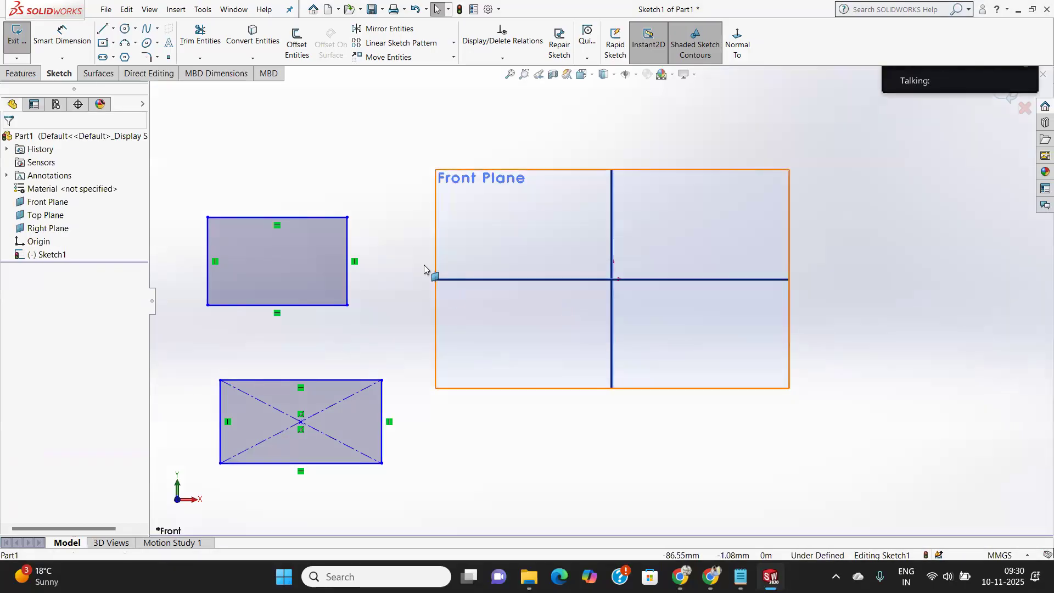
Sketch a center rectangle about 119 × 67 mm with its centre on the origin.
left_click(113, 44)
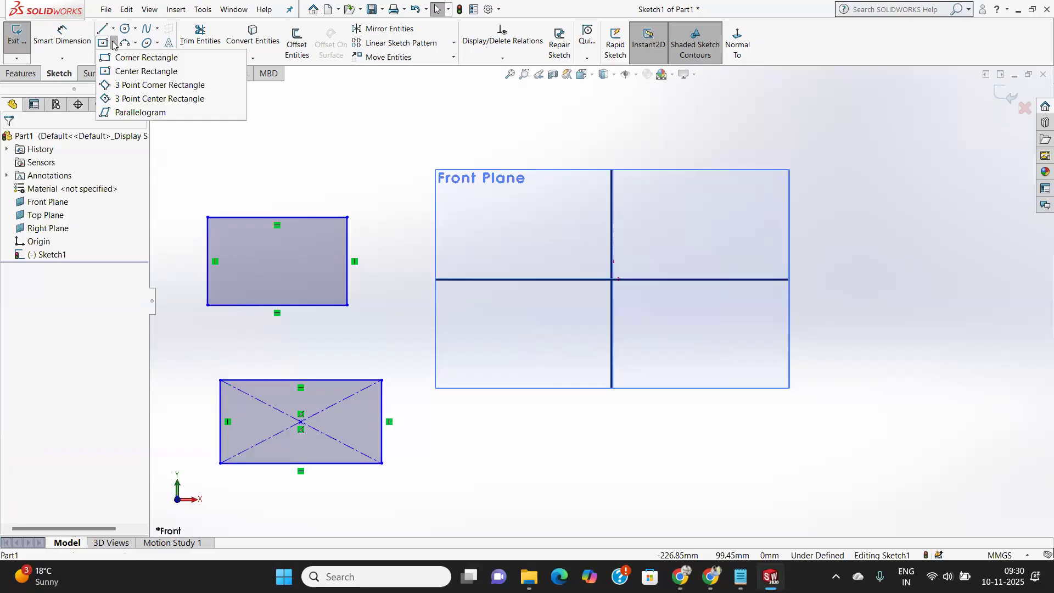
left_click(140, 71)
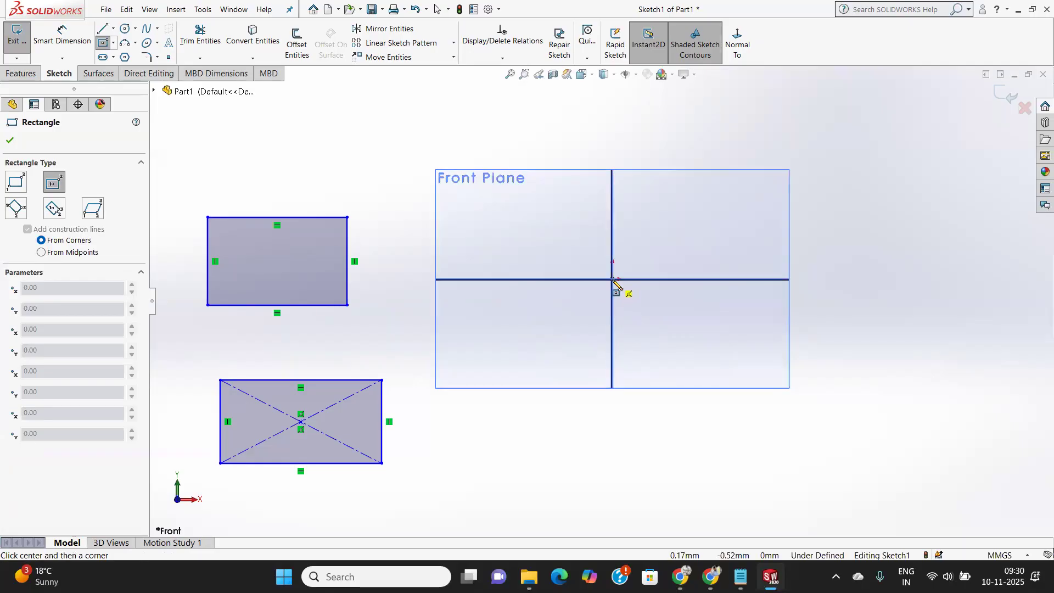
left_click(612, 280)
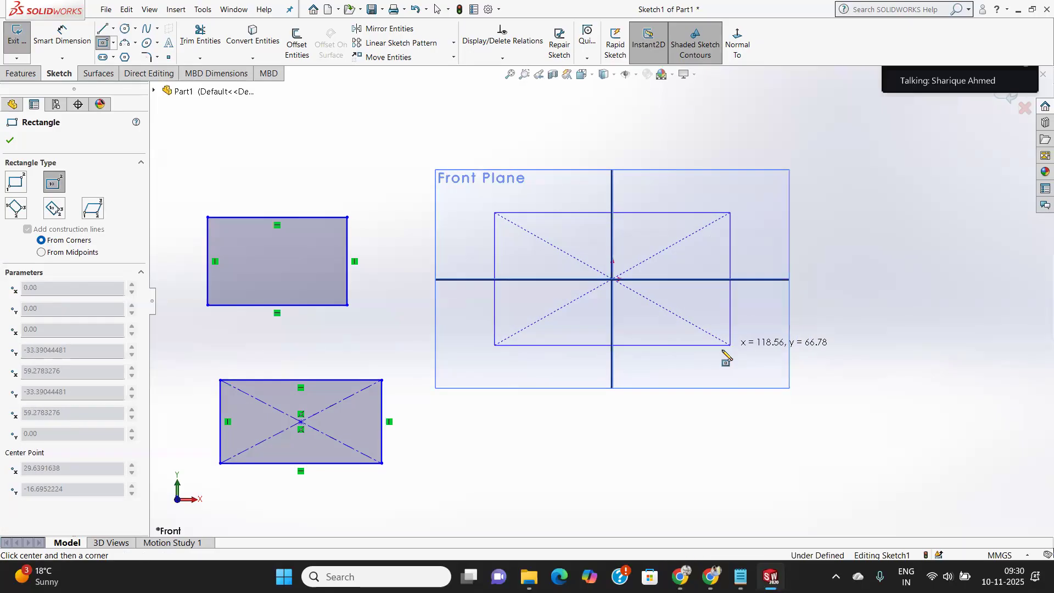
left_click(730, 345)
Dimension the origin-centred rectangle to 100 mm wide along its bottom edge and 50 mm high along its right edge.
left_click(62, 34)
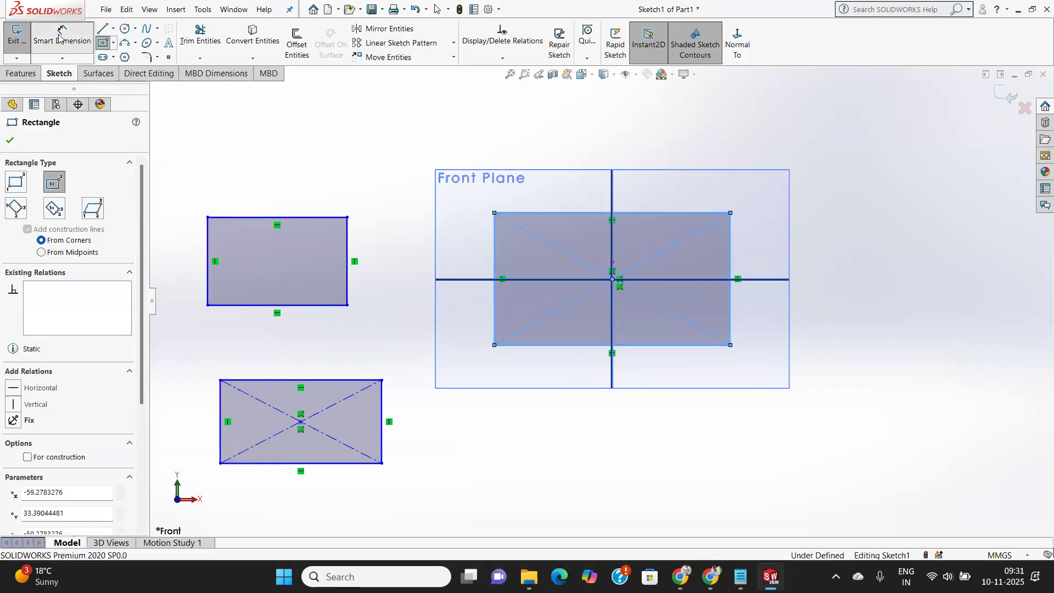
left_click(666, 345)
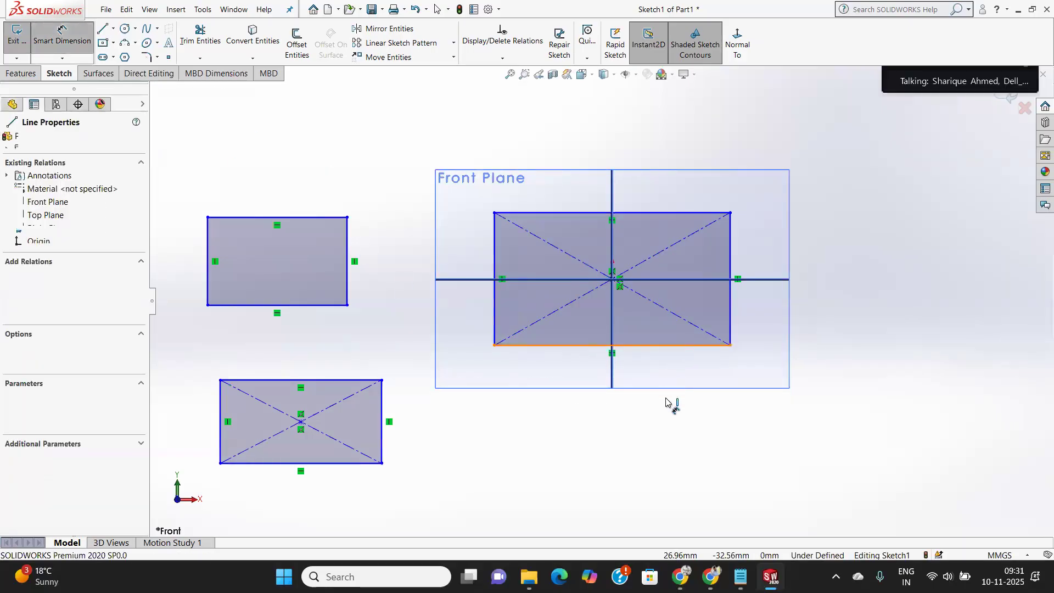
left_click(666, 415)
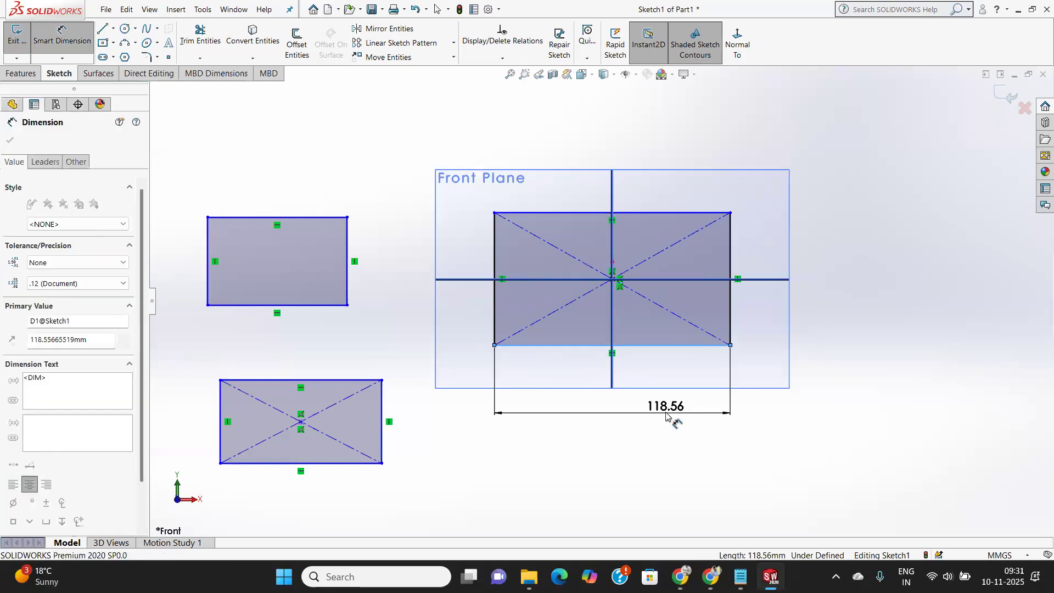
key("Return")
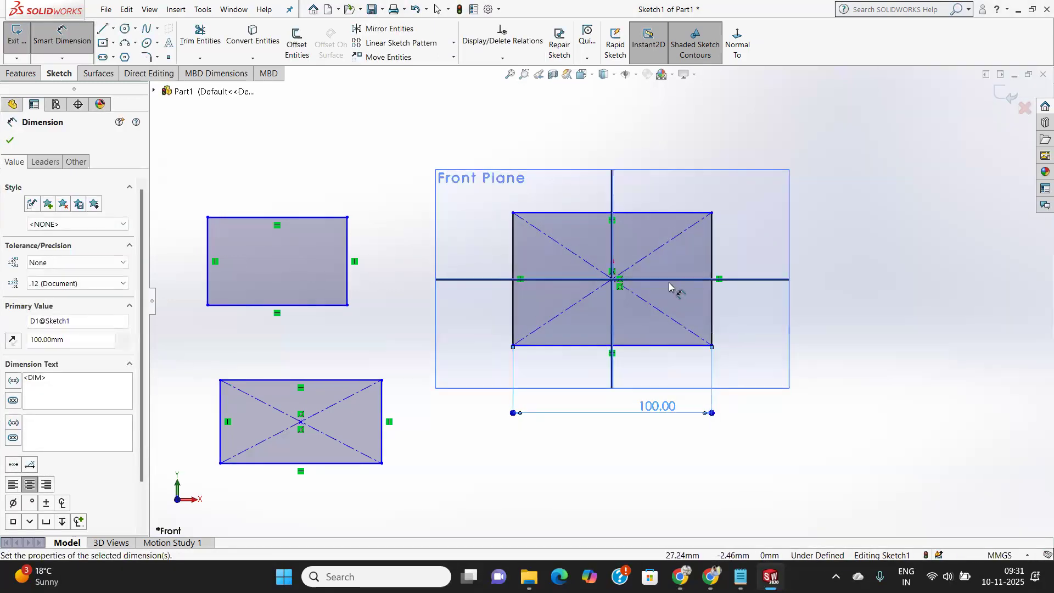
left_click(713, 263)
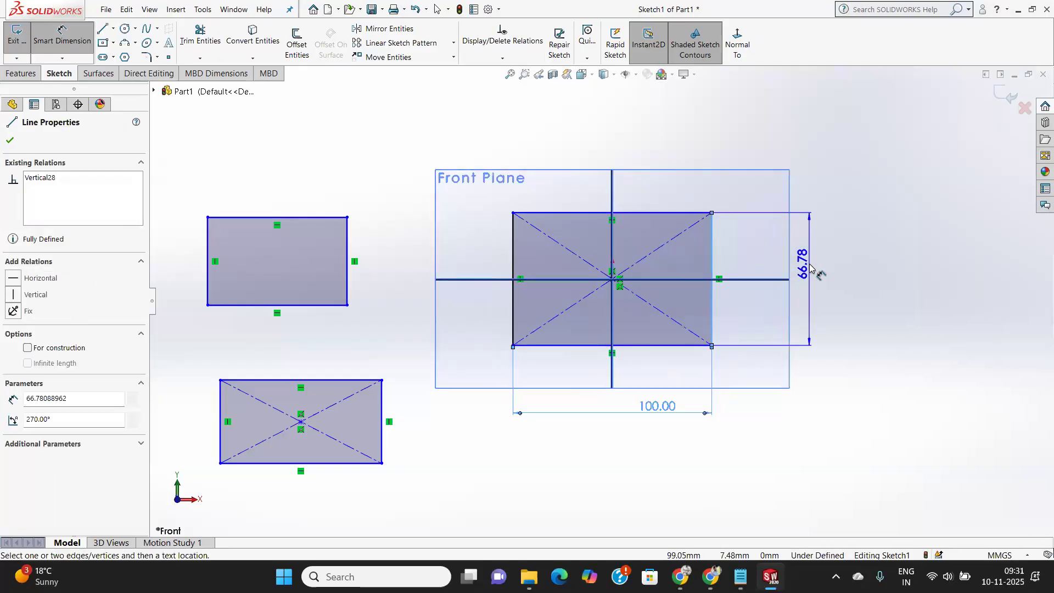
left_click(810, 267)
type("50")
key("Return")
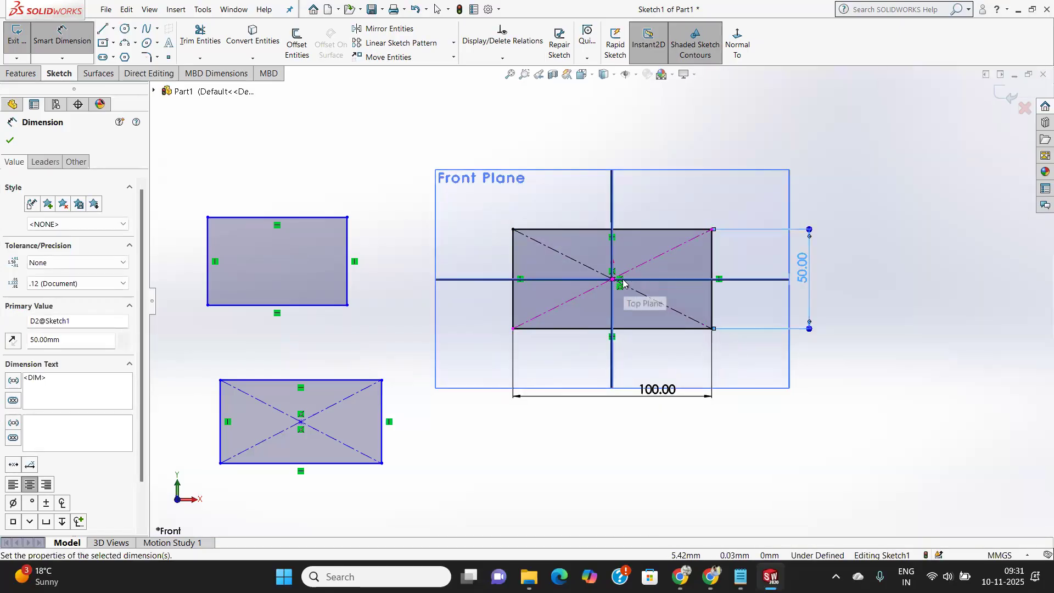
Sketch a 3 Point Corner Rectangle with a horizontal base about 72 mm long in the free area above the existing rectangles.
left_click(114, 44)
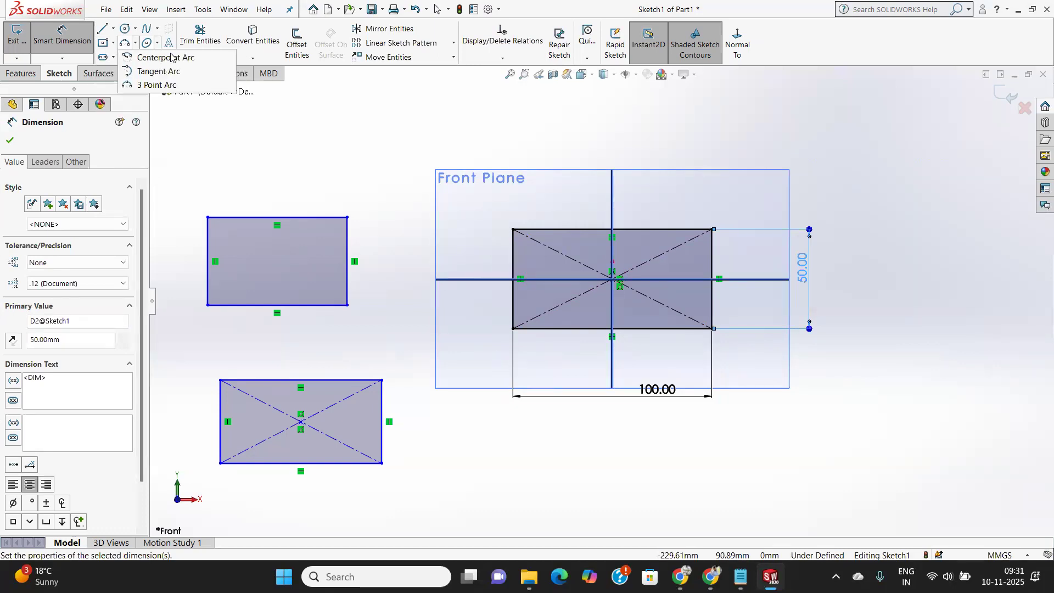
mouse_move(114, 29)
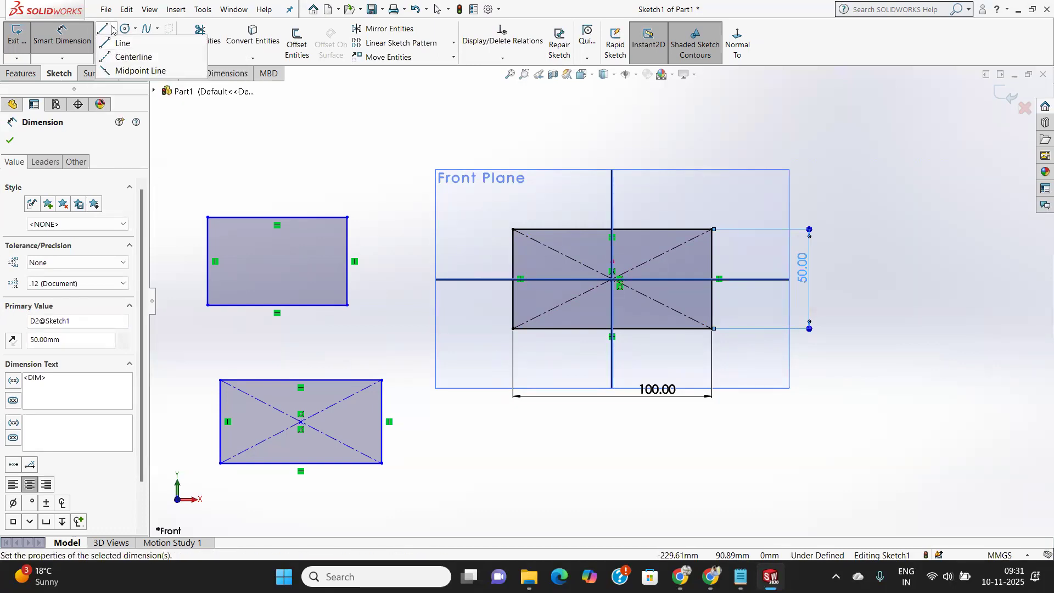
left_click(230, 164)
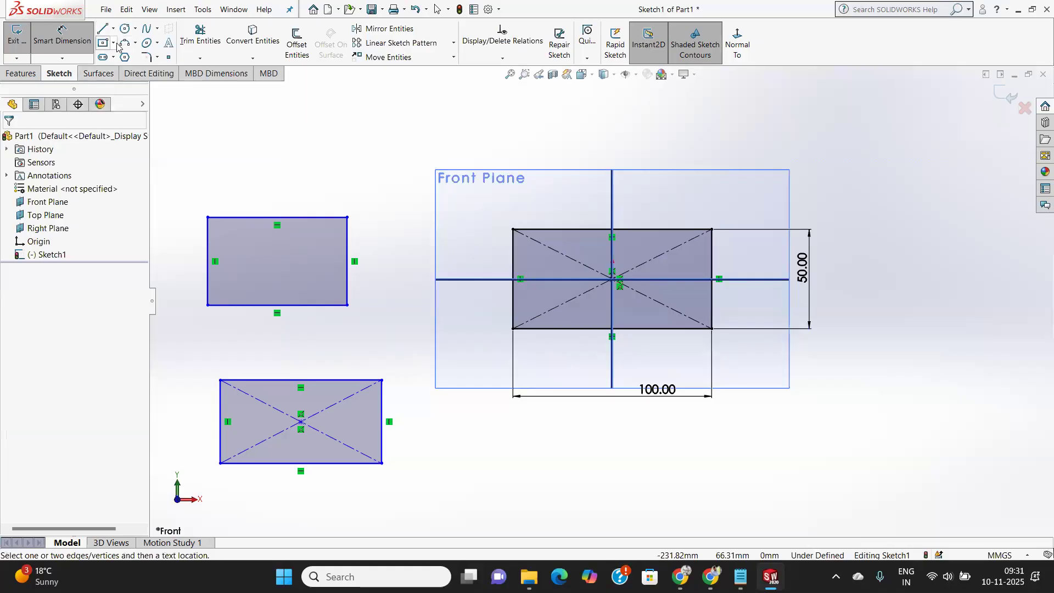
mouse_move(117, 50)
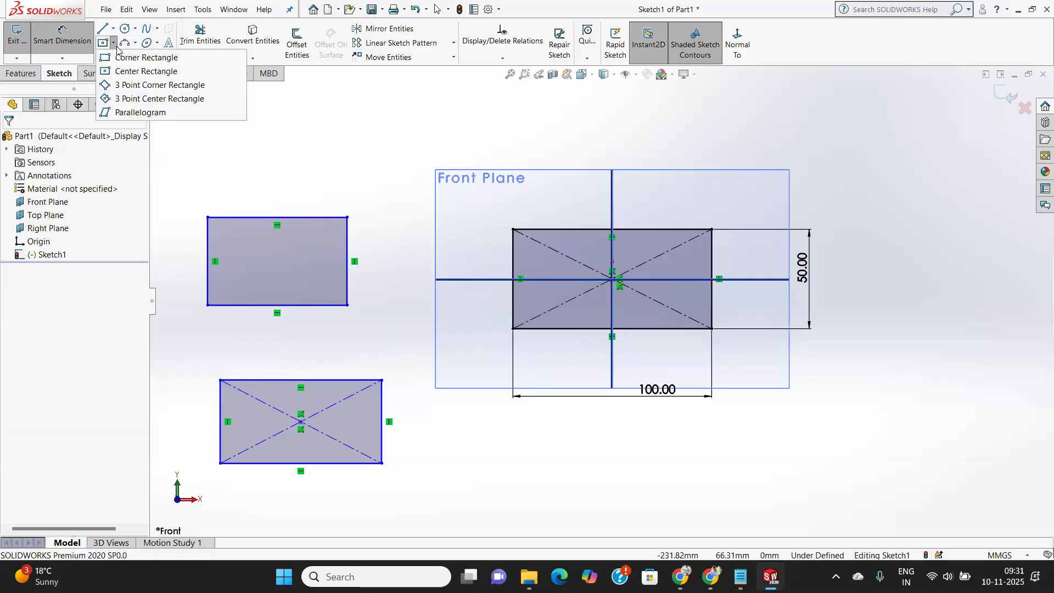
left_click(162, 85)
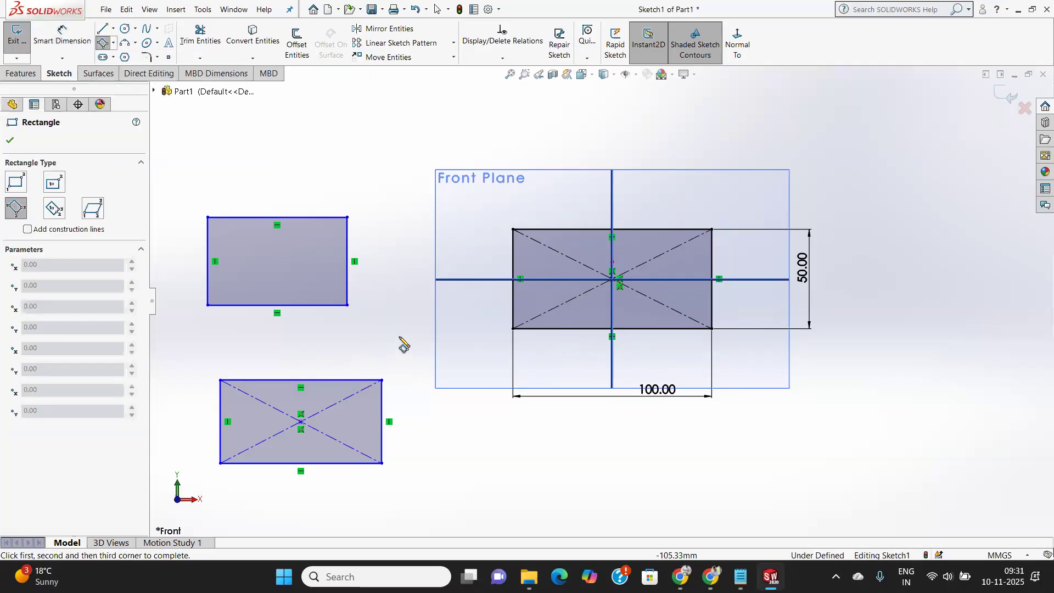
scroll(451, 186, "up", 4)
scroll(495, 236, "down", 3)
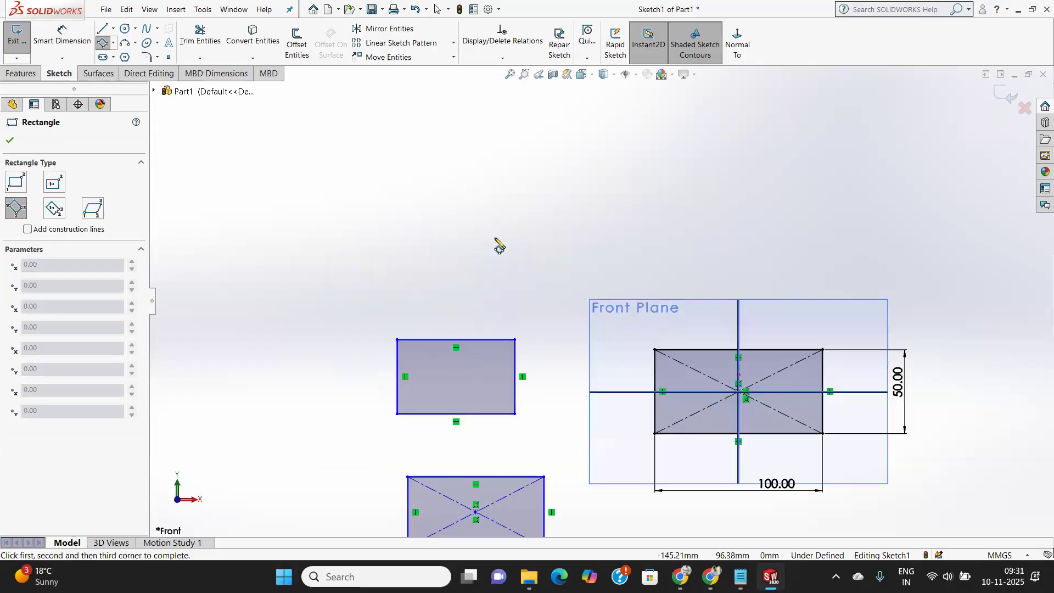
left_click(493, 221)
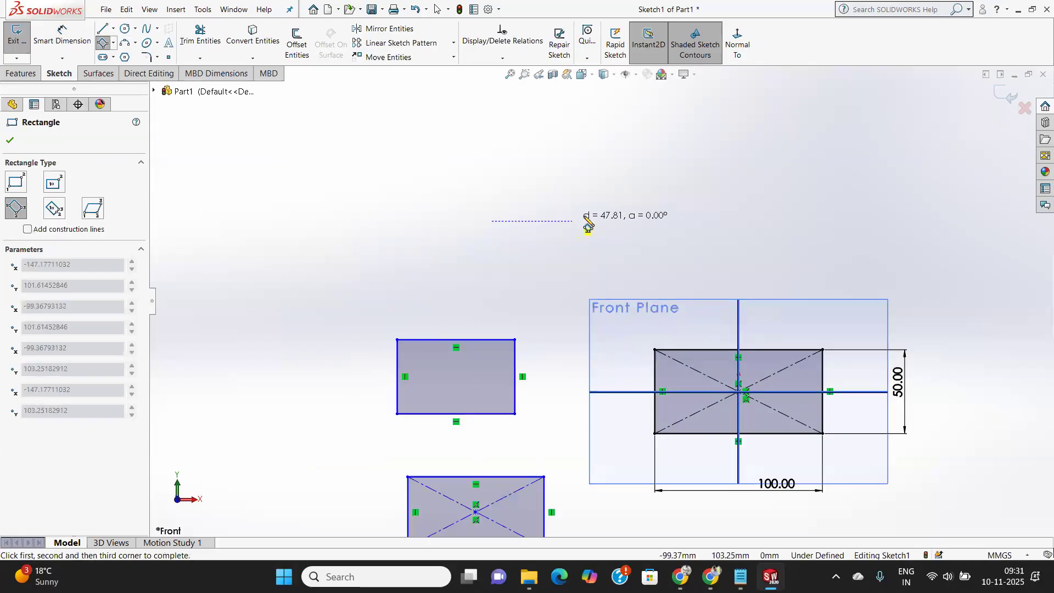
left_click(612, 222)
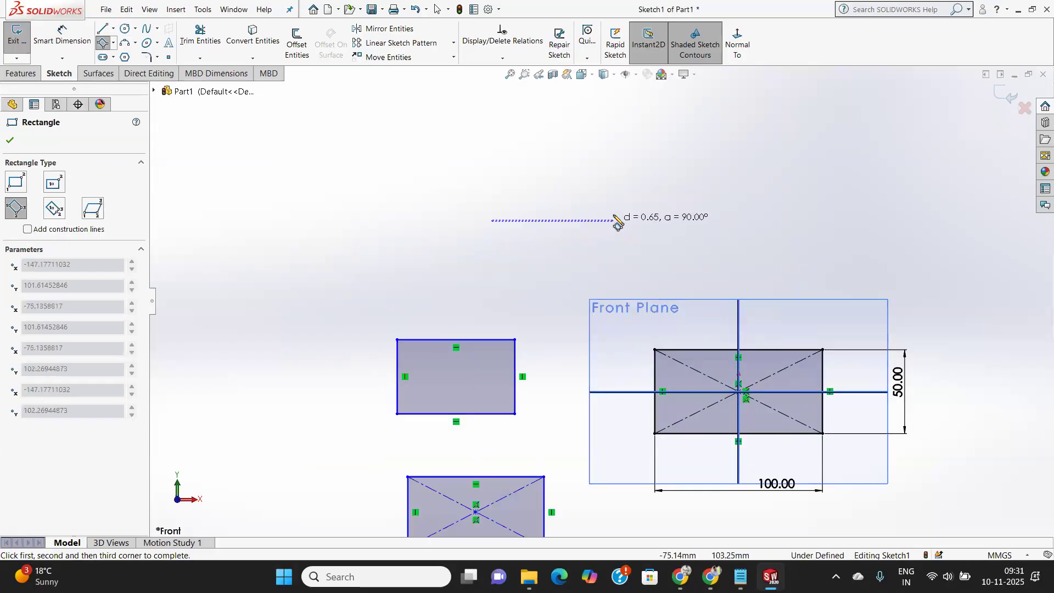
left_click(614, 154)
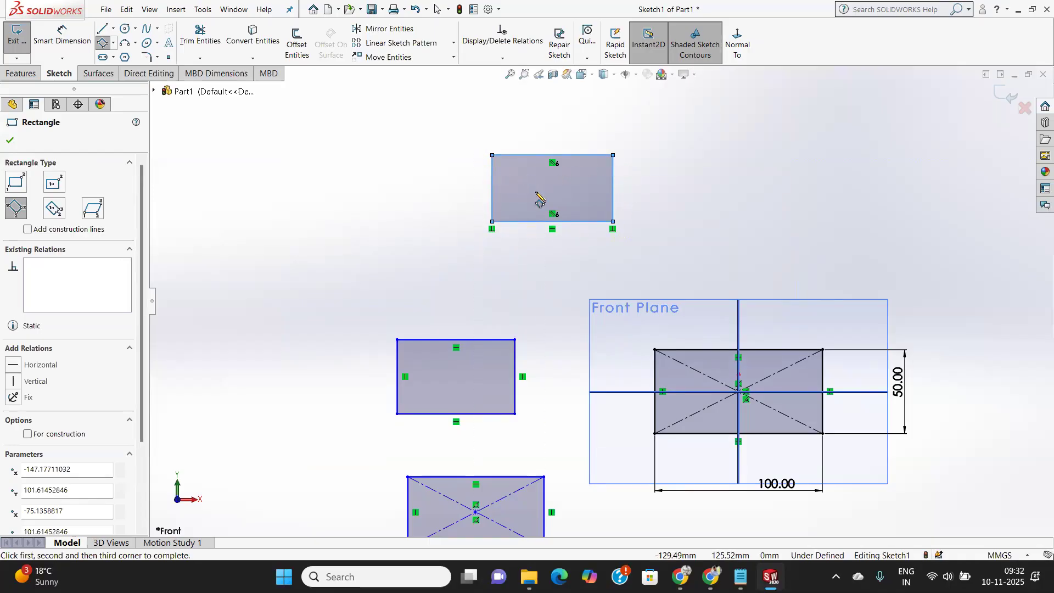
Sketch a tilted 3 Point Corner Rectangle about 61 × 50 mm above the Front Plane outline.
left_click(717, 175)
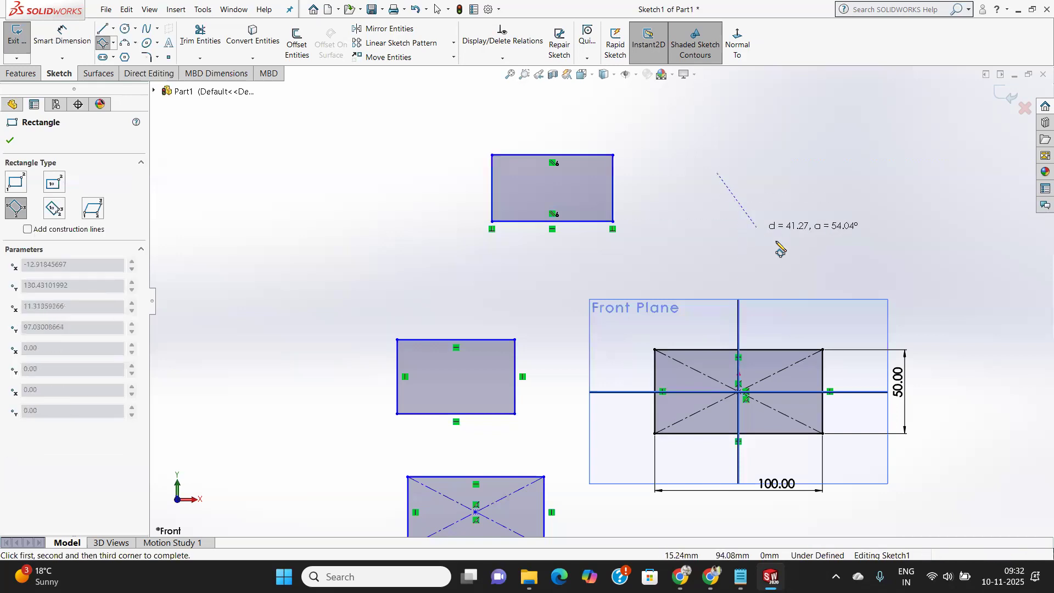
left_click(785, 248)
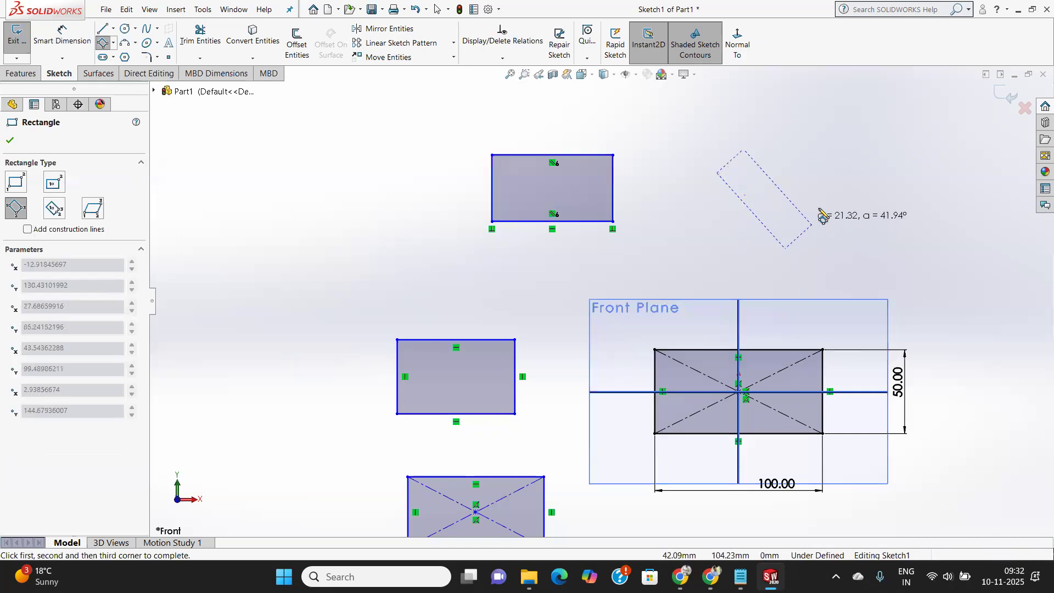
left_click(848, 194)
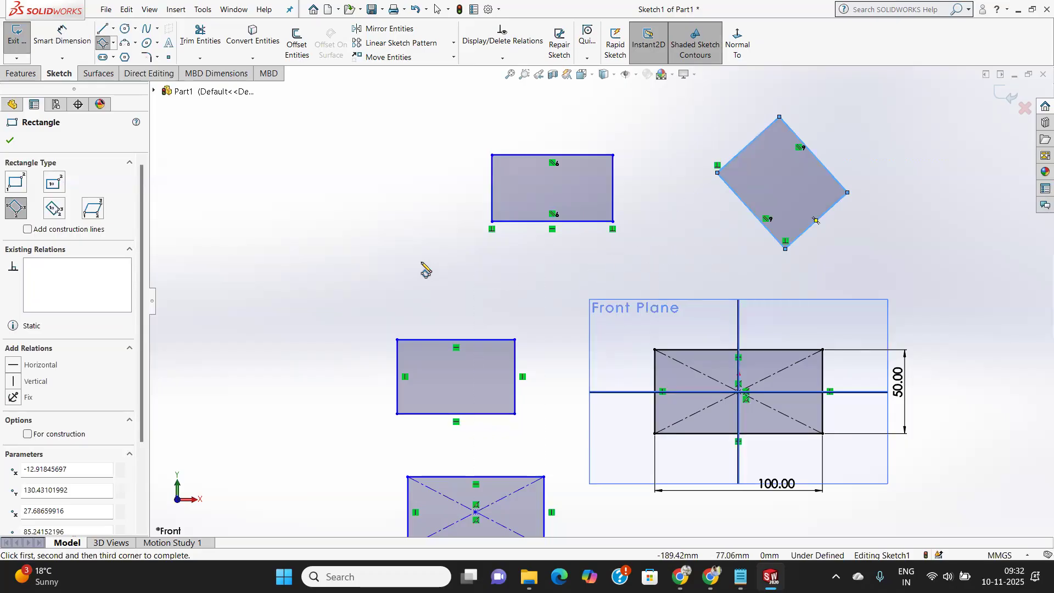
Sketch a horizontal 3 Point Center Rectangle about 90 × 52 mm to the left of the upper corner rectangle.
left_click(115, 44)
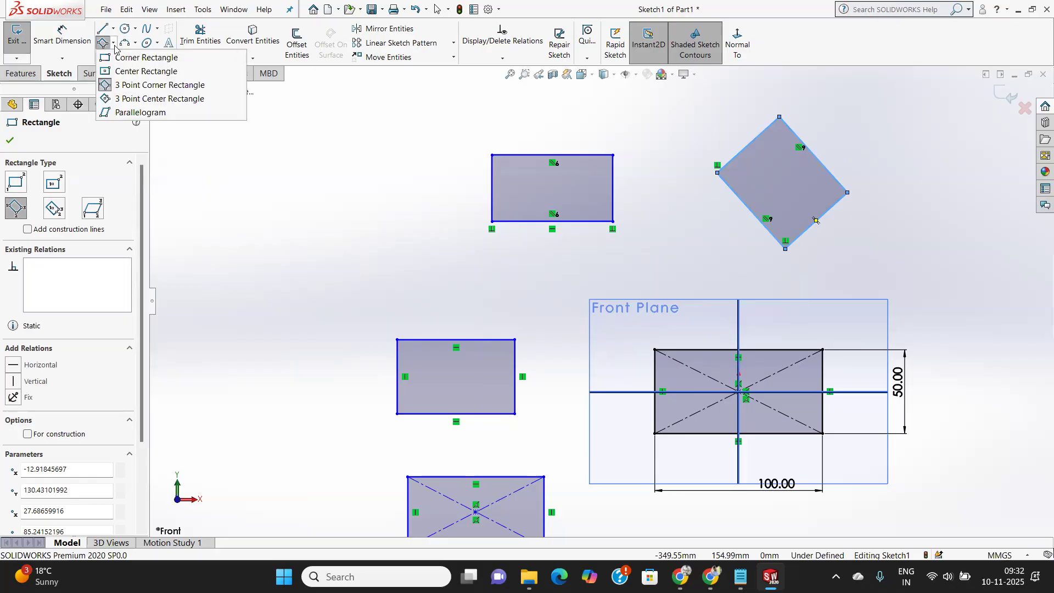
left_click(164, 99)
left_click(302, 235)
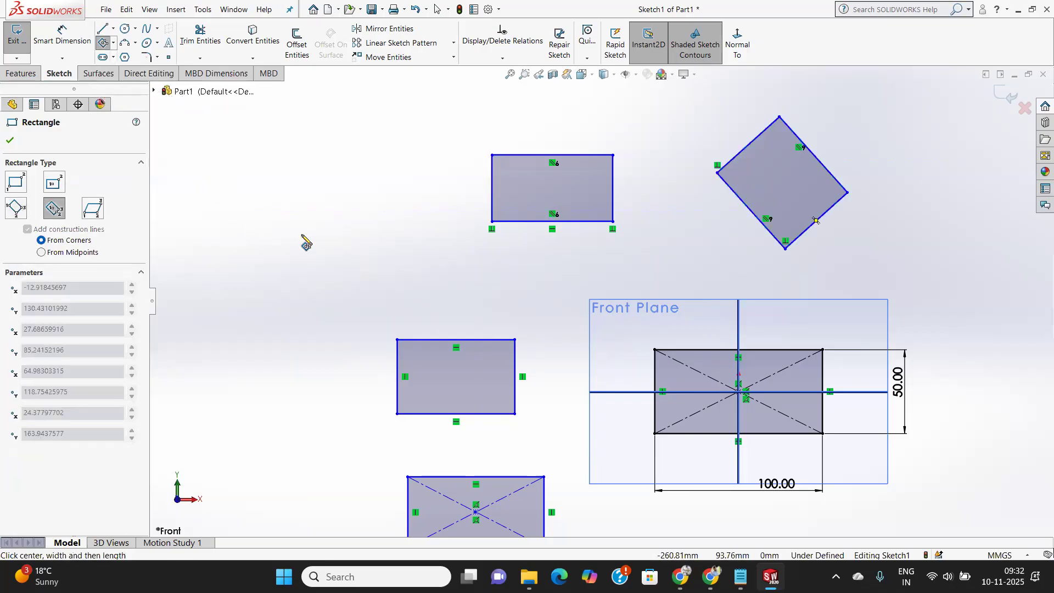
left_click(377, 234)
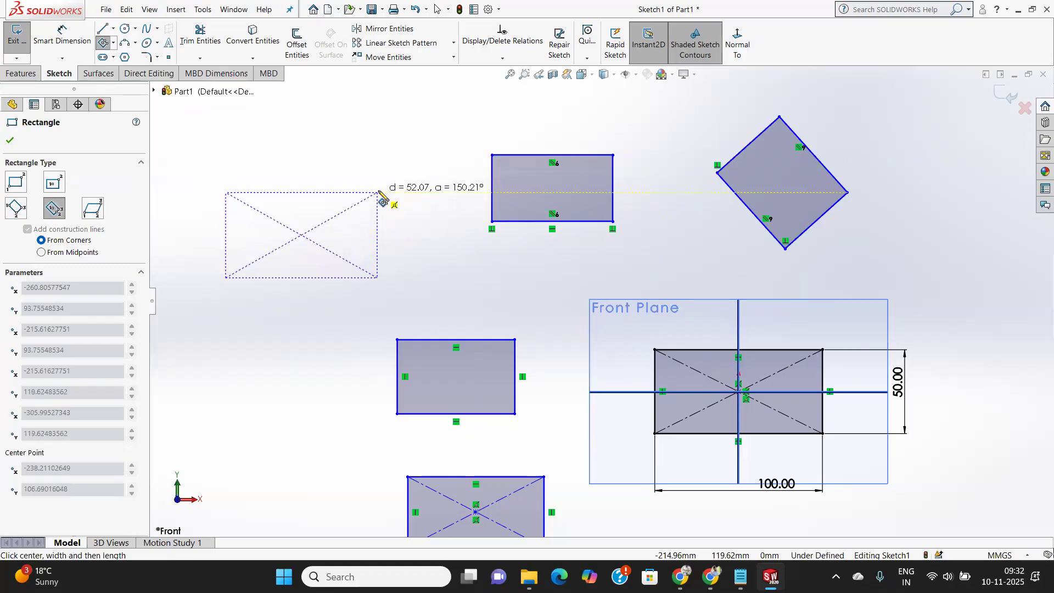
left_click(378, 192)
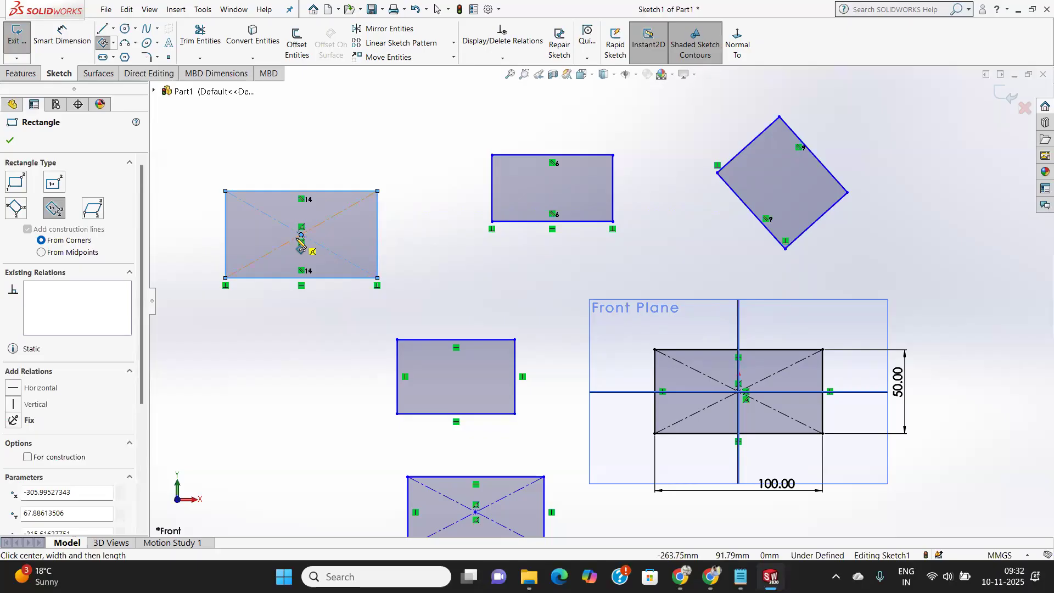
Start a parallelogram in the free area to the right of the existing rectangles.
left_click(115, 43)
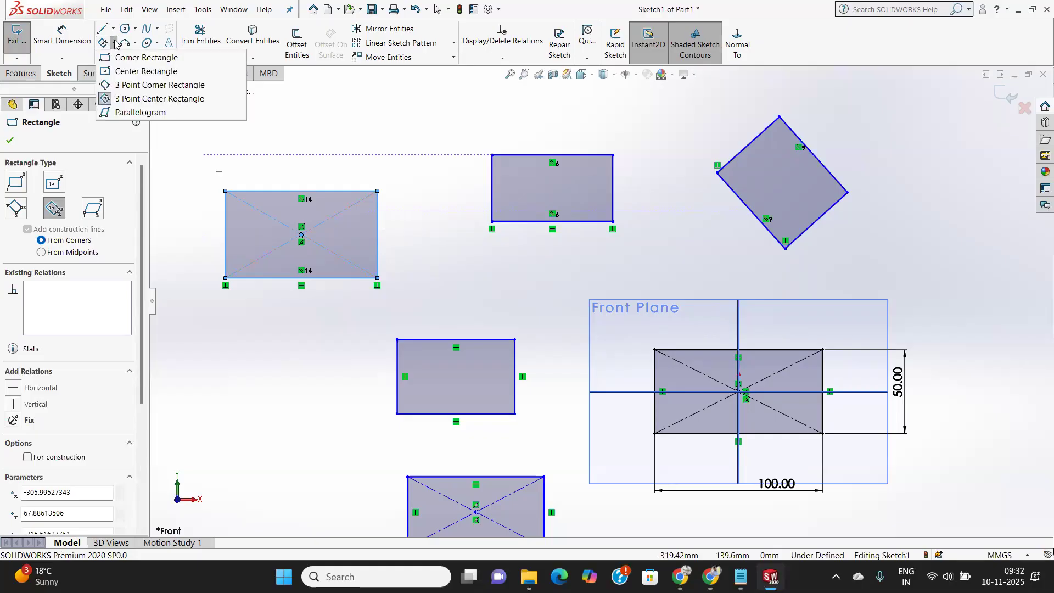
left_click(160, 114)
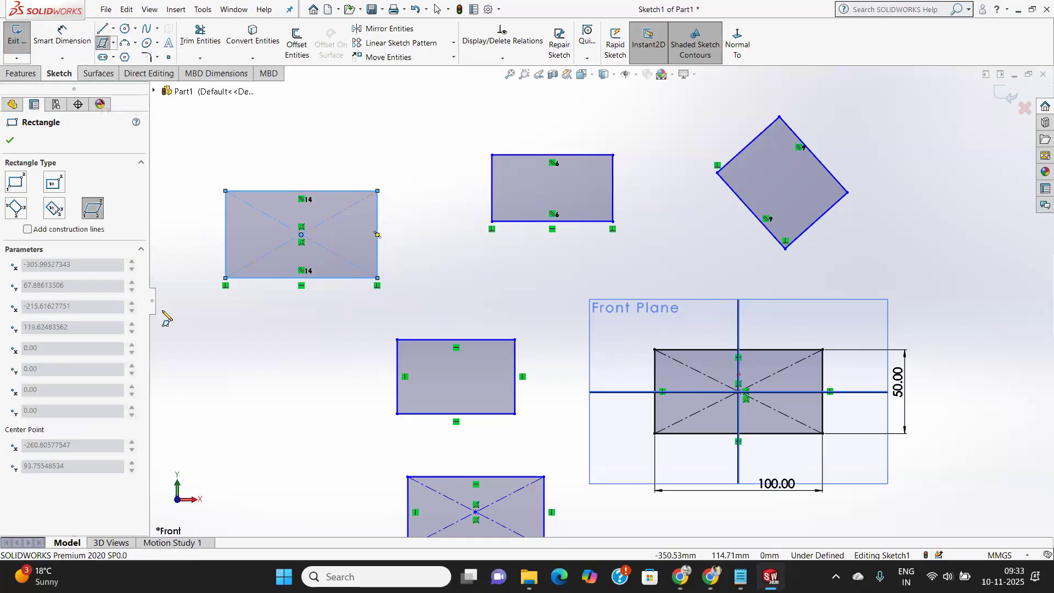
scroll(553, 263, "up", 6)
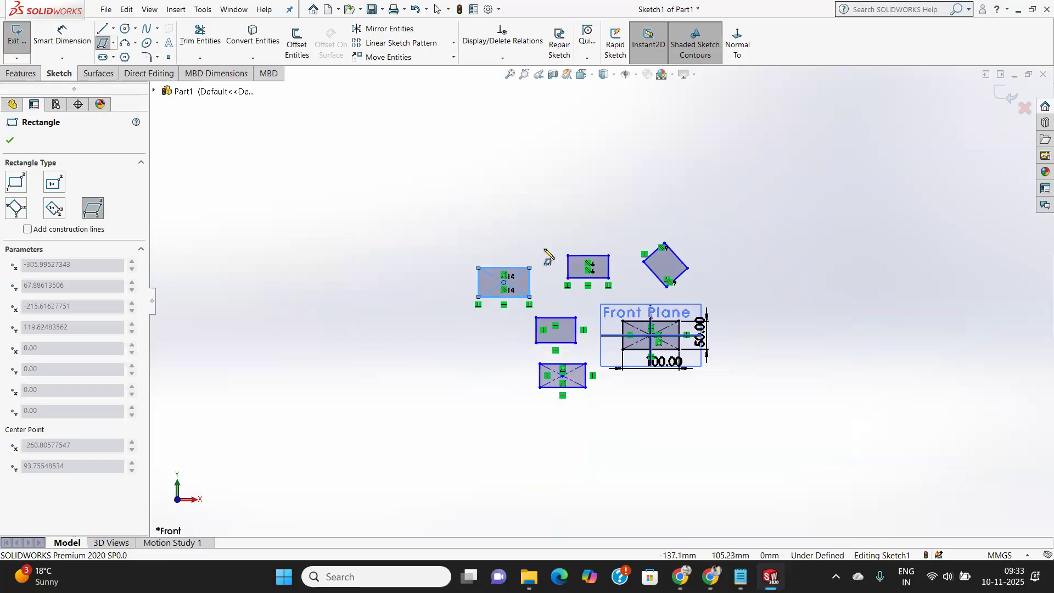
scroll(703, 277, "down", 3)
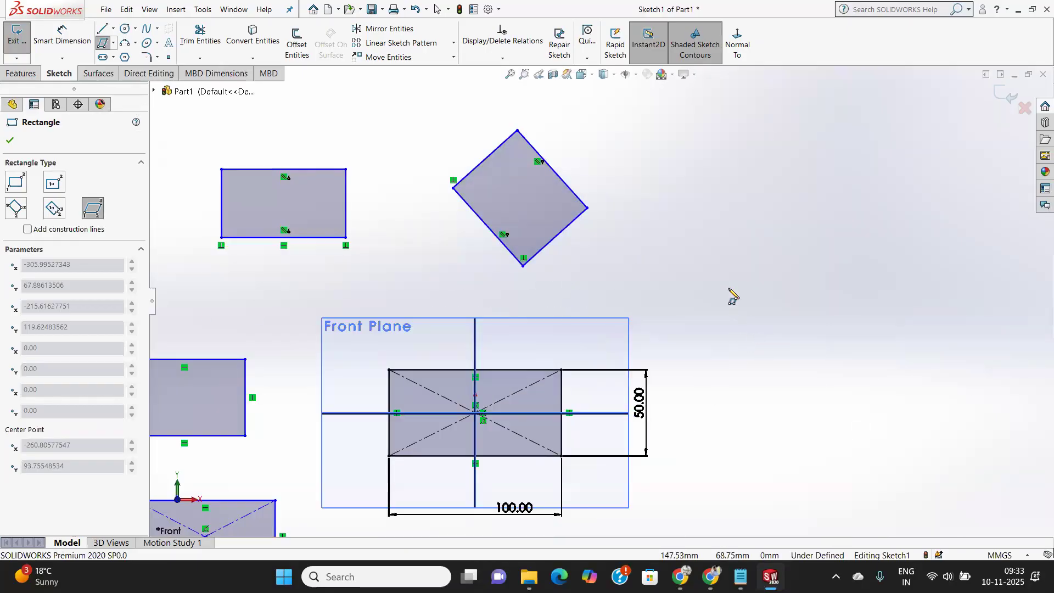
Draw two separate parallelograms with horizontal bases about 45 mm and 42 mm wide, to the right of the tilted rectangle.
left_click(728, 281)
left_click(803, 280)
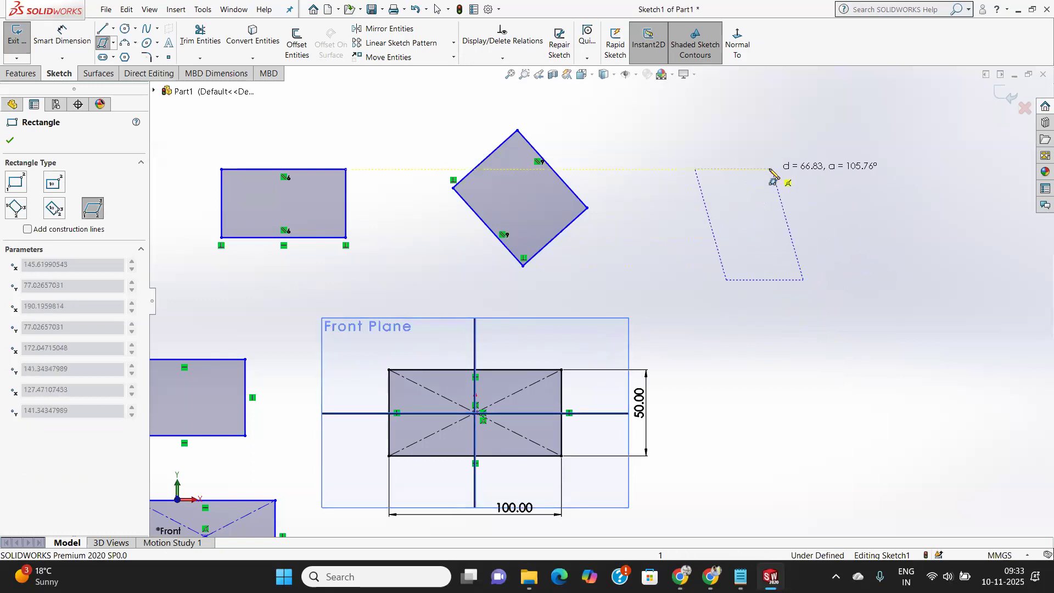
left_click(833, 179)
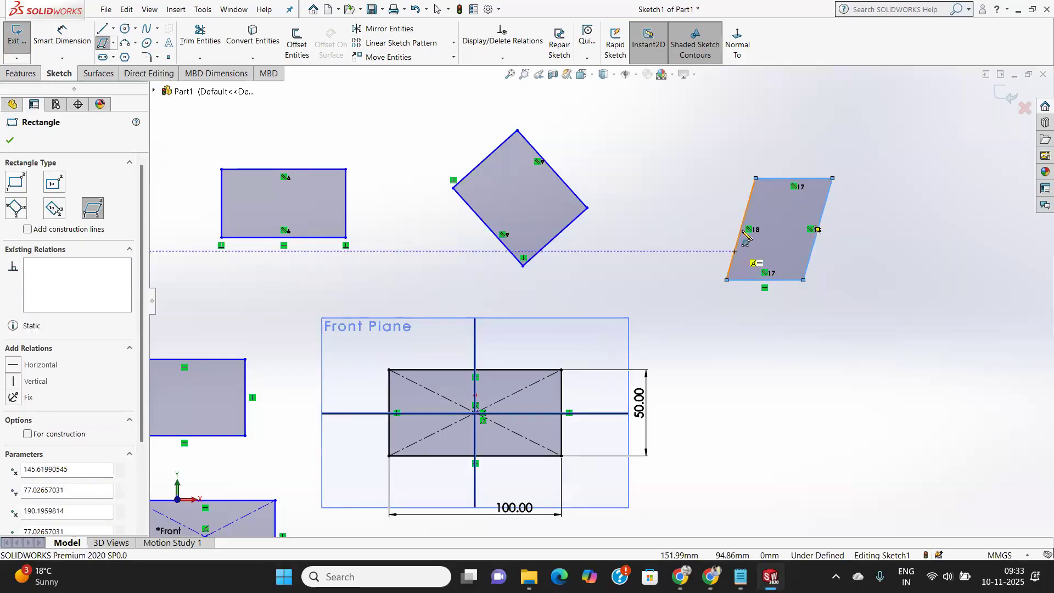
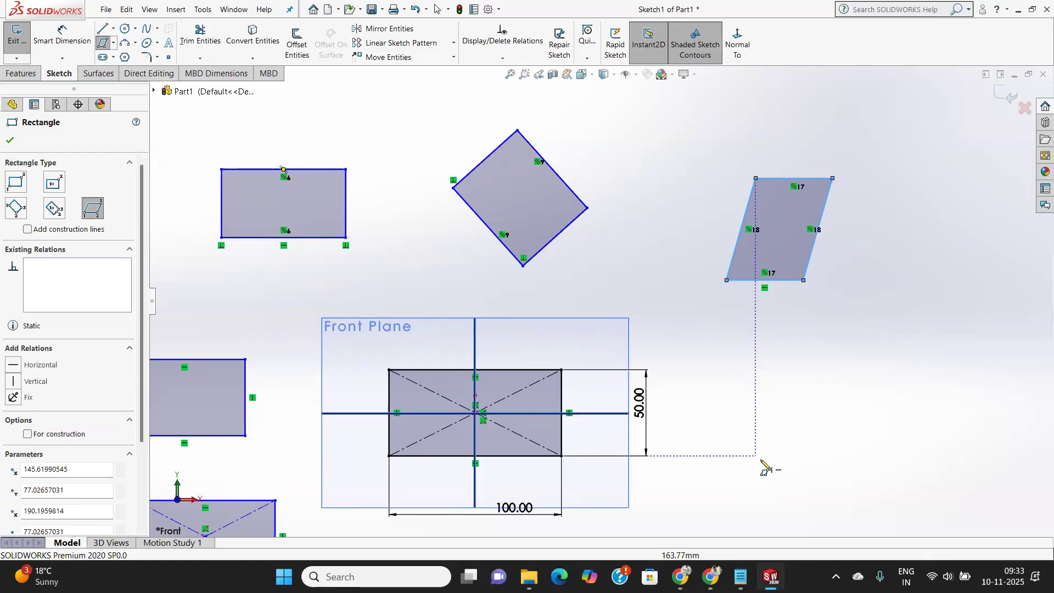
left_click(794, 469)
left_click(867, 469)
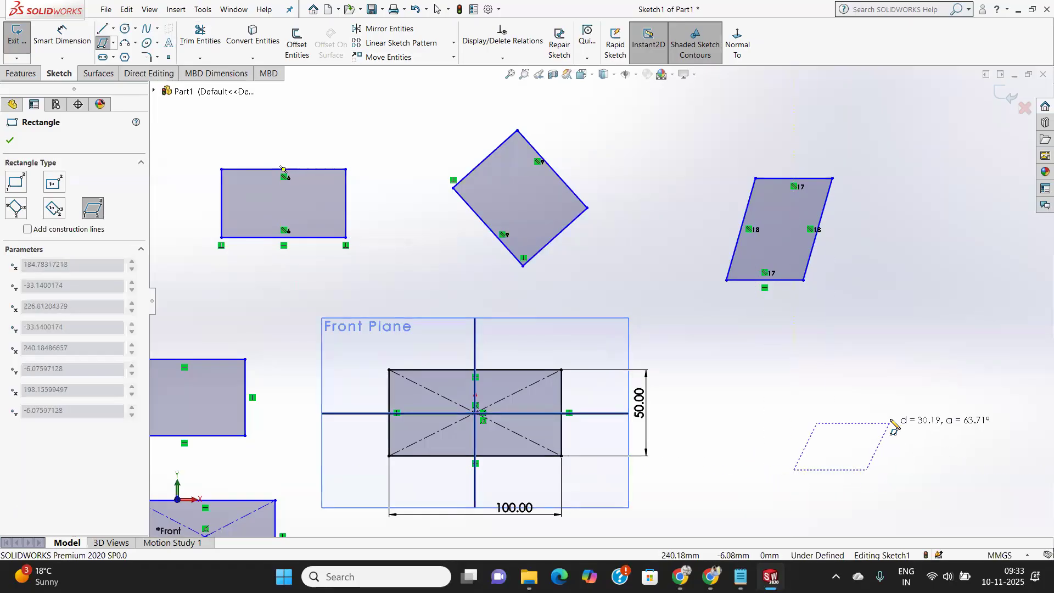
left_click(903, 371)
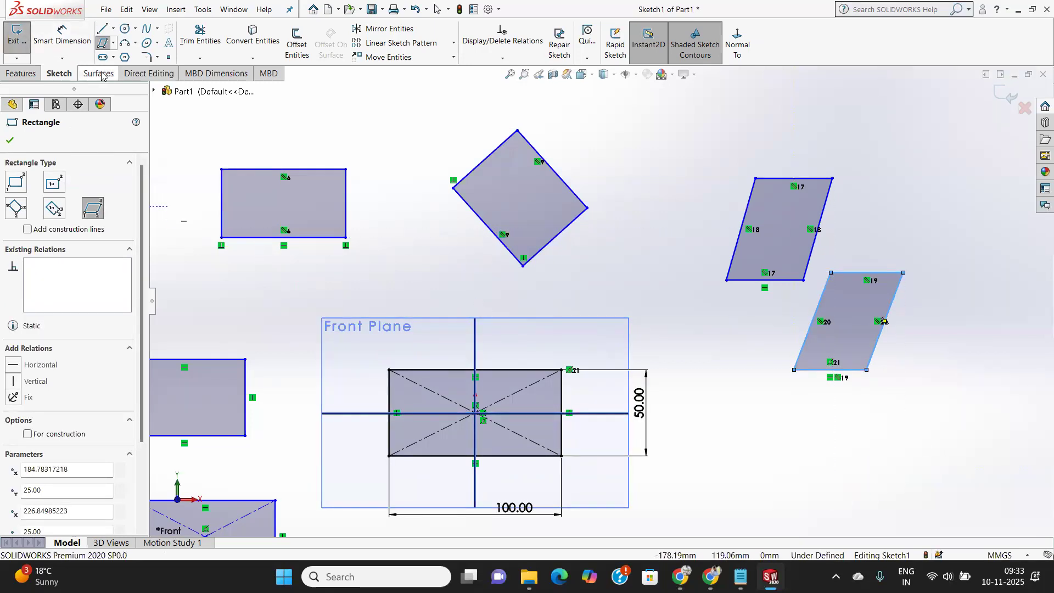
Draw a circle of about 20 mm radius centred on the origin inside the 100 x 50 mm rectangle.
left_click(125, 30)
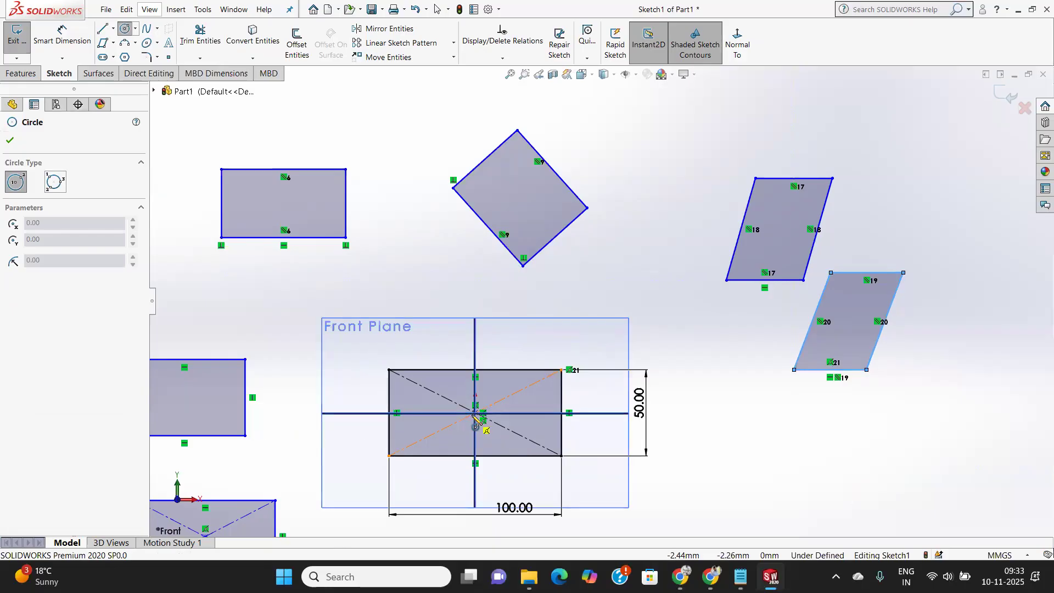
scroll(478, 416, "up", 3)
scroll(578, 271, "down", 6)
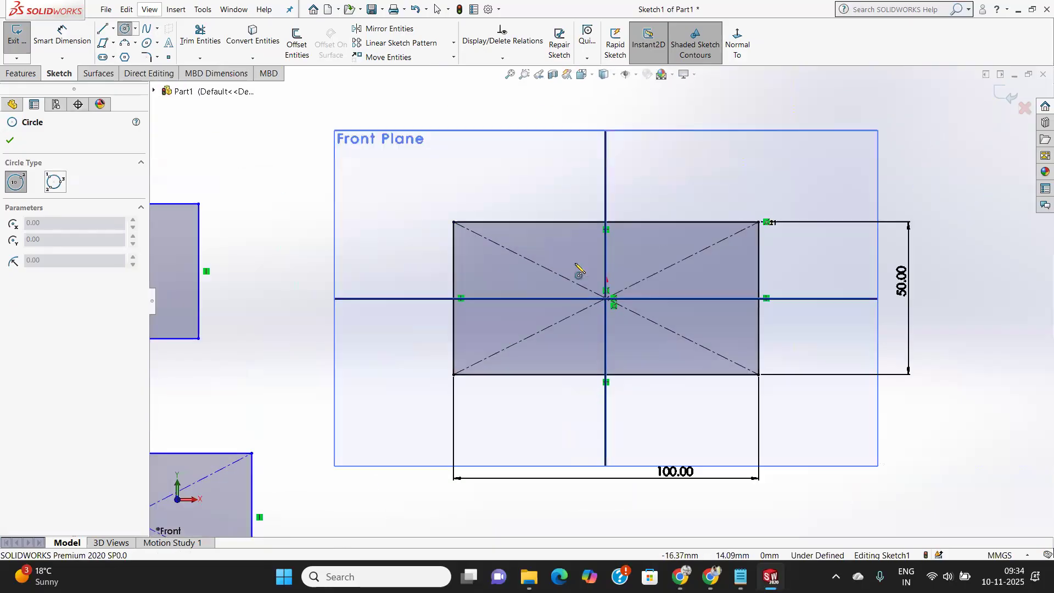
left_click(606, 299)
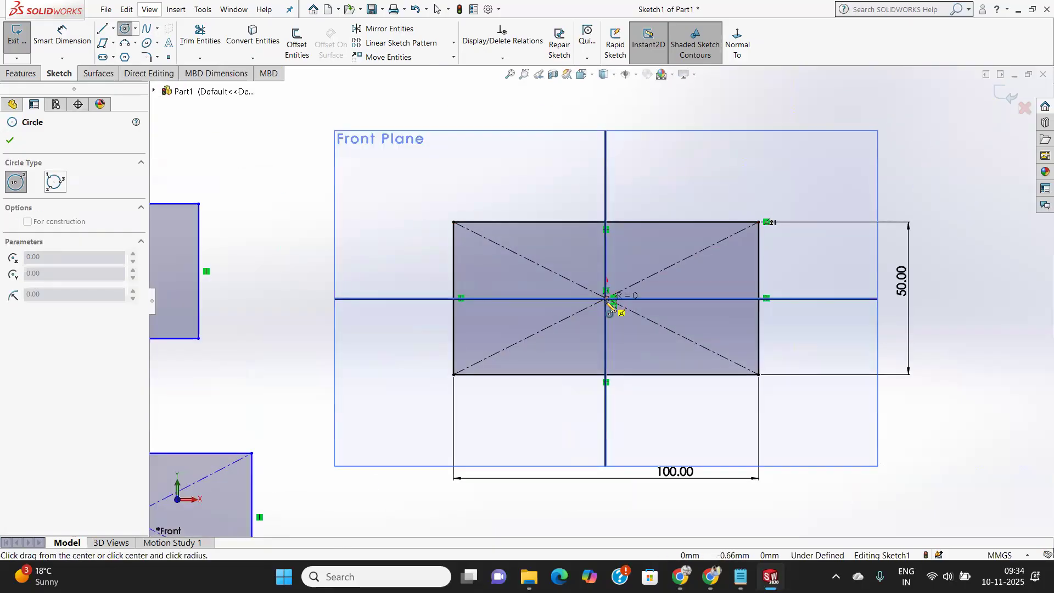
left_click(637, 351)
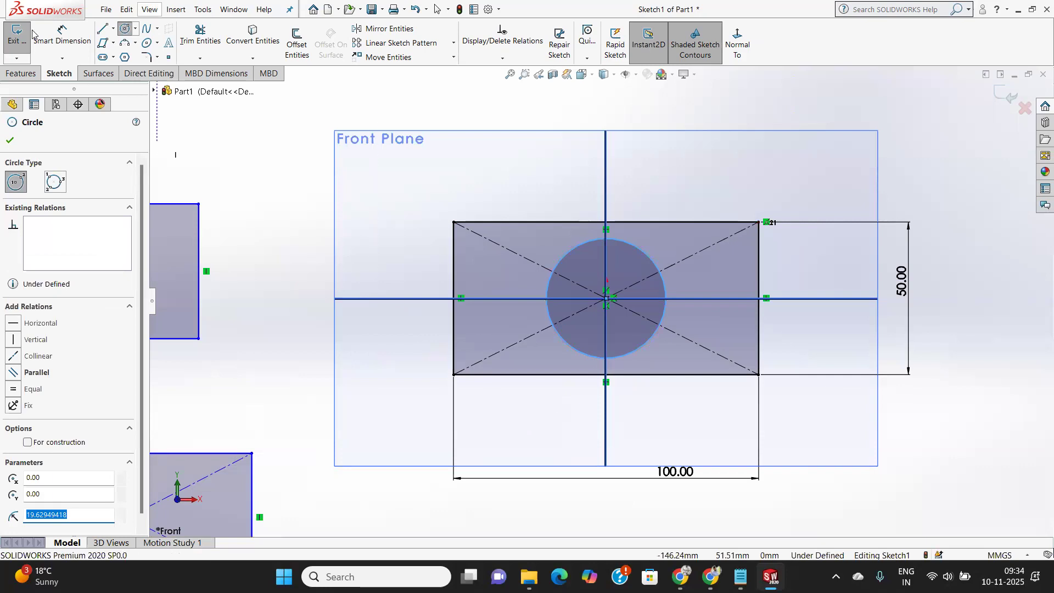
Dimension the origin-centred circle's diameter as 40 mm.
left_click(61, 36)
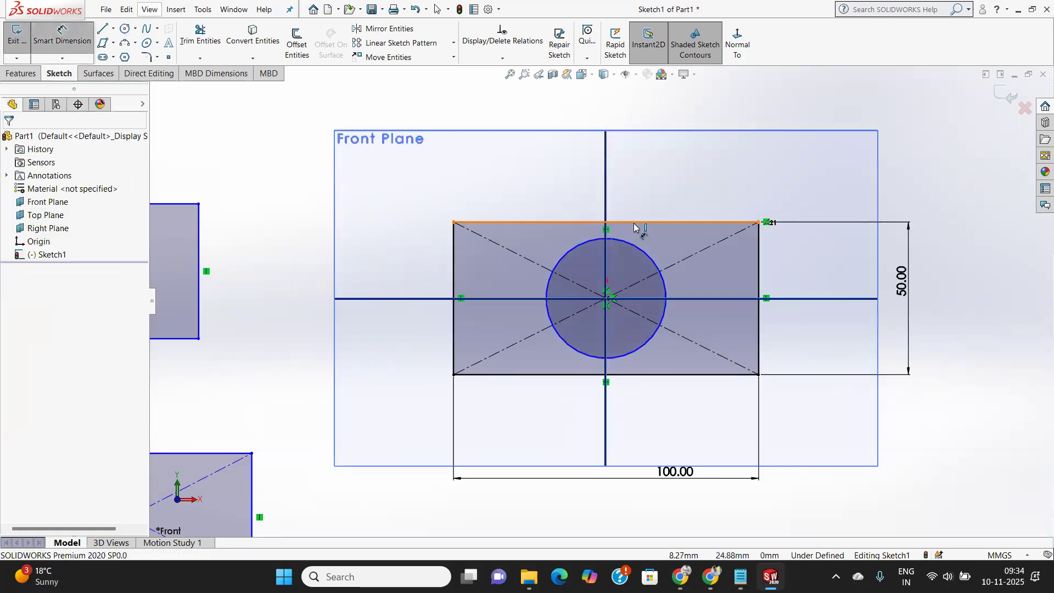
left_click(651, 258)
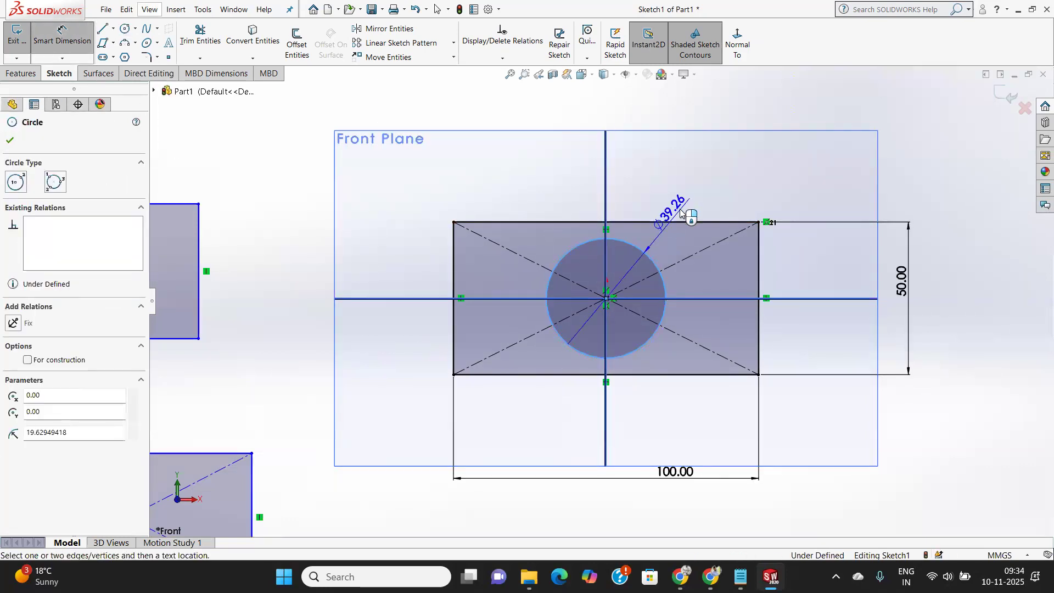
left_click(692, 182)
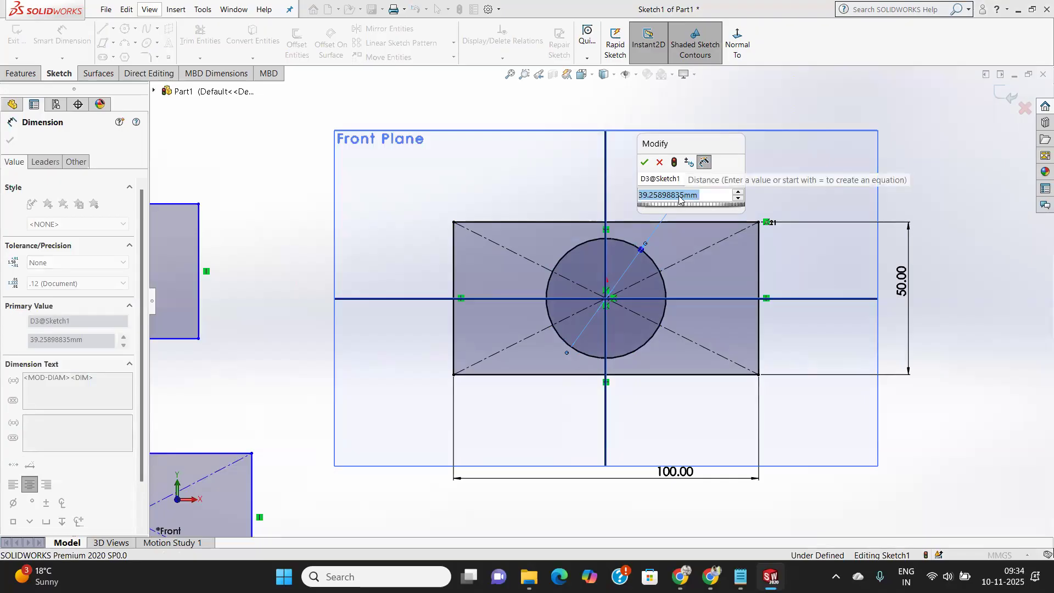
type("40")
key("Return")
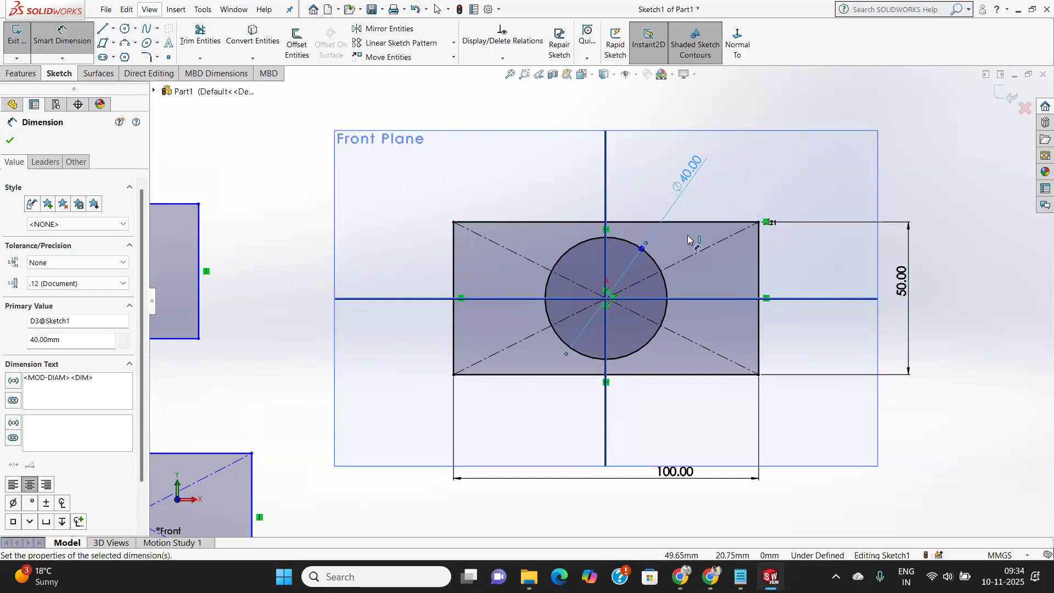
left_click(11, 144)
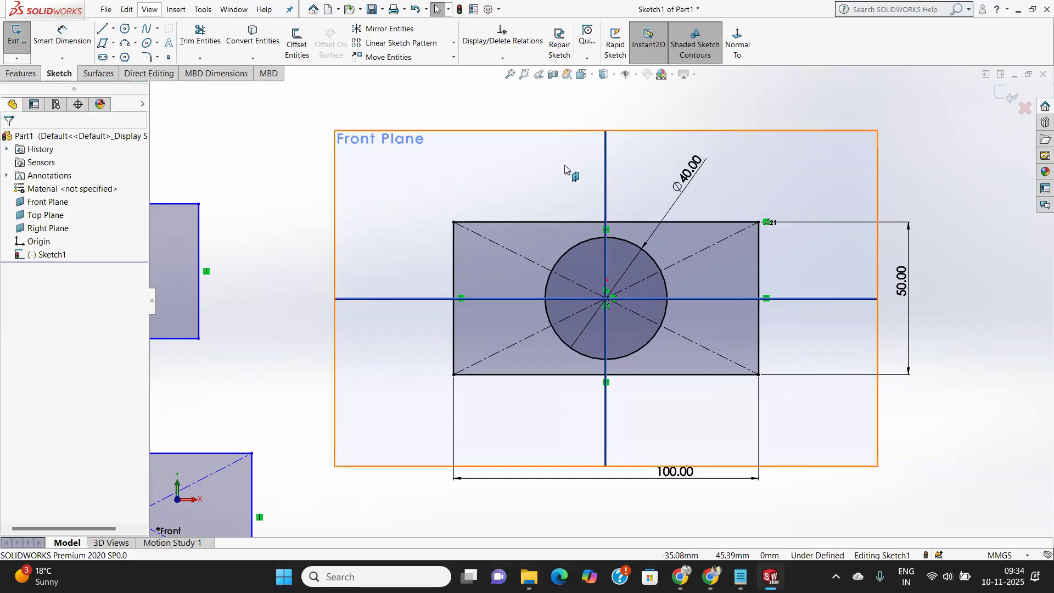
Draw a freestanding circle of about 40 mm radius above the leftmost rectangle with diagonals.
scroll(565, 182, "up", 4)
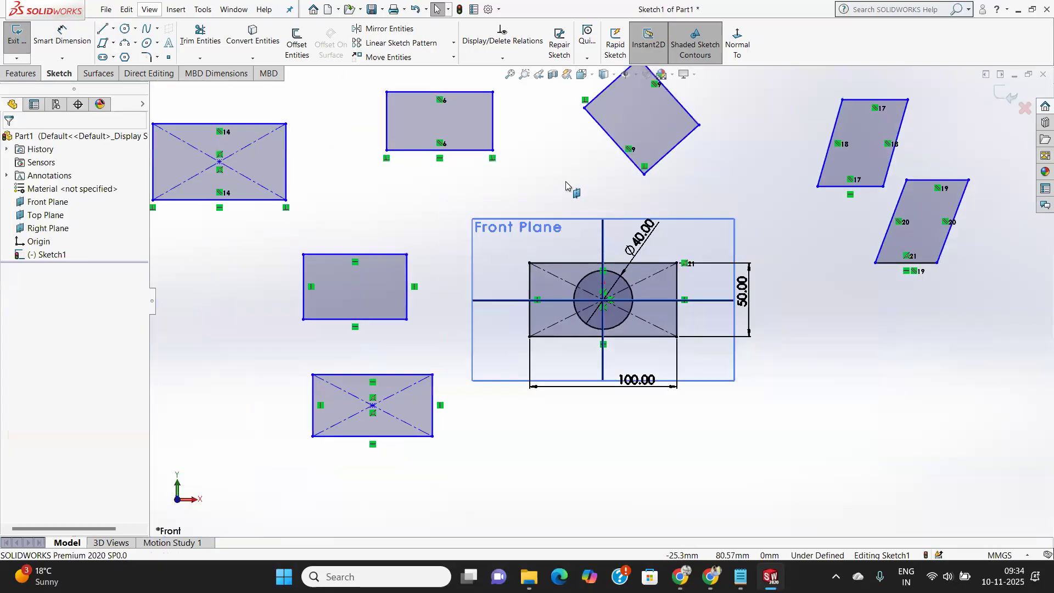
scroll(565, 181, "down", 3)
scroll(565, 180, "up", 4)
scroll(562, 181, "up", 3)
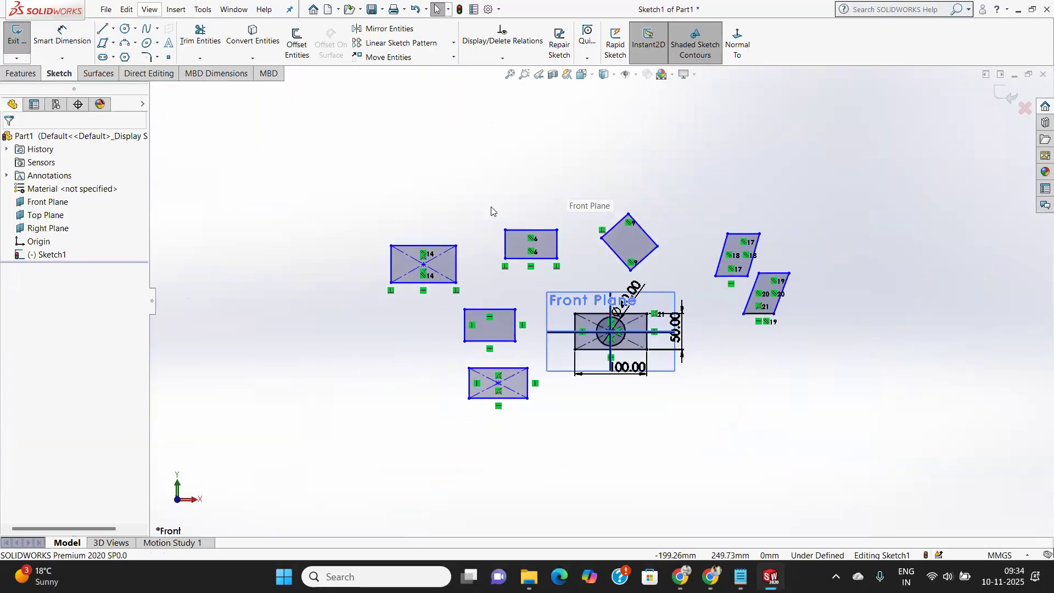
scroll(492, 210, "down", 2)
left_click(125, 28)
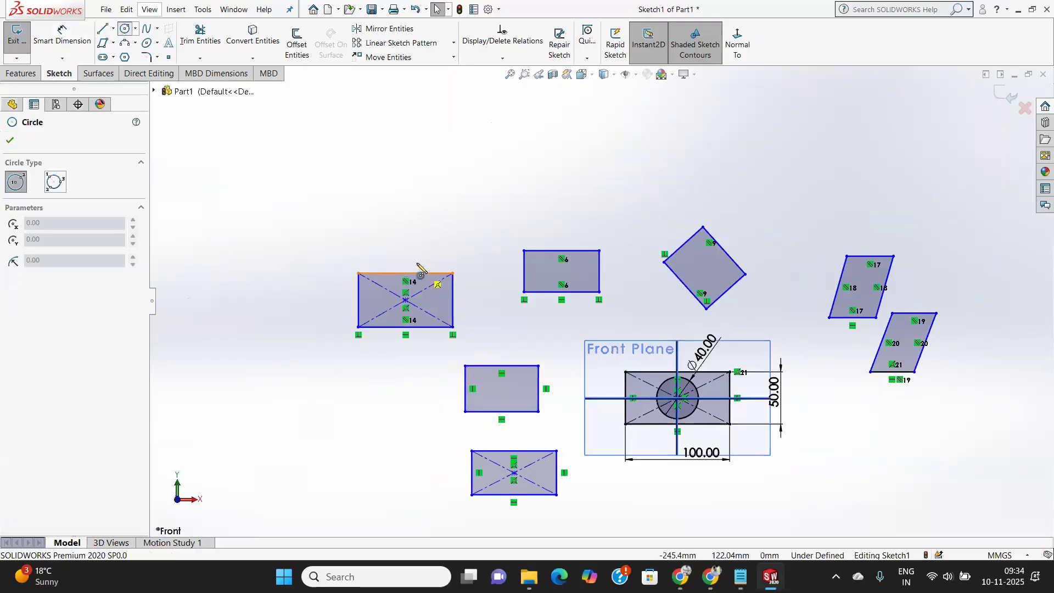
left_click(391, 168)
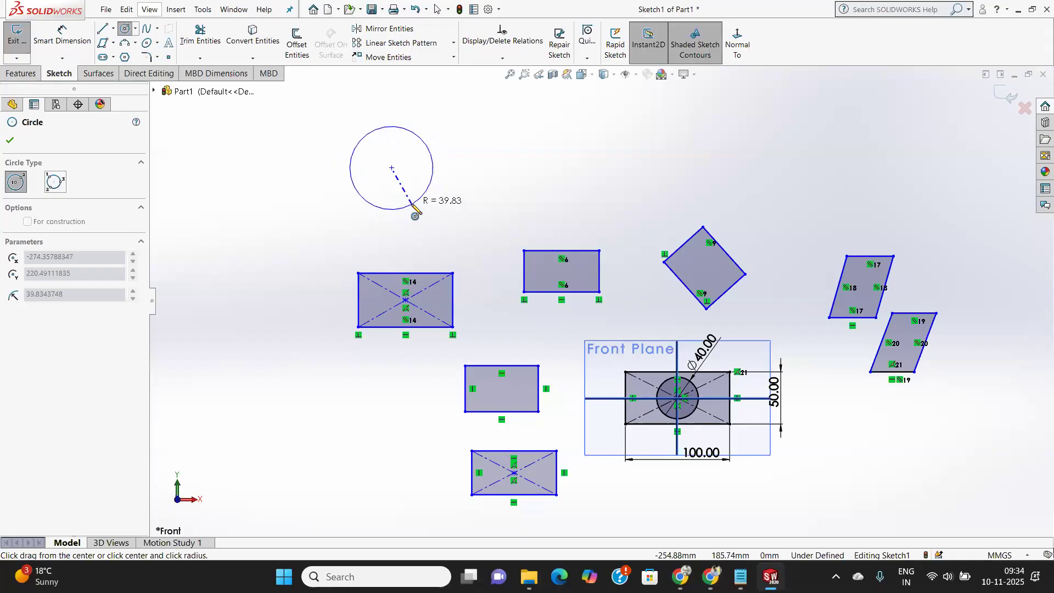
left_click(412, 205)
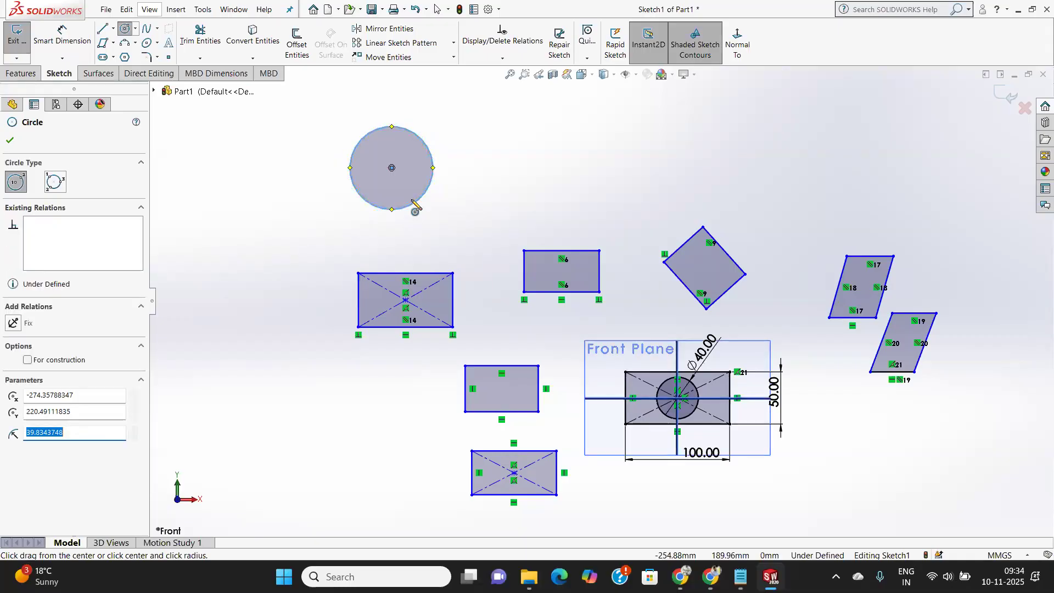
Dimension the freestanding circle's diameter using the expression 38*2.
left_click(62, 39)
left_click(433, 161)
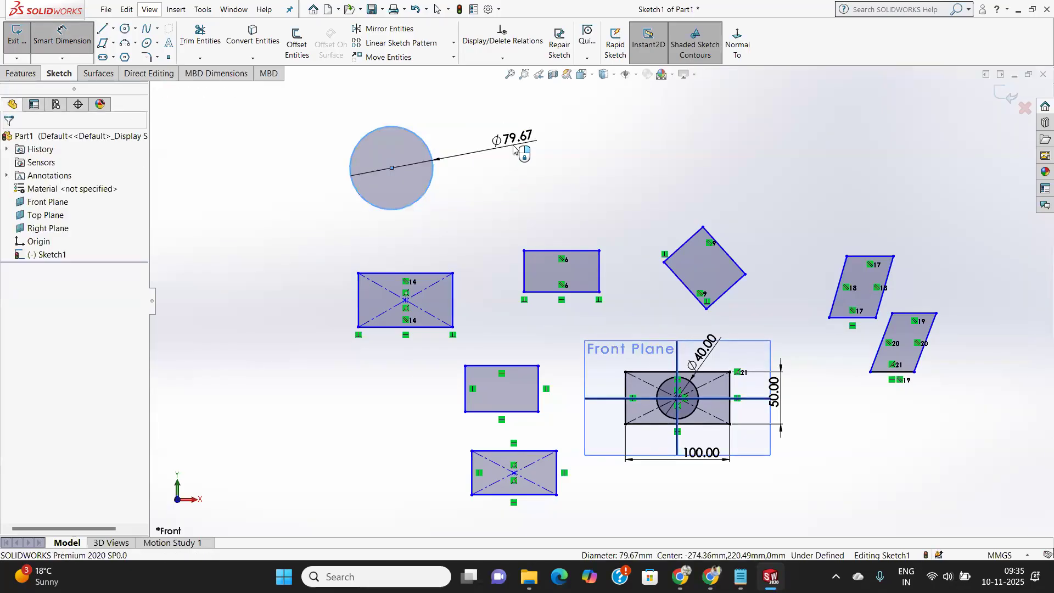
left_click(513, 147)
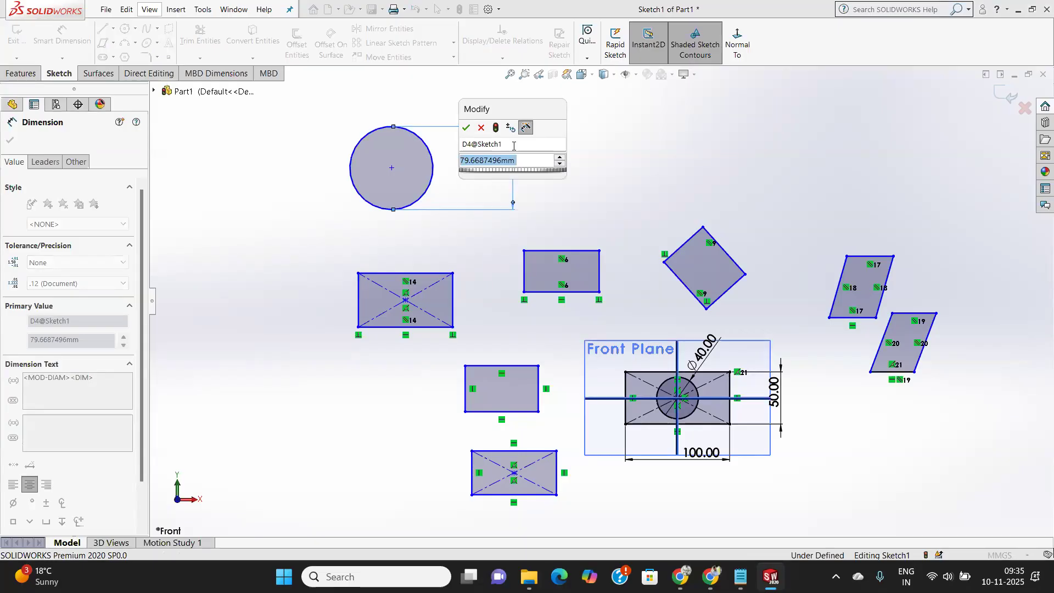
type("3")
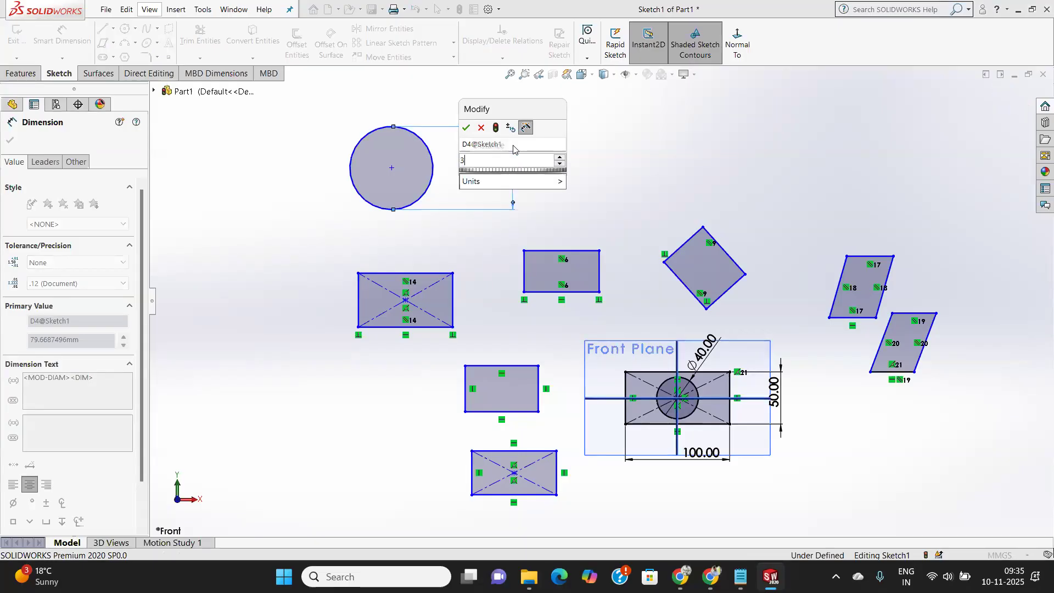
type("8*")
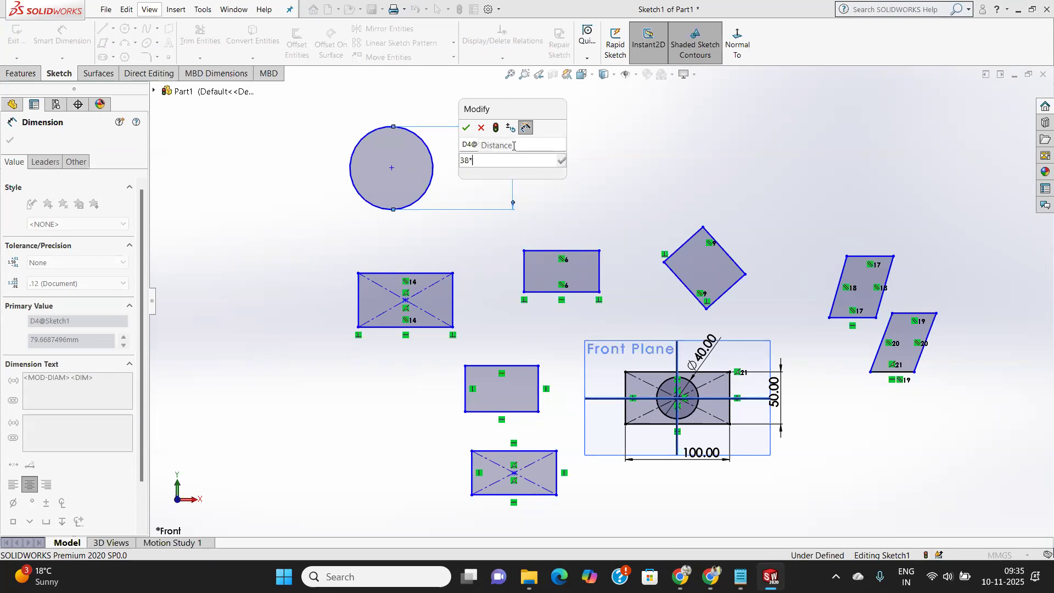
type("2")
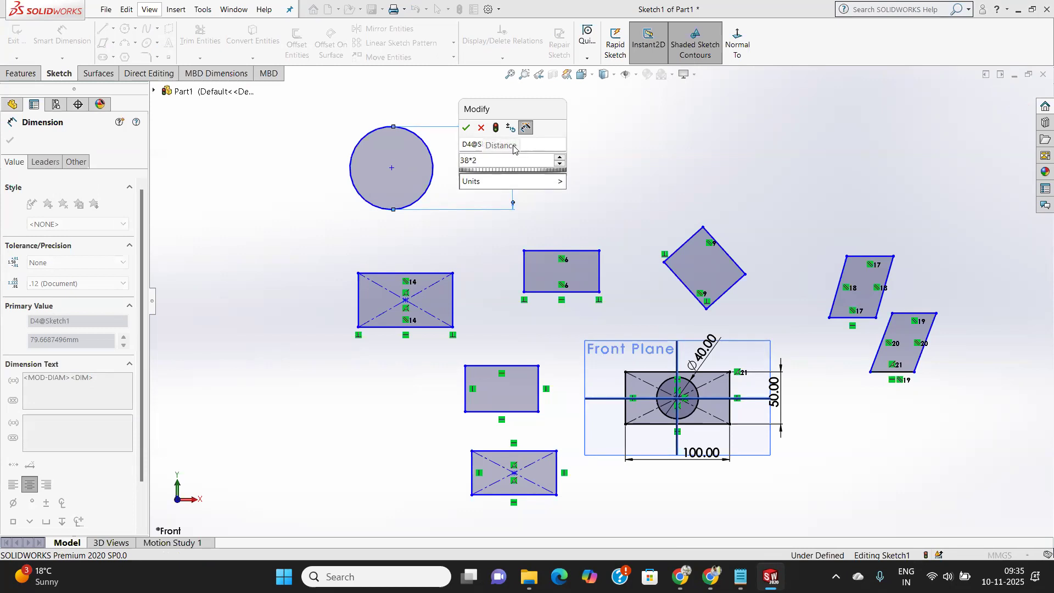
key("Return")
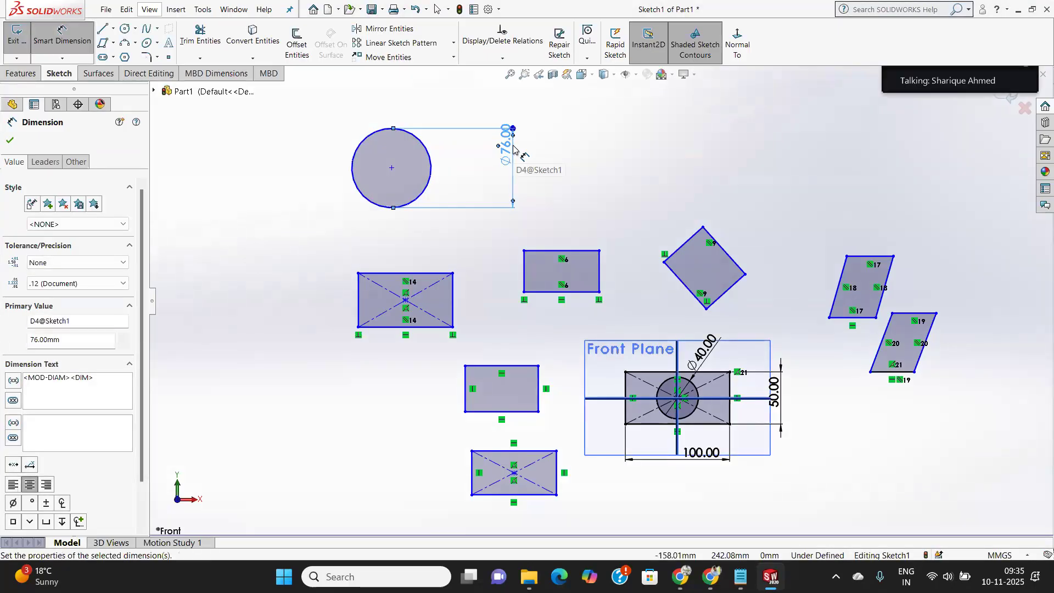
left_click(12, 137)
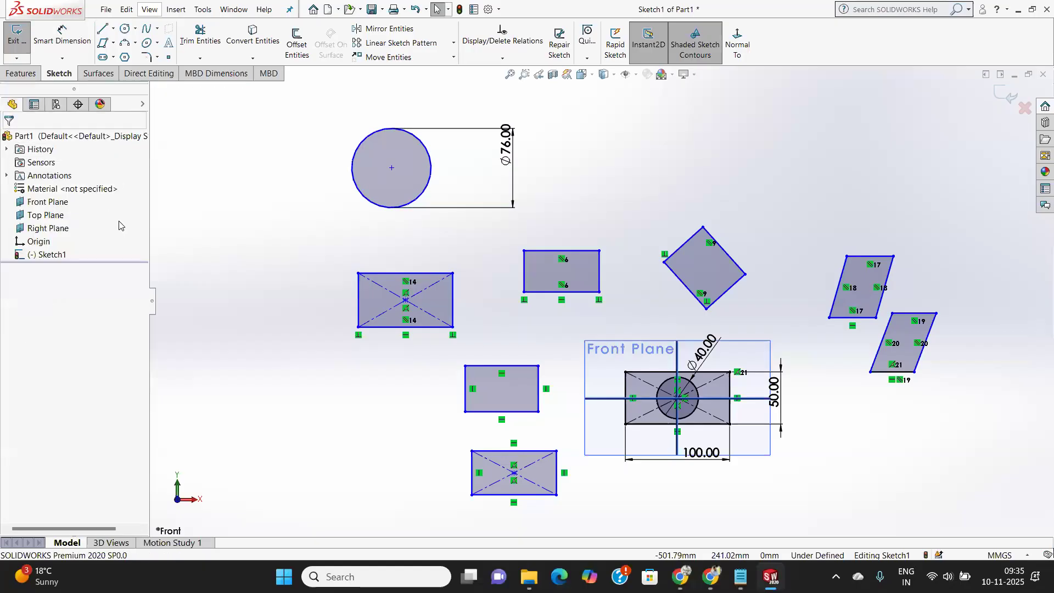
Draw another circle to the left of the 76 mm circle and set its radius parameter to 40 mm.
left_click(125, 28)
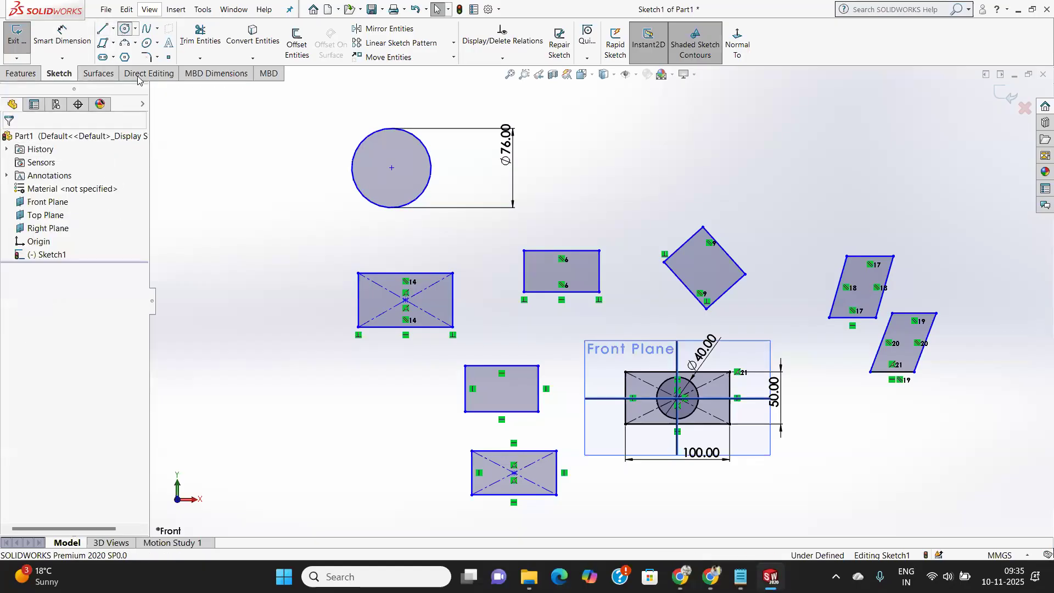
left_click(237, 205)
left_click(244, 243)
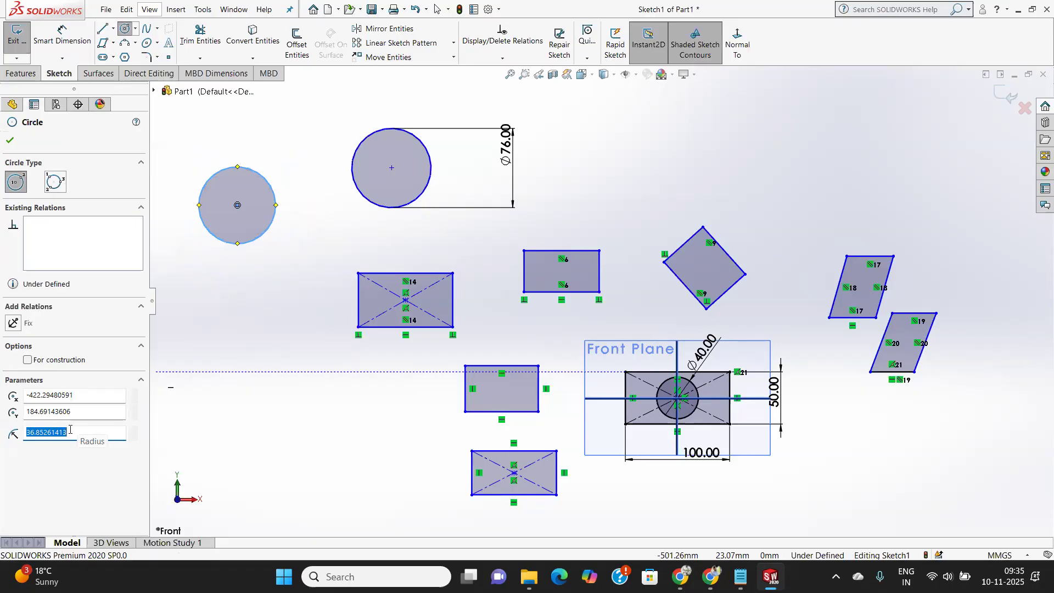
left_click_drag(70, 430, 39, 432)
type("40")
key("Return")
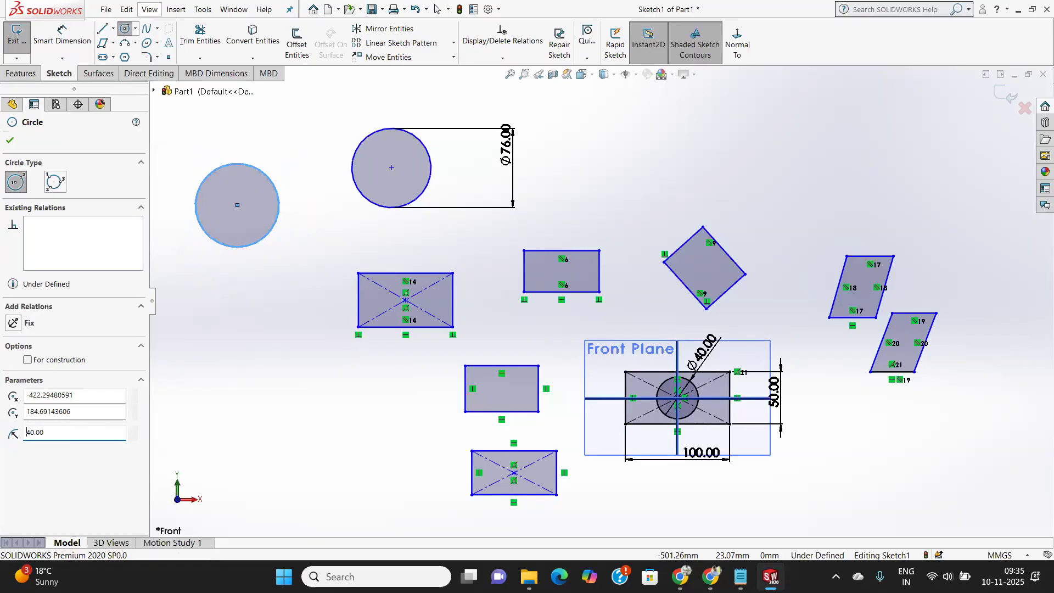
left_click(11, 141)
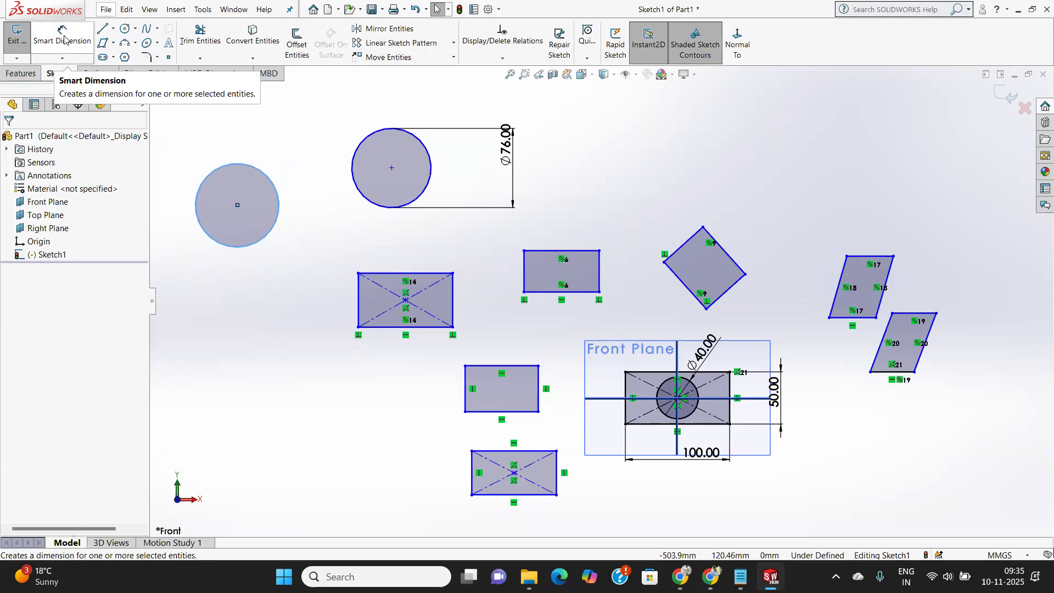
Draw a circle below the leftmost circle and set its radius parameter to 45 mm.
left_click(125, 28)
left_click(221, 335)
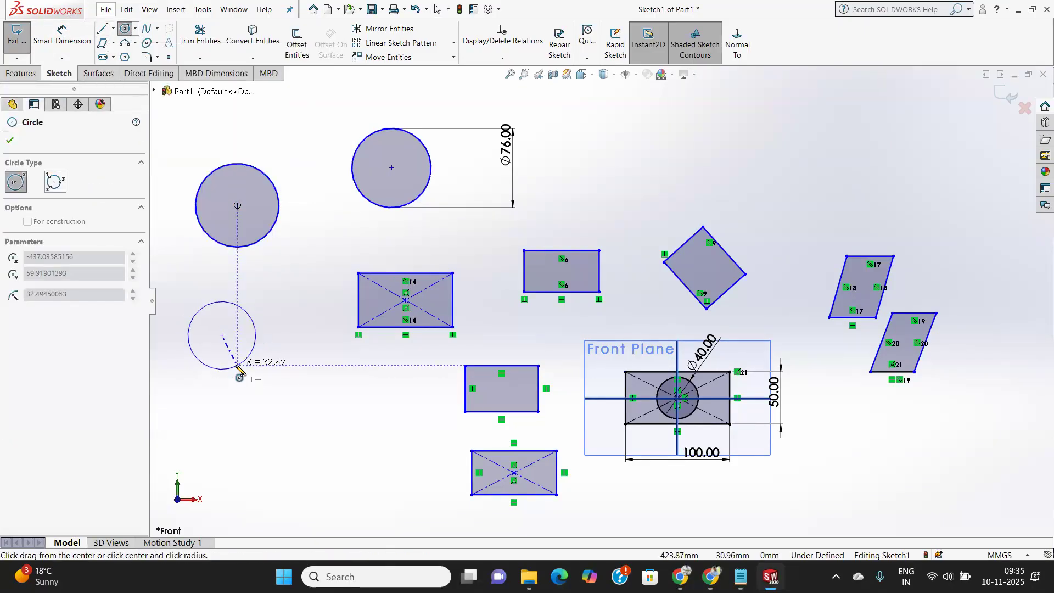
left_click(237, 375)
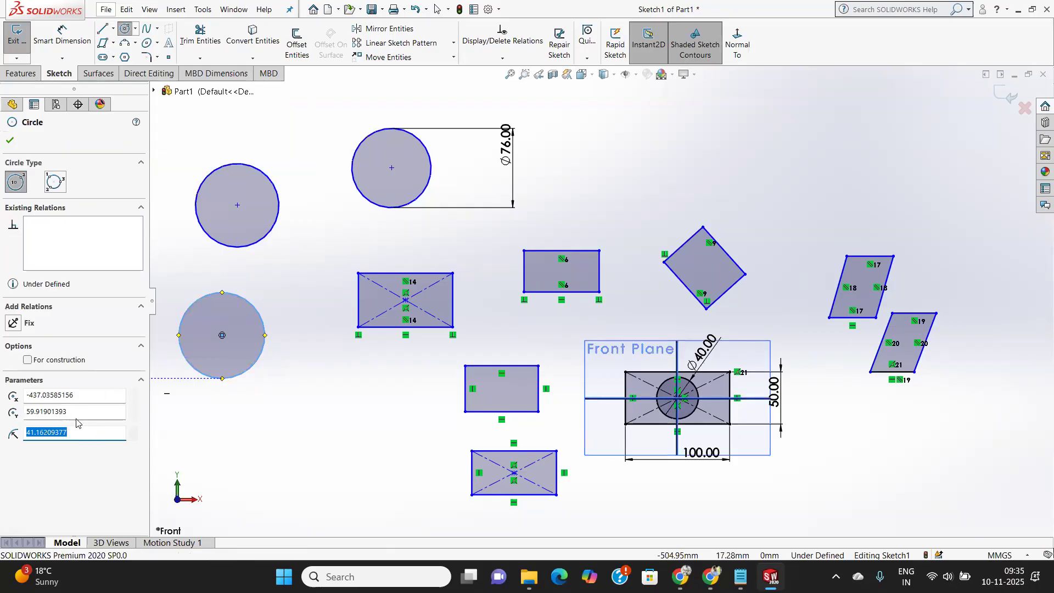
type("45")
key("Return")
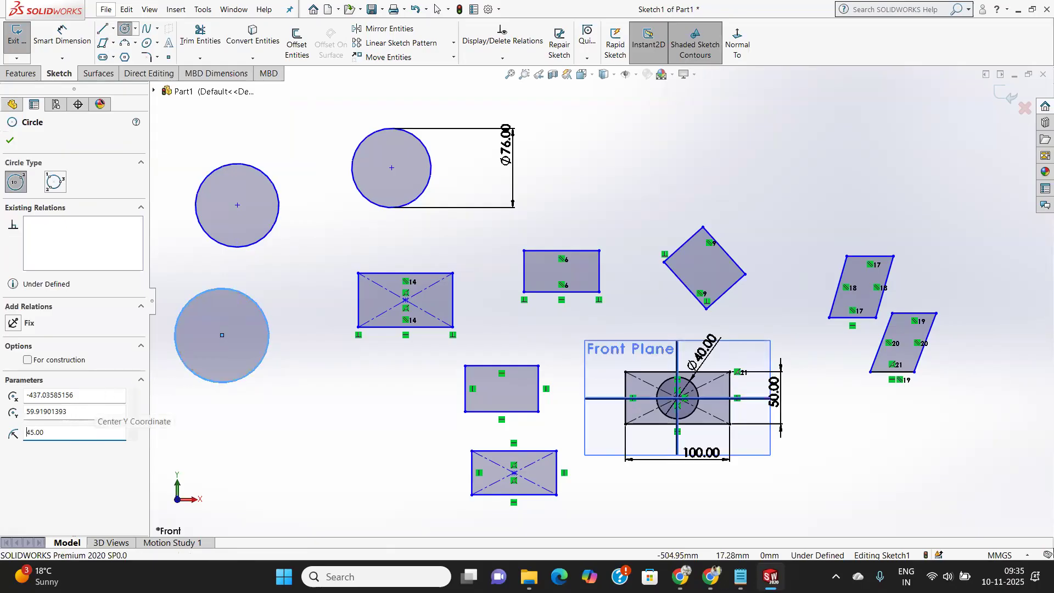
left_click(216, 450)
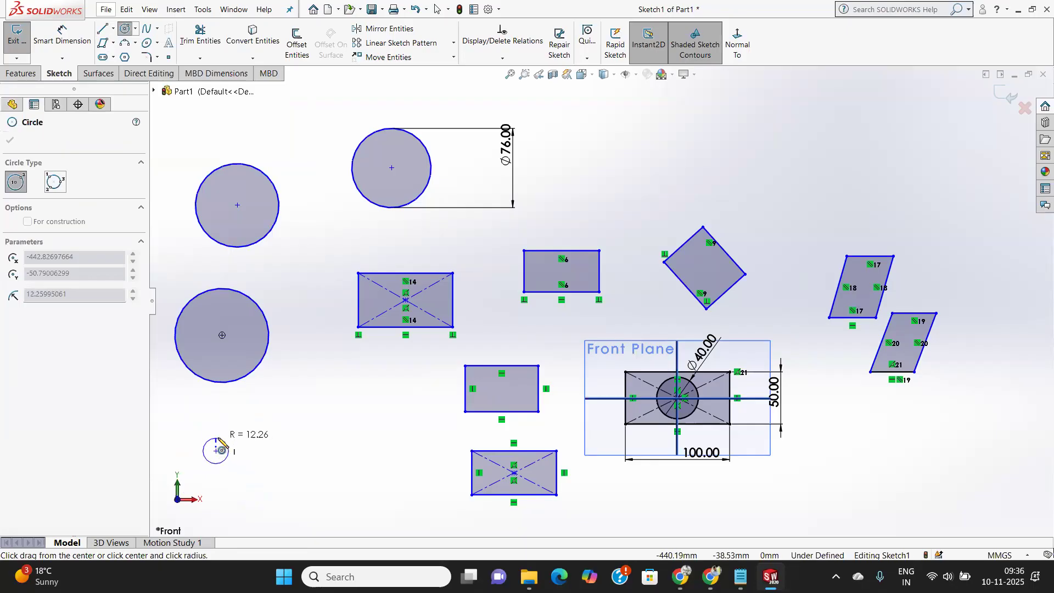
key("Escape")
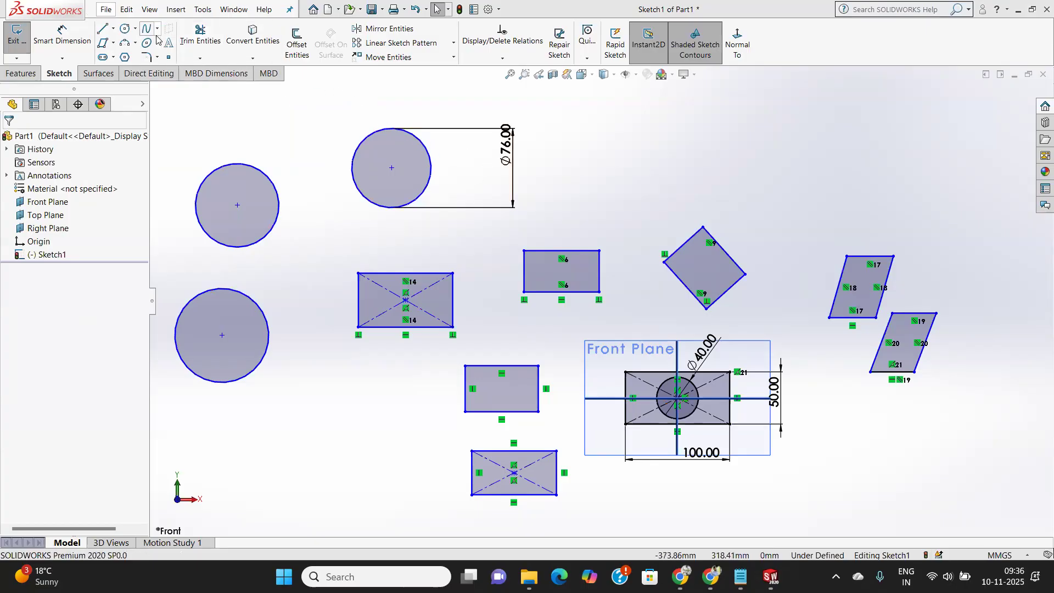
Try a perimeter circle through the lower-left corner, centre and upper-left corner of the leftmost rectangle with diagonals, and undo it.
left_click(135, 30)
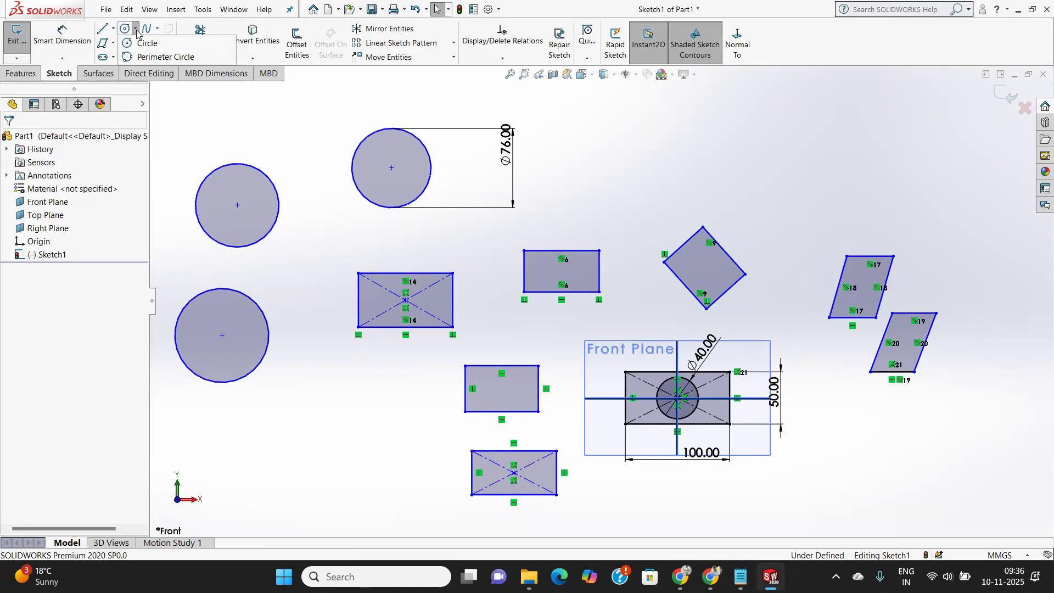
left_click(157, 58)
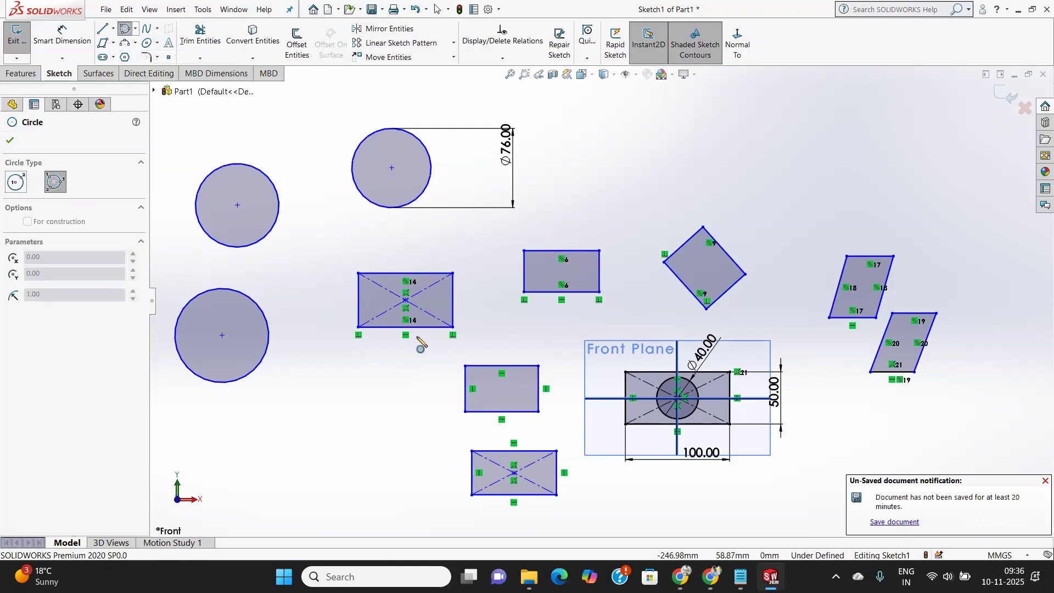
left_click(358, 327)
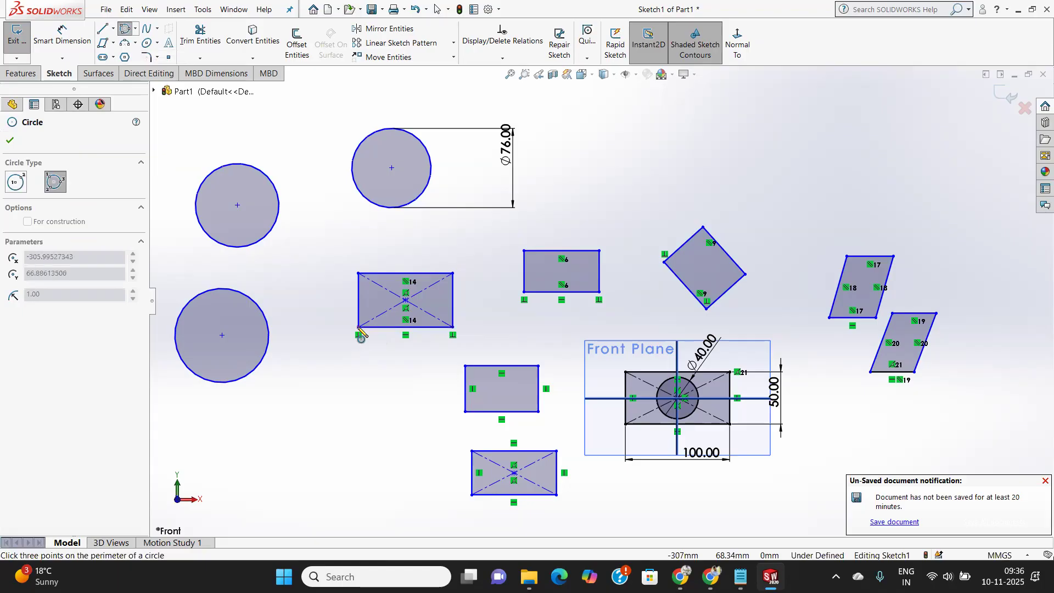
left_click(406, 300)
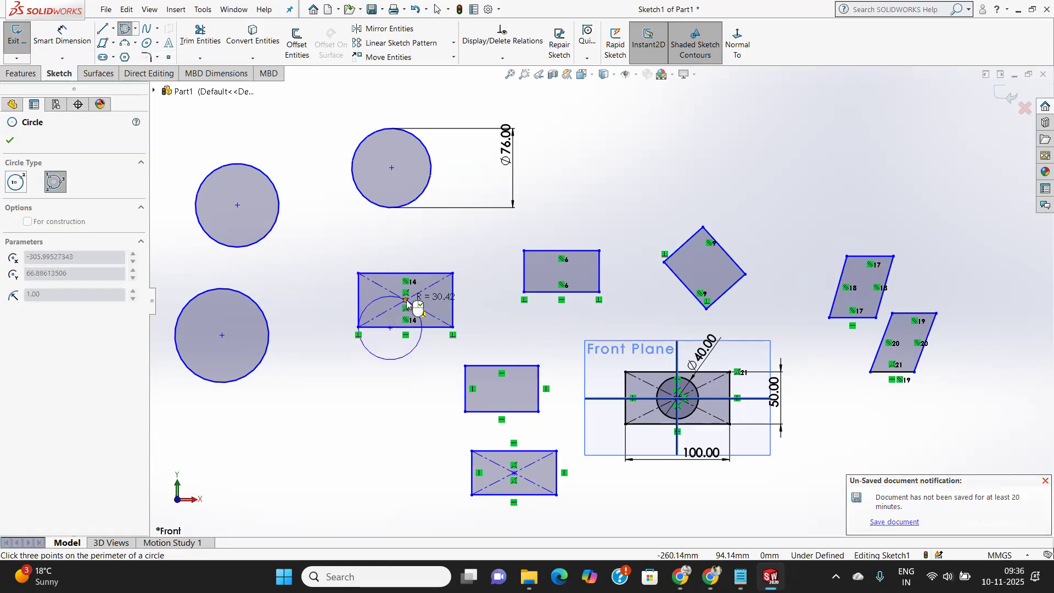
left_click(359, 274)
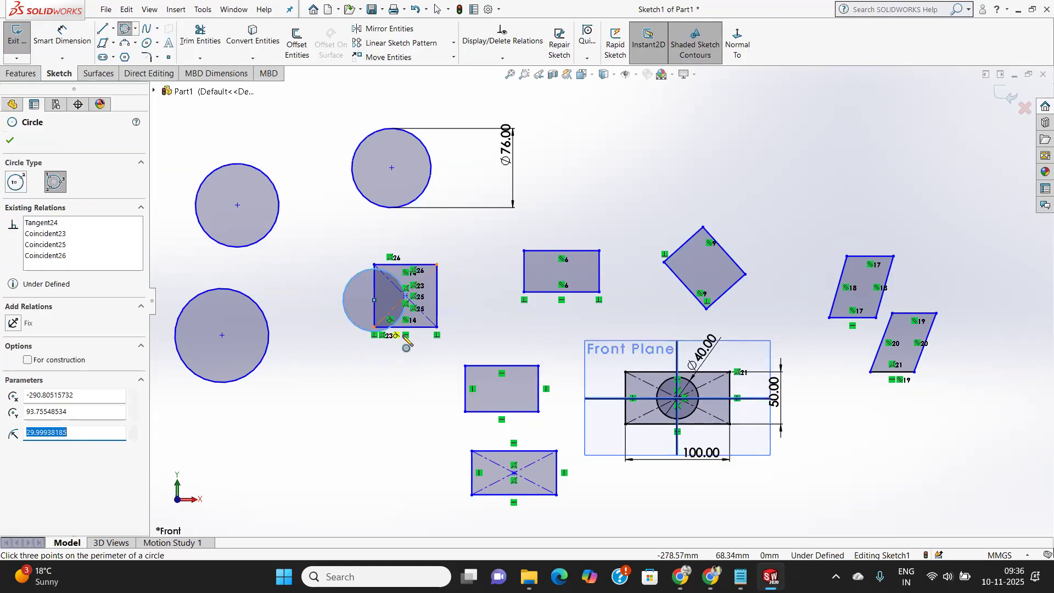
key("Escape")
key("ctrl+z")
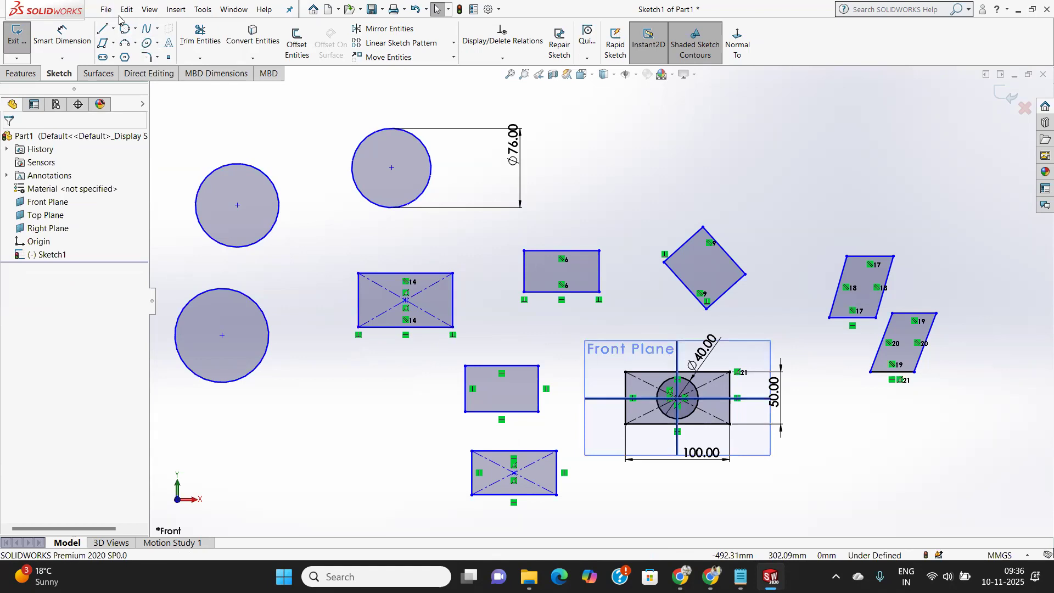
Draw a perimeter circle of about 41 mm radius in the empty area above the tilted rectangle.
left_click(680, 175)
left_click(752, 176)
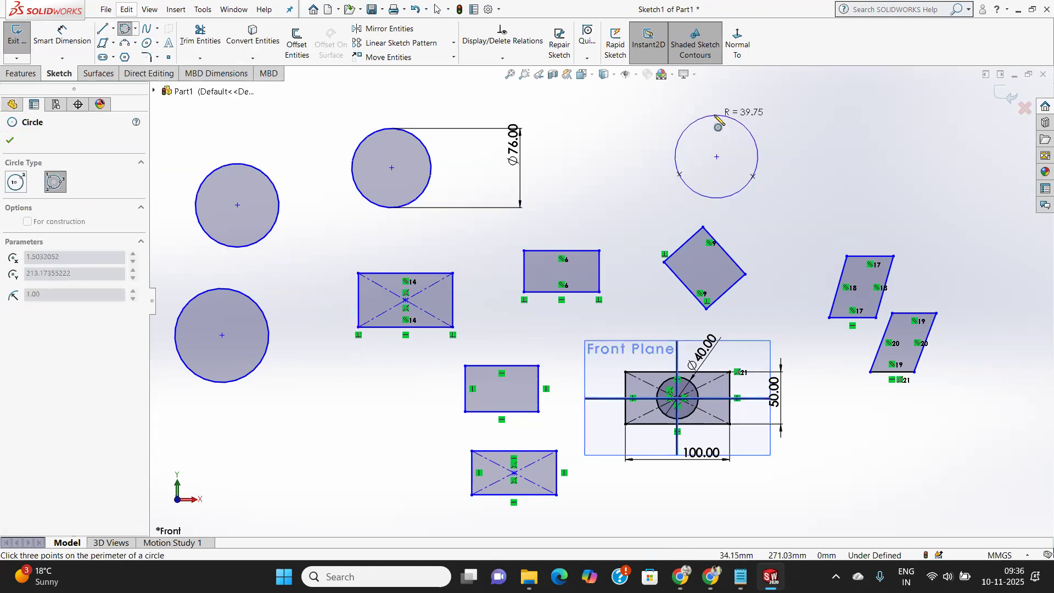
left_click(747, 183)
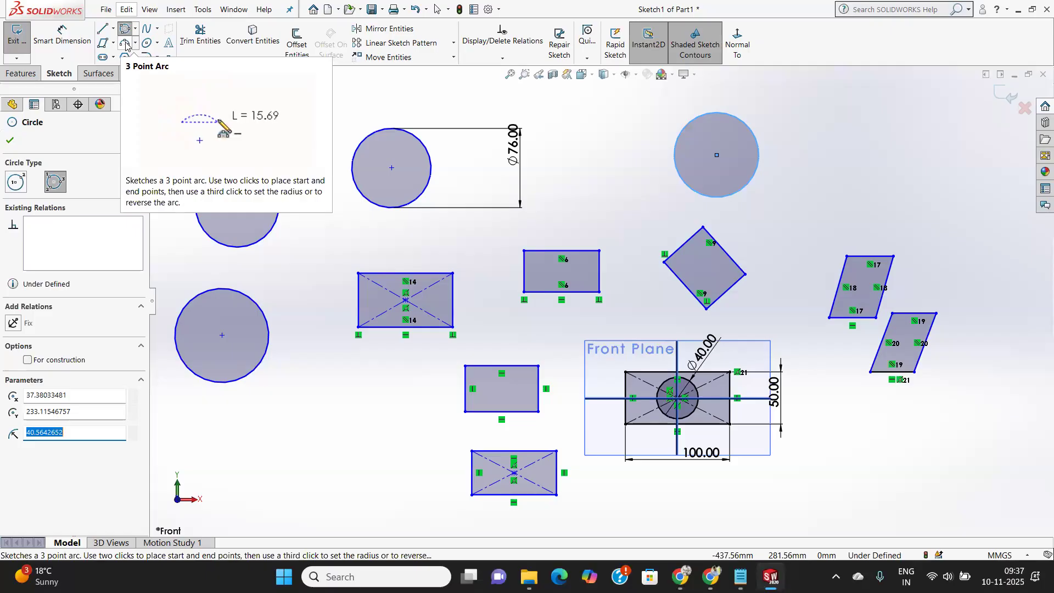
Draw a three-point arc of about 33 mm radius, arching upward, to the right of the perimeter circle and above the parallelograms.
left_click(125, 44)
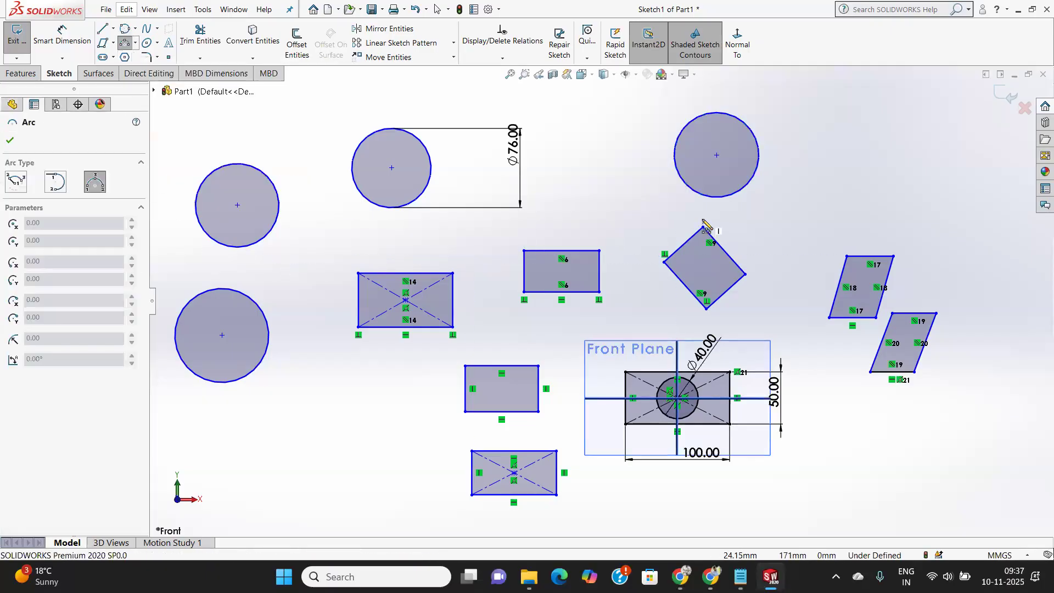
scroll(714, 229, "up", 2)
scroll(878, 244, "down", 3)
scroll(883, 250, "down", 1)
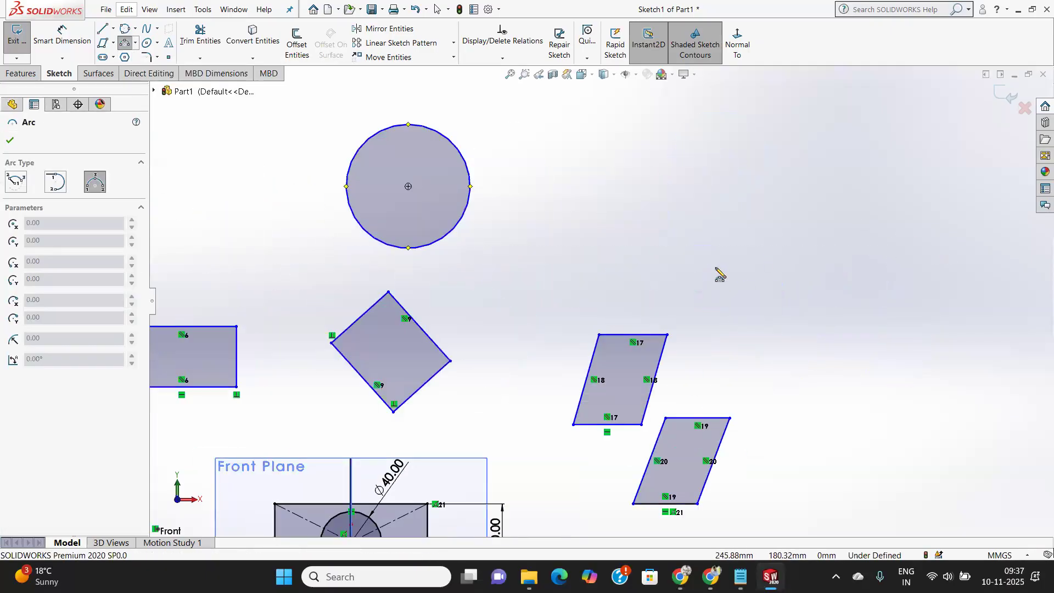
left_click(723, 200)
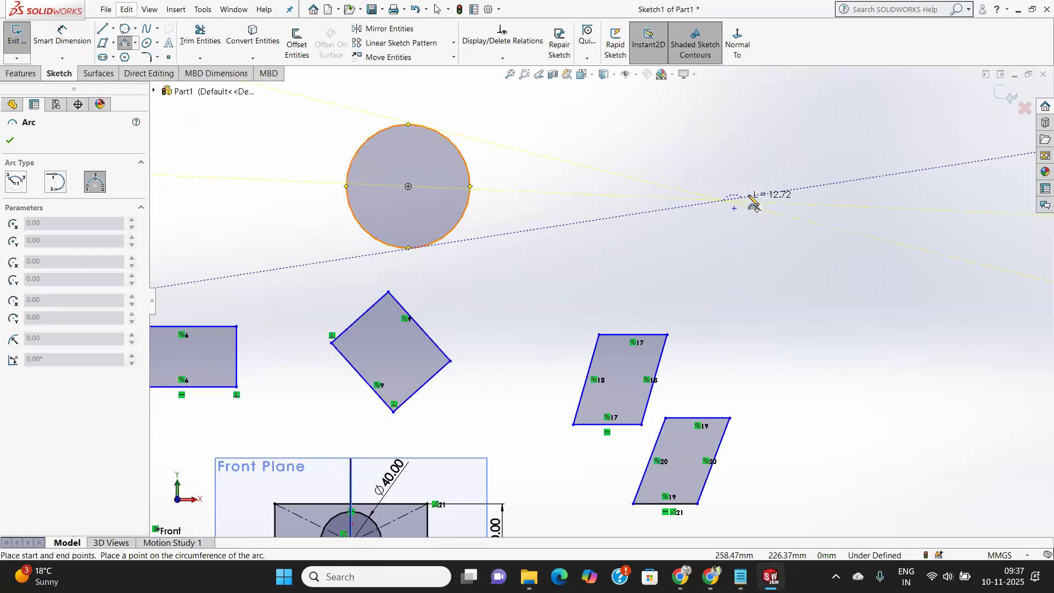
left_click(823, 201)
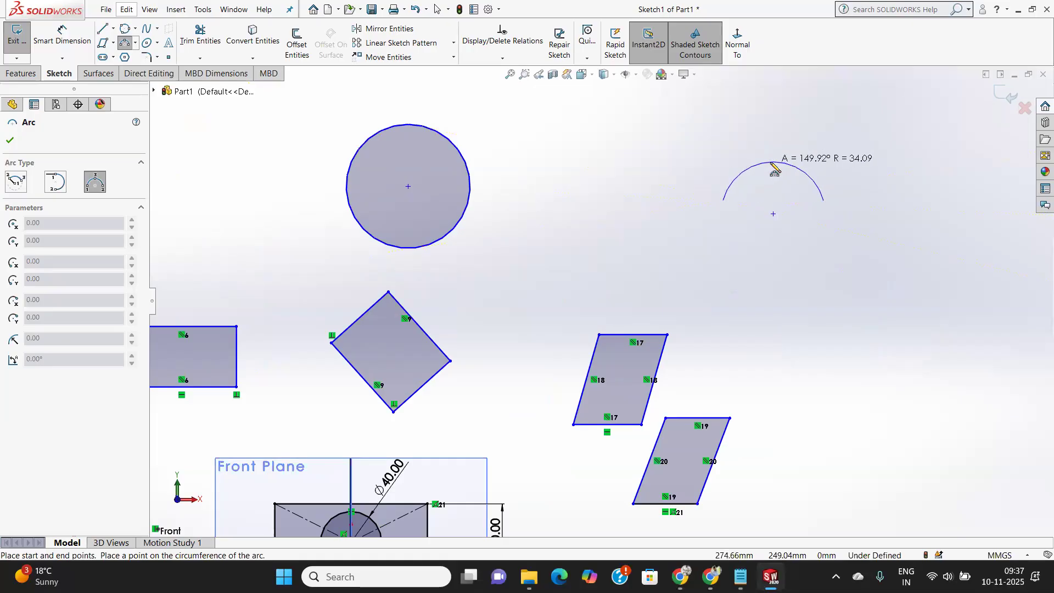
left_click(773, 155)
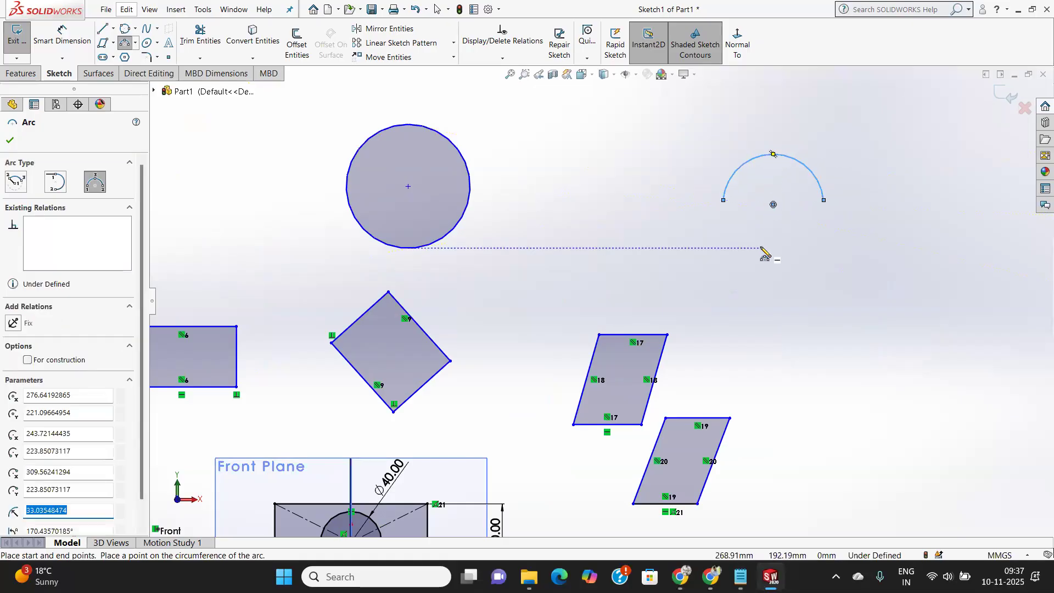
left_click(8, 141)
Dimension the three-point arc's radius as 25 mm.
left_click(62, 35)
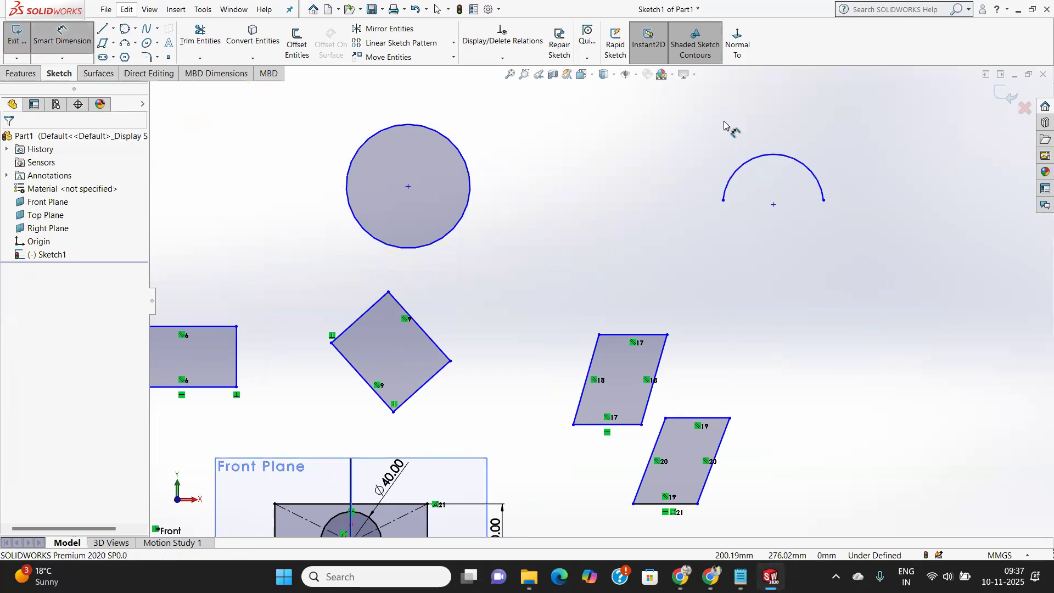
left_click(794, 162)
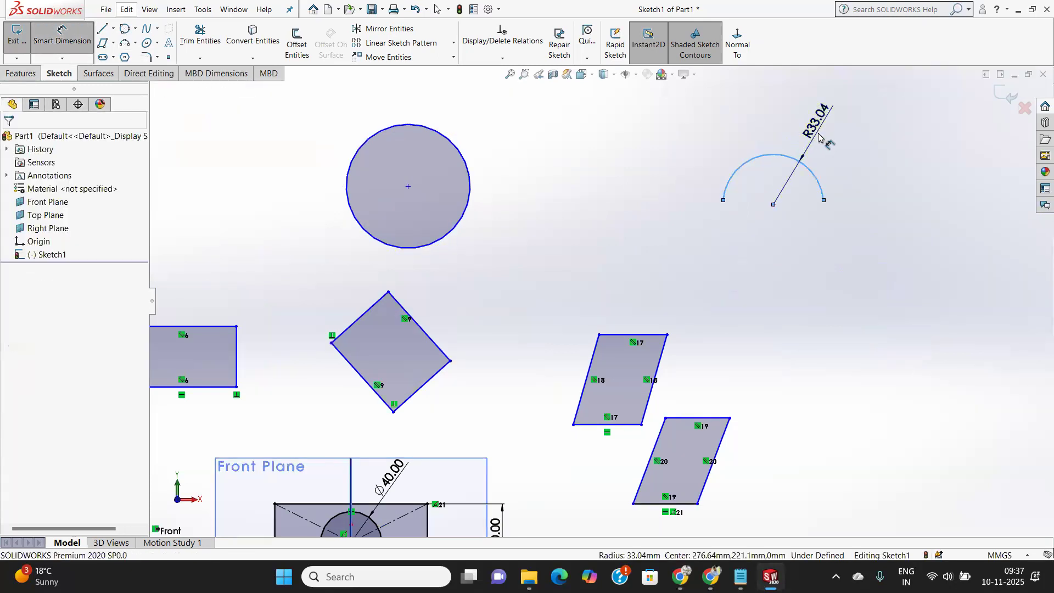
left_click(790, 160)
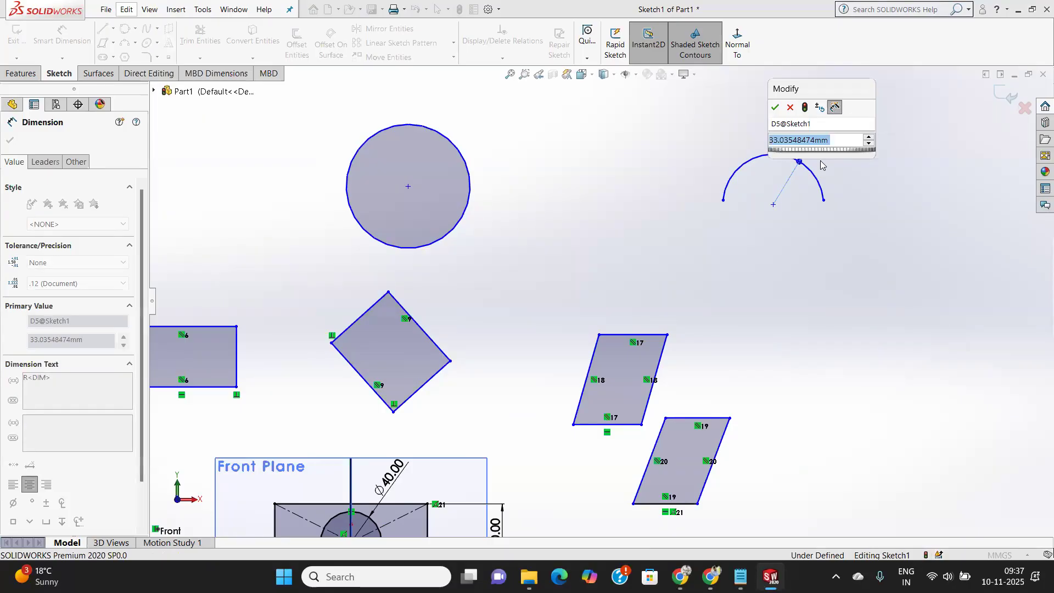
type("25")
key("Return")
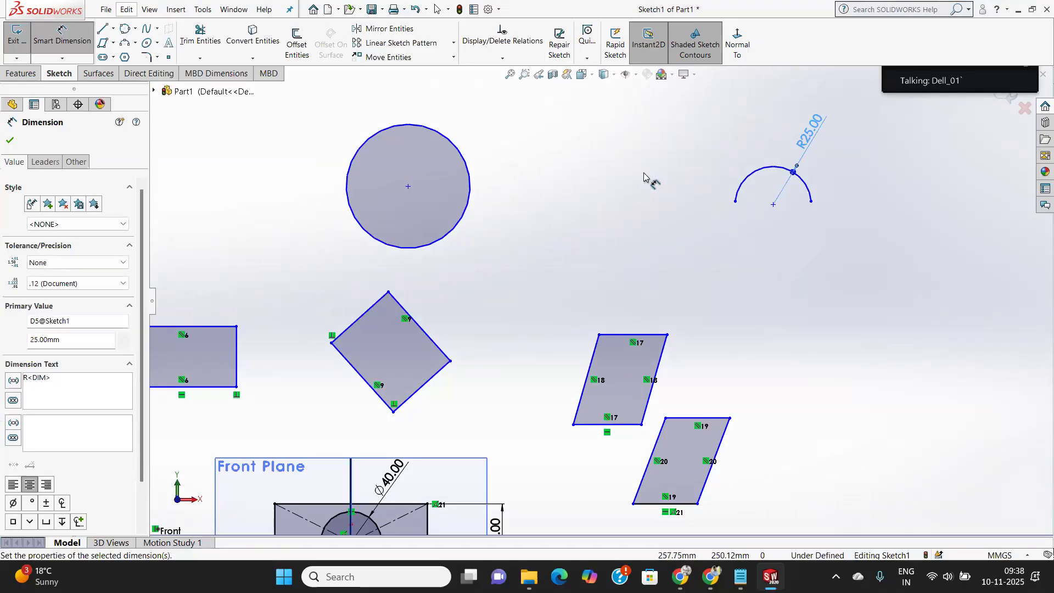
Draw a 180° centerpoint arc centred on the top edge's midpoint of the rectangle left of the tilted one, joining its upper corners.
left_click(136, 43)
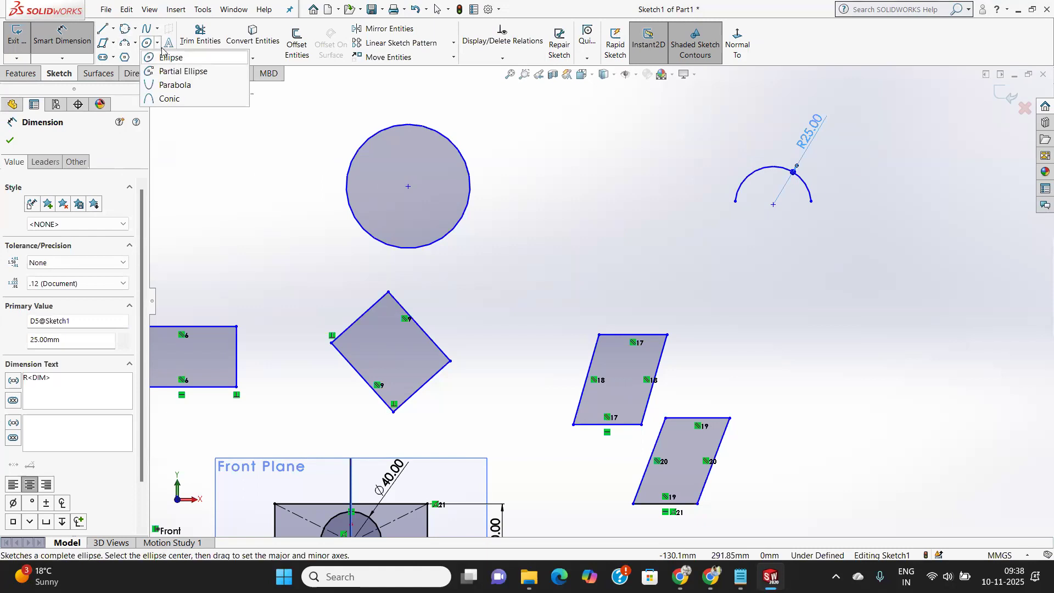
mouse_move(135, 29)
left_click(183, 131)
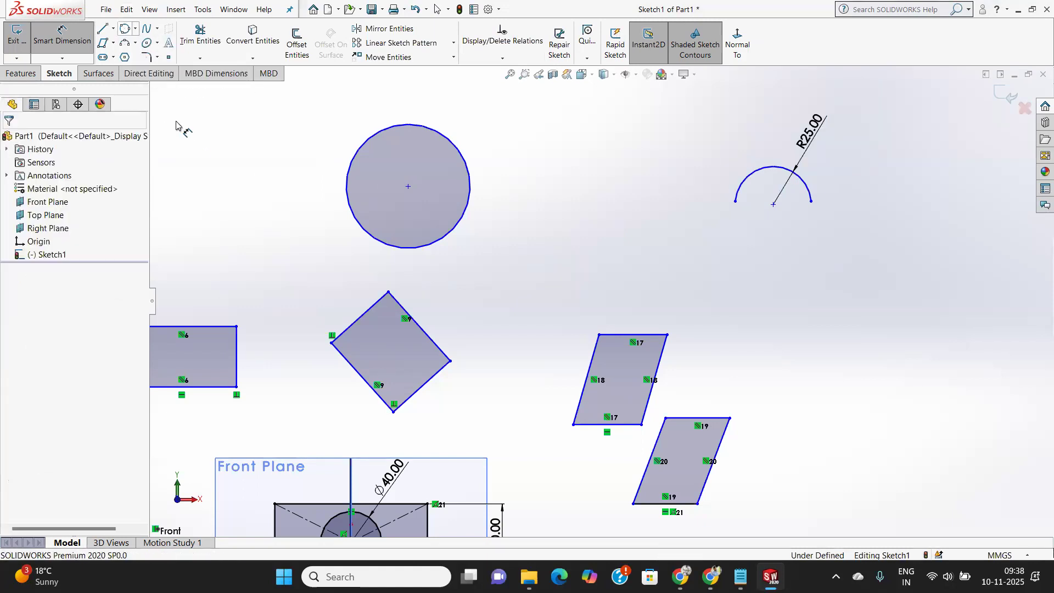
left_click(135, 44)
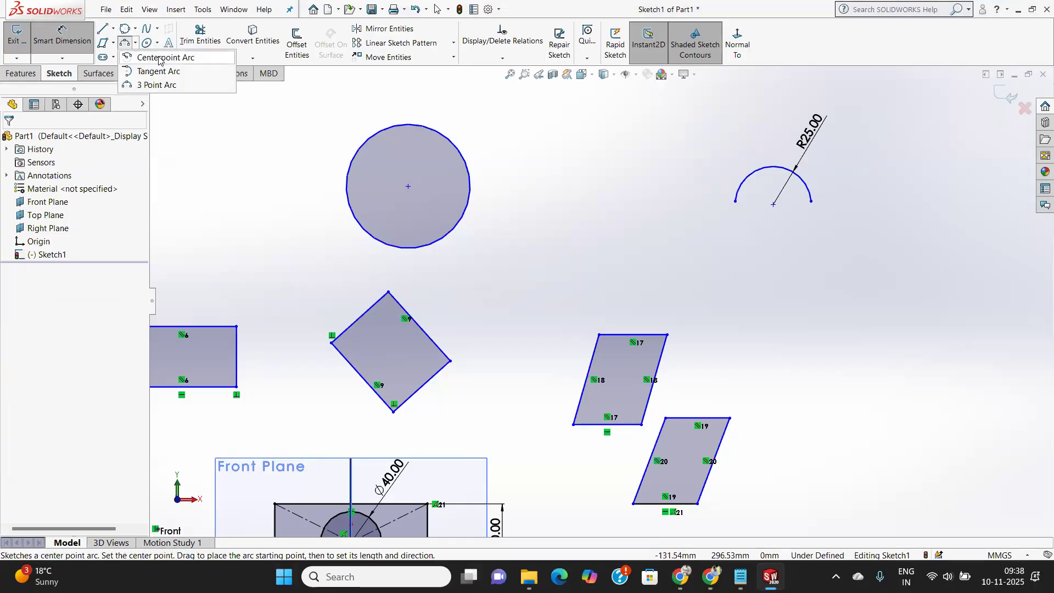
left_click(158, 58)
scroll(475, 383, "down", 3)
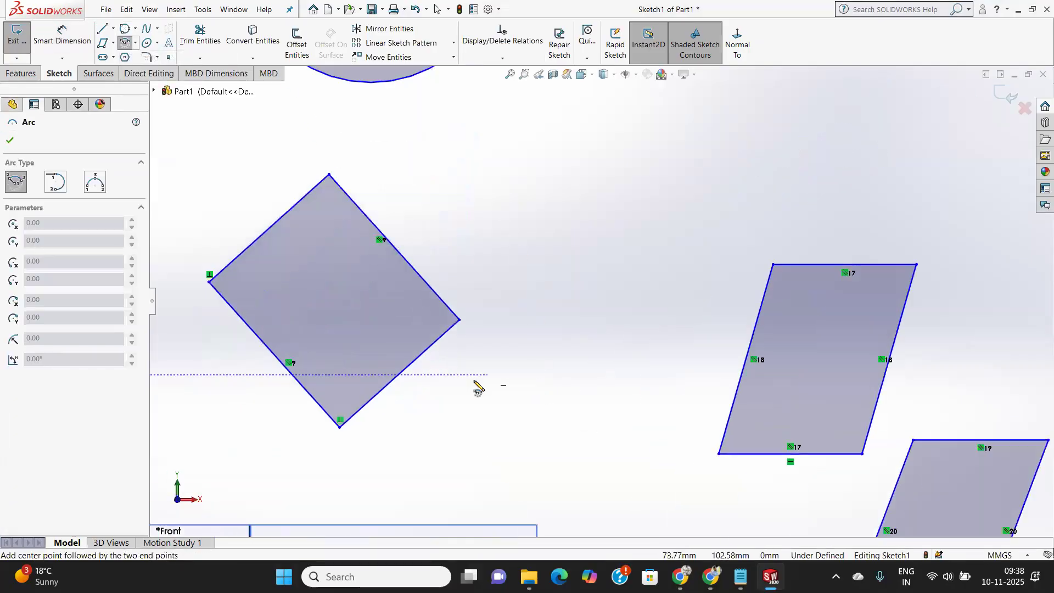
scroll(476, 383, "up", 5)
scroll(329, 289, "down", 3)
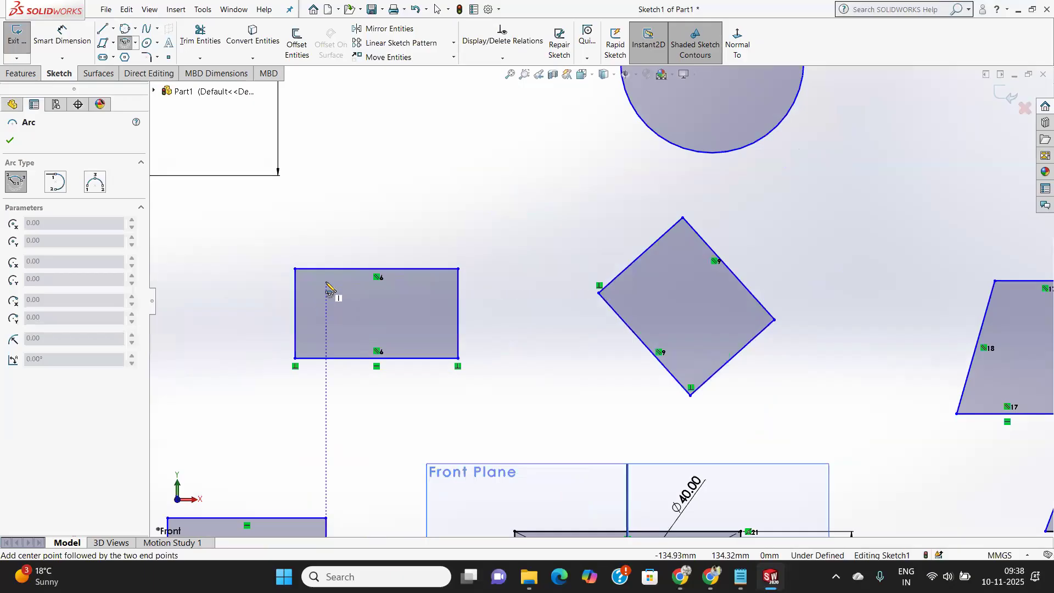
left_click(376, 269)
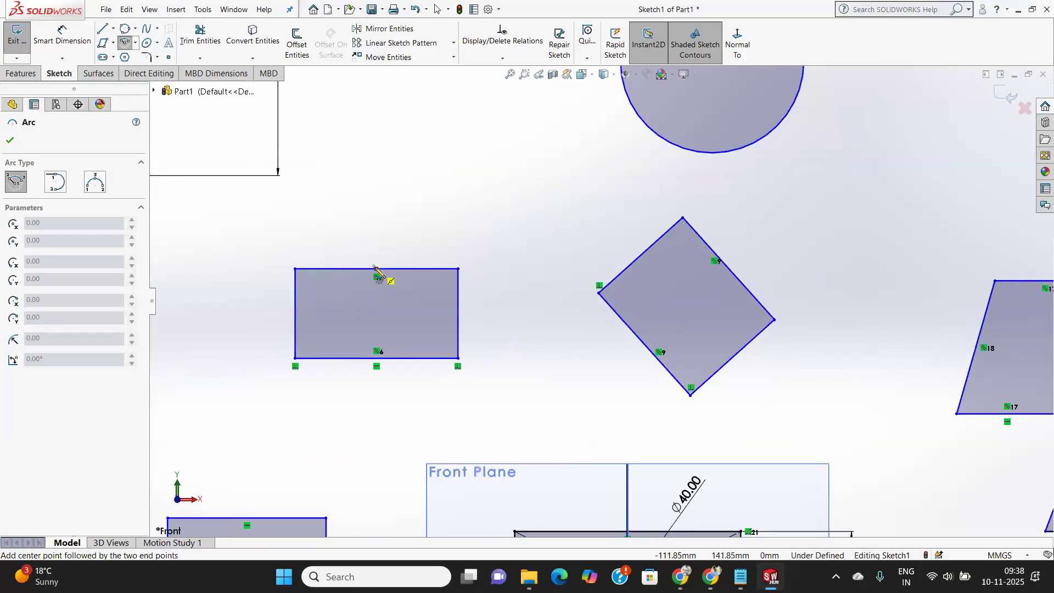
left_click(457, 269)
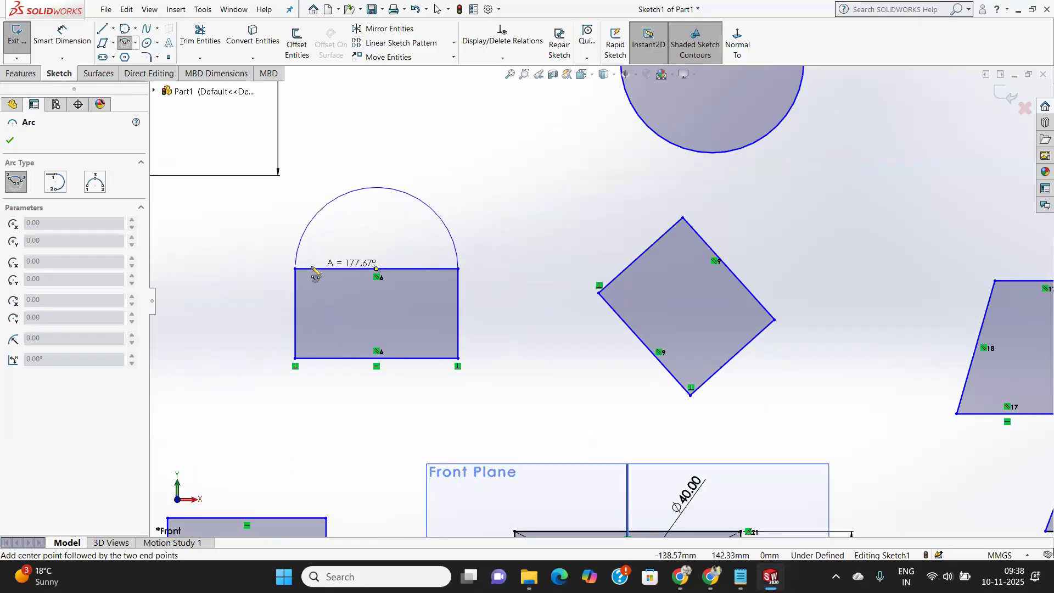
left_click(296, 269)
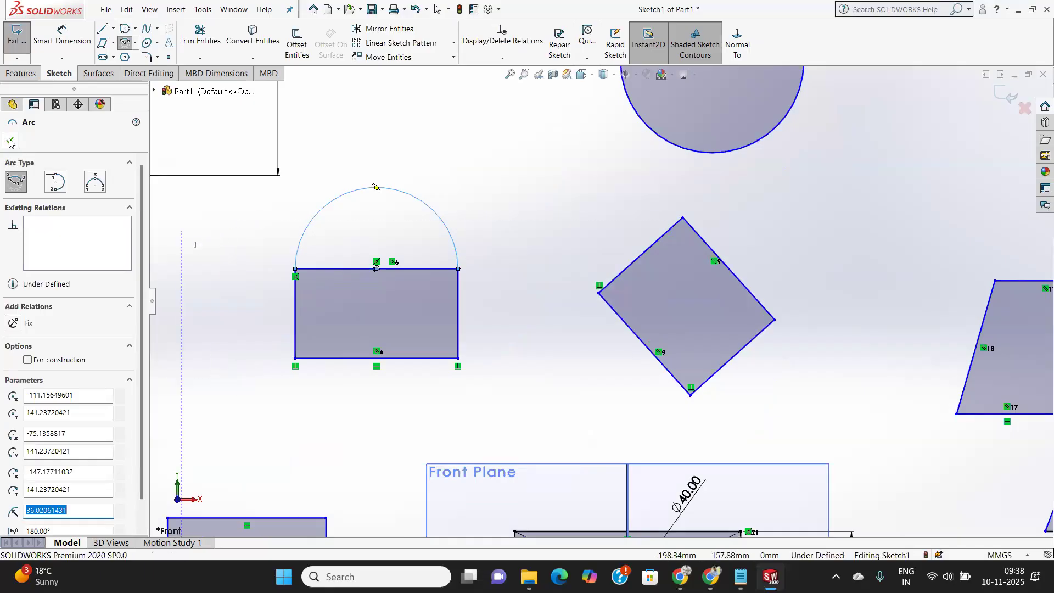
left_click(10, 141)
Draw a 90° centerpoint arc of about 43 mm radius below and to the right of the 25 mm arc.
left_click(127, 46)
scroll(443, 198, "down", 3)
scroll(444, 199, "up", 9)
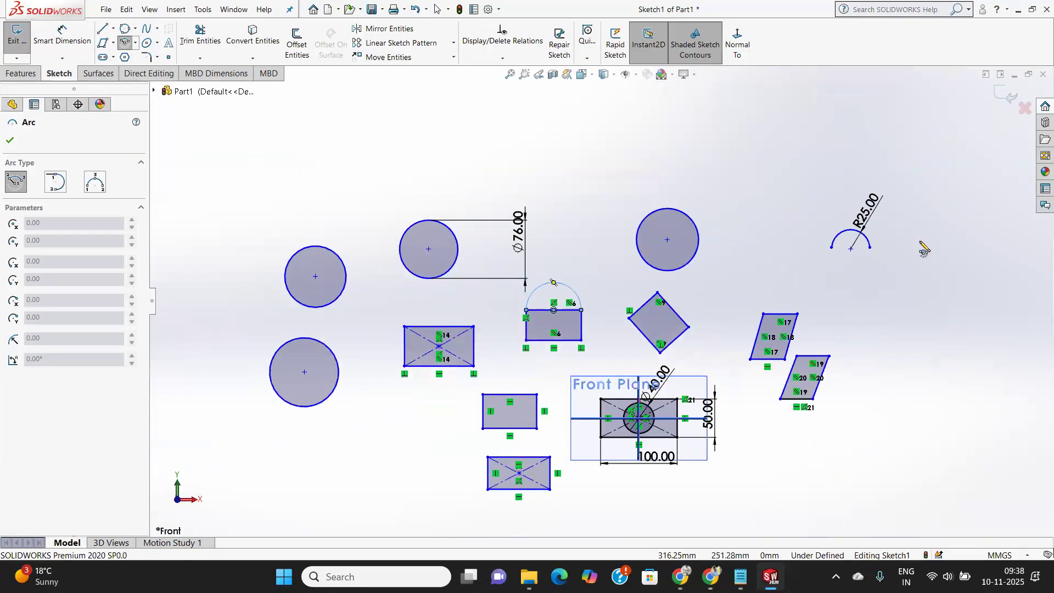
scroll(924, 248, "down", 3)
left_click(820, 275)
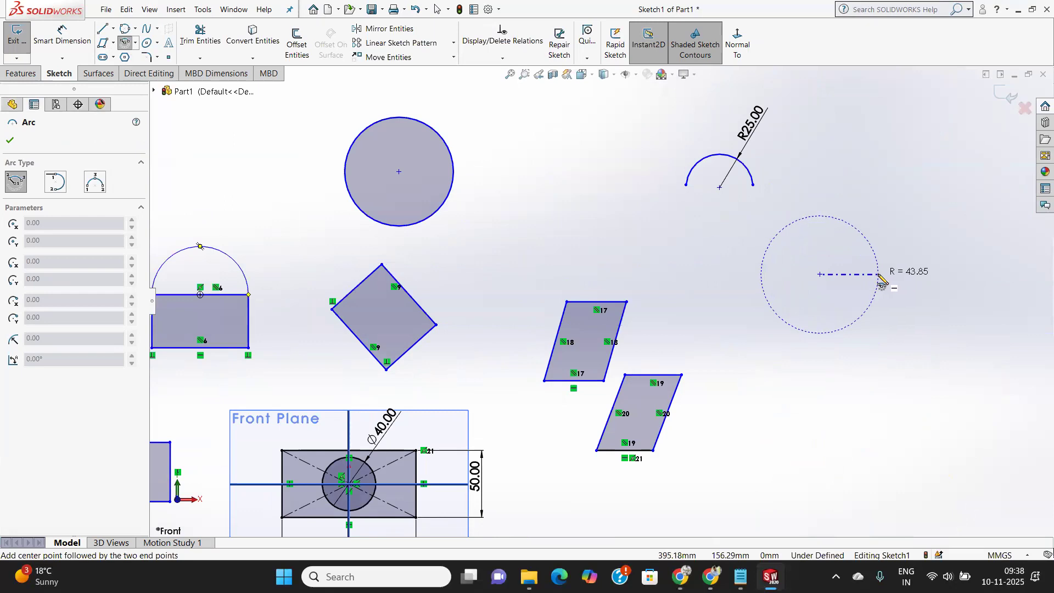
left_click(878, 275)
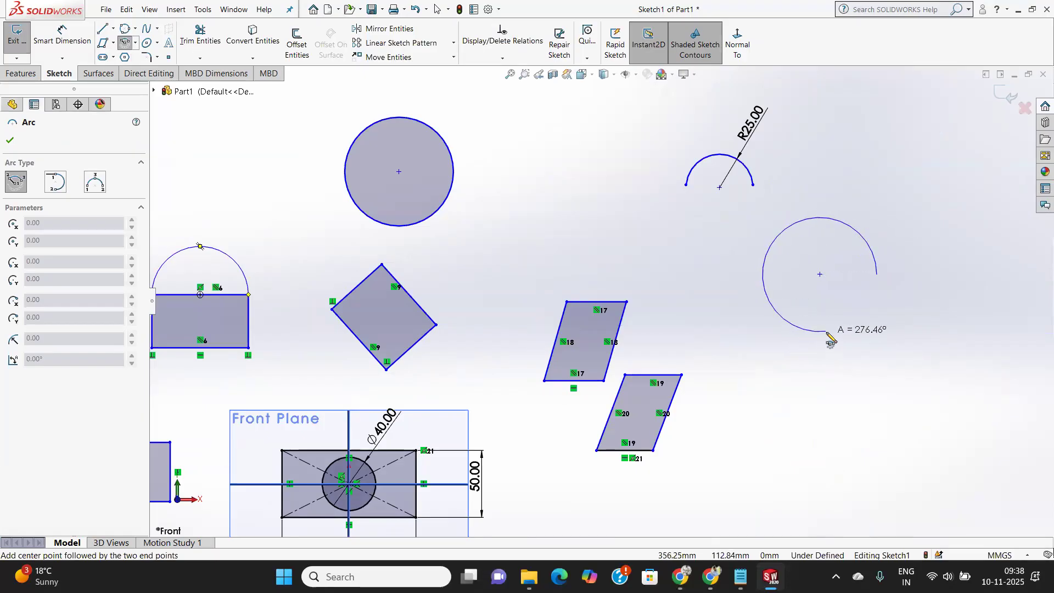
left_click(820, 217)
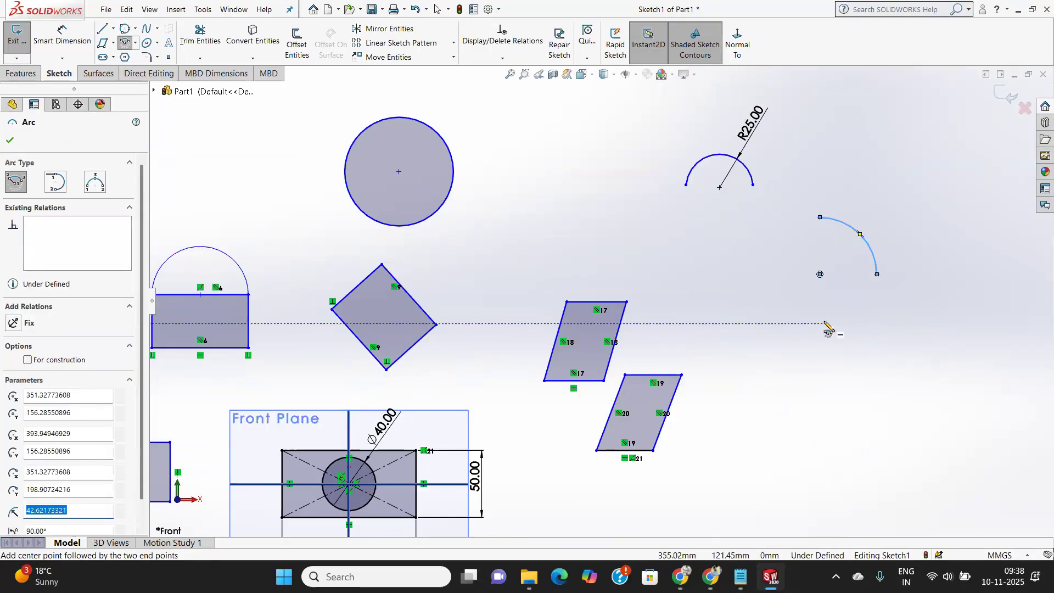
left_click(7, 141)
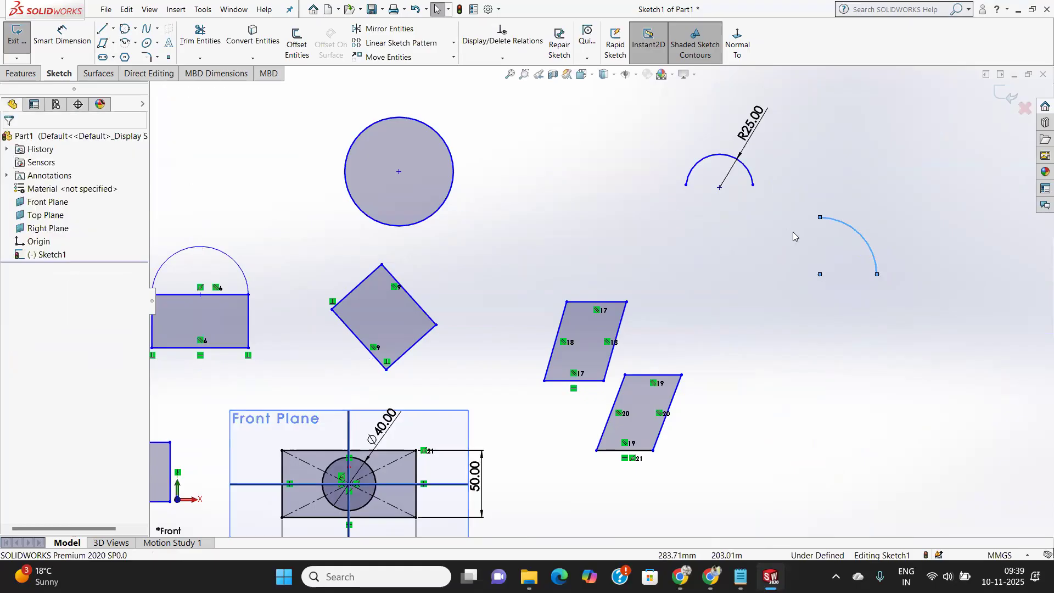
Draw a tangent arc from the upper-right corner of the upper parallelogram, ending to its right above the lower parallelogram.
left_click(136, 43)
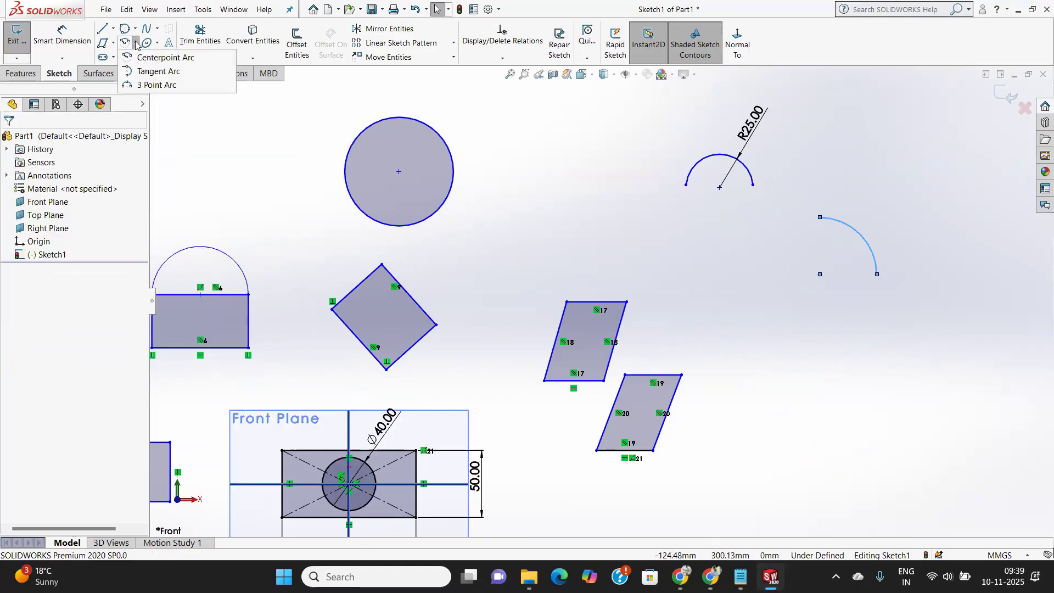
mouse_move(146, 45)
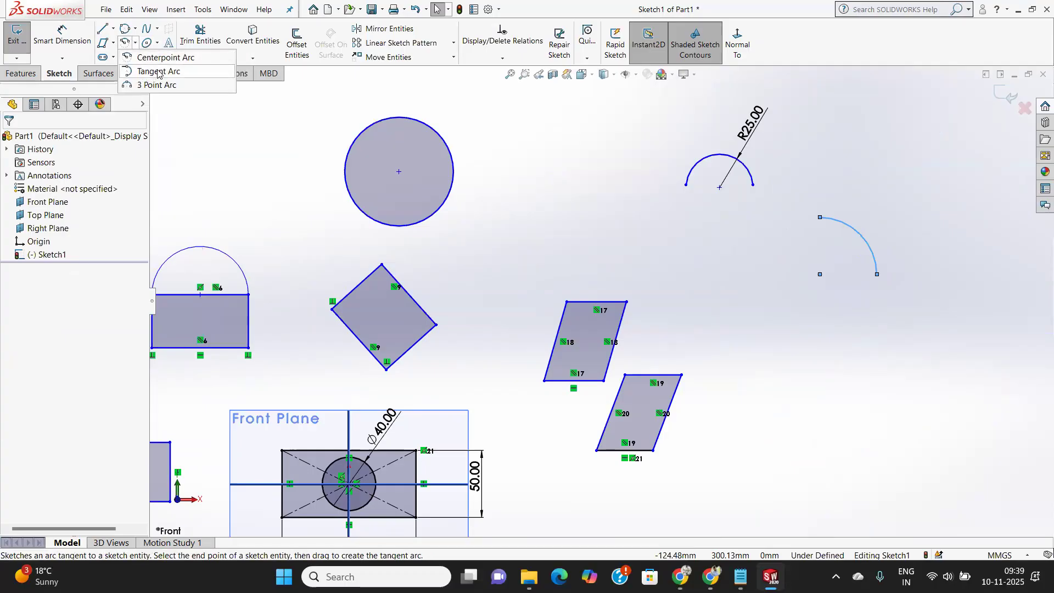
left_click(157, 71)
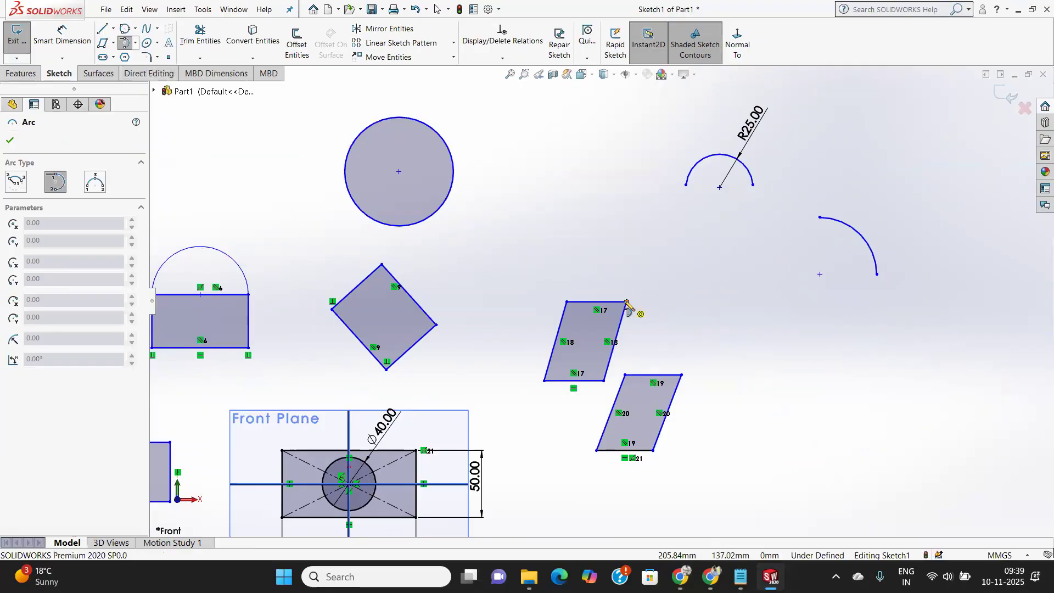
left_click(627, 301)
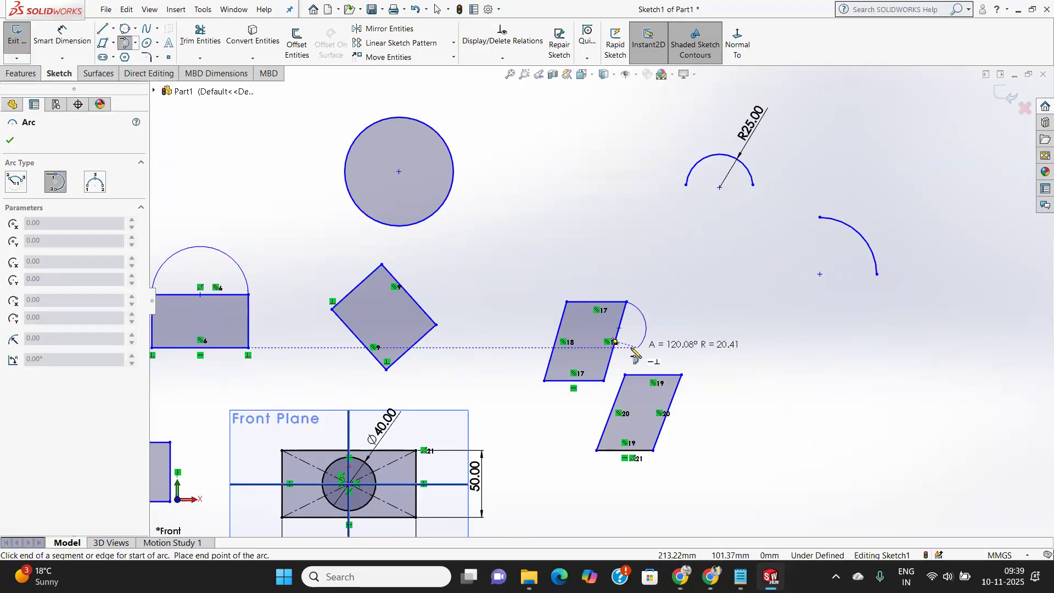
left_click(693, 341)
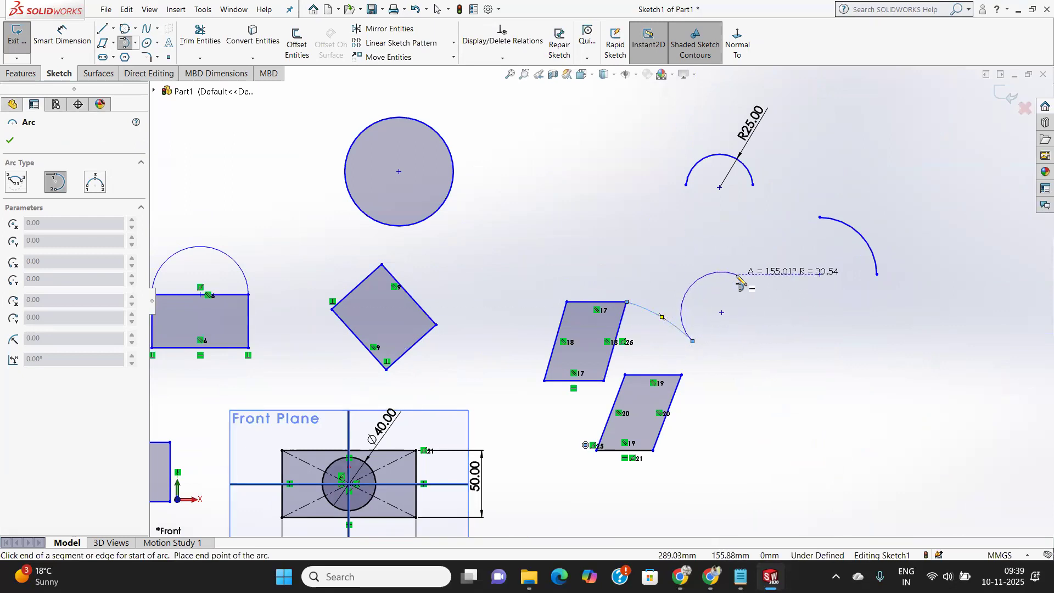
Continue the tangent arc chain in a curl to the right, closing it back at the upper parallelogram's upper-right corner.
left_click(738, 275)
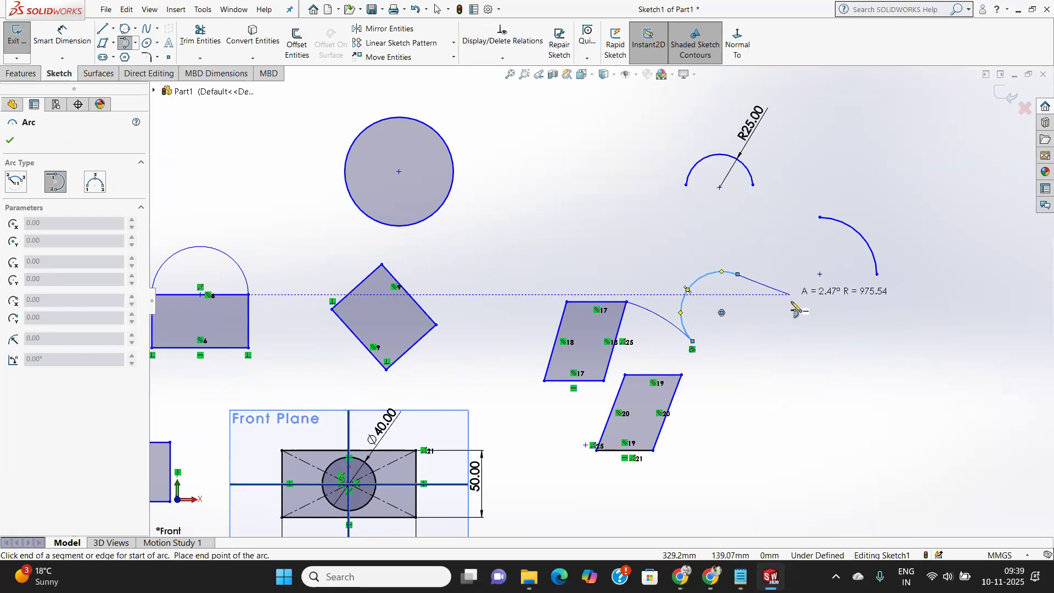
left_click(734, 328)
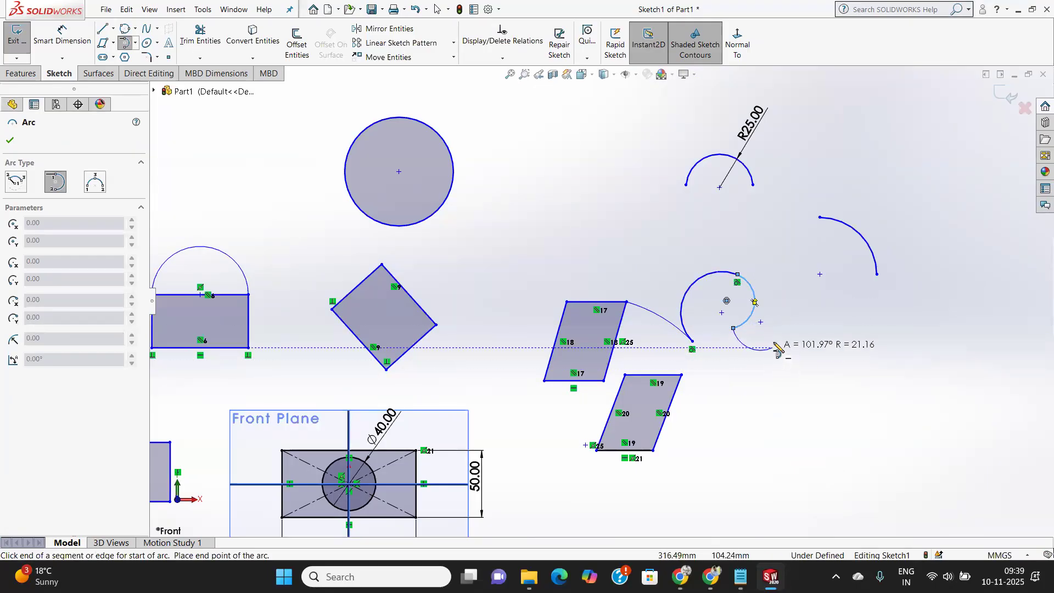
left_click(794, 275)
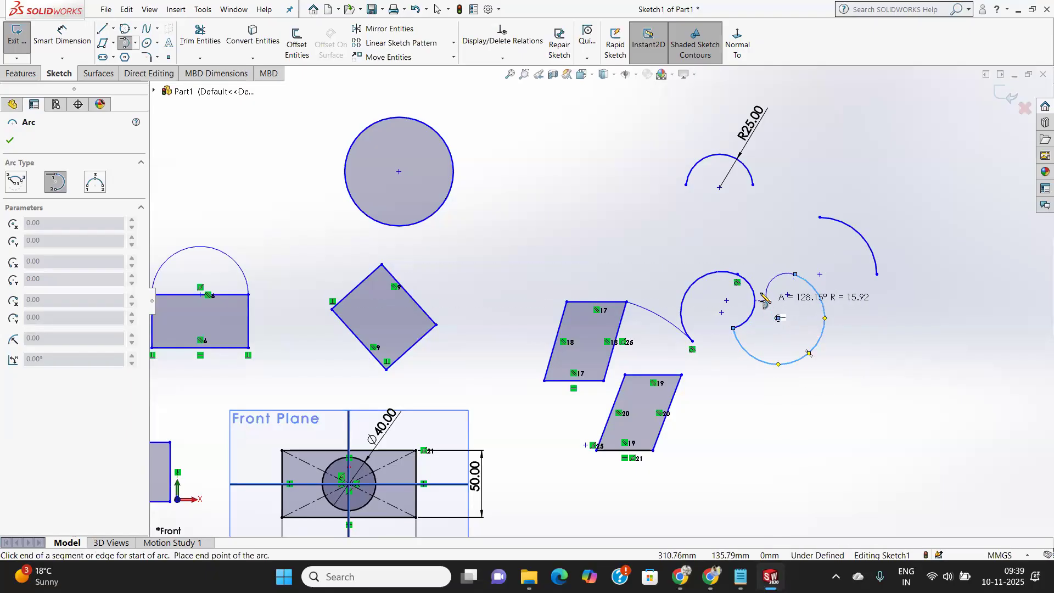
left_click(733, 255)
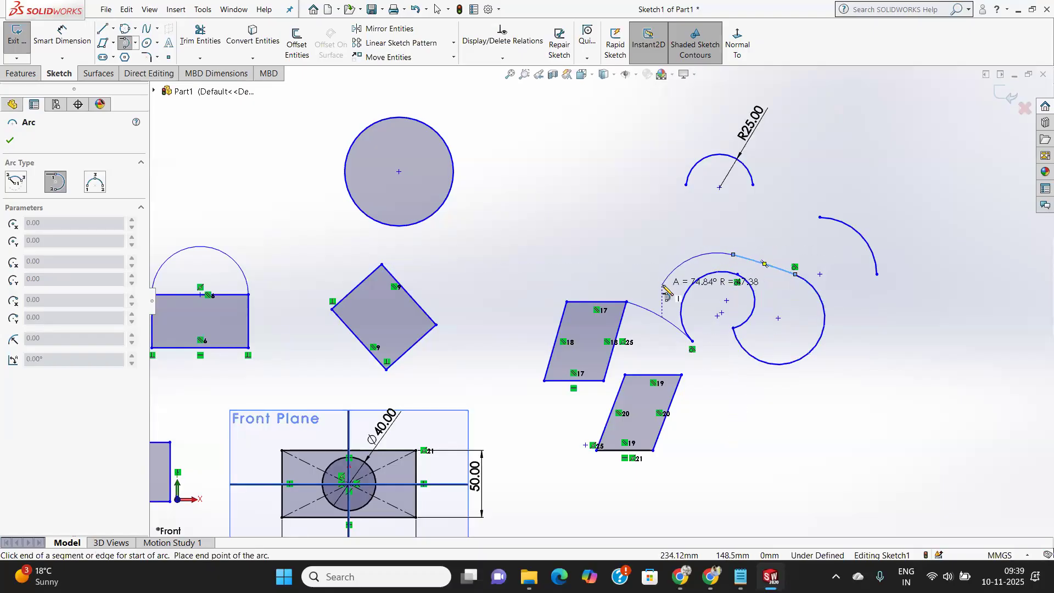
left_click(628, 301)
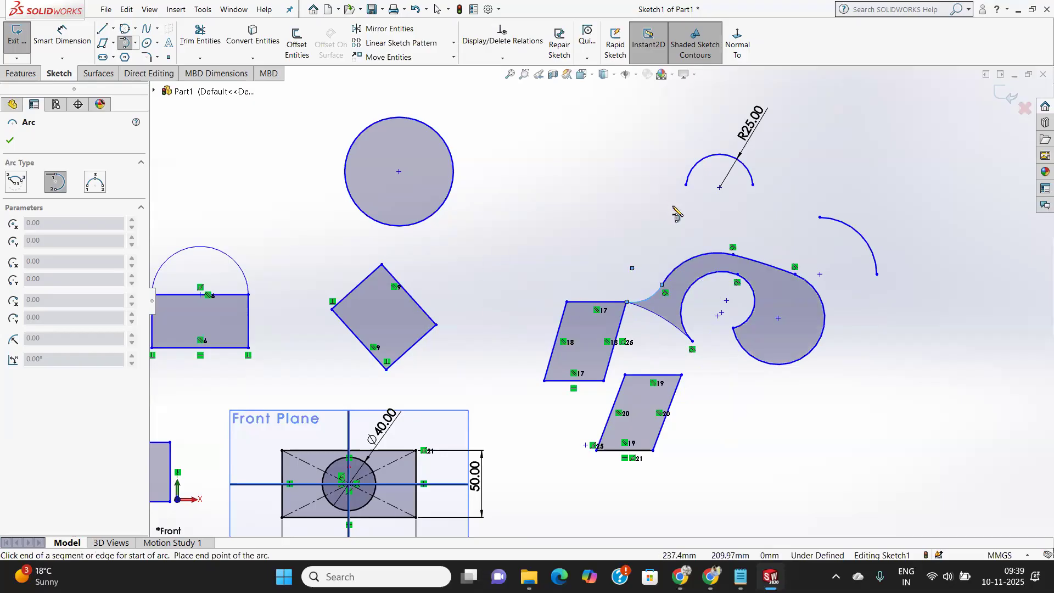
right_click(623, 232)
left_click(640, 235)
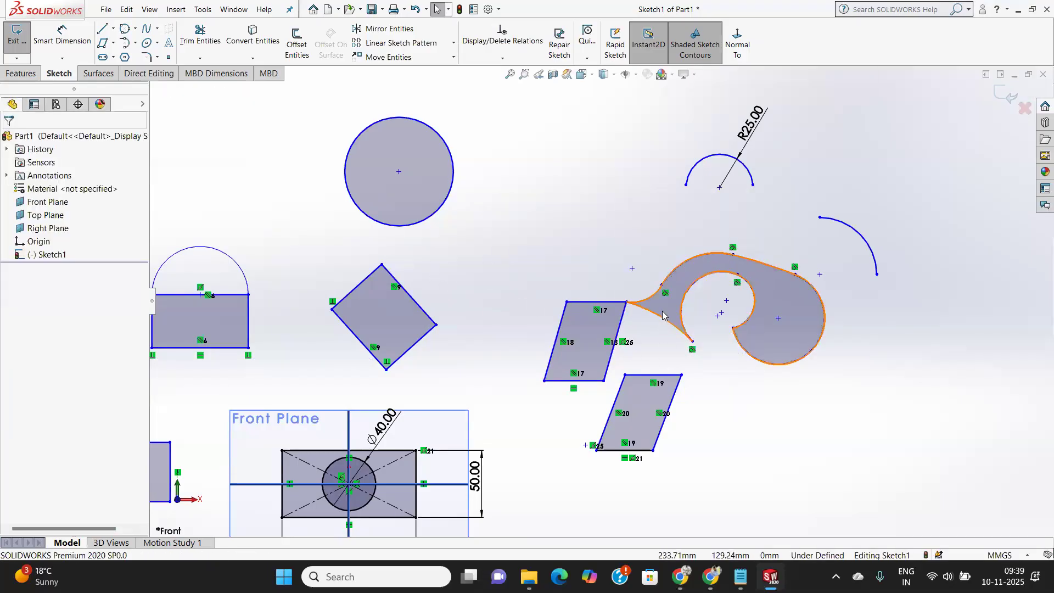
Try to start a tangent arc in empty space to the right of the 90° centerpoint arc.
scroll(662, 313, "down", 3)
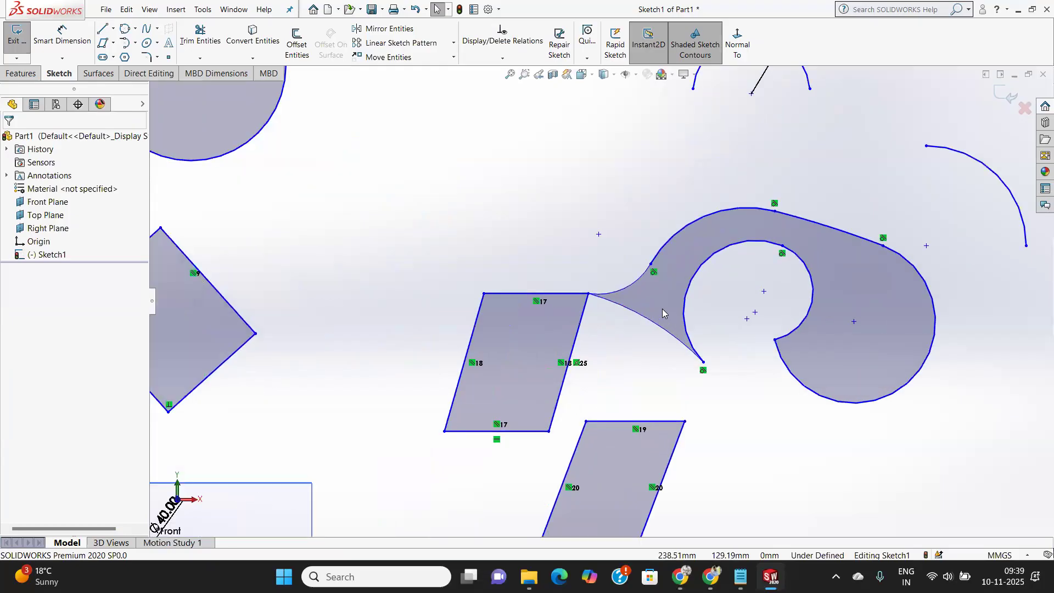
scroll(662, 313, "up", 4)
scroll(662, 314, "up", 3)
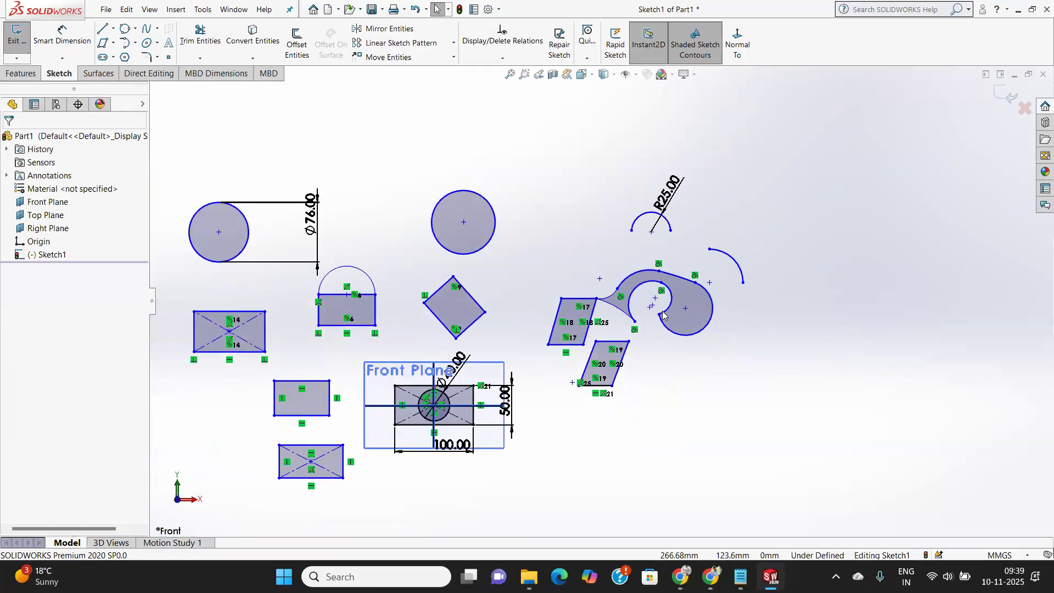
scroll(744, 352, "up", 2)
scroll(744, 351, "down", 5)
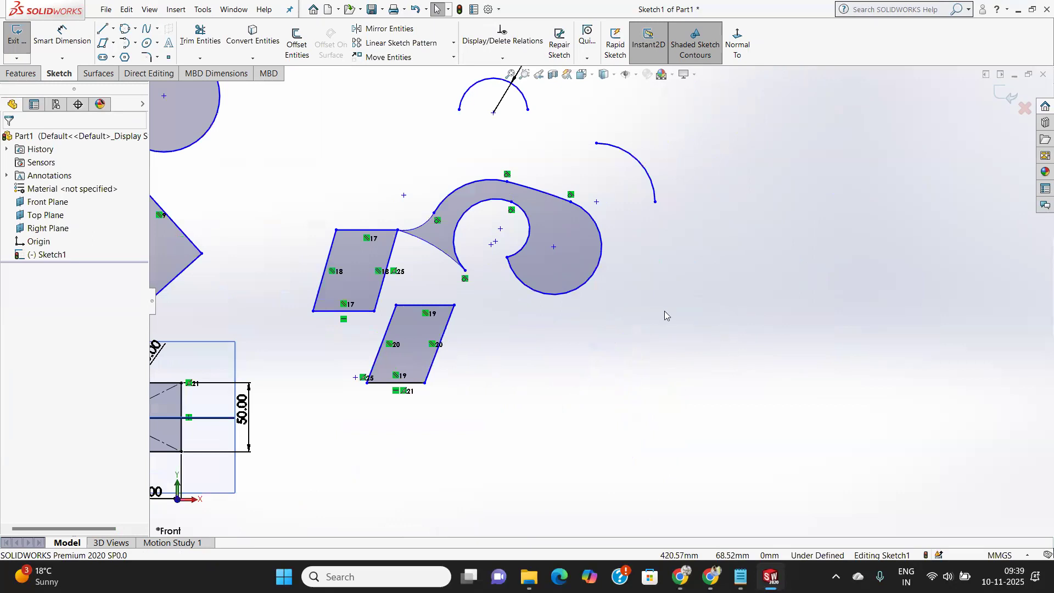
left_click(124, 46)
left_click(760, 211)
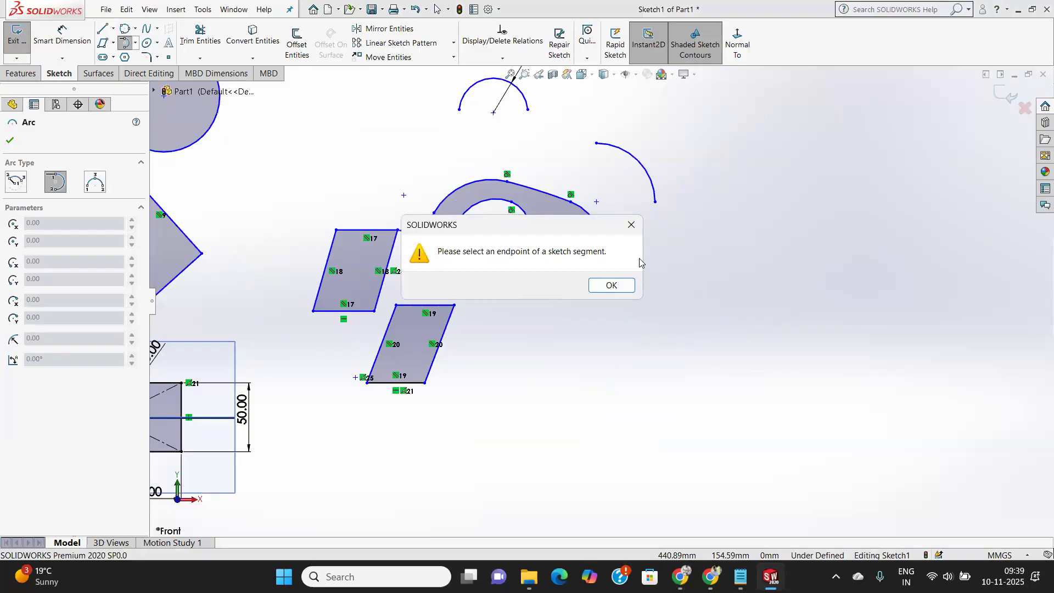
left_click(630, 229)
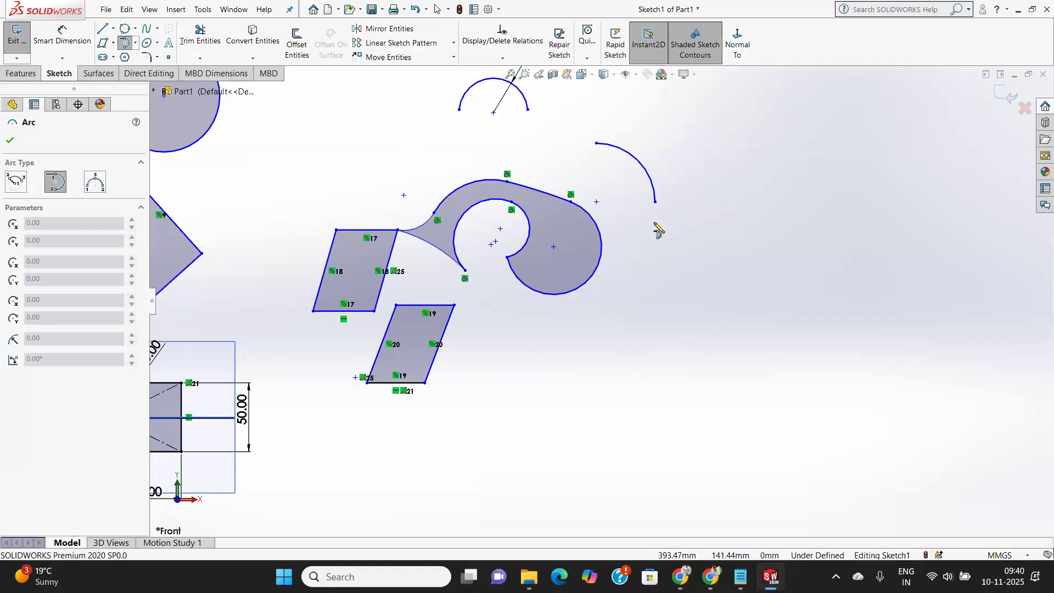
Draw a shallow tangent arc from the lower end of the 90° arc out to its right.
left_click(656, 202)
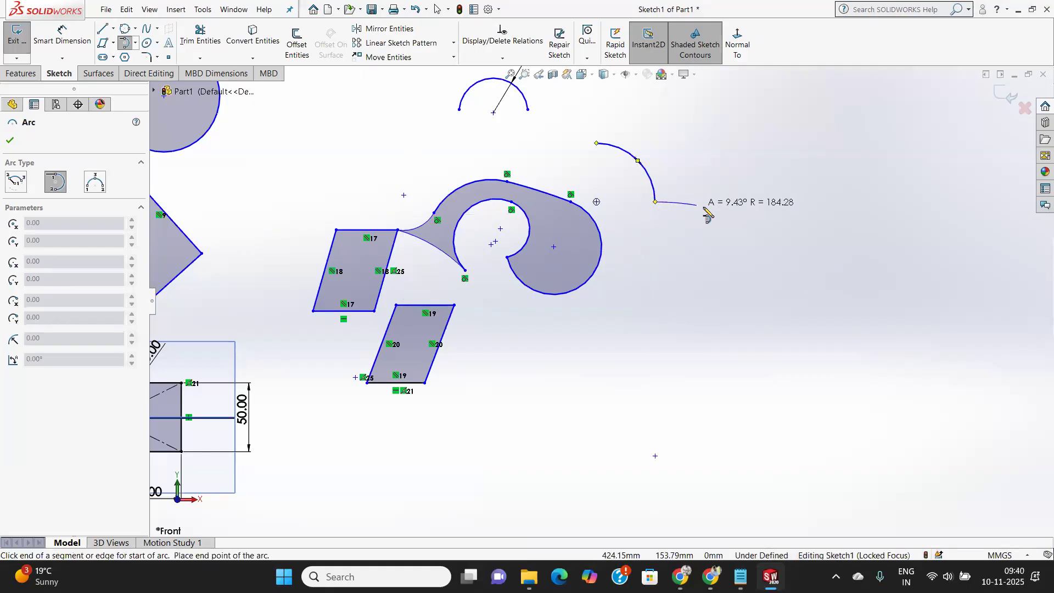
left_click(715, 209)
right_click(715, 198)
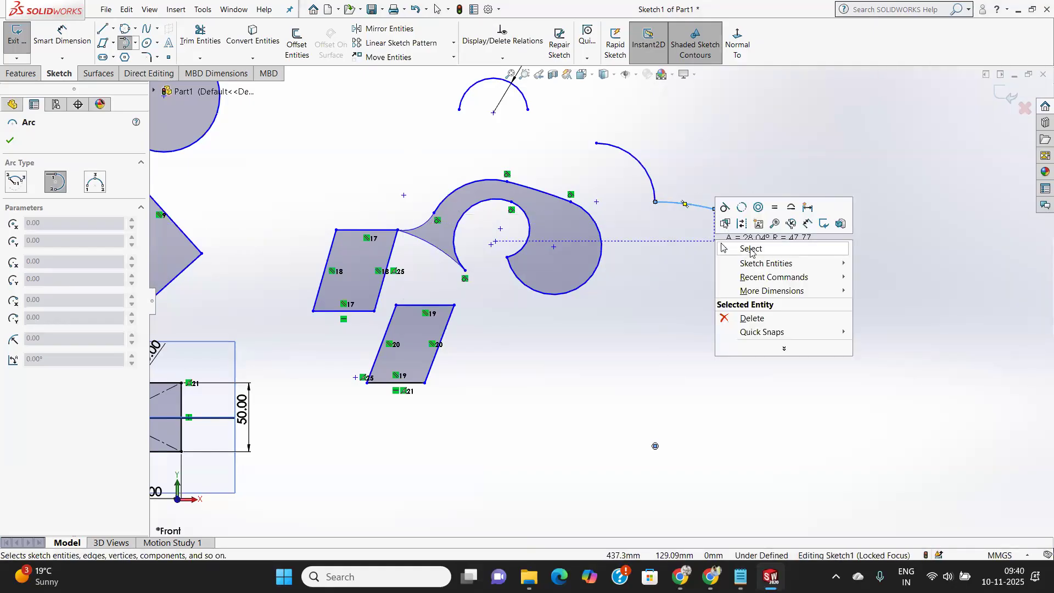
left_click(741, 250)
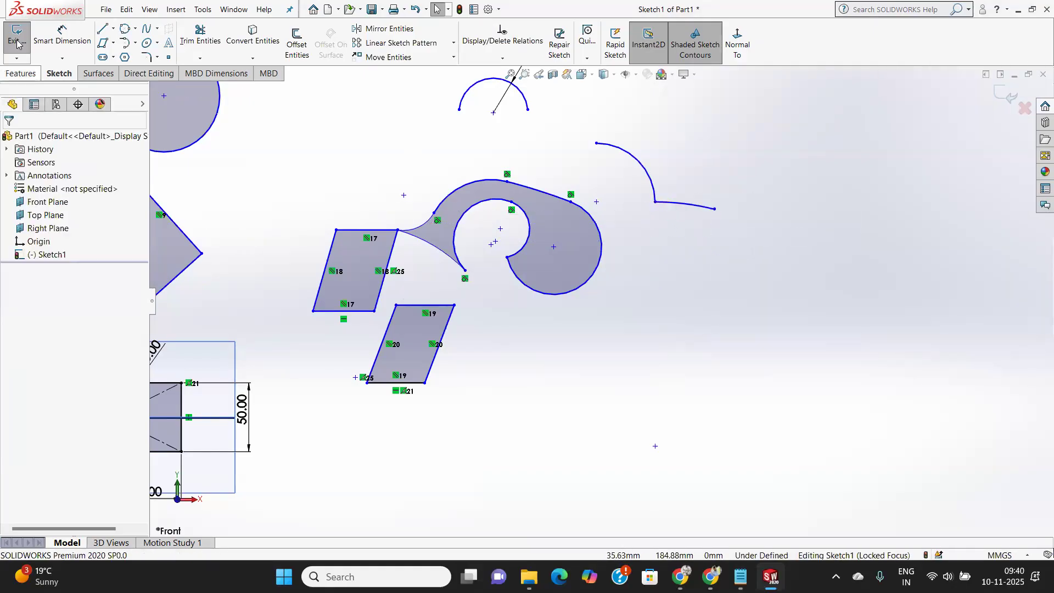
Draw a short horizontal line from the lower end of the 90° arc towards its centre.
key("l")
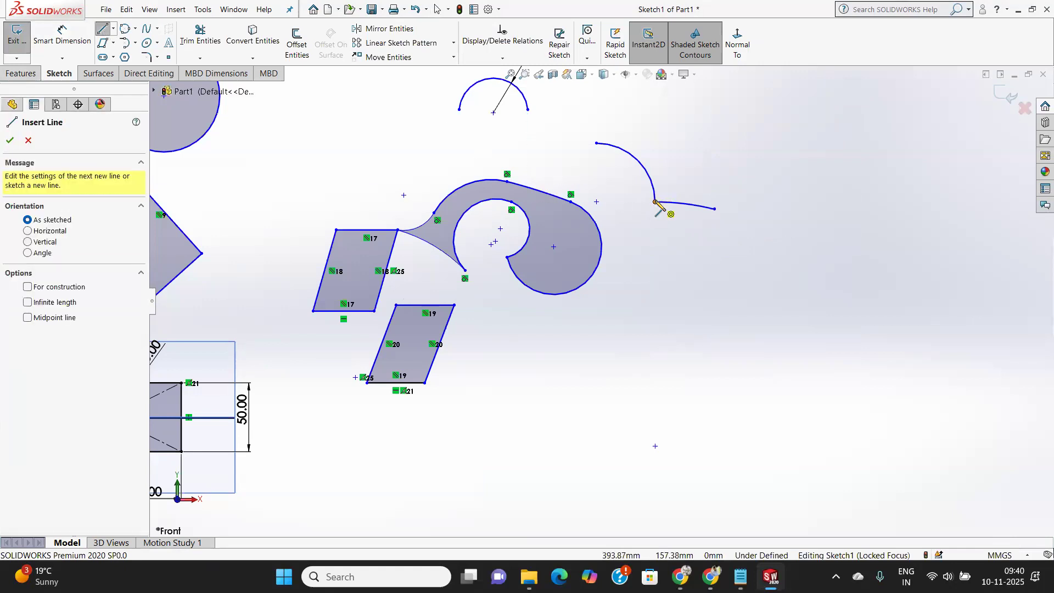
left_click(654, 201)
left_click(617, 202)
right_click(666, 237)
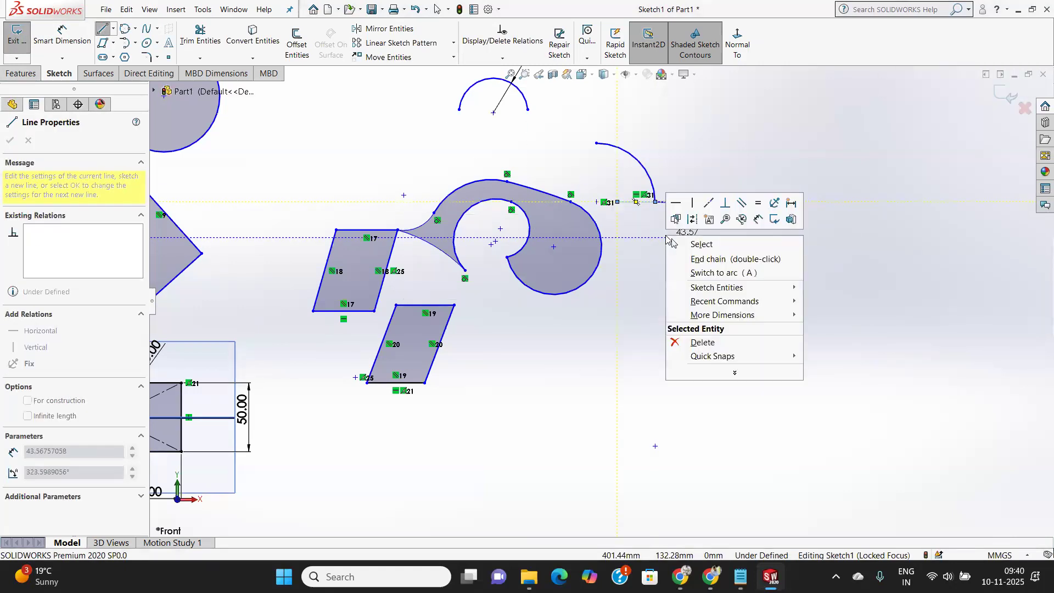
left_click(697, 245)
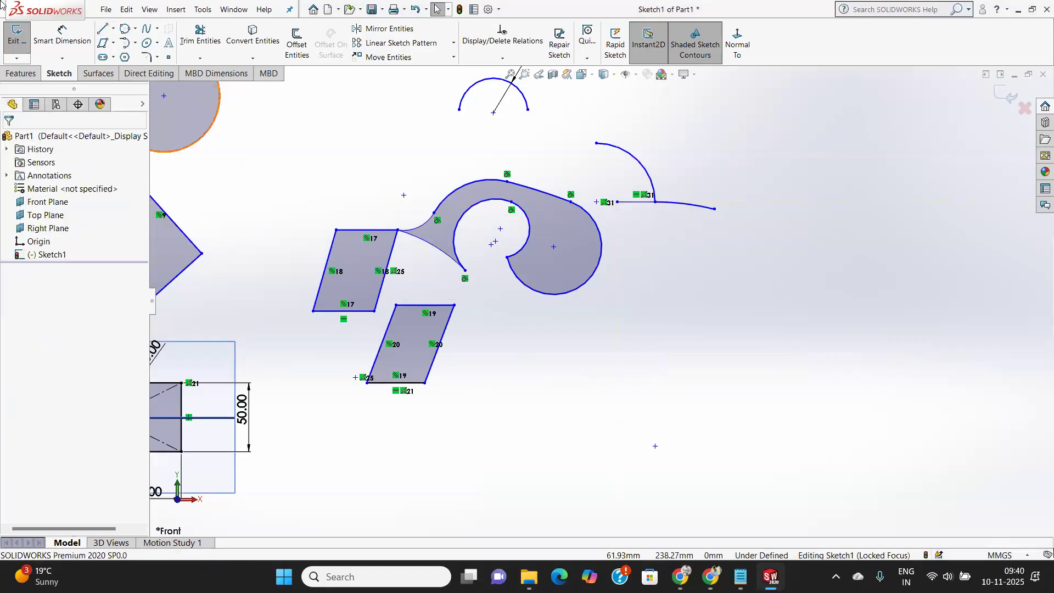
Try to start a tangent arc from a blank spot below the shallow arc.
left_click(127, 44)
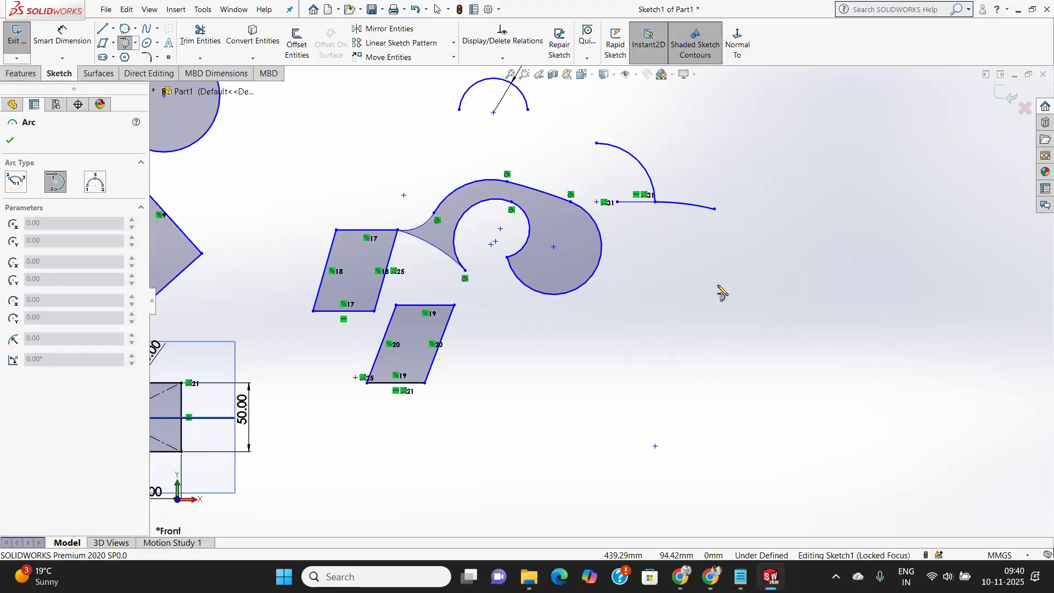
left_click(722, 292)
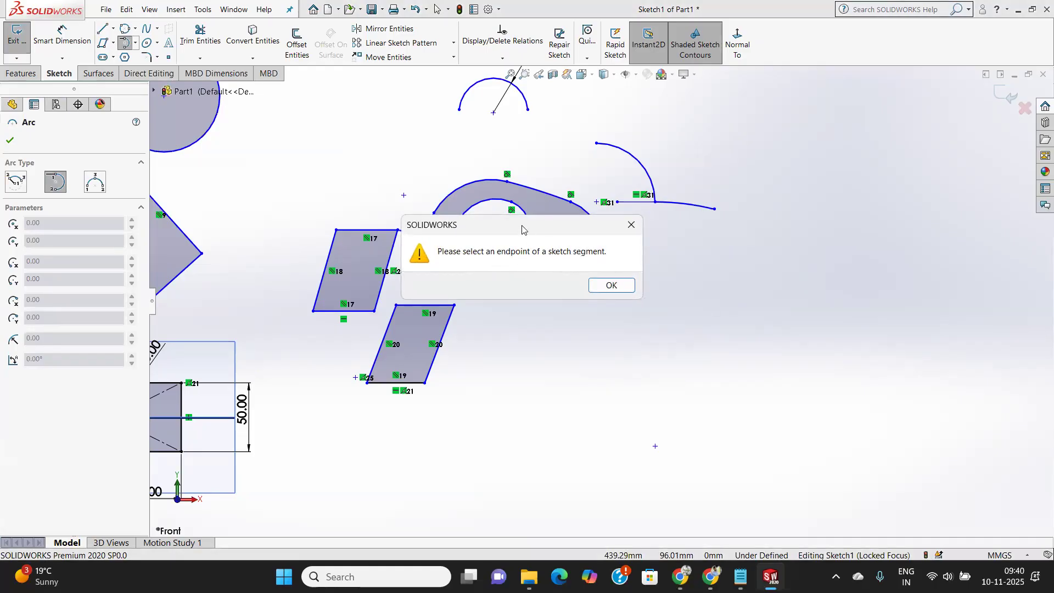
left_click_drag(504, 225, 487, 202)
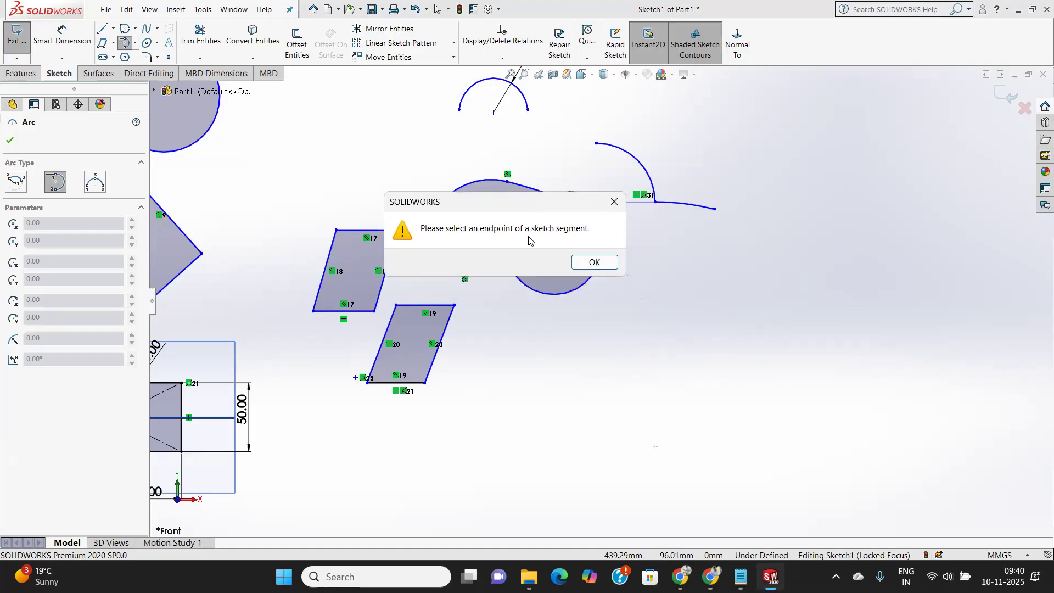
left_click(600, 265)
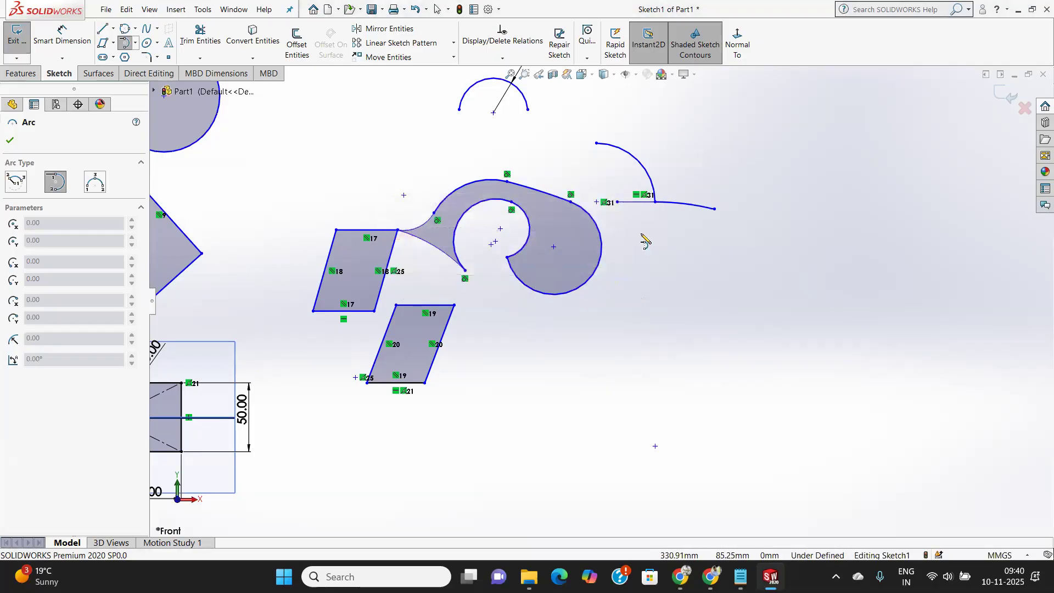
Draw two chained tangent arcs from the upper end of the 90° arc, closing a fan shape at the shallow arc's outer end.
left_click(597, 143)
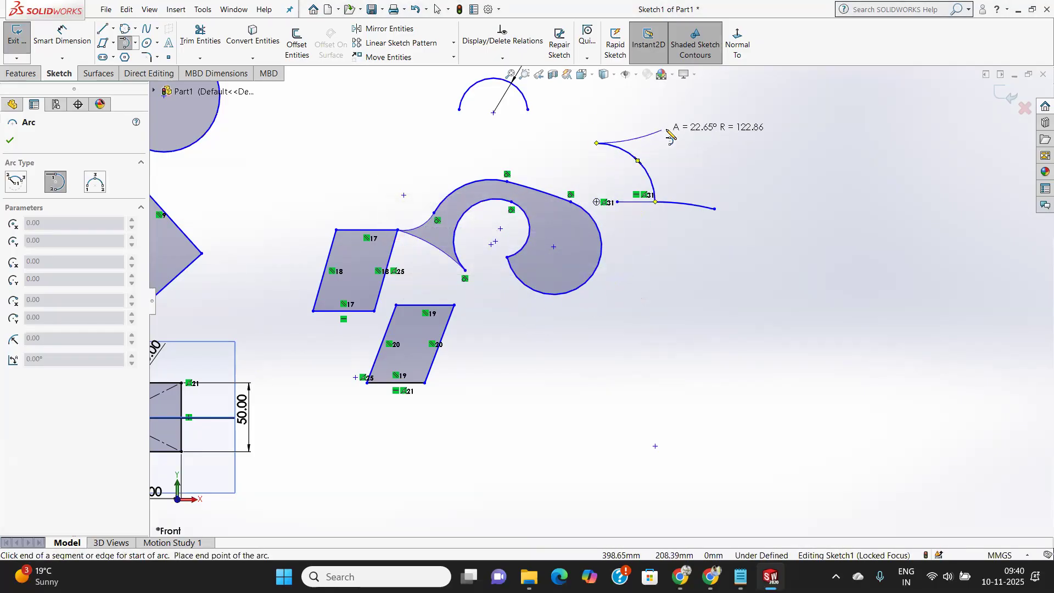
left_click(676, 96)
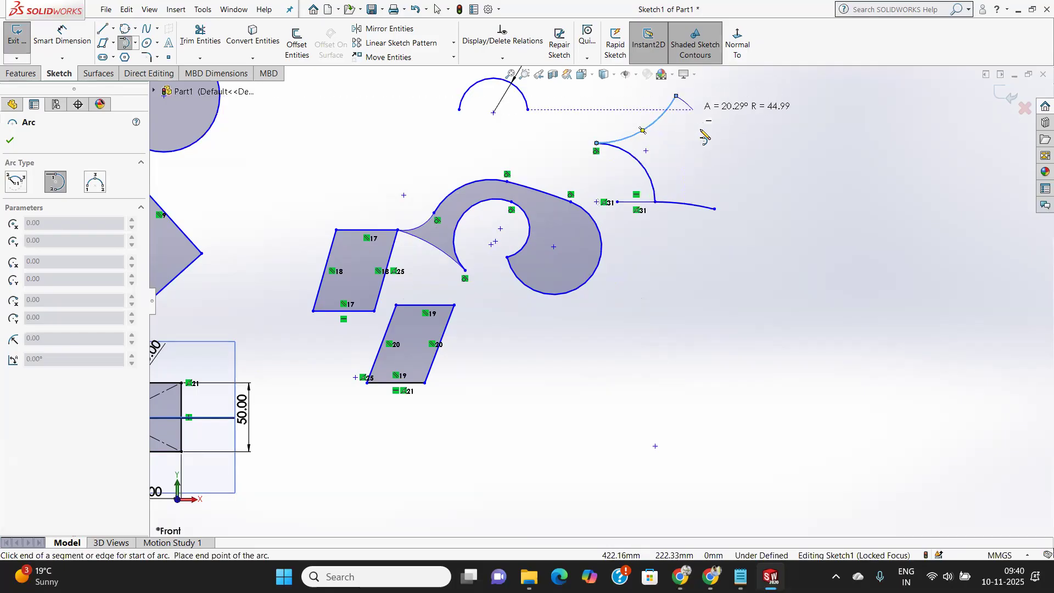
left_click(715, 214)
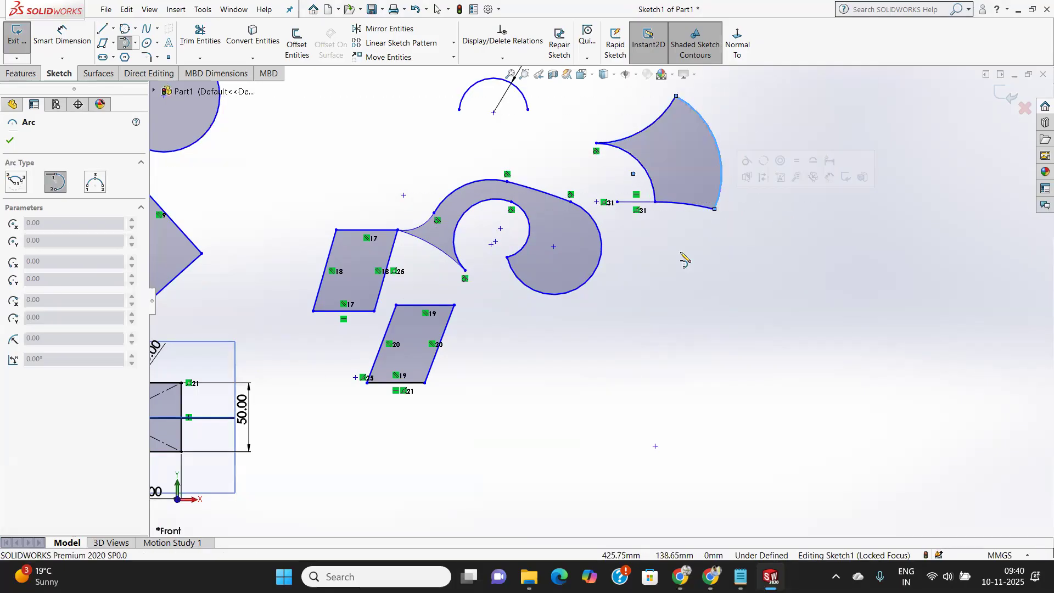
right_click(678, 278)
left_click(740, 281)
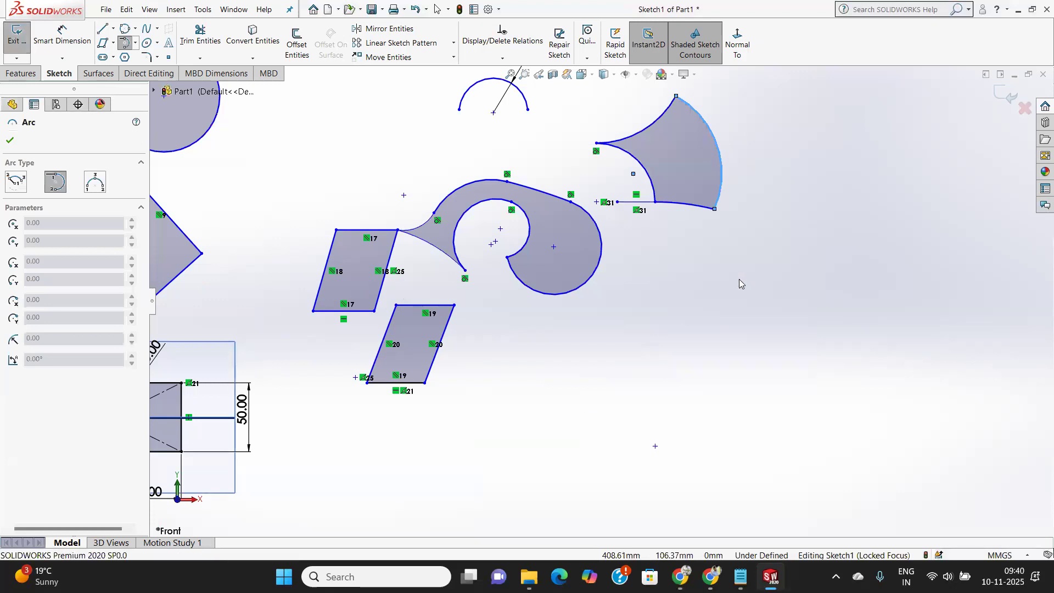
Draw a centerpoint arc of about 144° below and to the right of the fan shape.
left_click(137, 43)
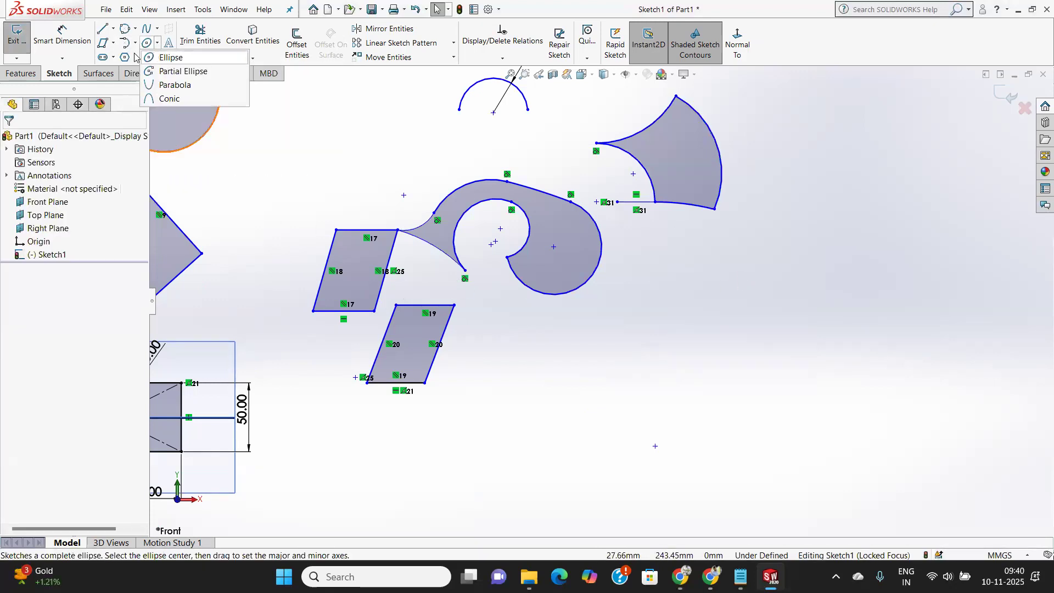
left_click(165, 57)
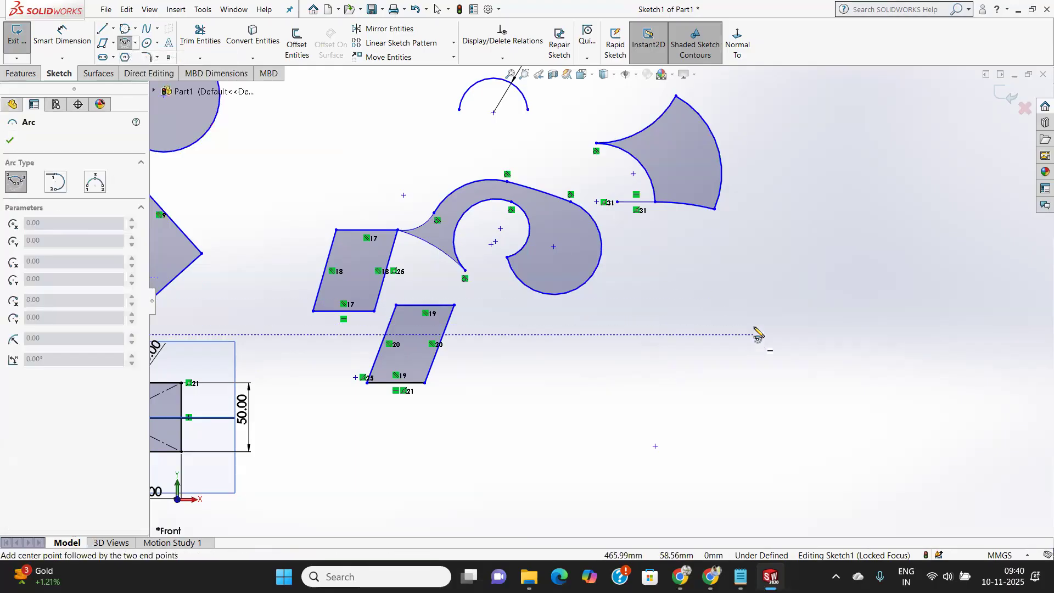
left_click(759, 312)
left_click(822, 311)
left_click(708, 275)
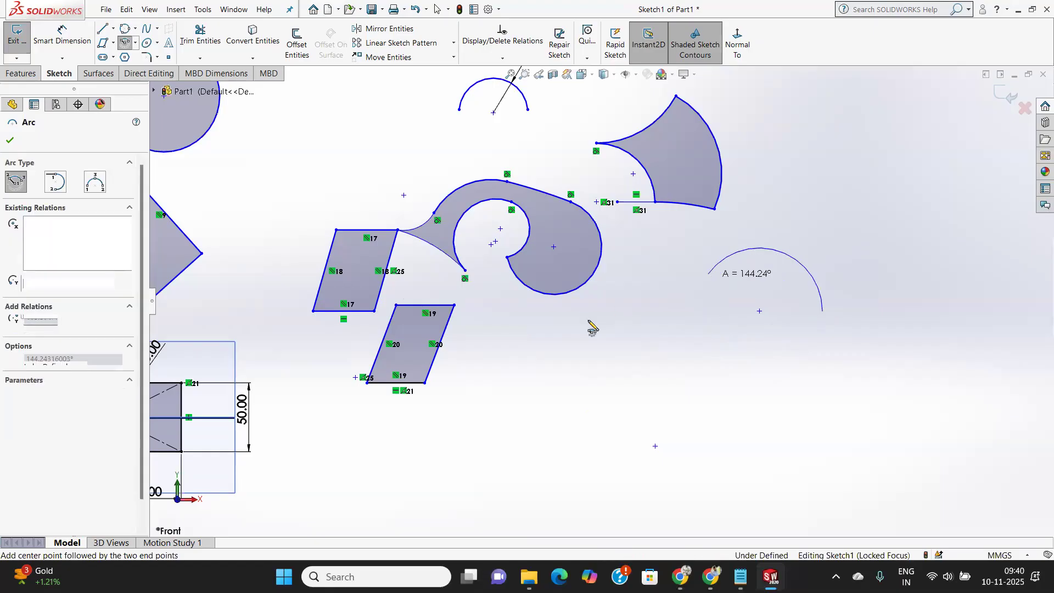
right_click(653, 346)
left_click(696, 349)
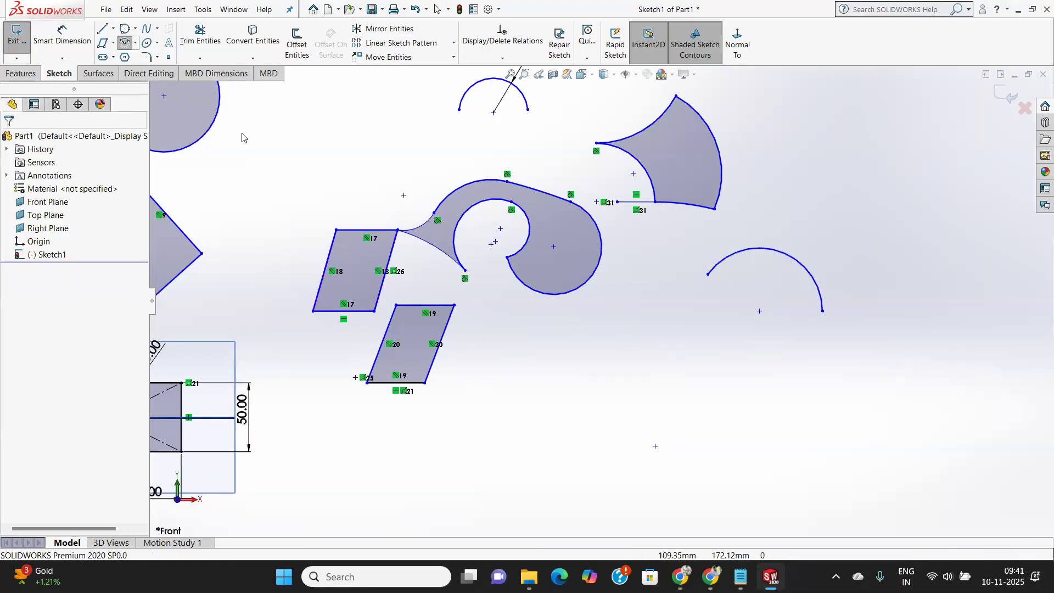
Draw an upward-bulging 90° three-point arc of about 61 mm radius below and to the left of the 144° arc.
left_click(136, 42)
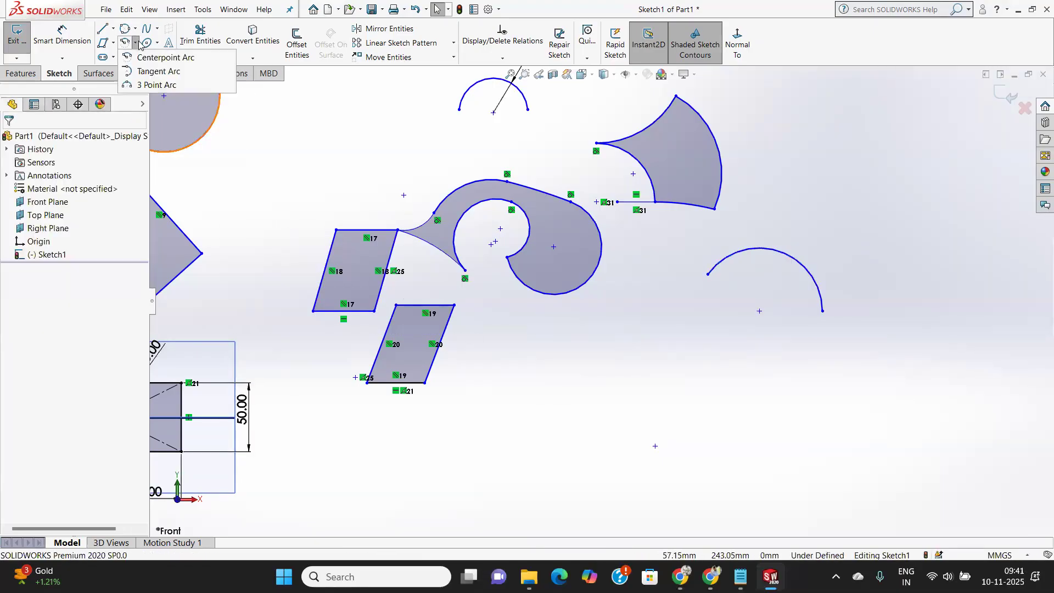
left_click(147, 85)
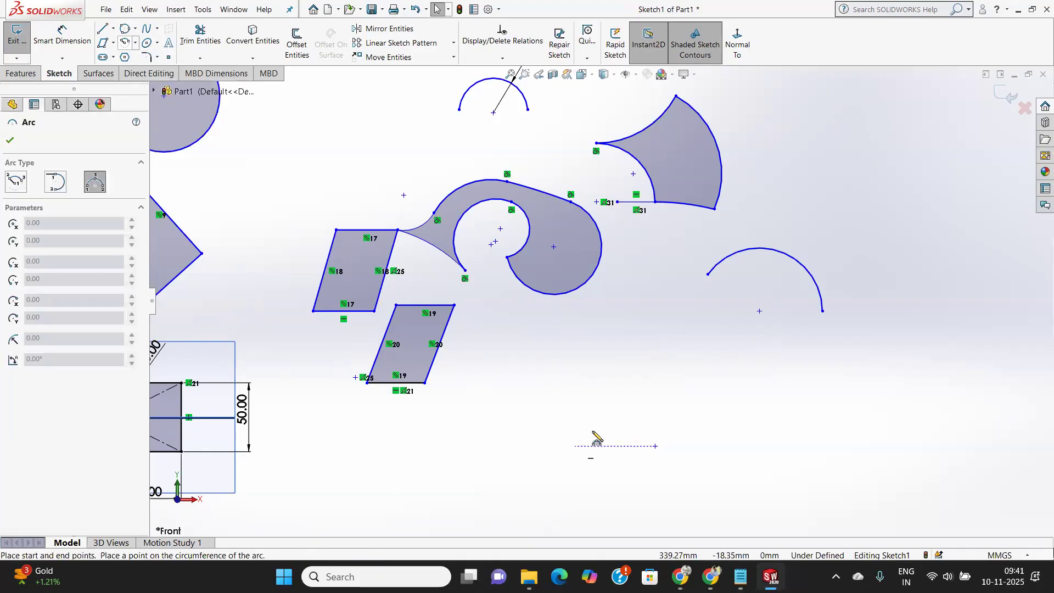
left_click(597, 405)
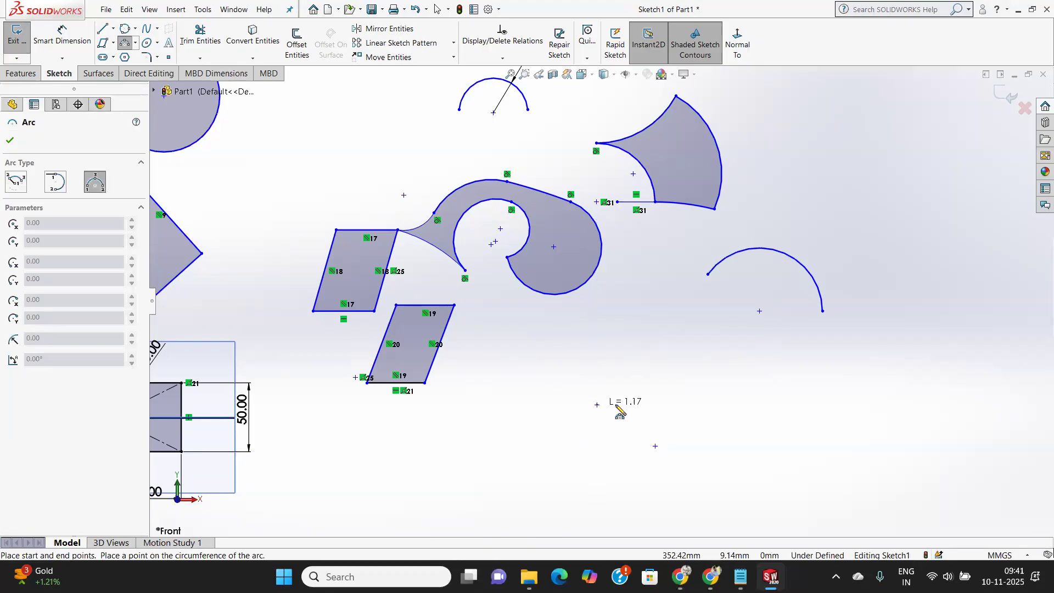
left_click(715, 405)
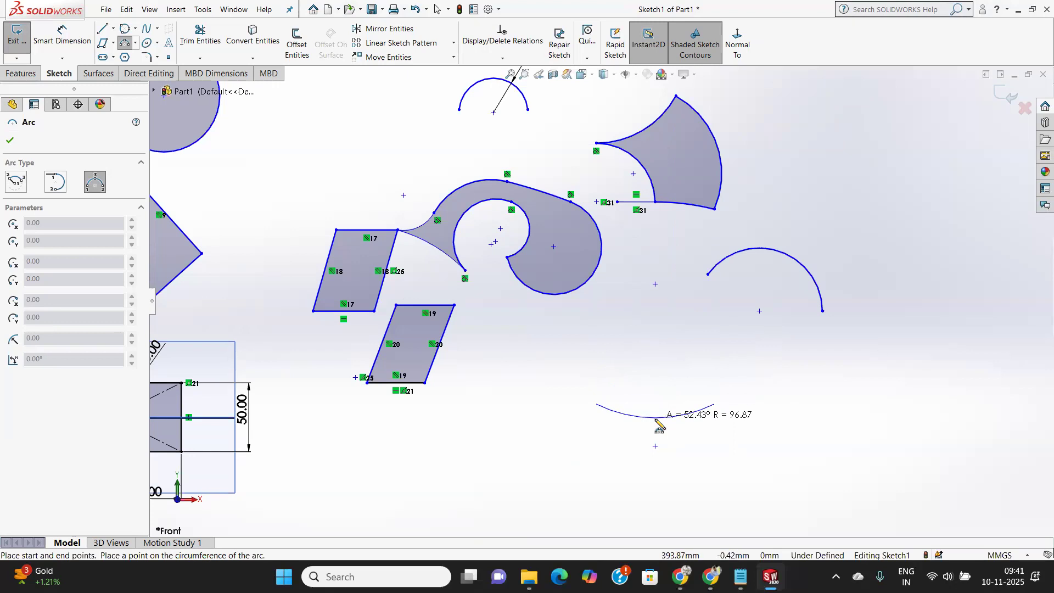
left_click(657, 379)
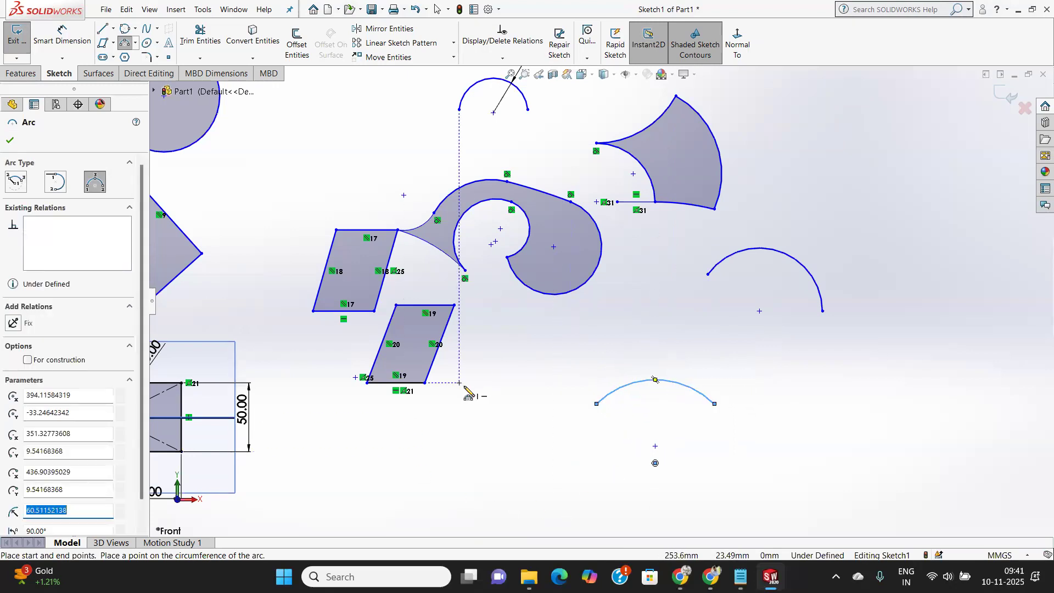
scroll(468, 392, "up", 5)
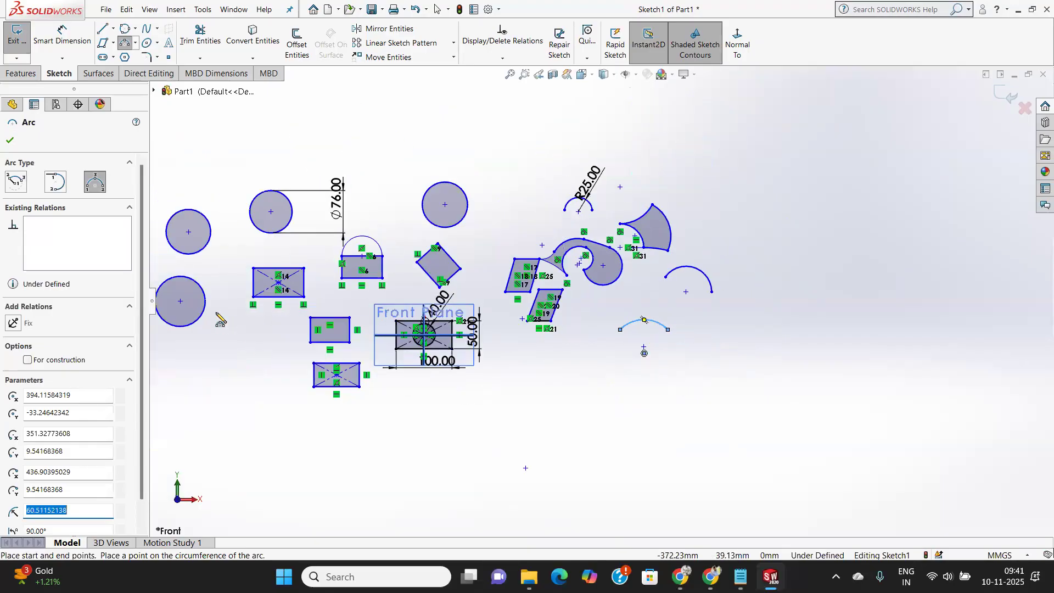
Draw a semicircular three-point arc of about 22 mm radius bulging outward from the left edge of the plain middle rectangle.
scroll(370, 343, "down", 5)
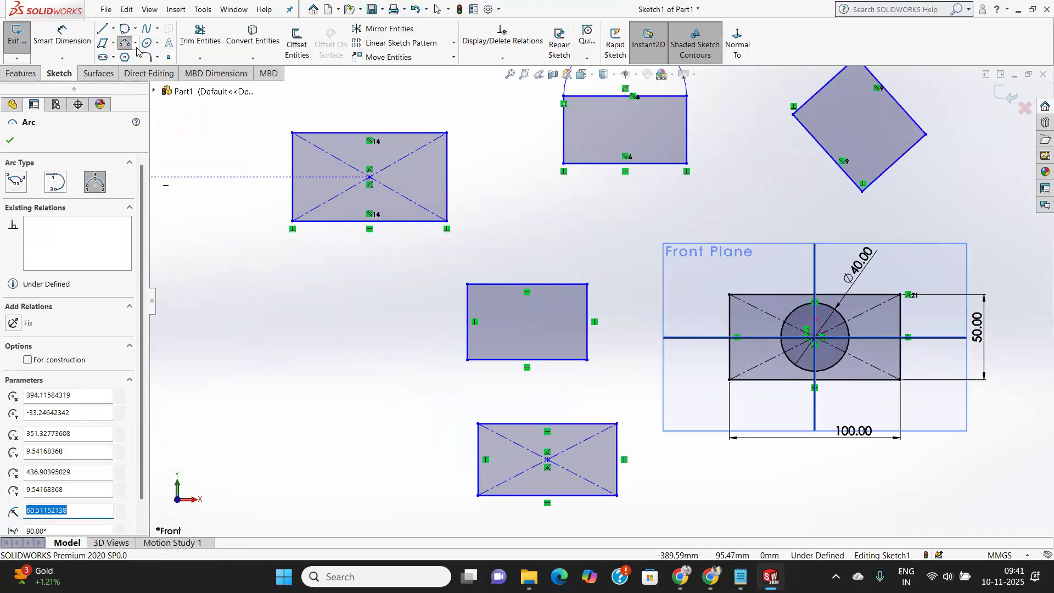
left_click(467, 359)
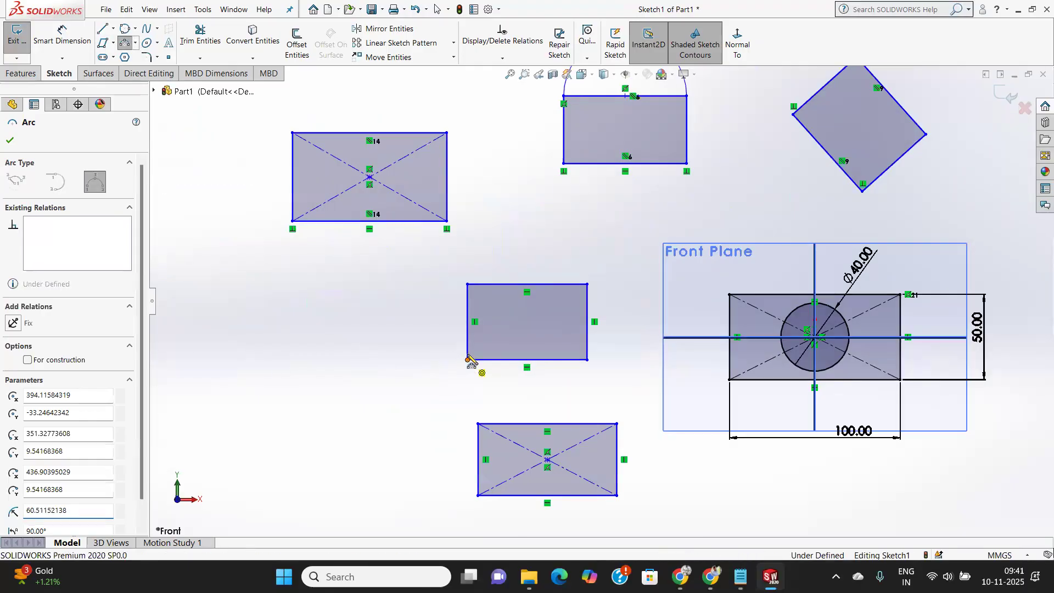
left_click(468, 284)
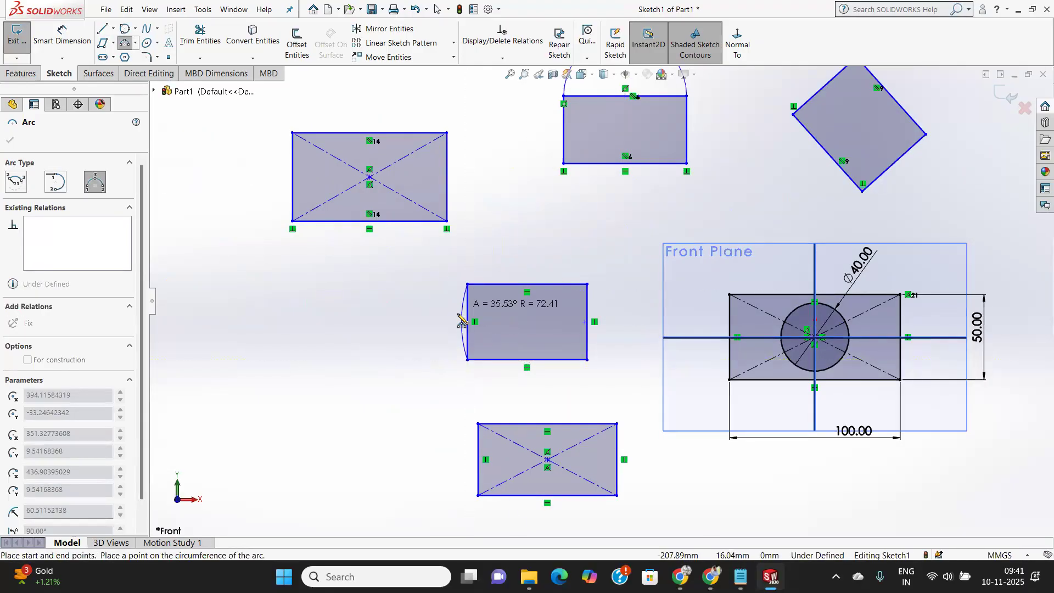
left_click(431, 323)
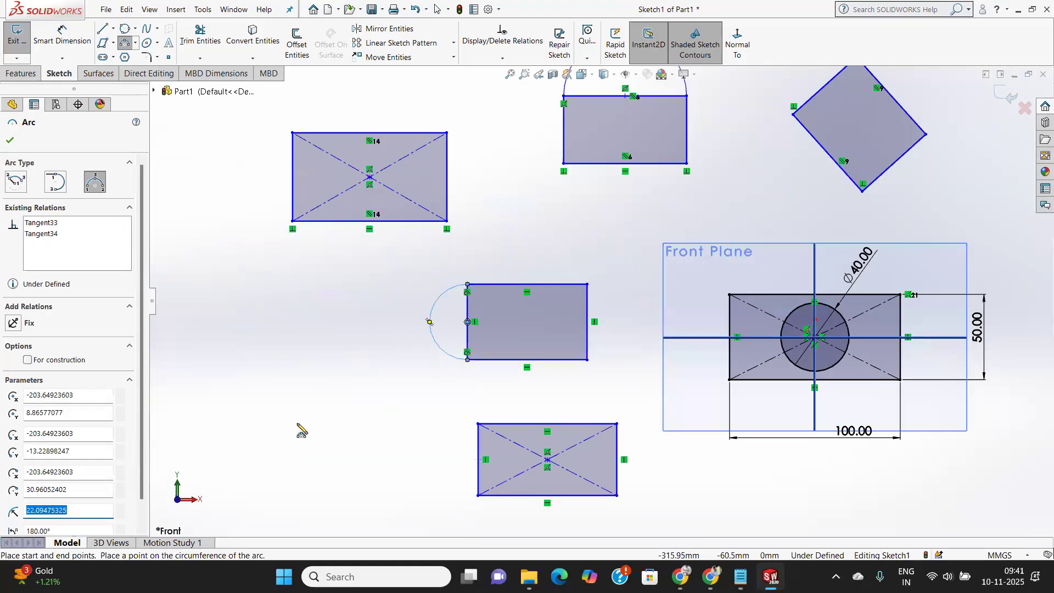
left_click(10, 140)
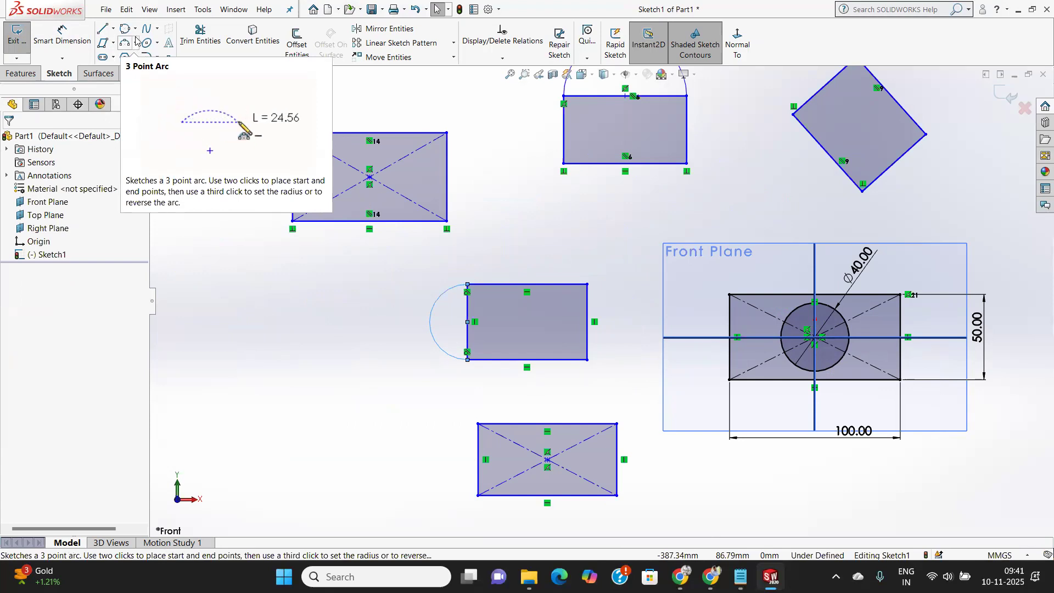
Draw a vertical straight slot about 73 mm between centres and 22.5 mm wide, left of the rectangle with the semicircular arc.
left_click(103, 57)
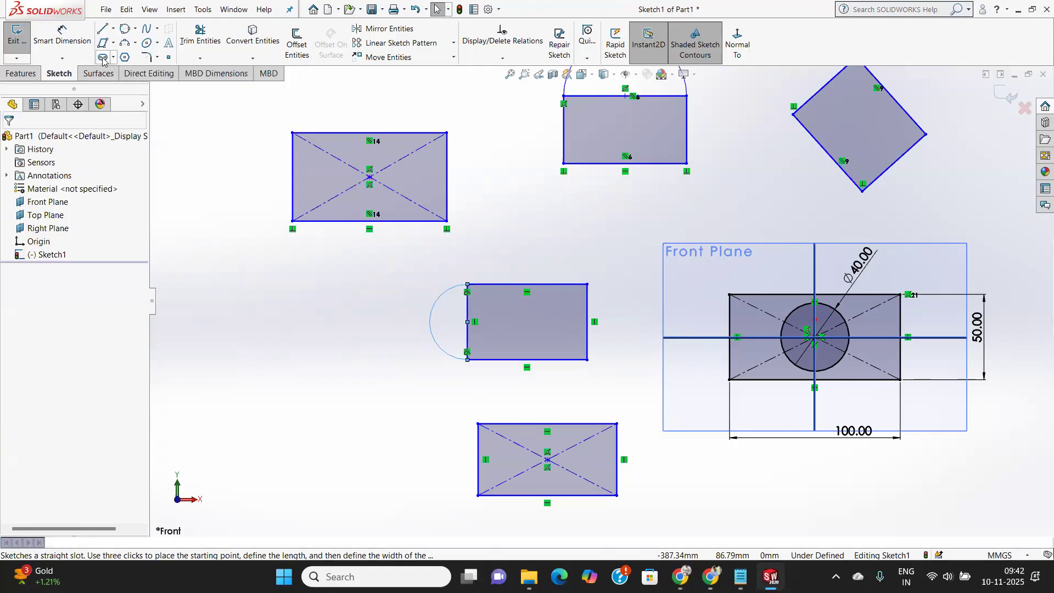
left_click(269, 303)
left_click(269, 428)
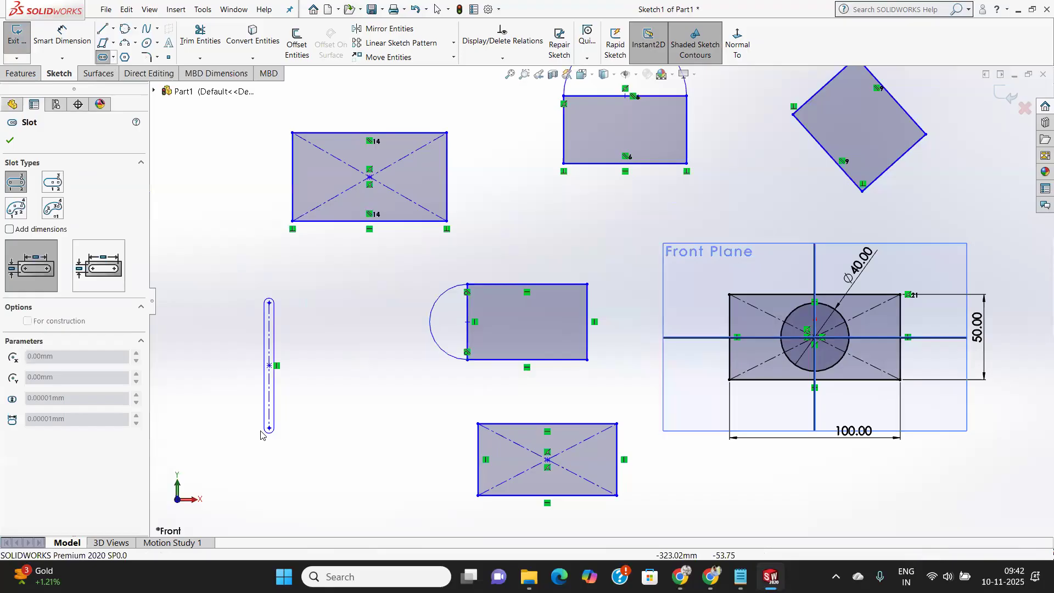
left_click(250, 455)
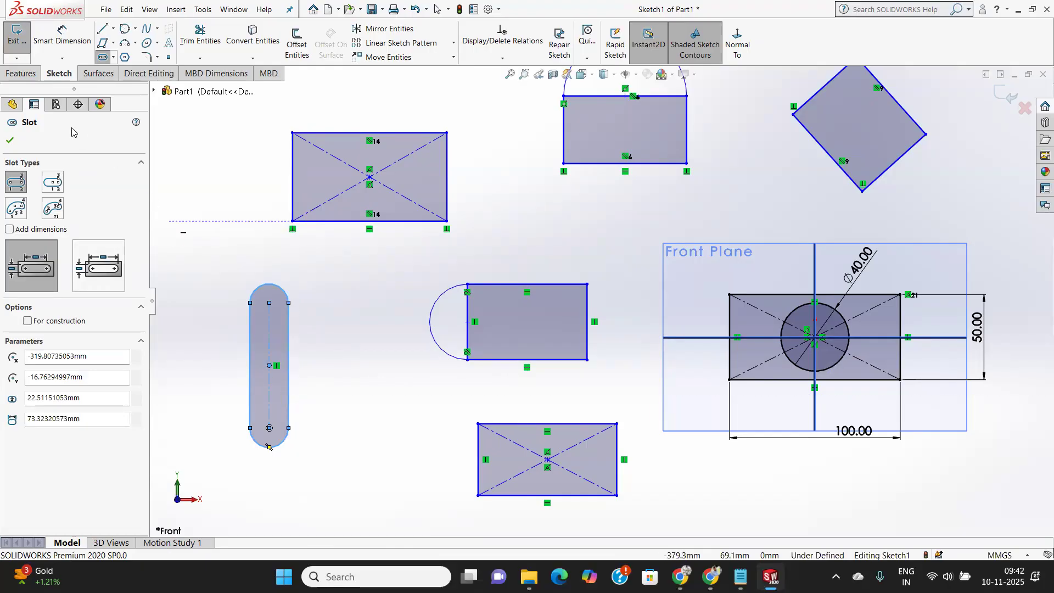
left_click(10, 140)
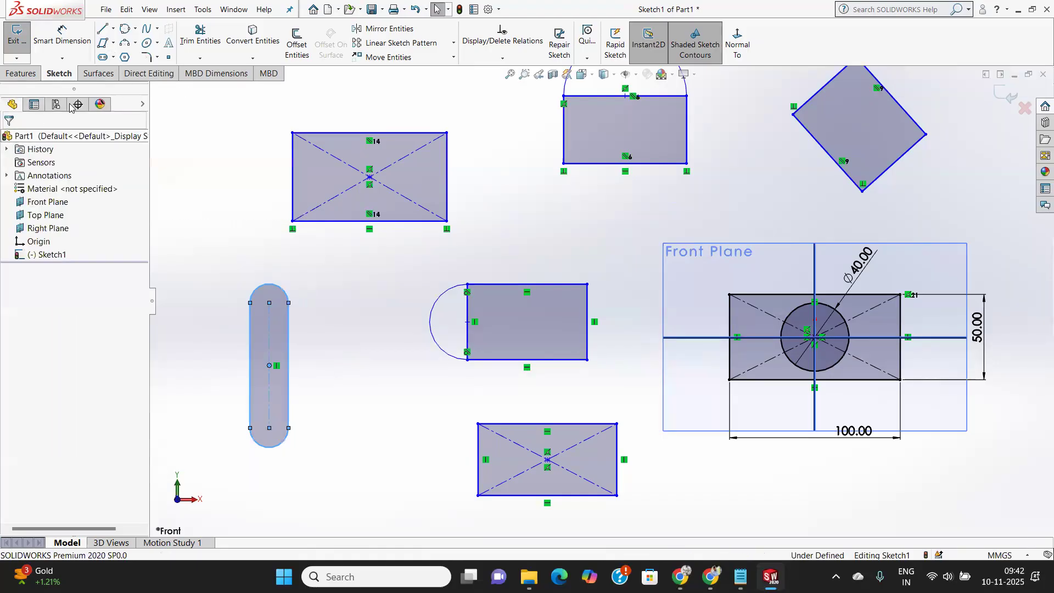
Draw a horizontal straight slot about 90 mm between centres and 17.5 mm wide along the bottom edge of the rectangle above the vertical slot.
left_click(115, 58)
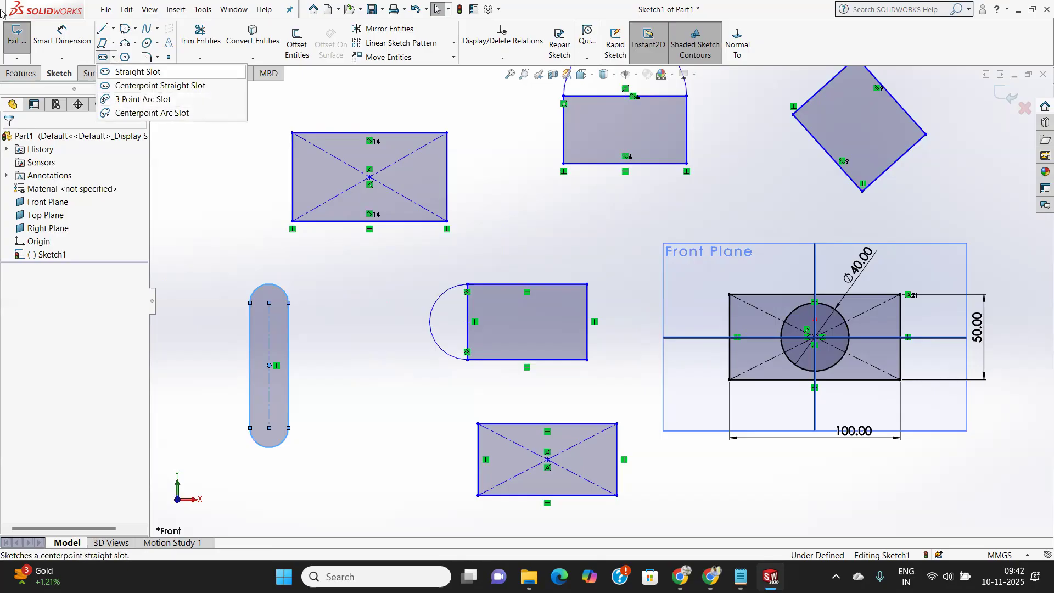
left_click(113, 57)
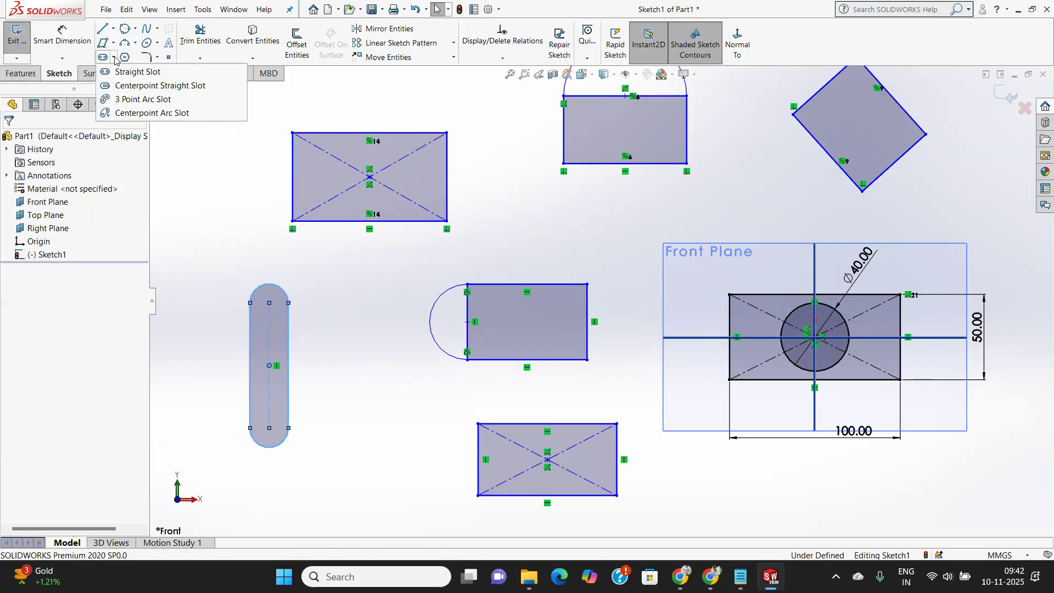
left_click(113, 57)
left_click(113, 57)
left_click(113, 57)
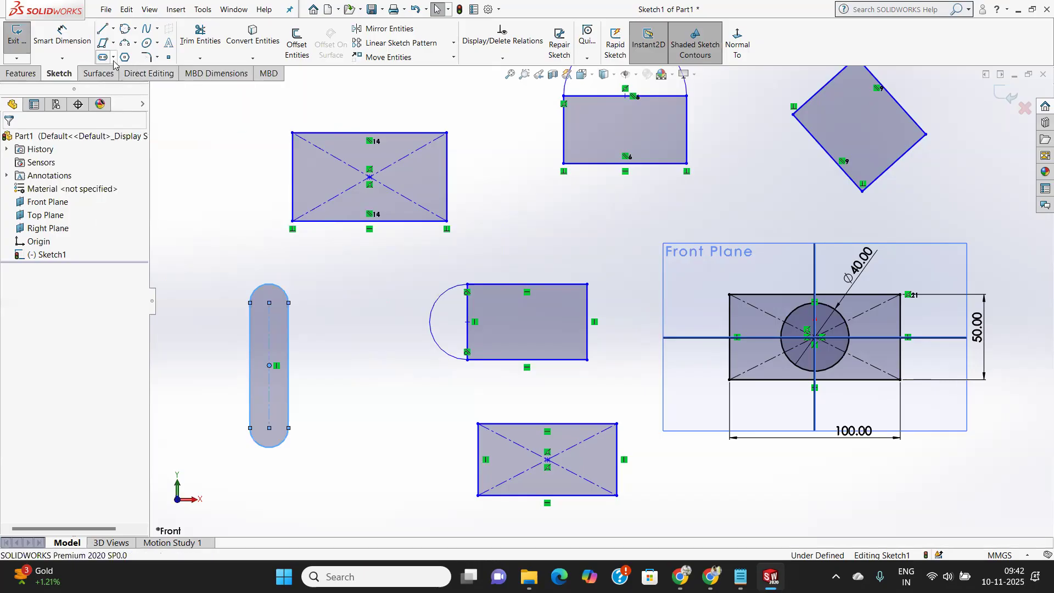
left_click(113, 57)
left_click(113, 57)
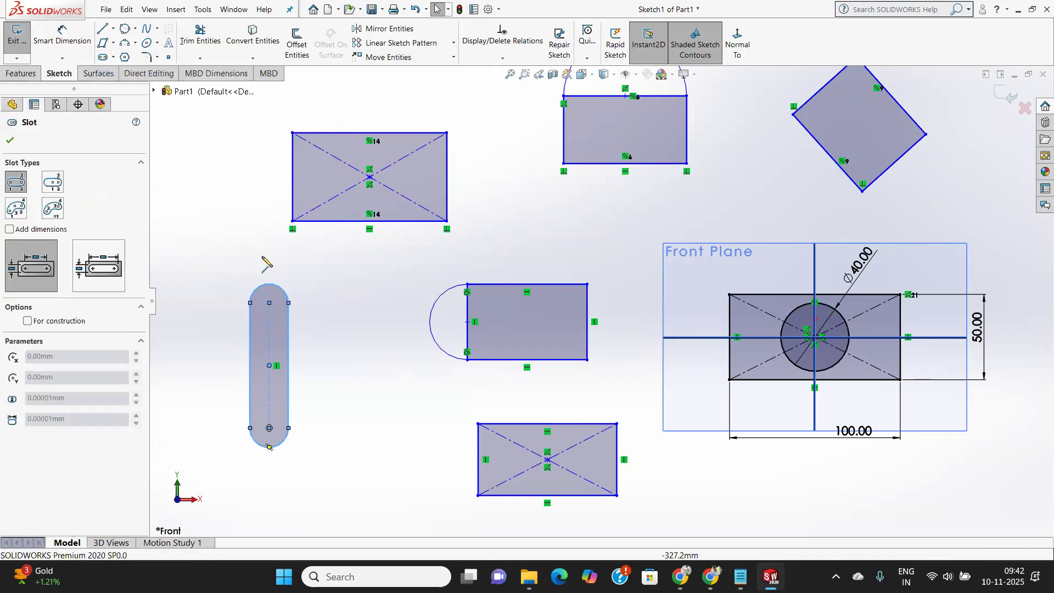
left_click(292, 221)
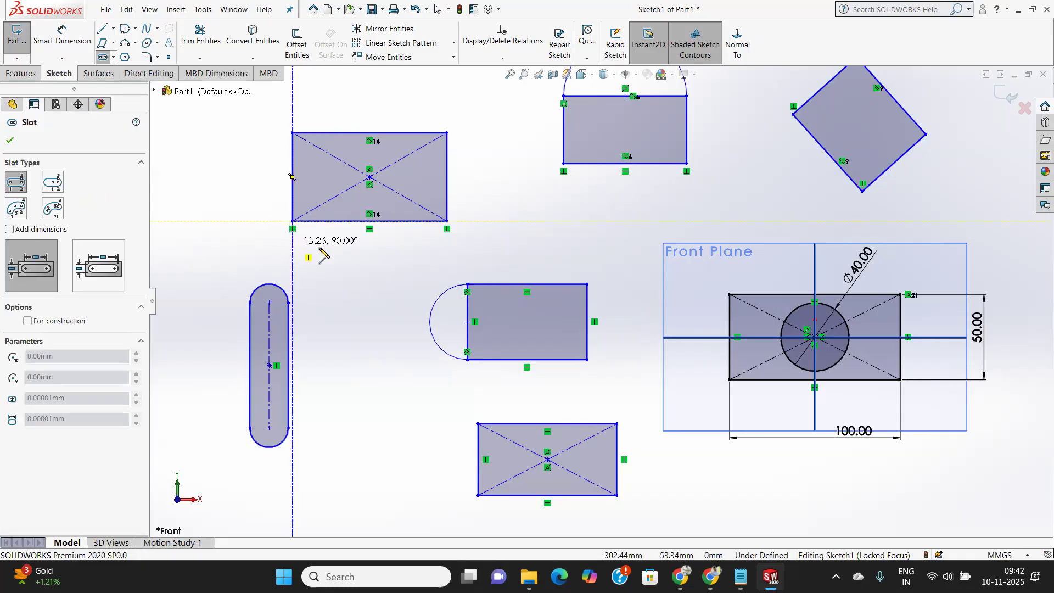
left_click(447, 221)
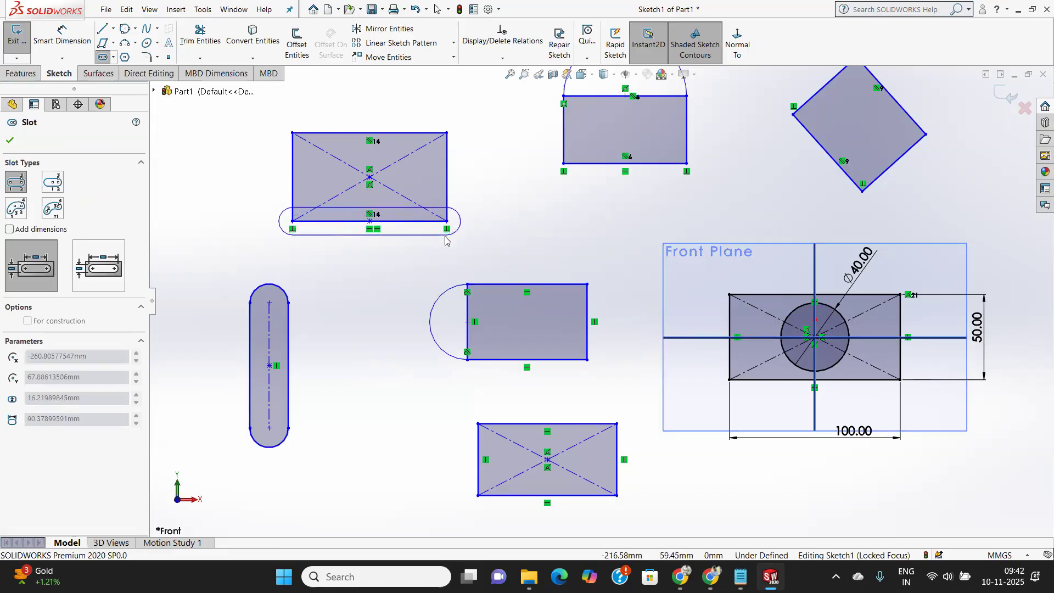
left_click(447, 240)
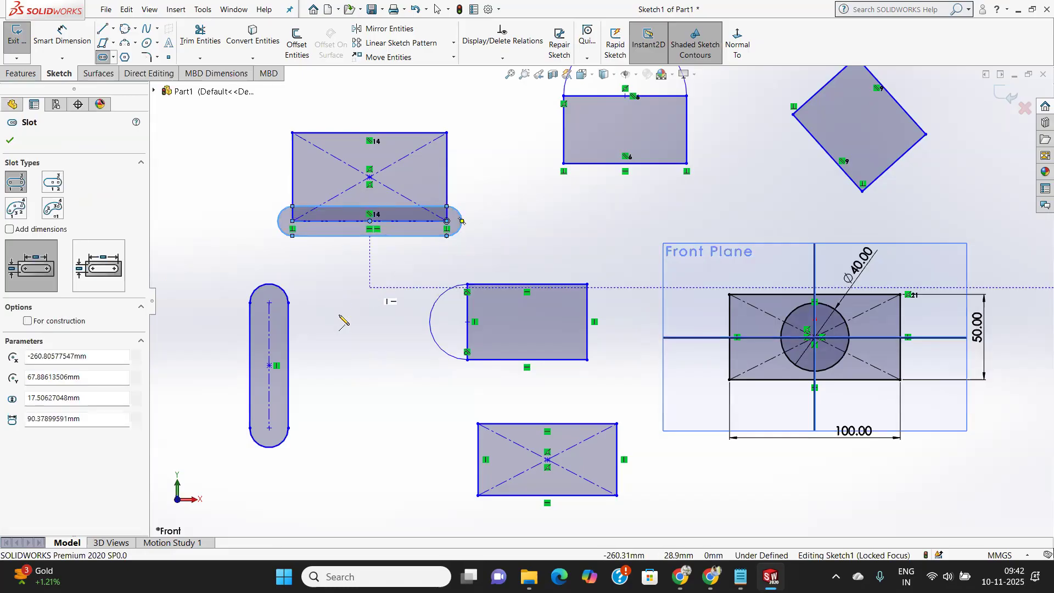
Dimension the vertical slot with 80 mm between its arc centres and a 20 mm end radius.
left_click(64, 36)
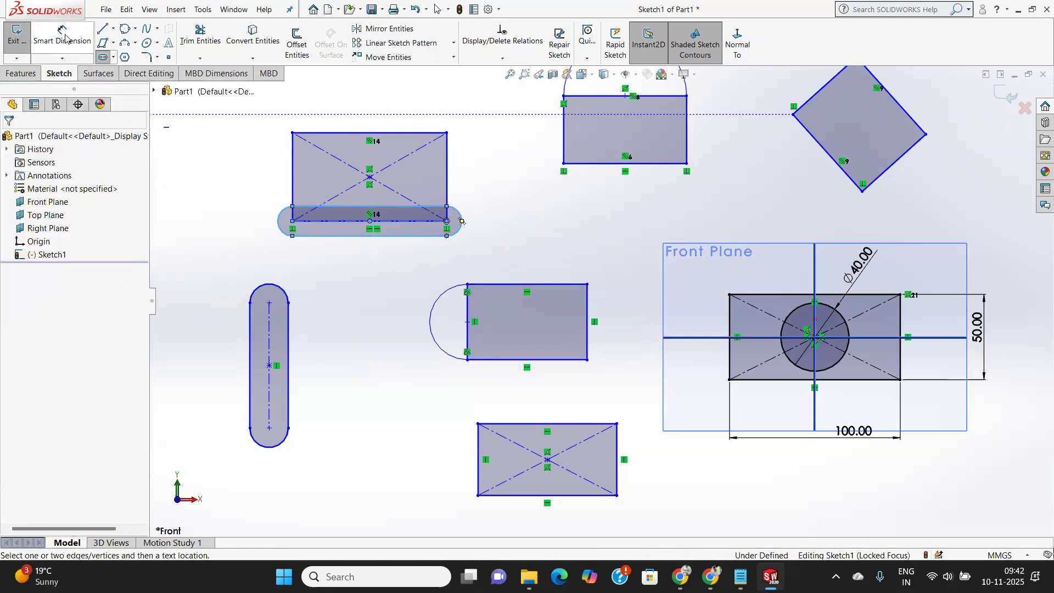
scroll(305, 437, "down", 4)
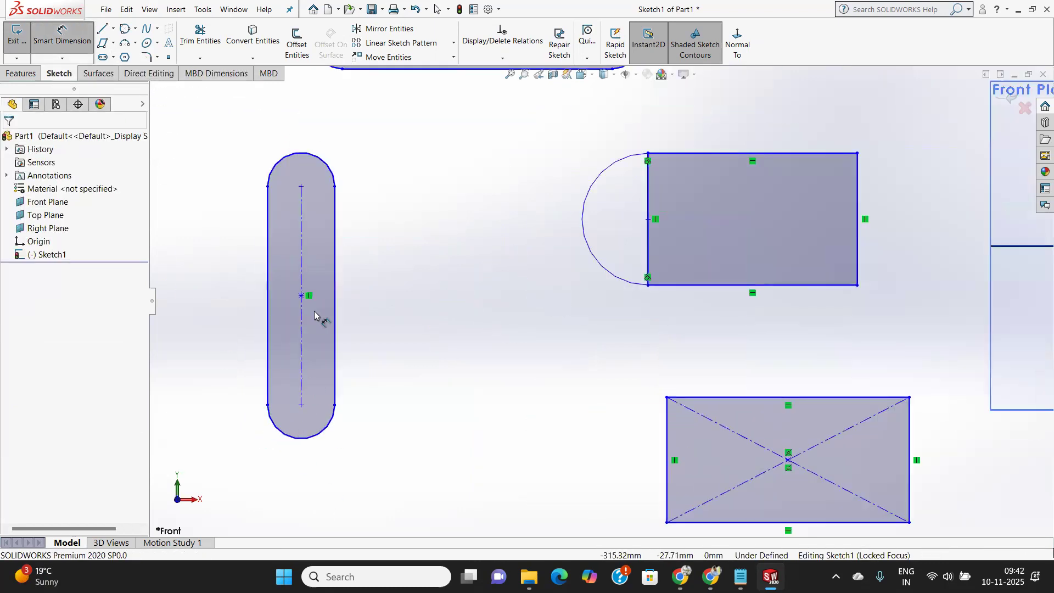
left_click(301, 275)
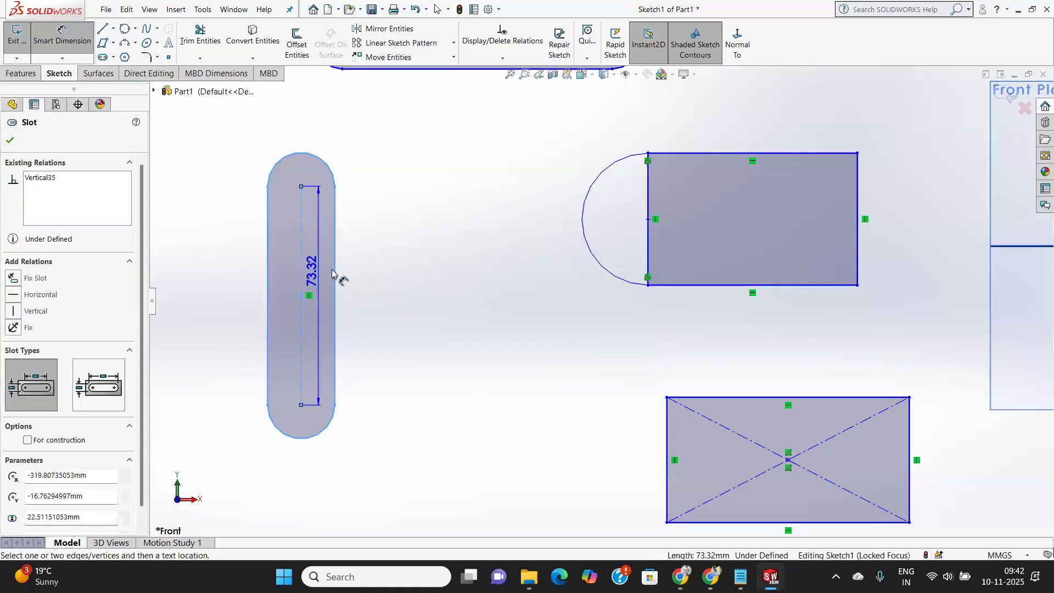
left_click(405, 272)
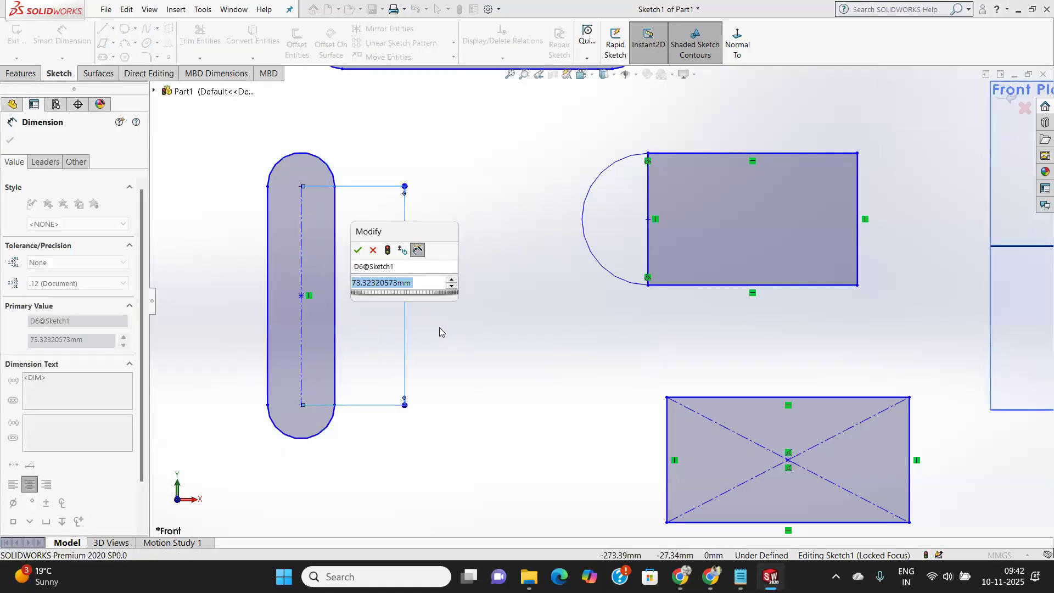
type("80")
key("Return")
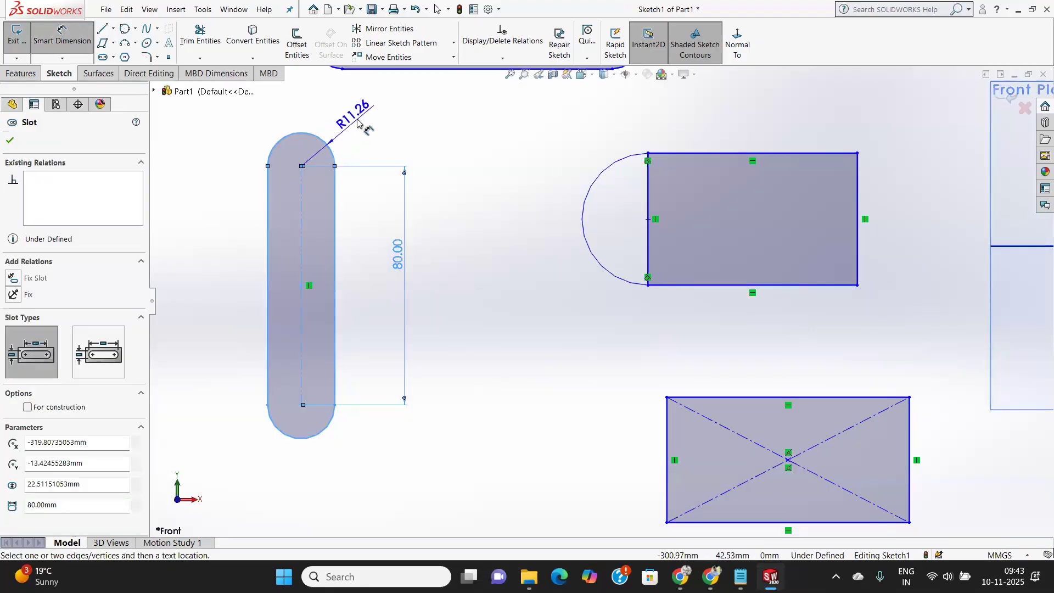
left_click(350, 126)
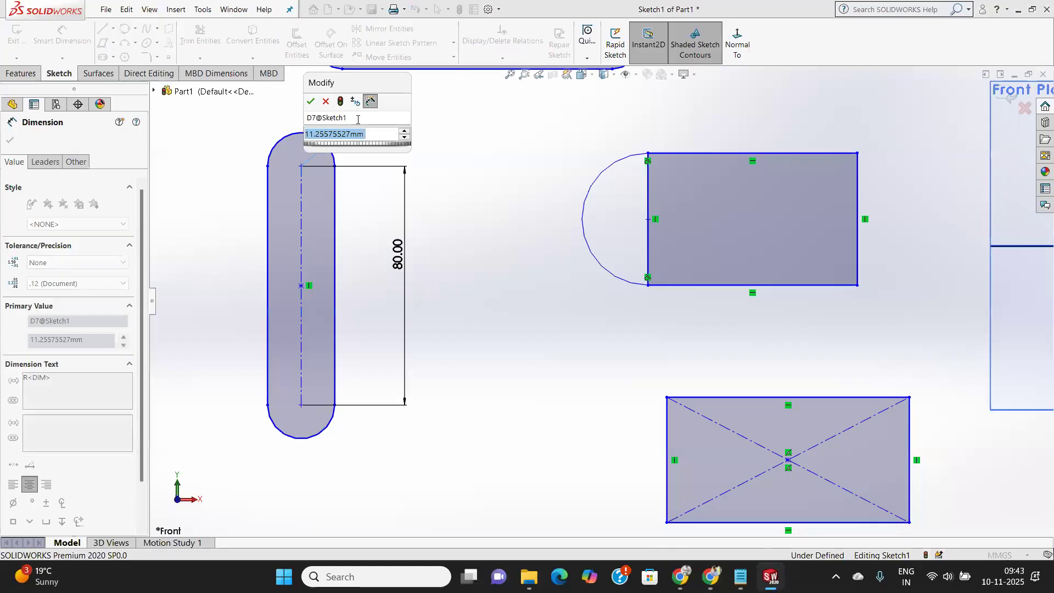
type("20")
key("Return")
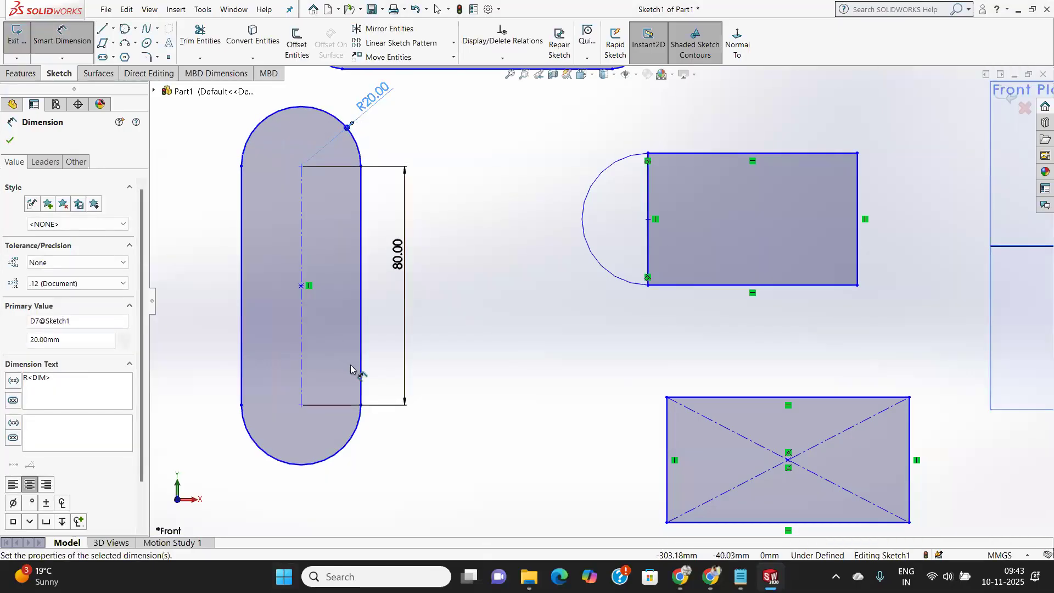
Draw a circle at each arc centre of the vertical slot, the upper about 9 mm and the lower about 10 mm in radius.
scroll(354, 368, "up", 3)
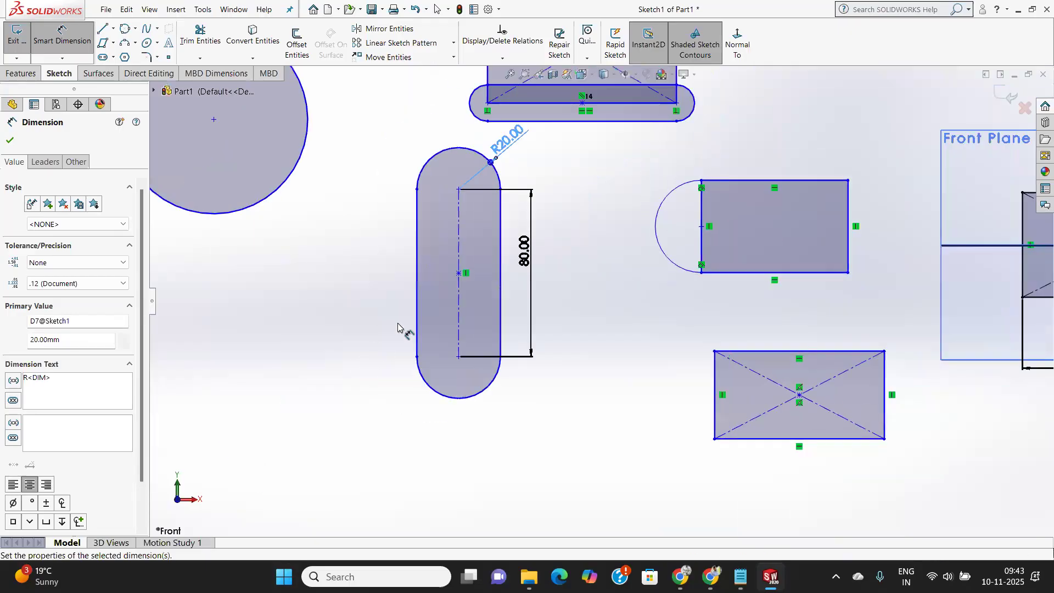
scroll(594, 224, "down", 5)
scroll(598, 226, "up", 5)
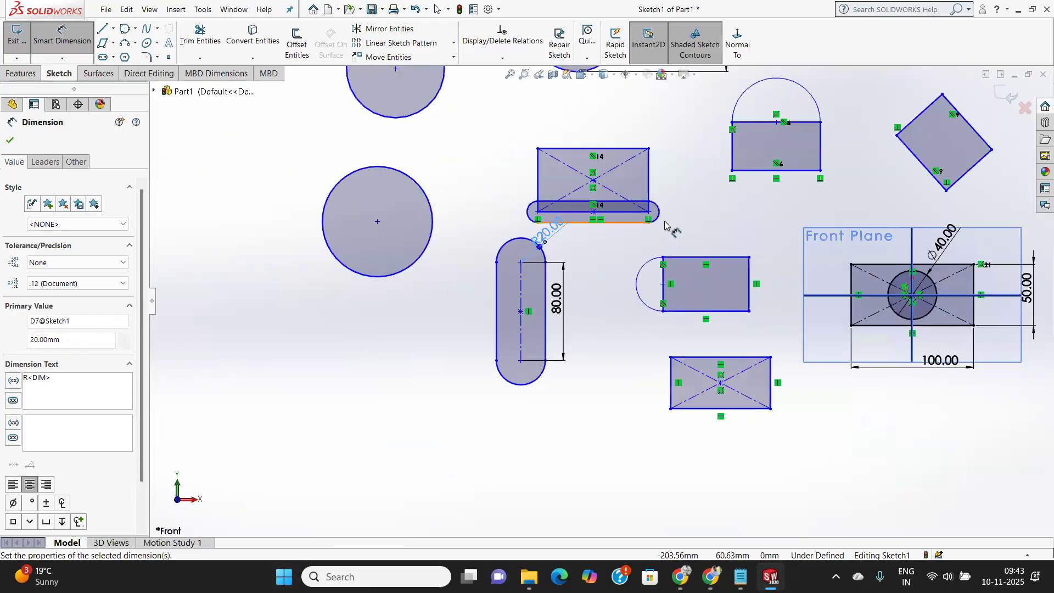
scroll(674, 233, "down", 4)
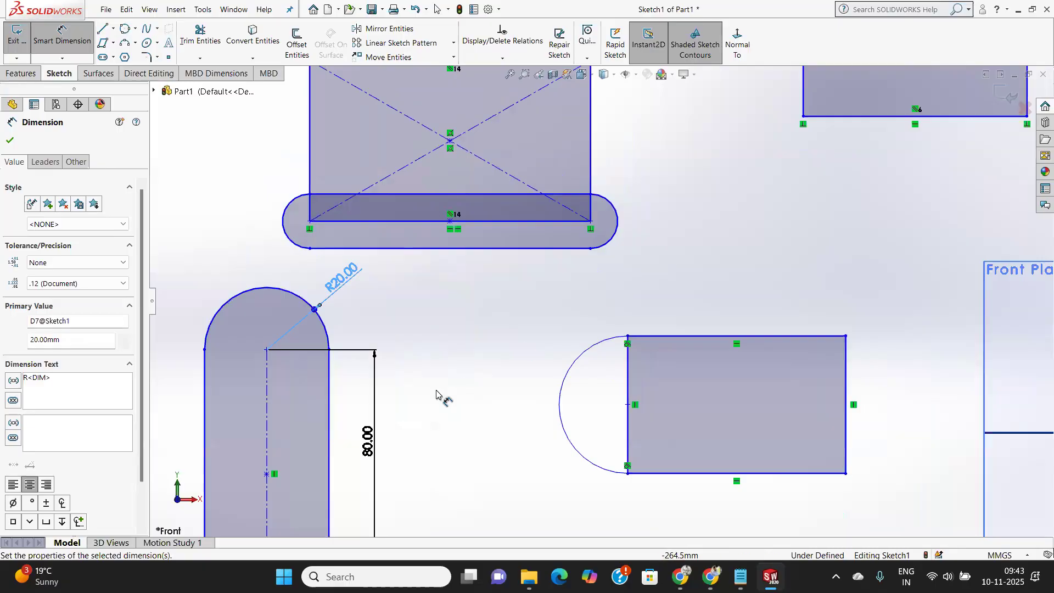
scroll(405, 399, "down", 2)
scroll(405, 399, "up", 5)
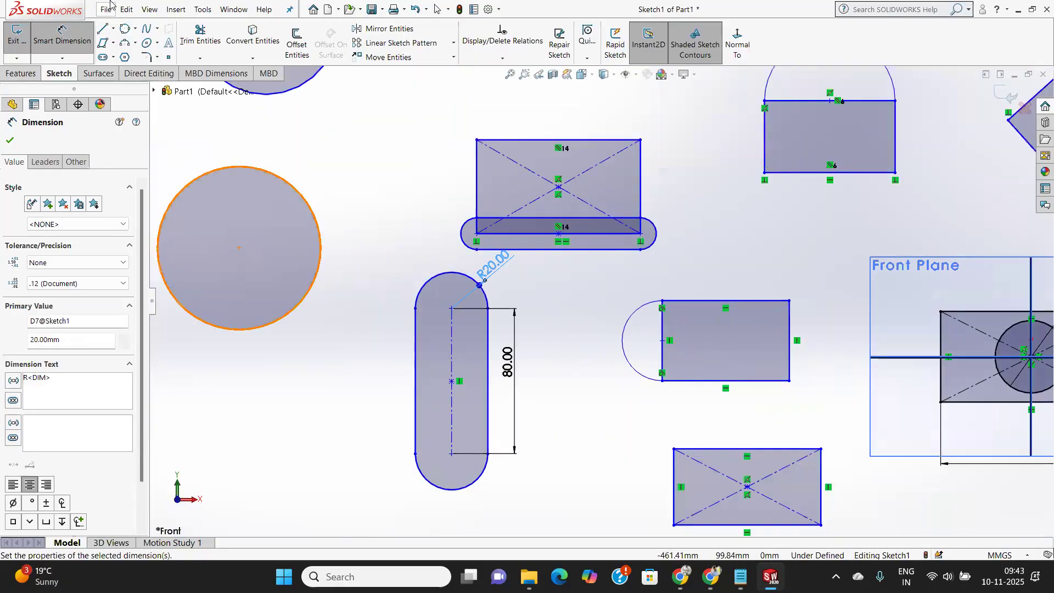
left_click(135, 27)
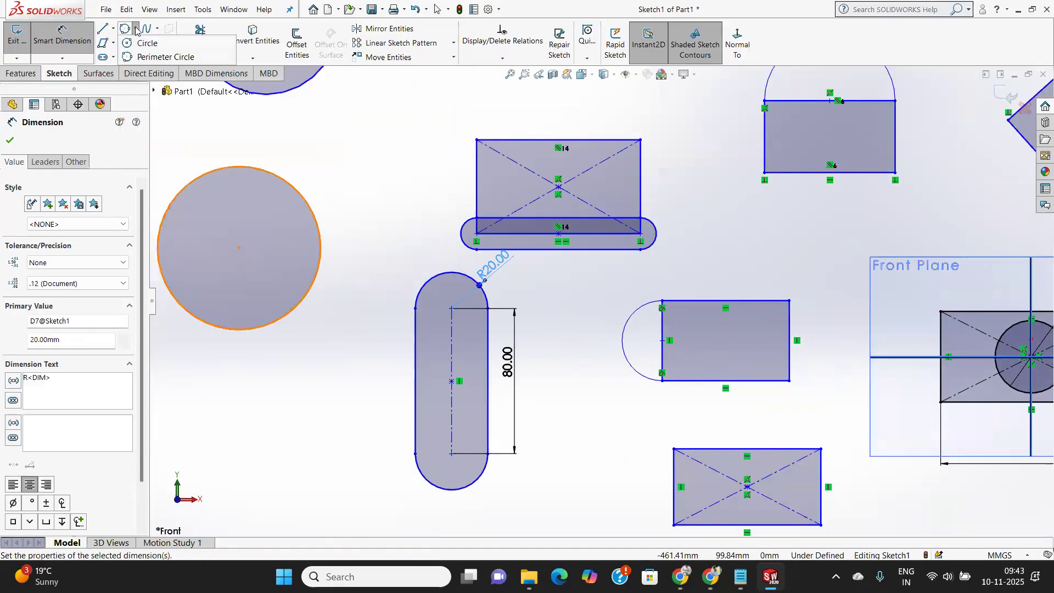
left_click(139, 40)
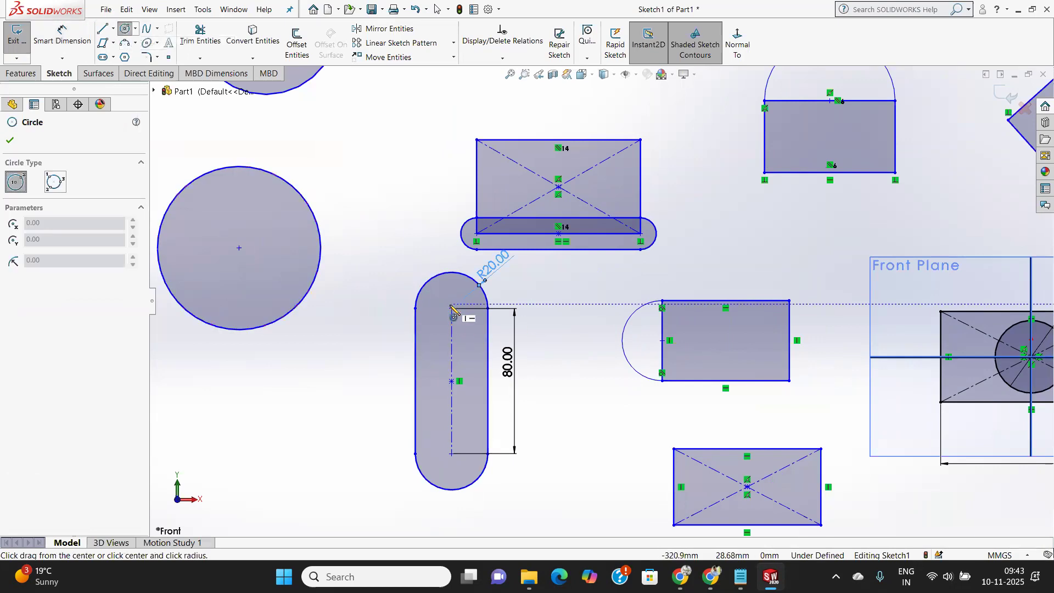
left_click(451, 308)
left_click(453, 324)
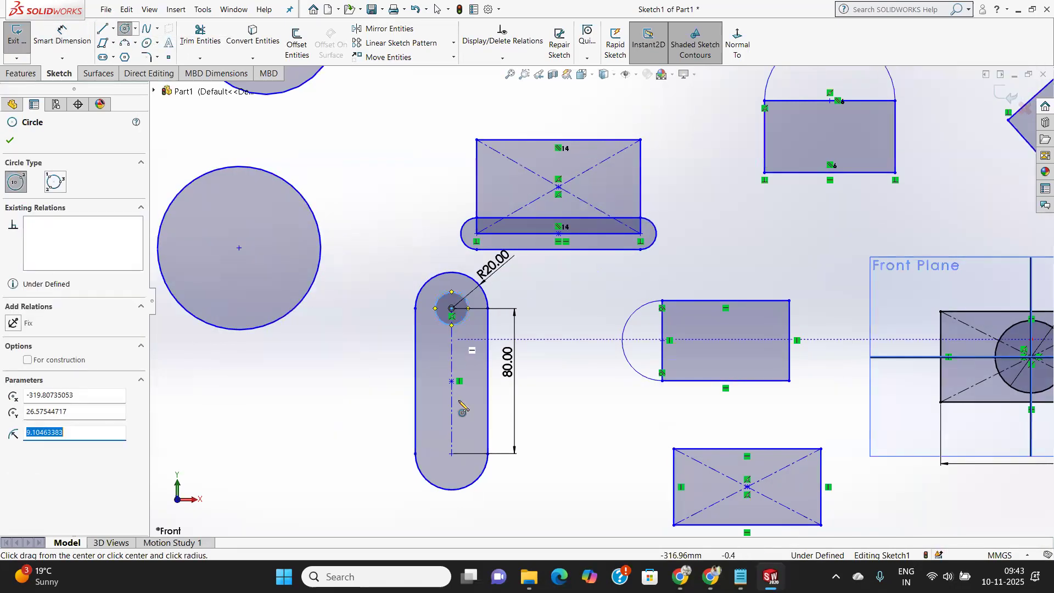
left_click(451, 453)
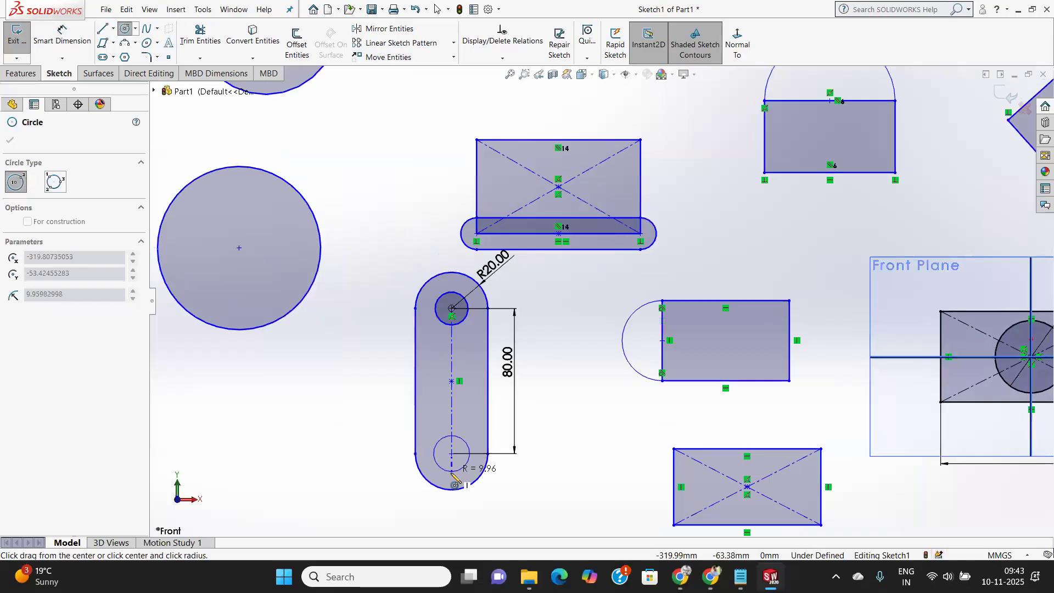
left_click(469, 460)
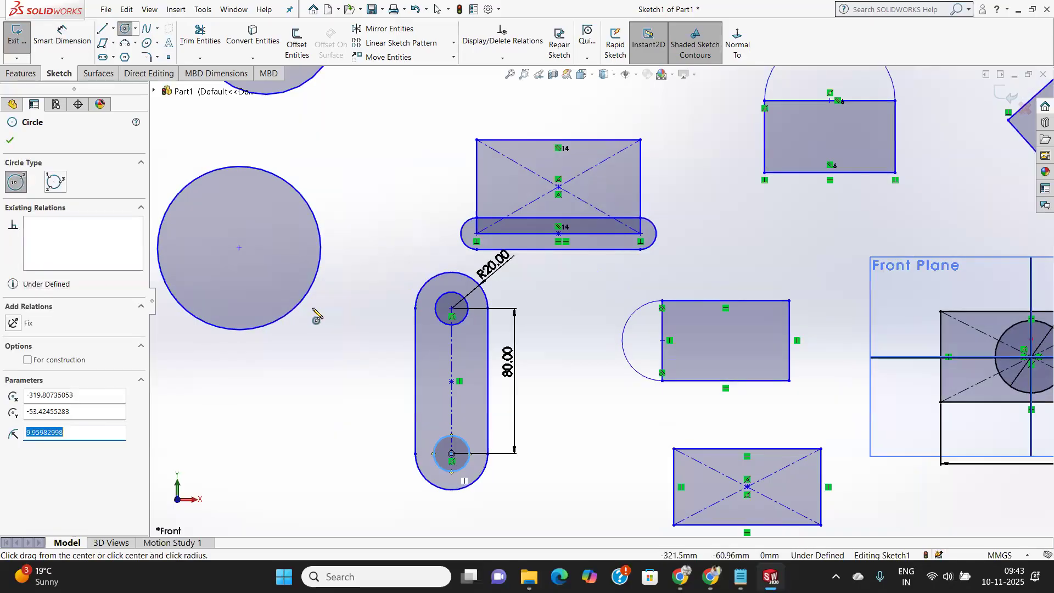
Dimension both circles inside the vertical slot with a 20 mm diameter each.
left_click(62, 37)
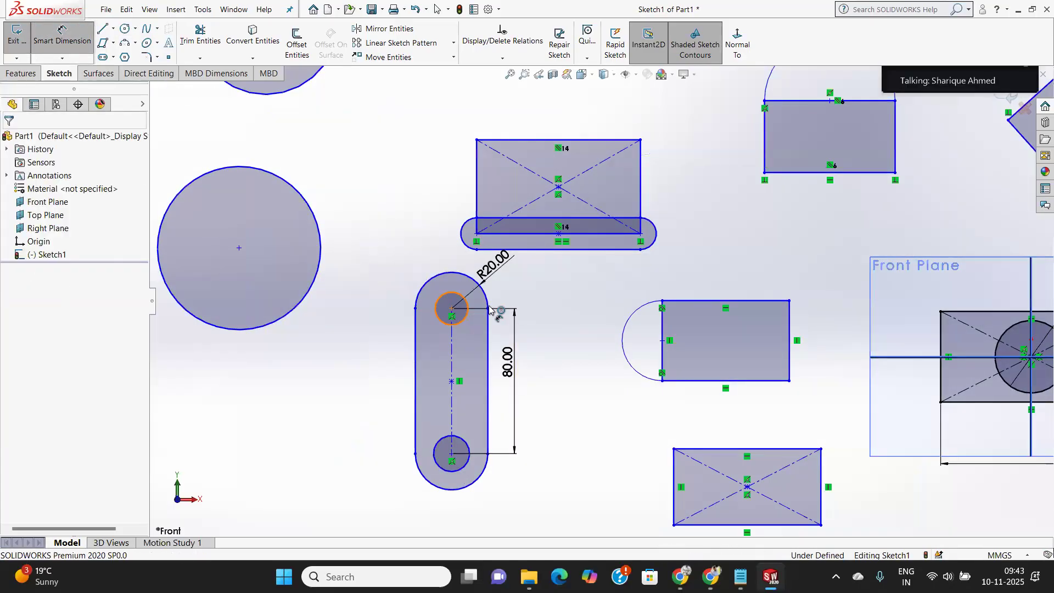
left_click(463, 318)
left_click(554, 285)
type("20")
key("Return")
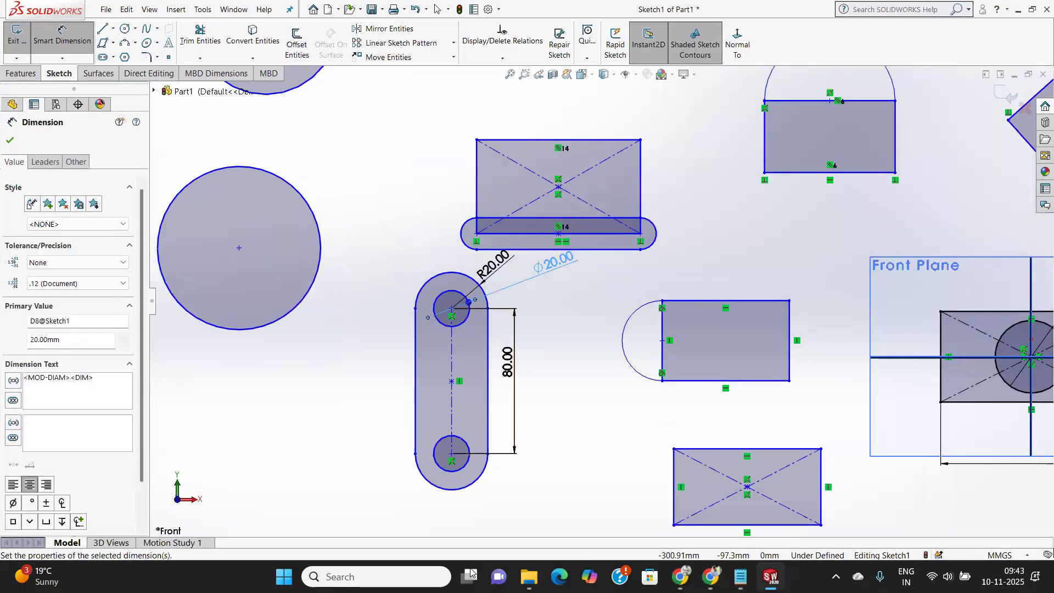
left_click(465, 465)
left_click(516, 496)
type("20")
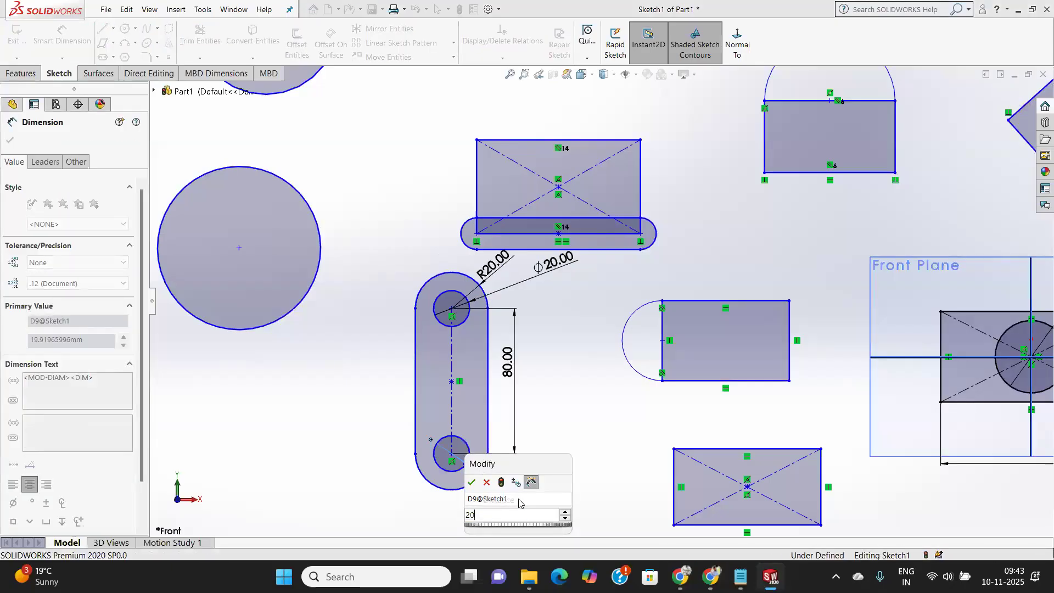
key("Return")
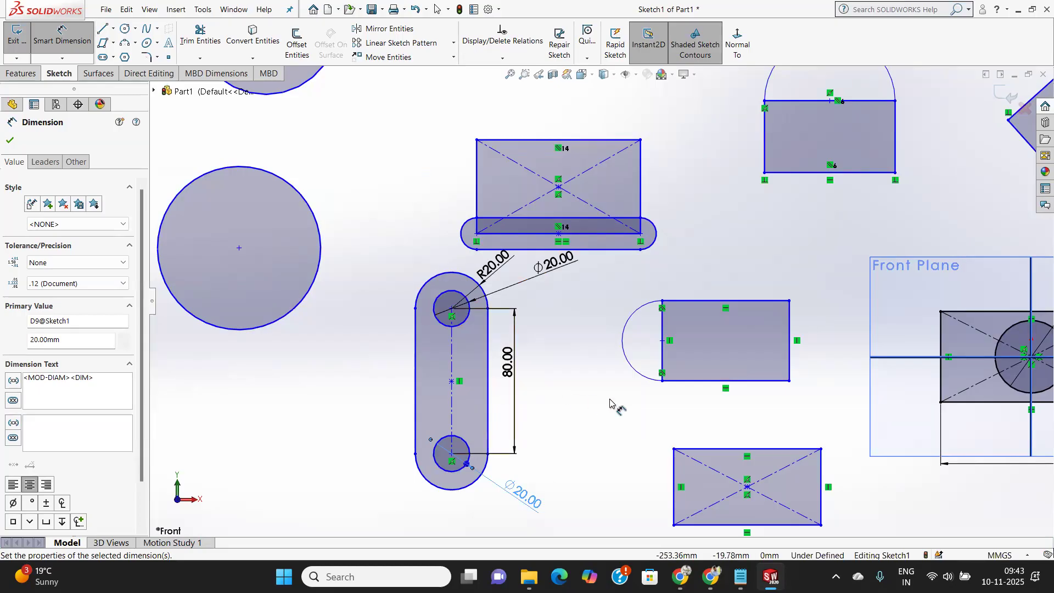
Draw a horizontal centerpoint straight slot about 134 mm between centres and 23.6 mm wide, left of the vertical slot and level with its lower hole.
scroll(615, 383, "up", 4)
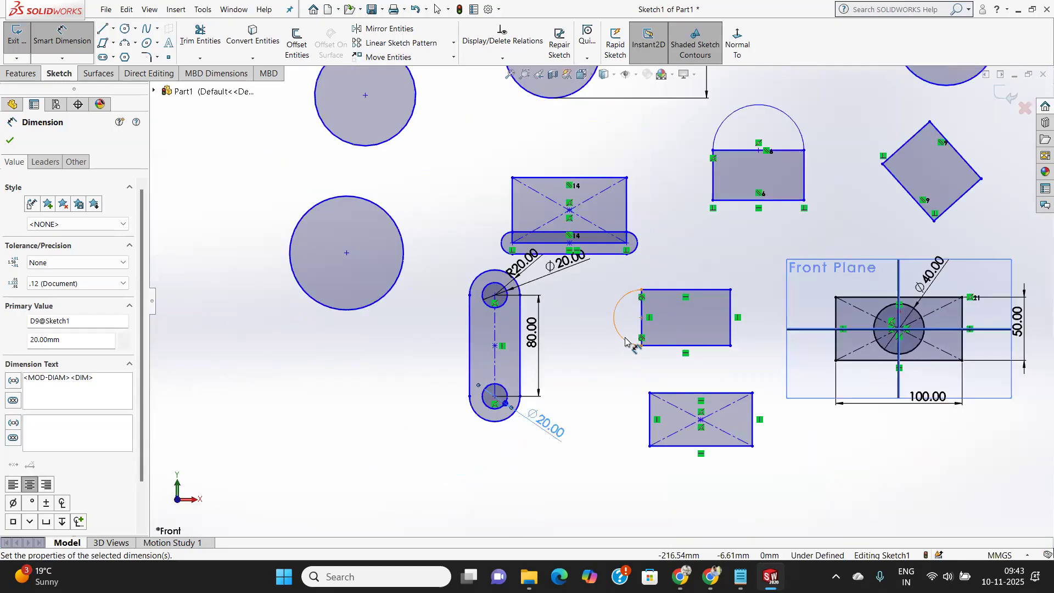
left_click(113, 58)
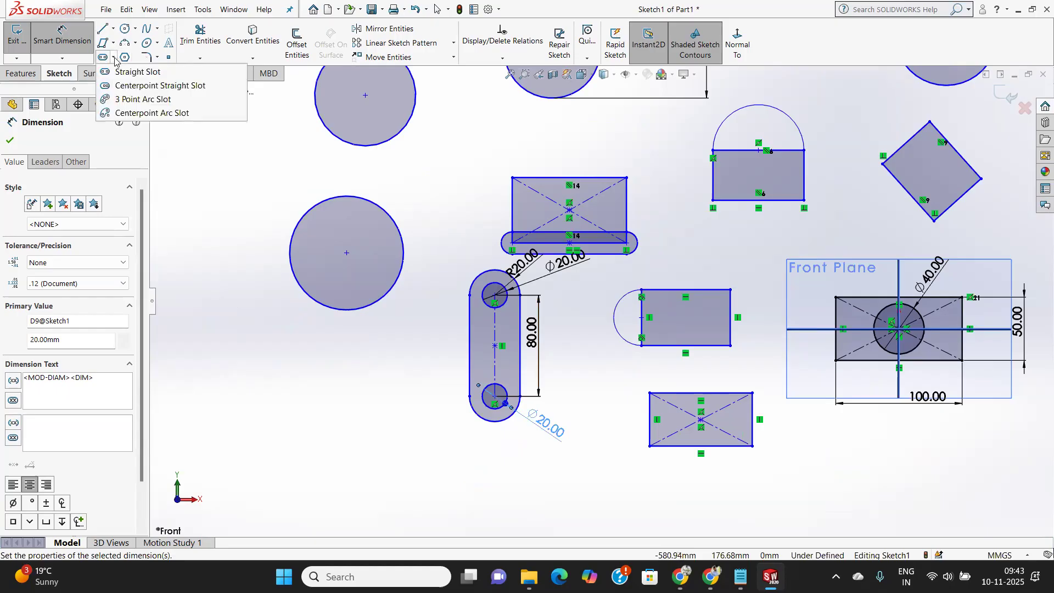
left_click(133, 87)
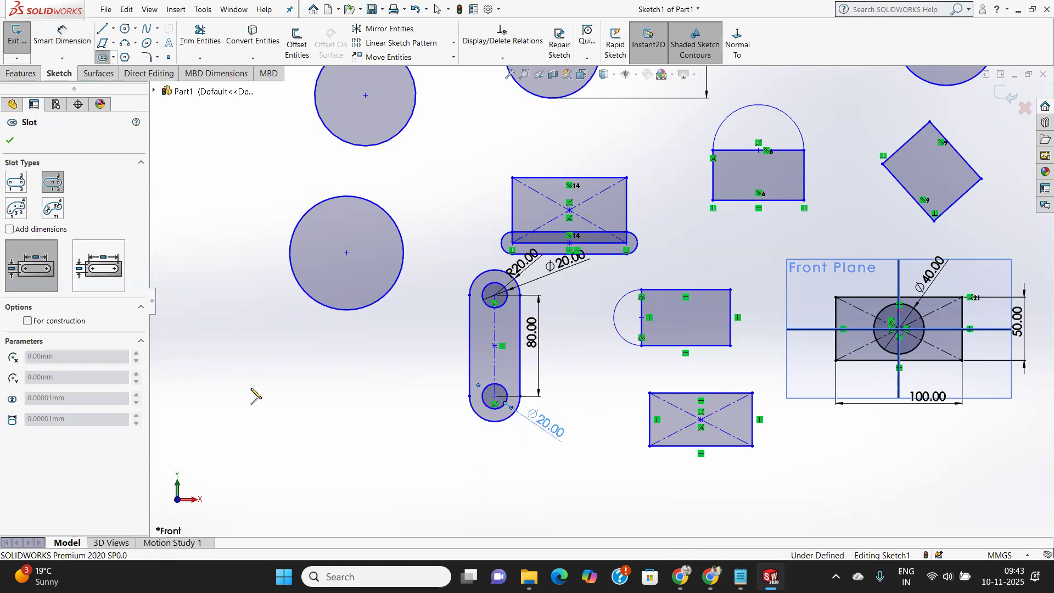
left_click(324, 396)
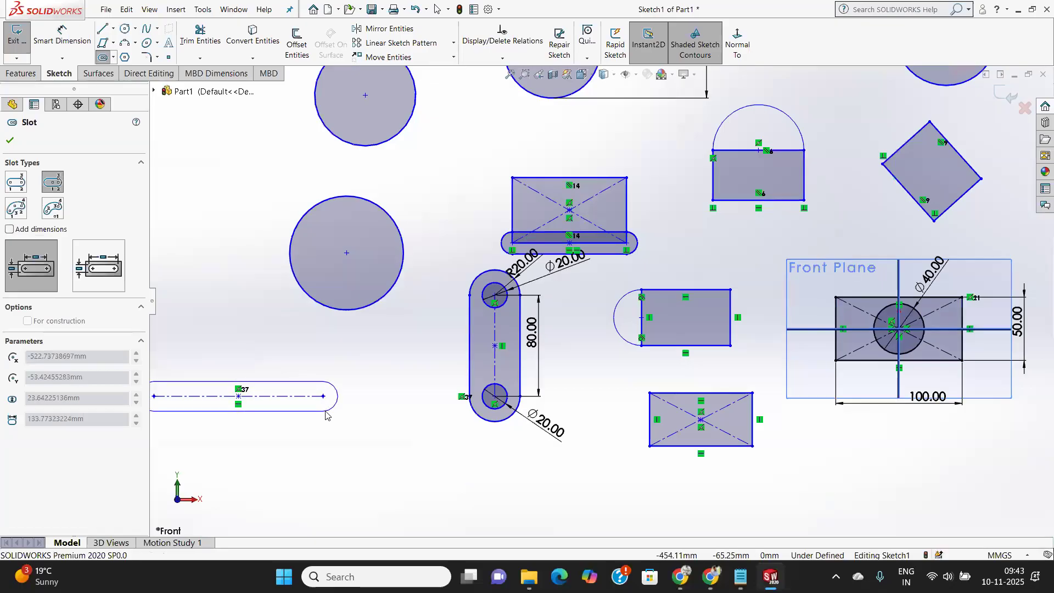
left_click(326, 411)
scroll(294, 409, "down", 1)
scroll(294, 409, "up", 2)
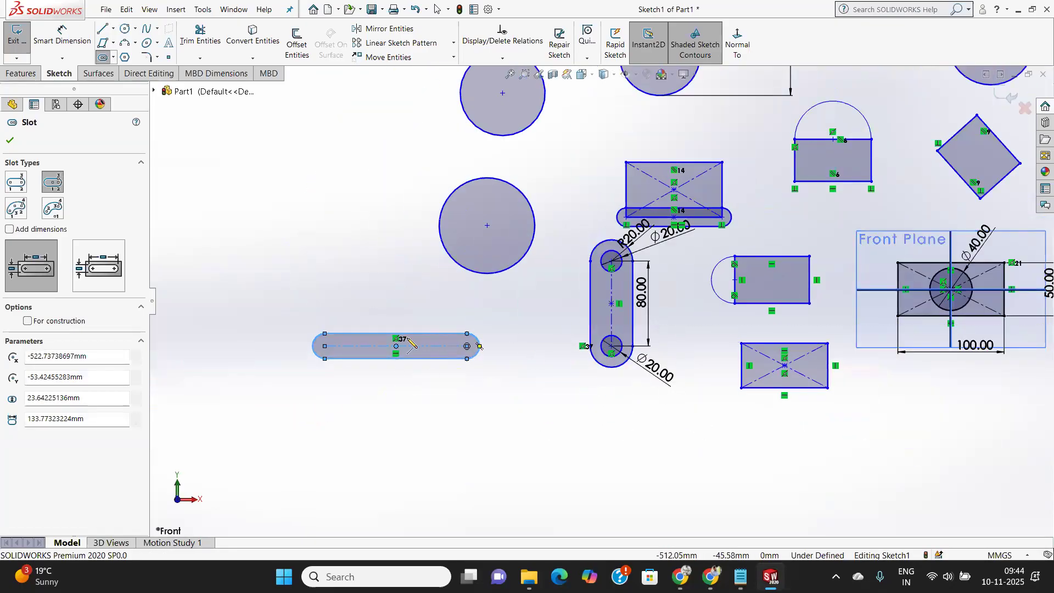
scroll(411, 344, "down", 3)
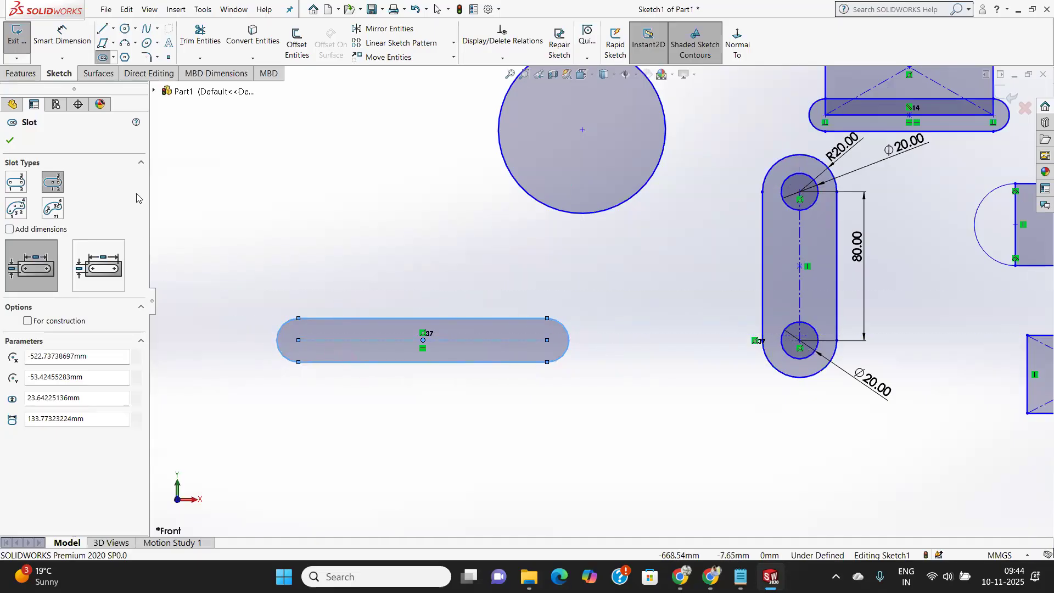
scroll(342, 290, "down", 3)
scroll(342, 290, "up", 6)
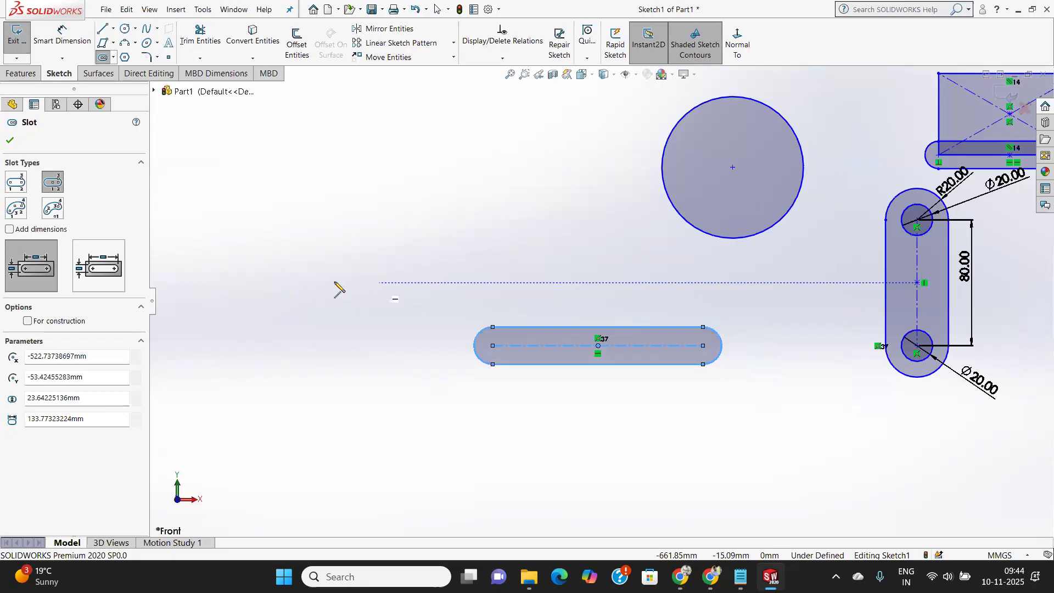
scroll(488, 393, "down", 2)
scroll(722, 181, "down", 2)
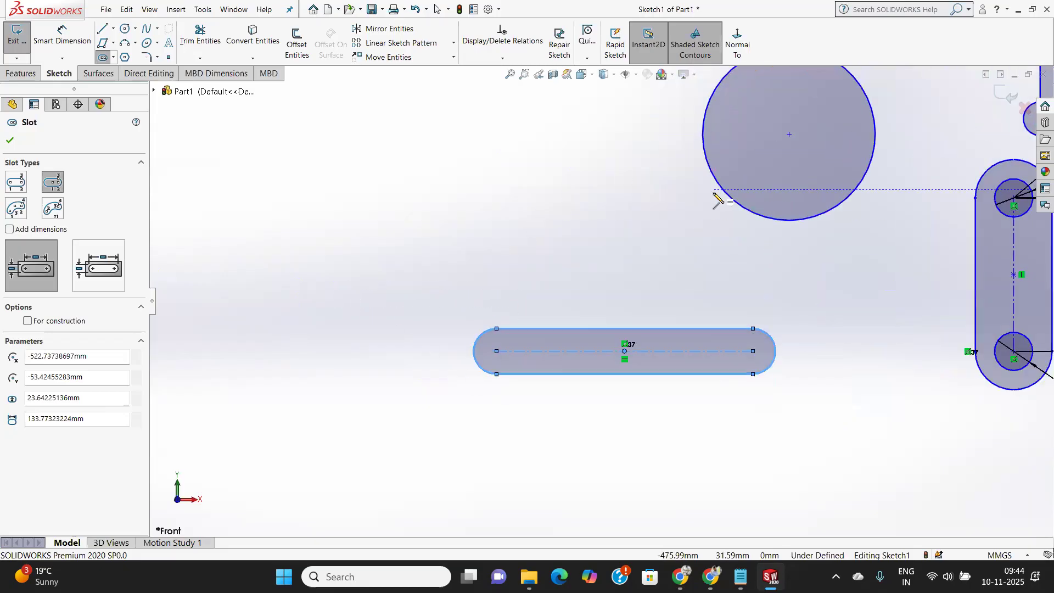
Draw a 3 point arc slot above and left of the horizontal slot, about 28.8 mm in centreline radius, 145.5° in sweep and 11.2 mm wide.
left_click(114, 58)
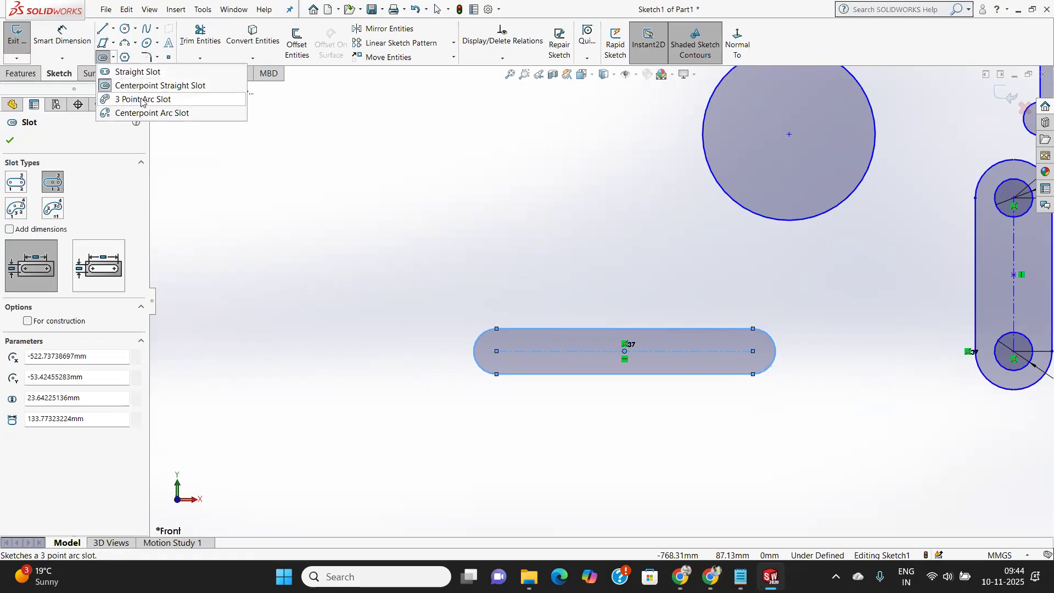
mouse_move(127, 48)
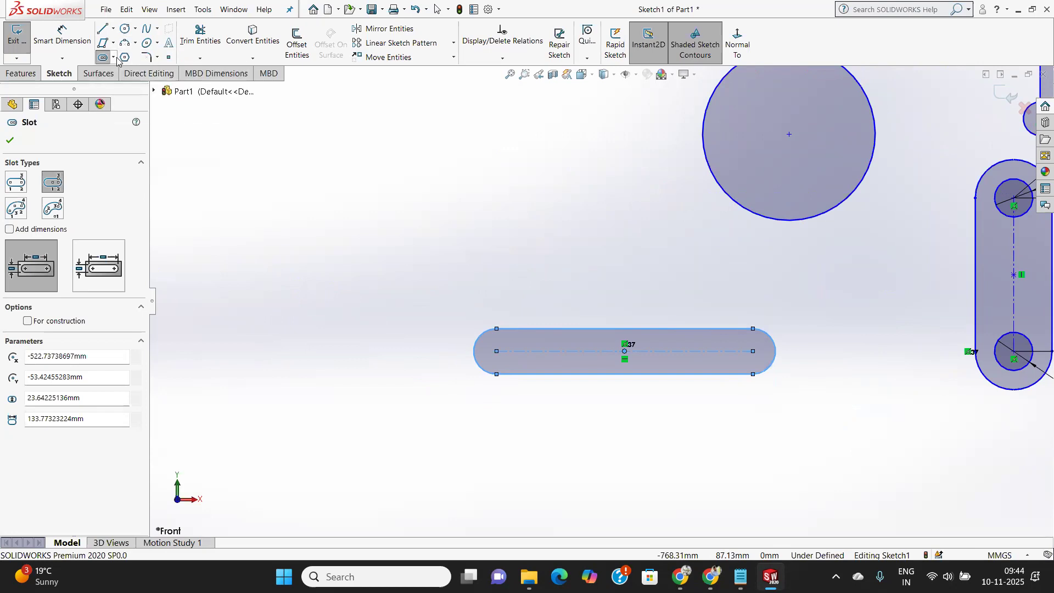
left_click(113, 58)
left_click(144, 99)
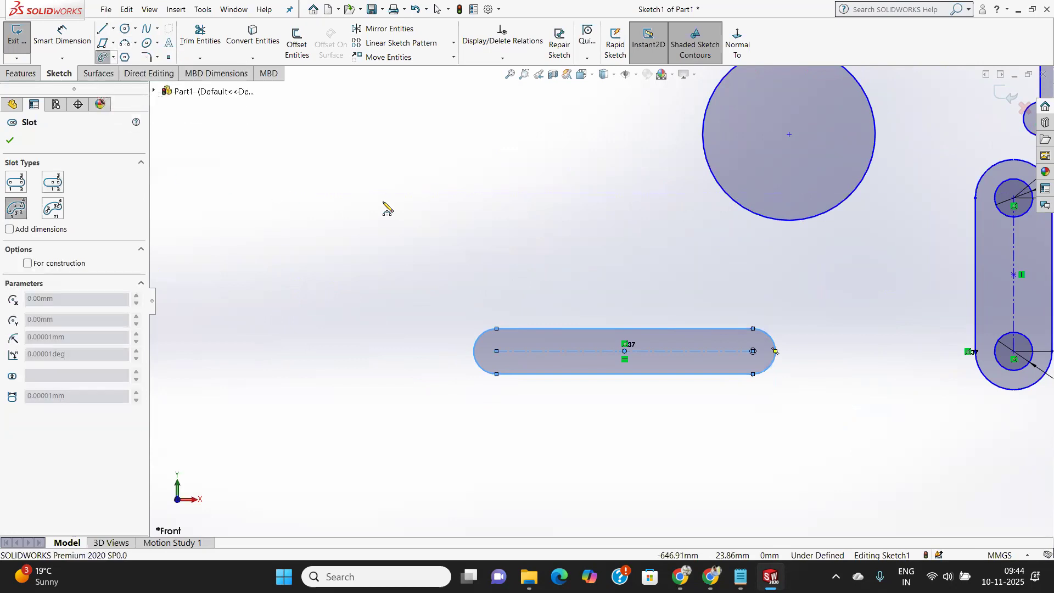
left_click(362, 214)
left_click(468, 208)
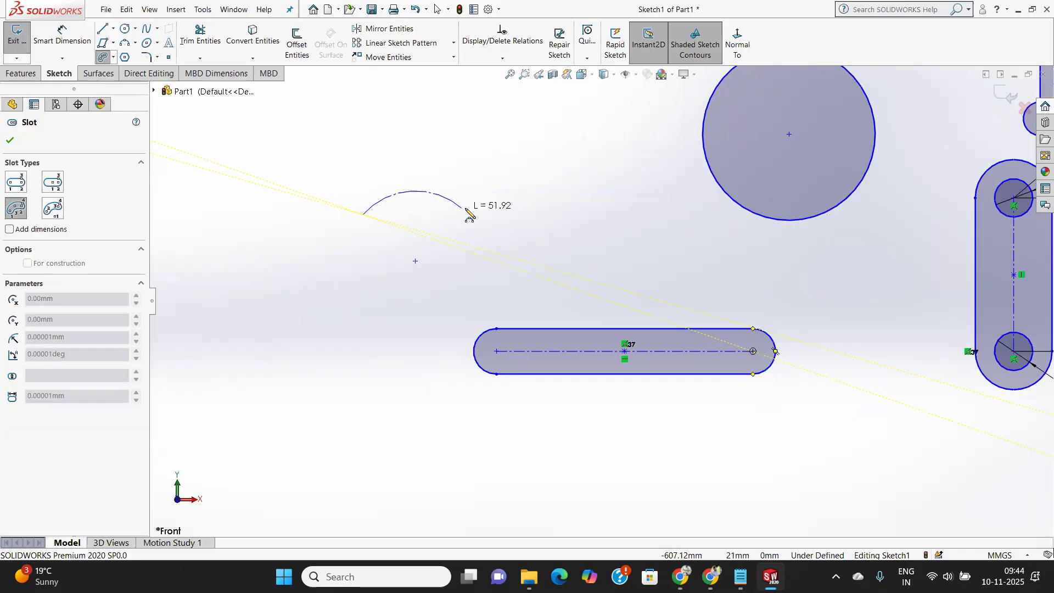
left_click(412, 173)
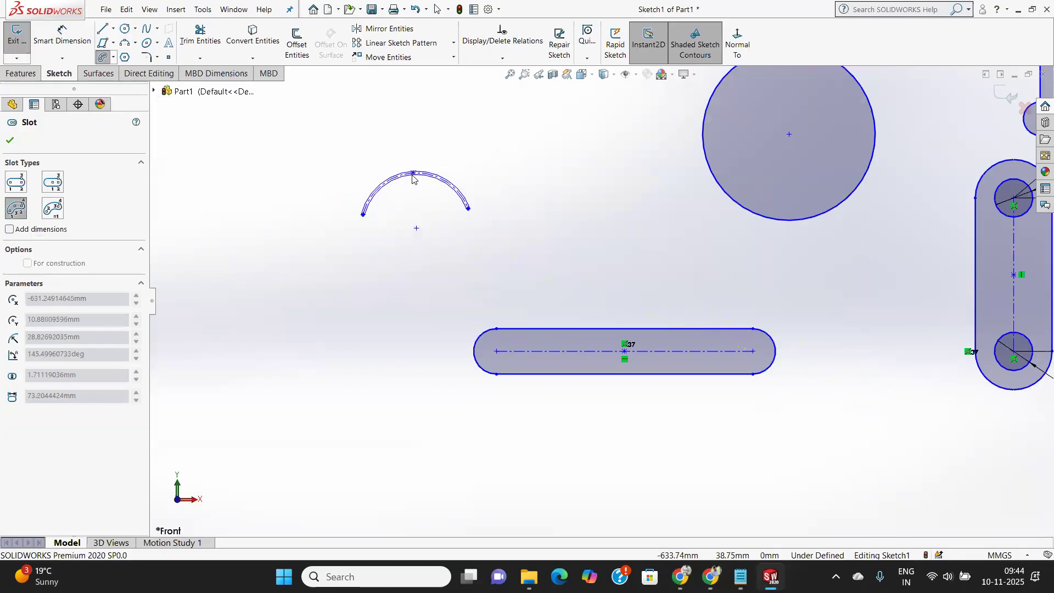
left_click(413, 185)
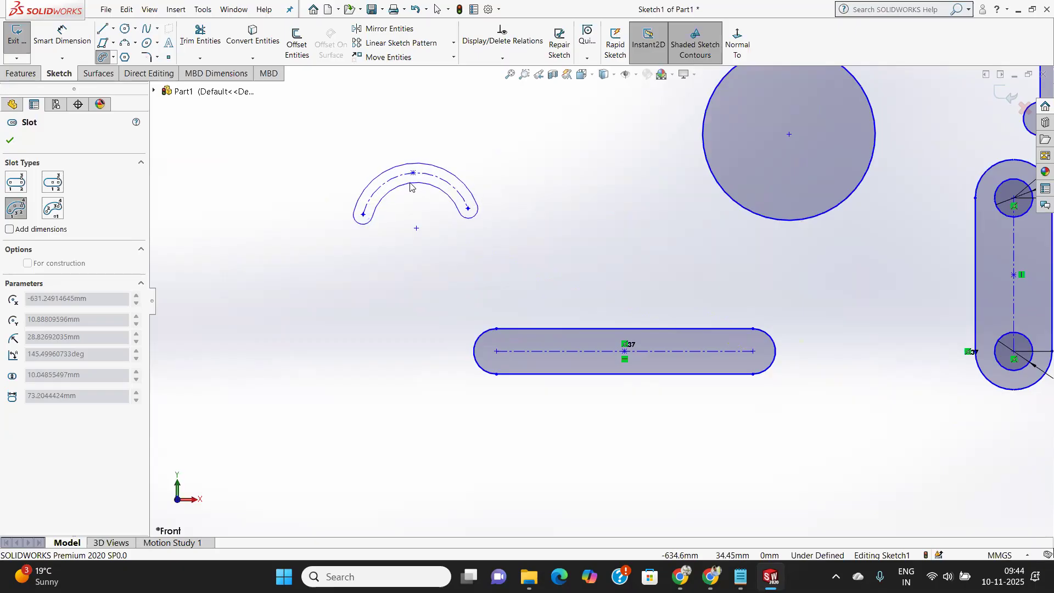
left_click(412, 190)
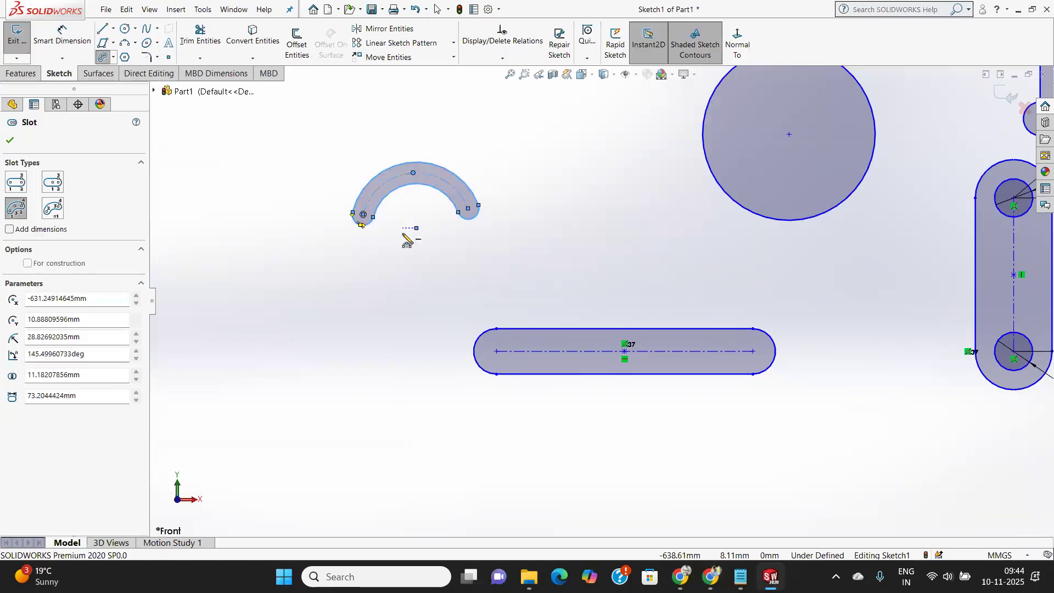
scroll(407, 240, "down", 6)
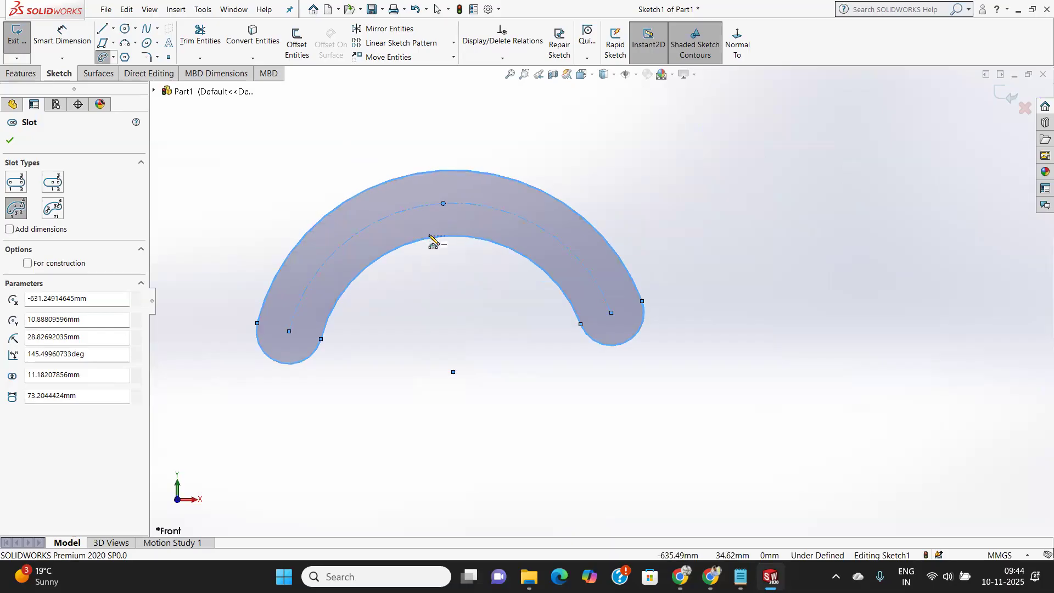
scroll(432, 241, "up", 5)
scroll(468, 254, "down", 4)
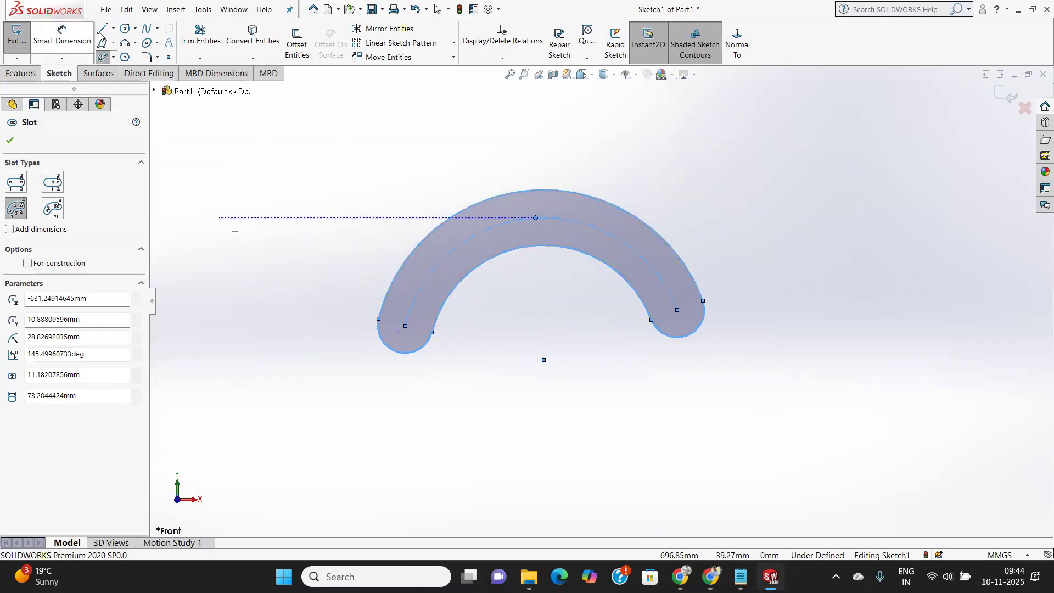
left_click(10, 140)
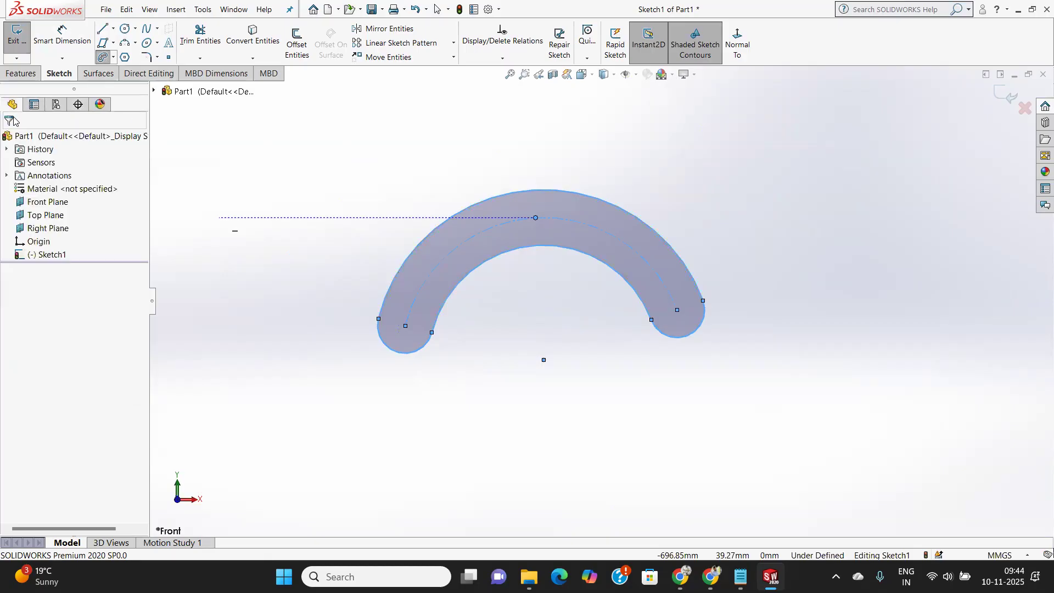
Dimension the arc slot with a 50 mm outer radius and a 30 mm inner radius.
left_click(62, 37)
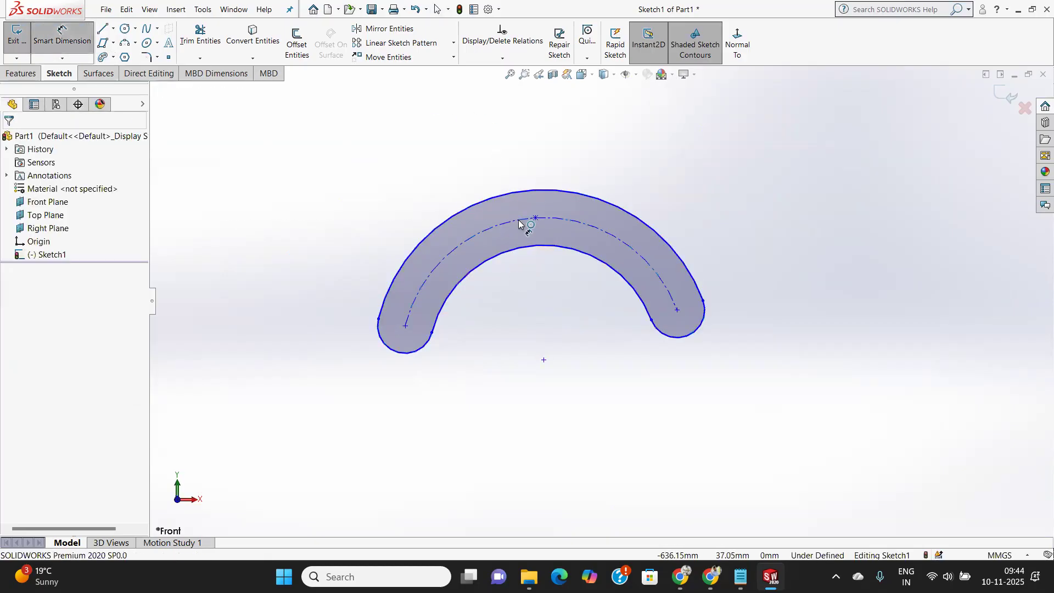
left_click(517, 199)
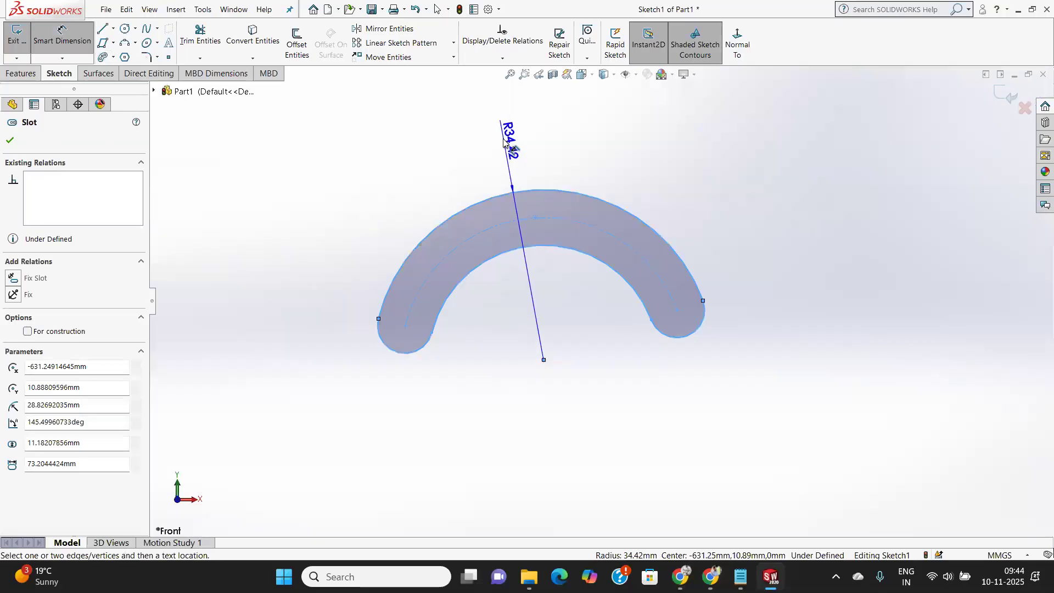
left_click(504, 225)
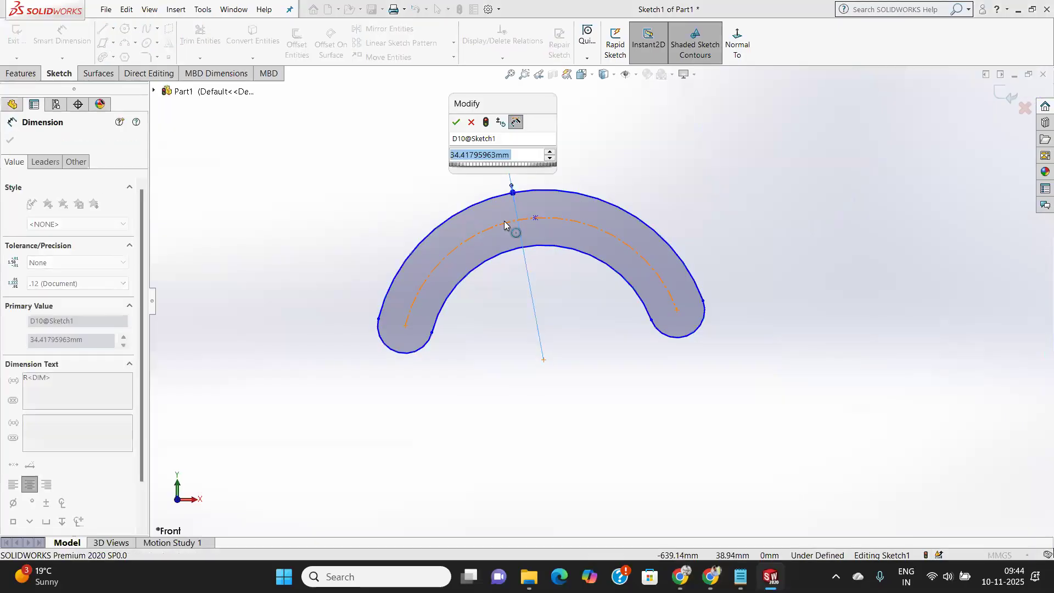
type("50")
key("Return")
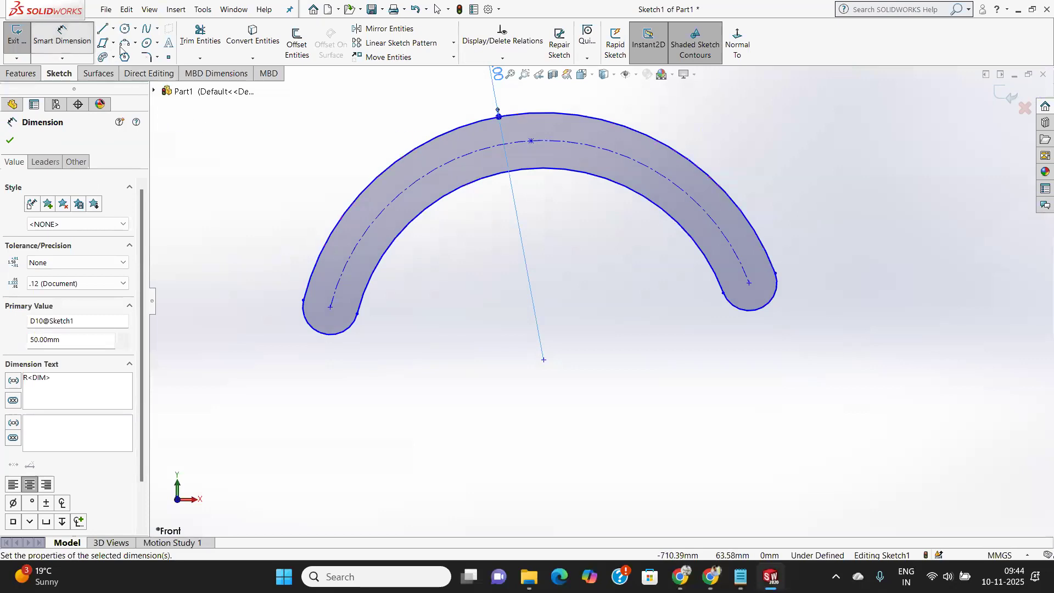
left_click(559, 170)
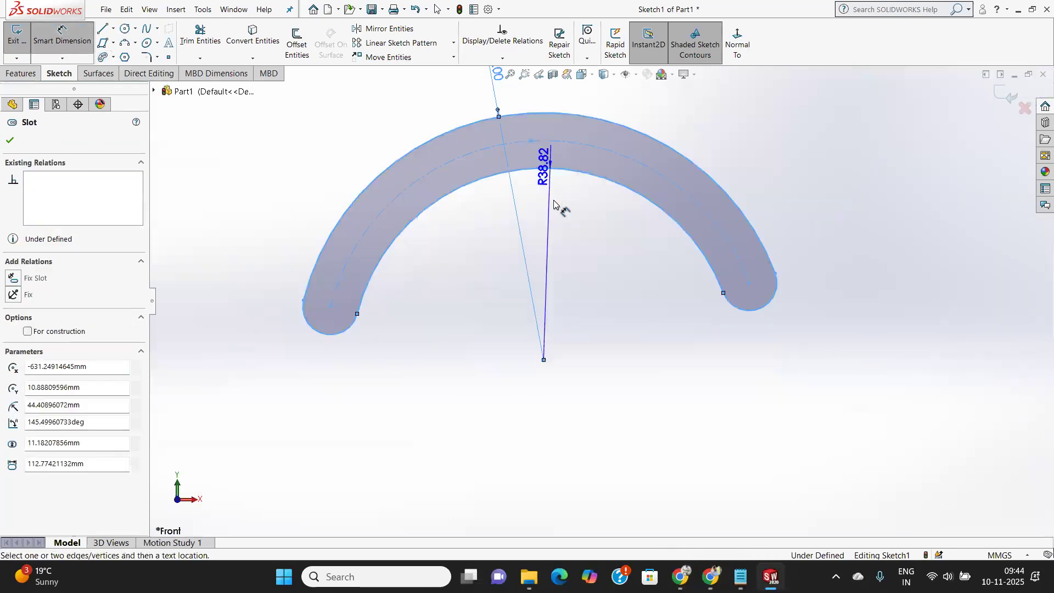
left_click(561, 231)
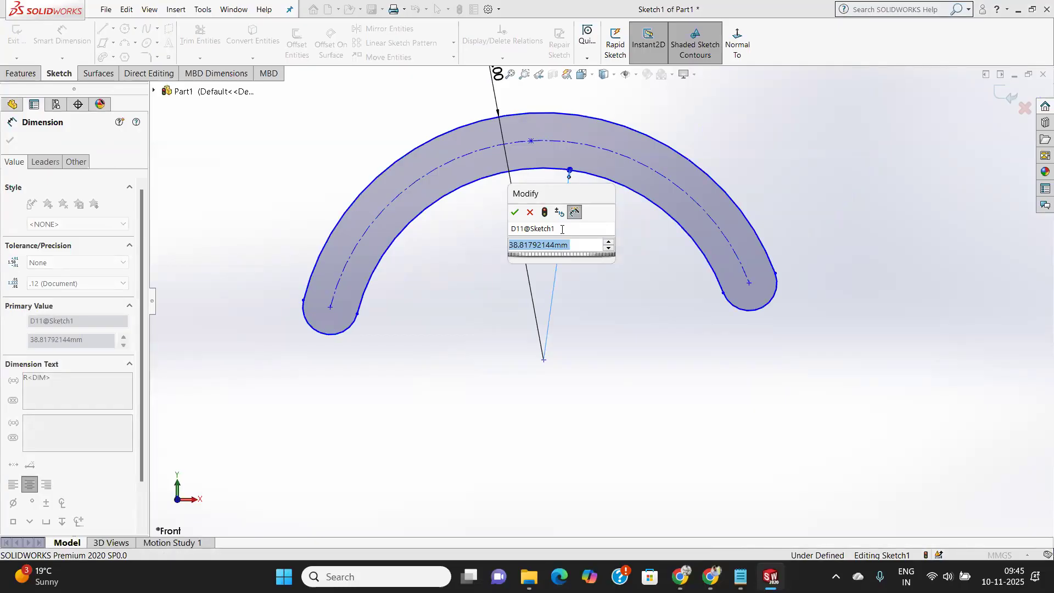
type("25")
key("BackSpace")
key("BackSpace")
type("30")
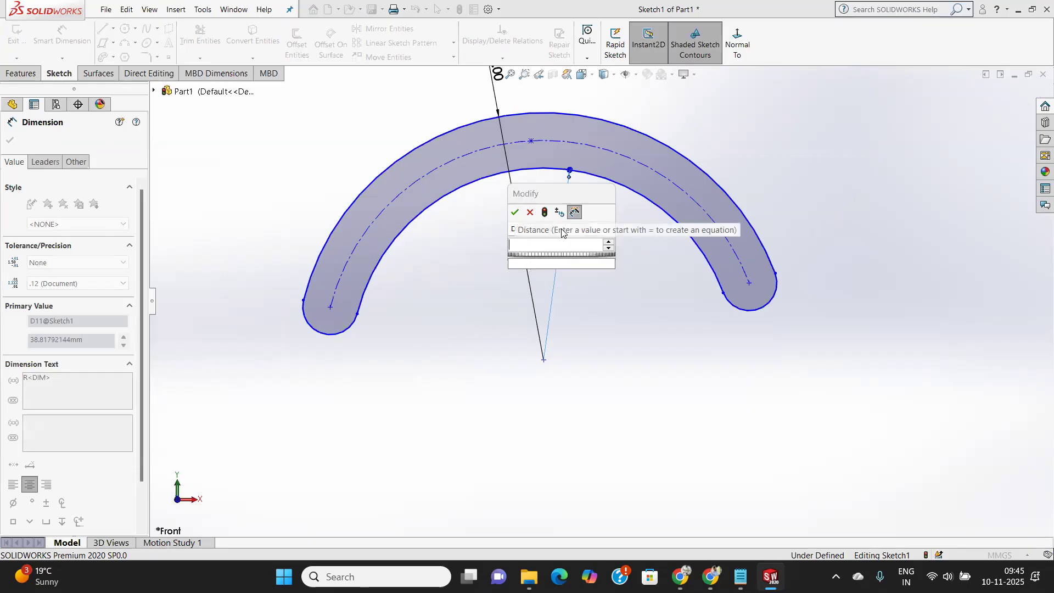
key("Return")
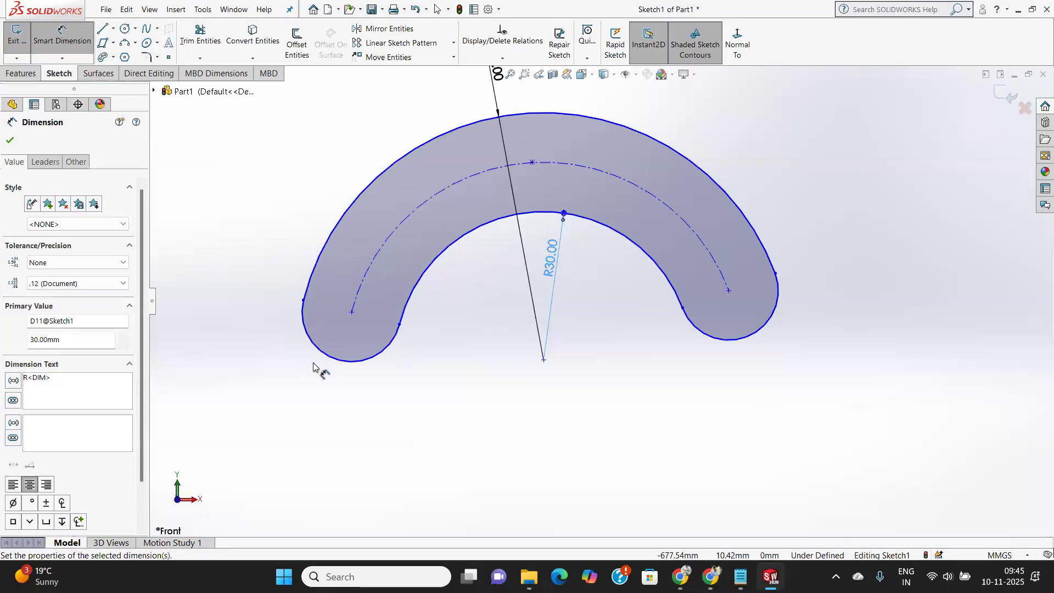
Try to add a radius dimension to the rounded left end of the arc slot.
left_click(321, 361)
left_click(296, 389)
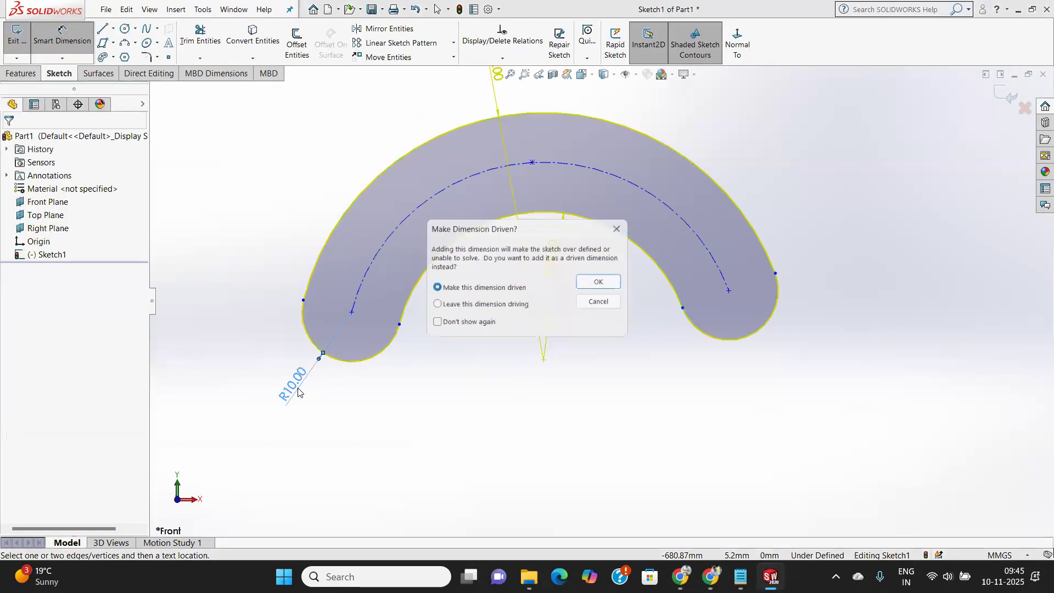
left_click(620, 227)
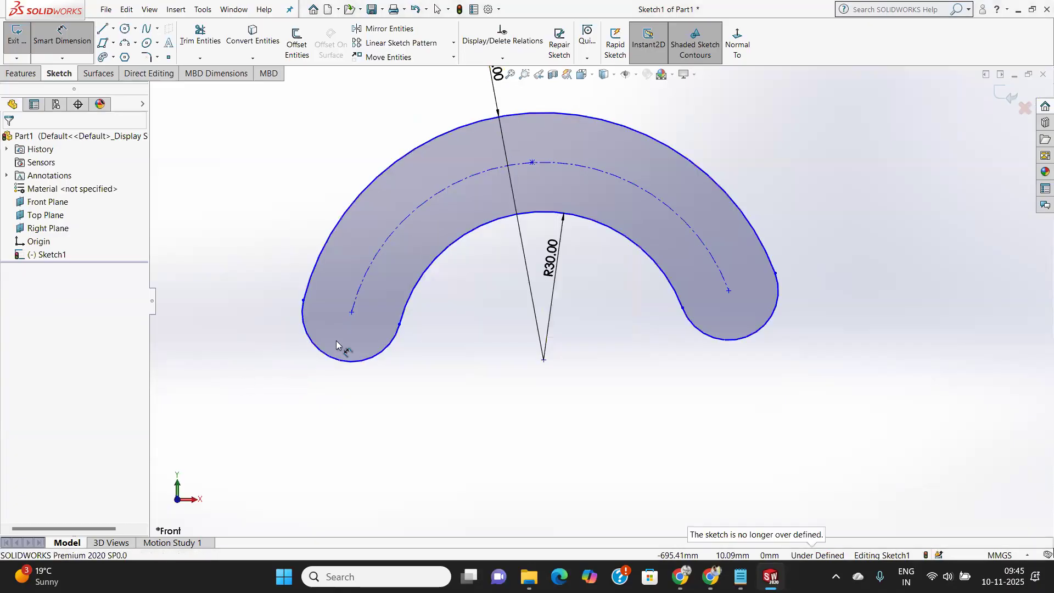
Draw a centerpoint arc slot left of the dimensioned arc slot, about 42 mm in centreline radius, 93° in sweep and 13 mm wide.
key("f")
scroll(502, 299, "up", 4)
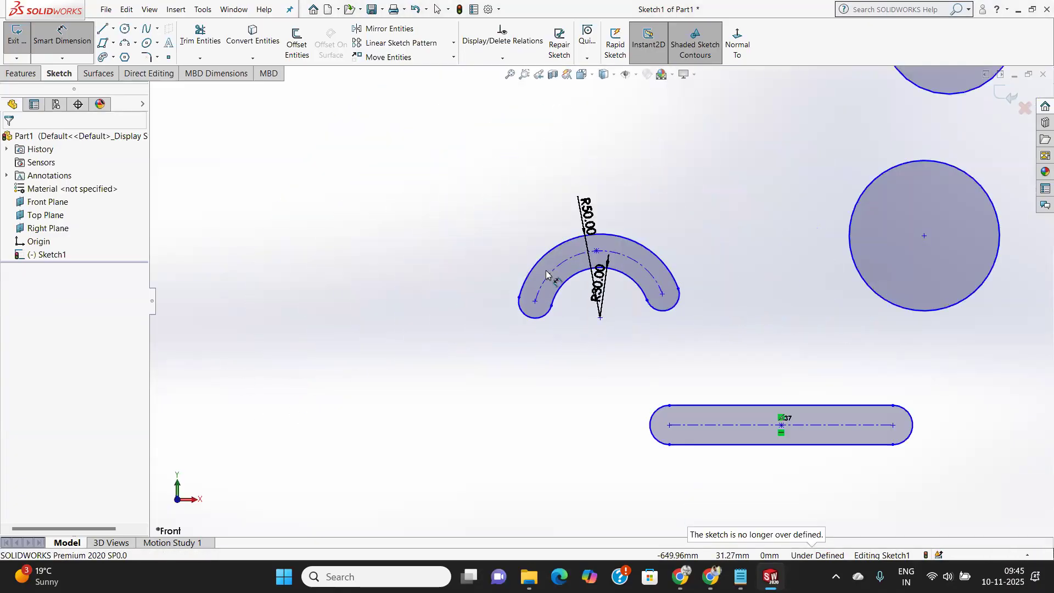
left_click(114, 57)
left_click(114, 57)
left_click(114, 57)
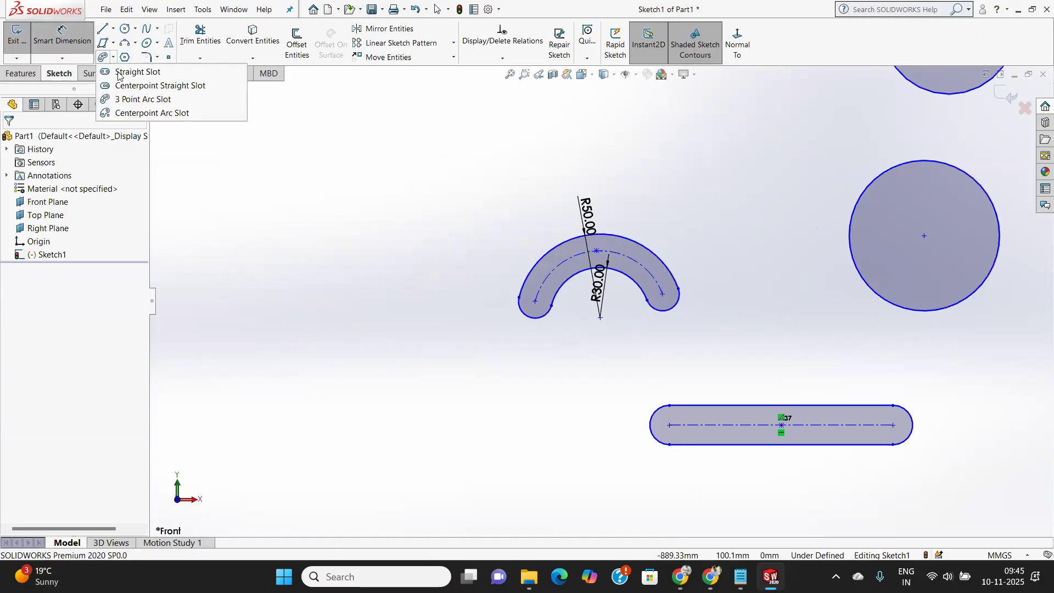
left_click(139, 114)
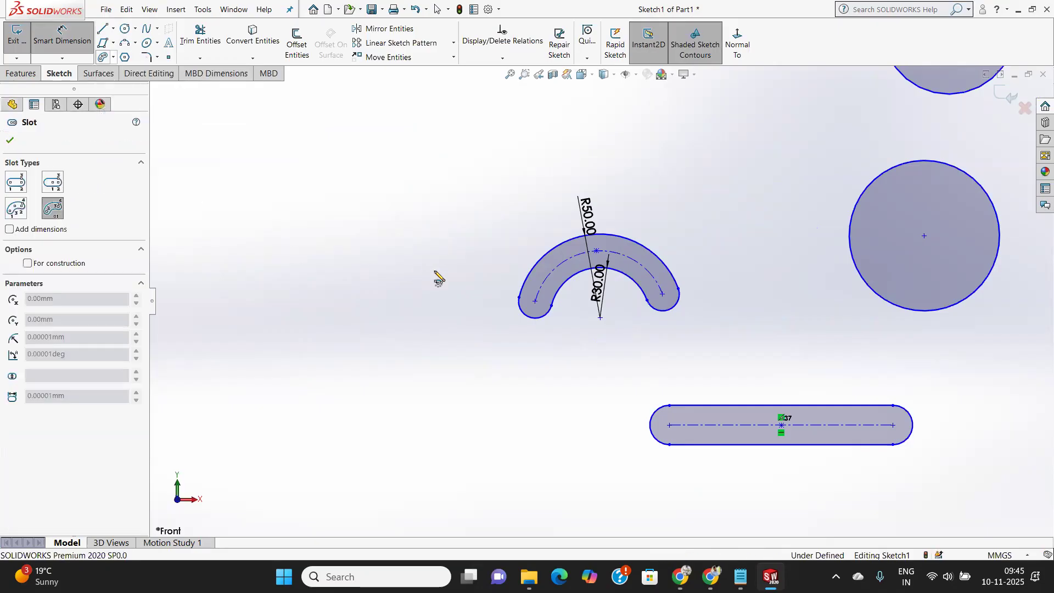
left_click(349, 349)
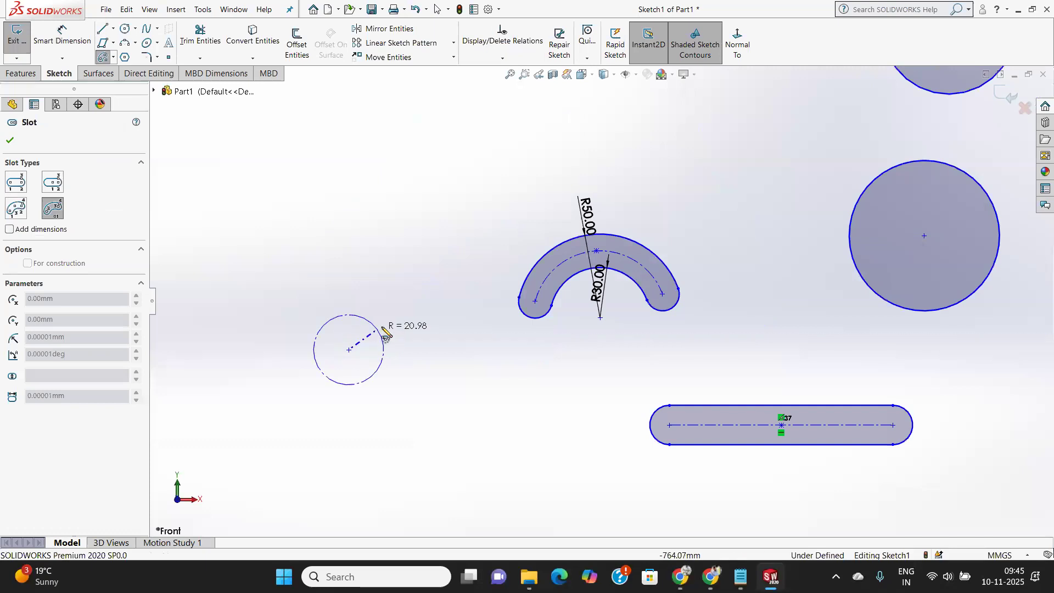
left_click(418, 349)
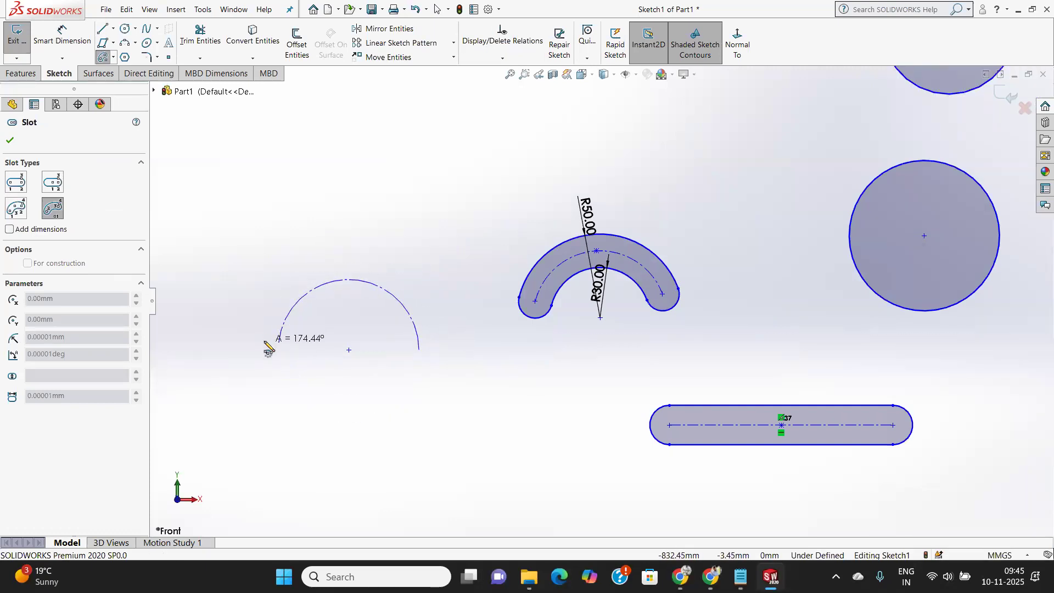
left_click(345, 279)
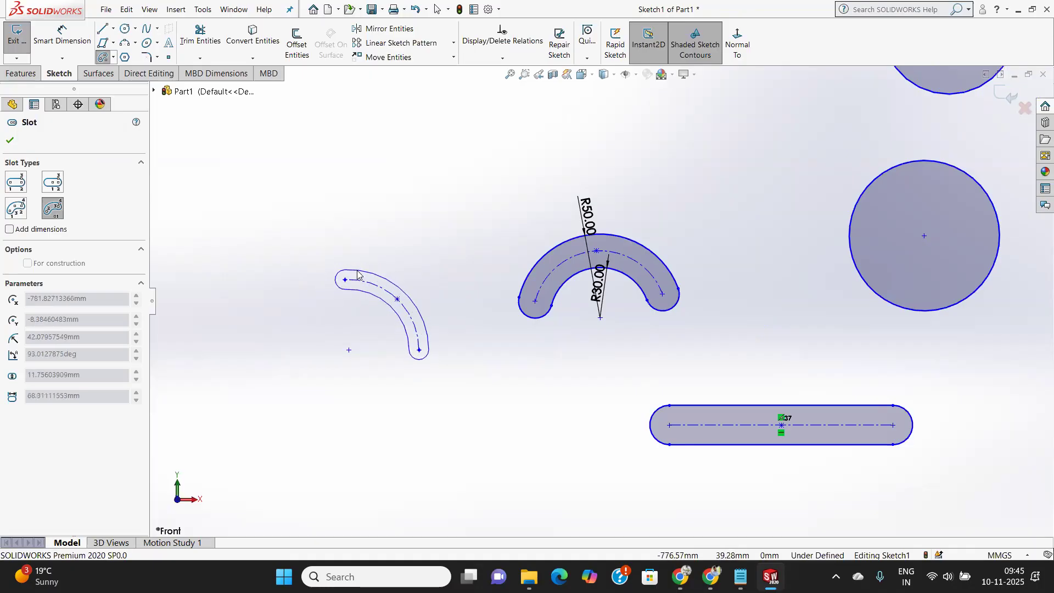
left_click(357, 274)
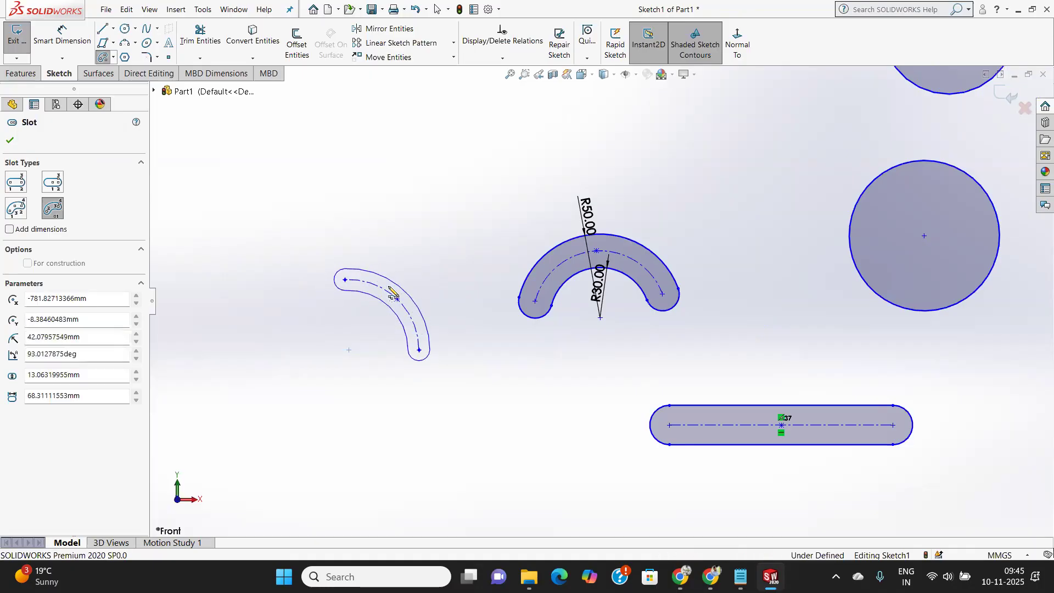
left_click(135, 43)
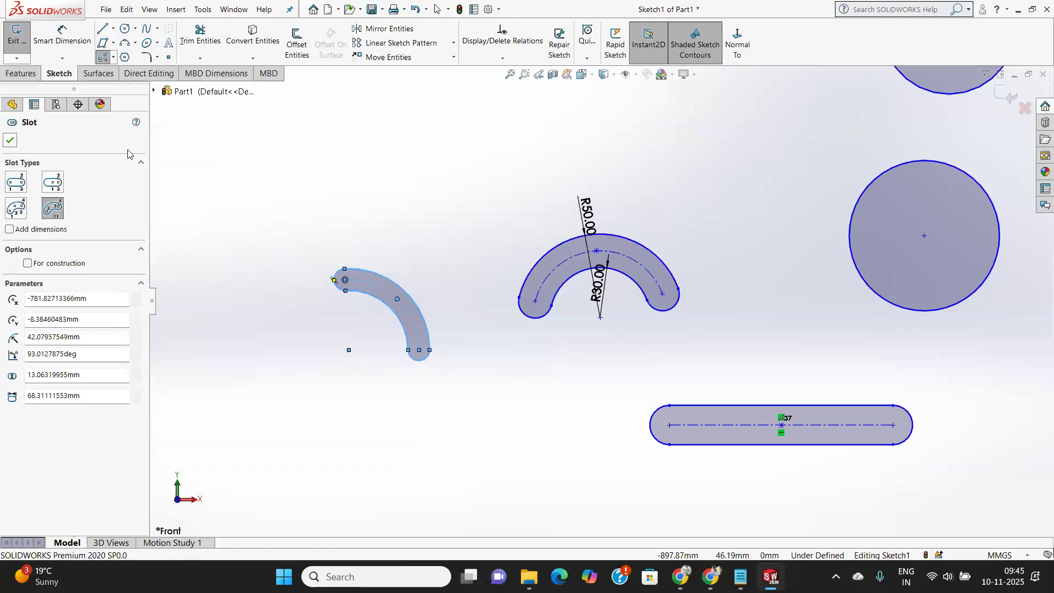
left_click(9, 141)
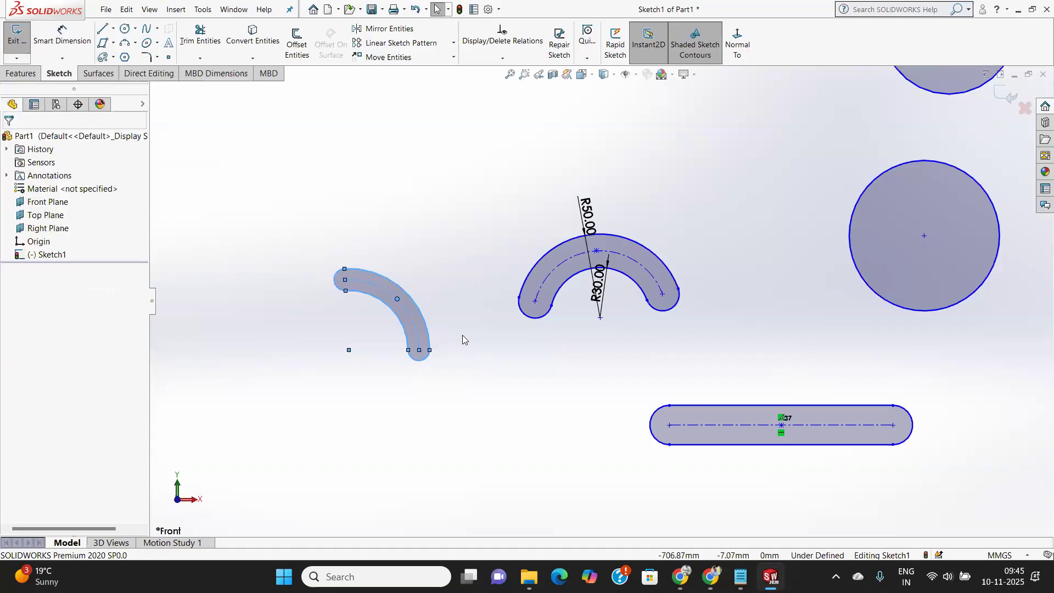
Look over the circles, rectangles, slots and dimensioned shapes sketched around the Front Plane origin.
scroll(428, 318, "up", 3)
scroll(578, 298, "down", 3)
scroll(631, 286, "up", 3)
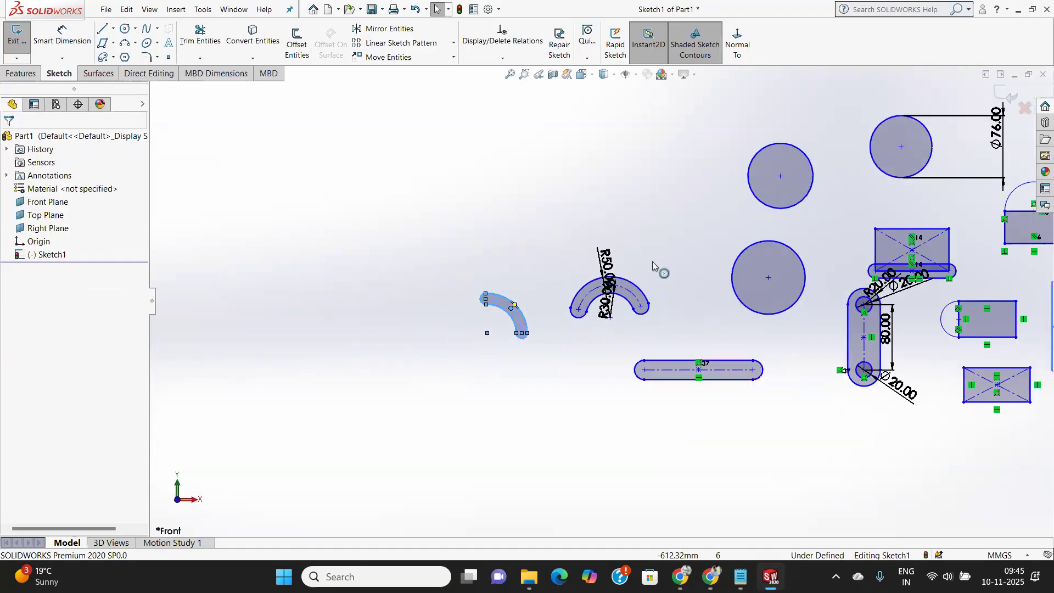
scroll(652, 261, "up", 3)
scroll(525, 323, "down", 4)
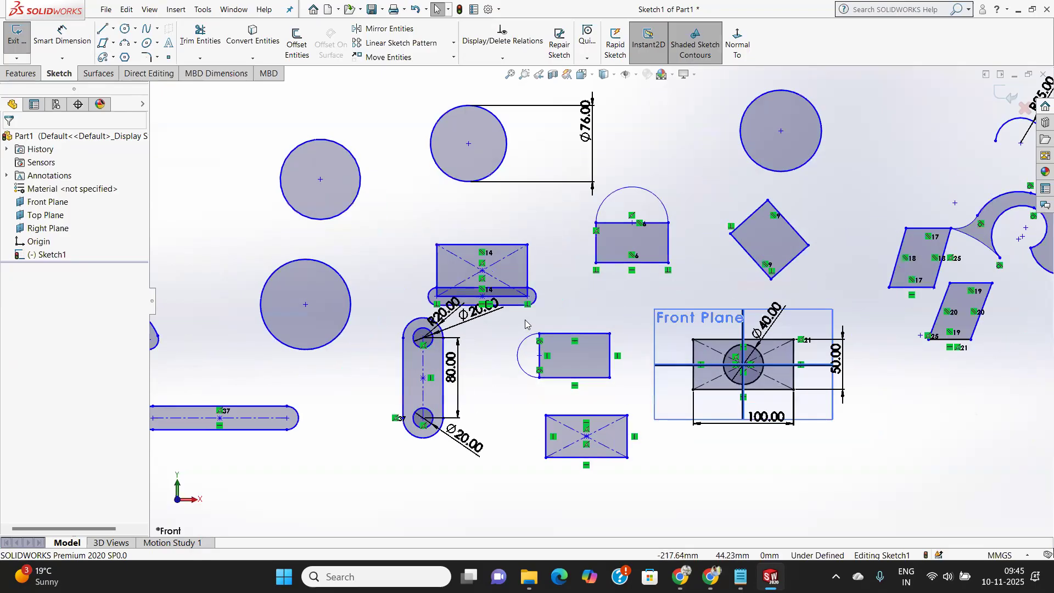
scroll(525, 323, "down", 3)
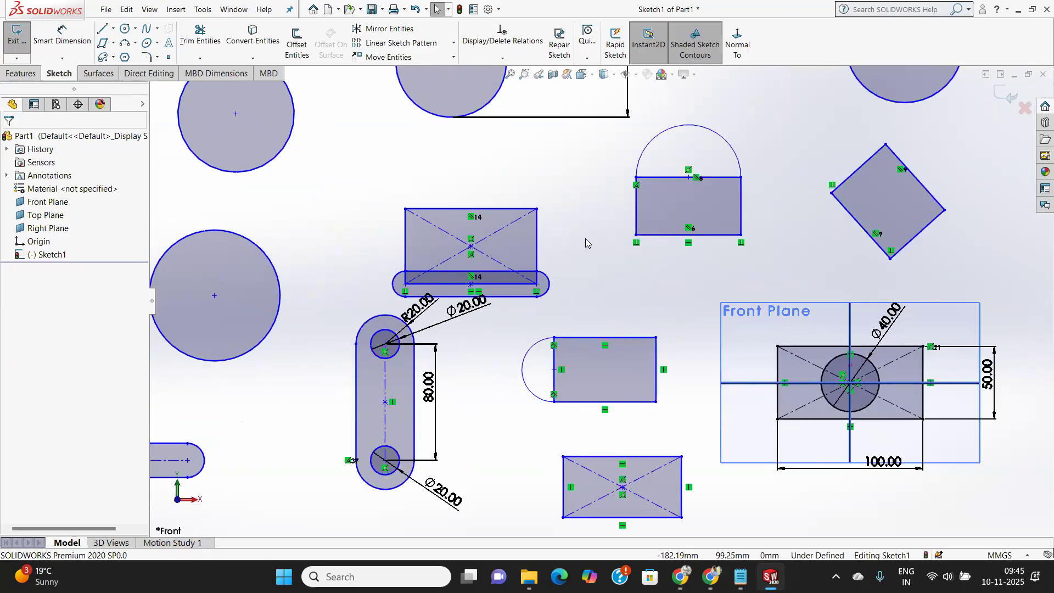
scroll(577, 223, "up", 4)
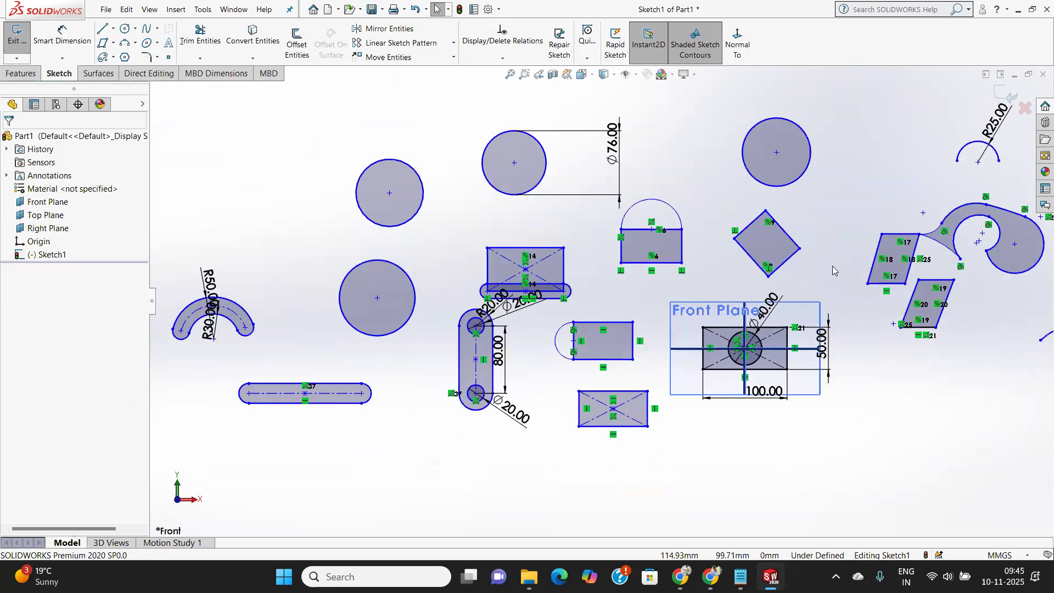
scroll(820, 269, "down", 3)
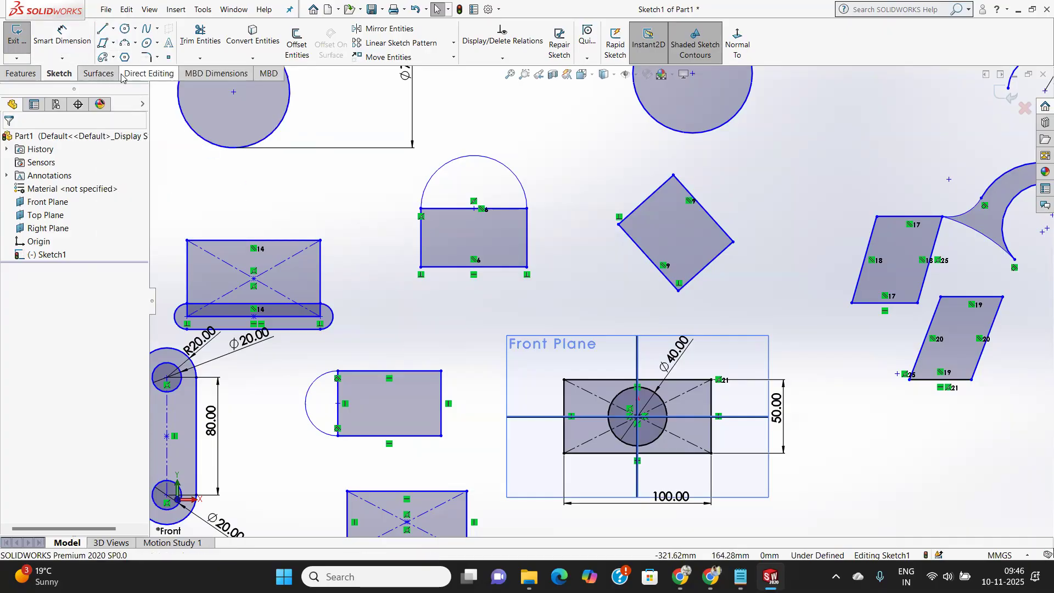
Draw a closed triangle above the 76 mm circle, with a horizontal base about 110.5 mm long and two sides about 114.4 mm long.
left_click(101, 32)
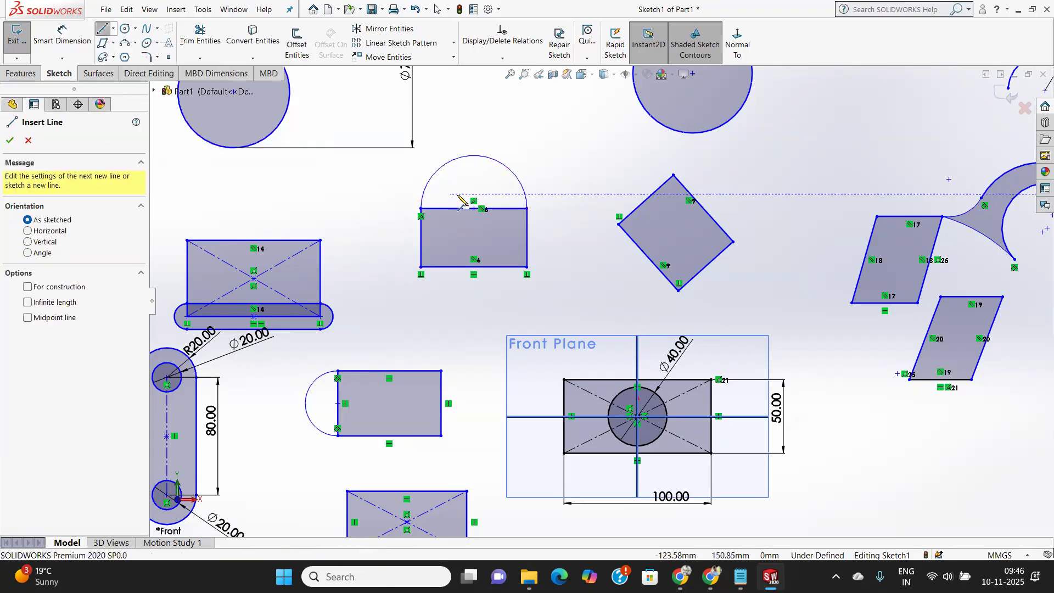
scroll(464, 202, "down", 3)
scroll(464, 202, "up", 4)
scroll(461, 201, "up", 3)
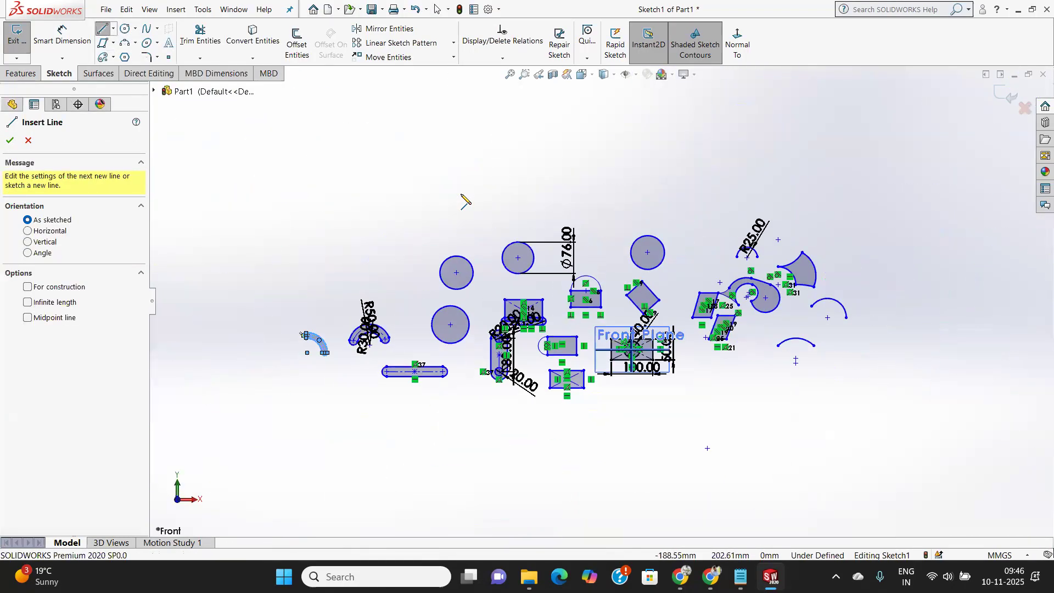
scroll(531, 214, "down", 6)
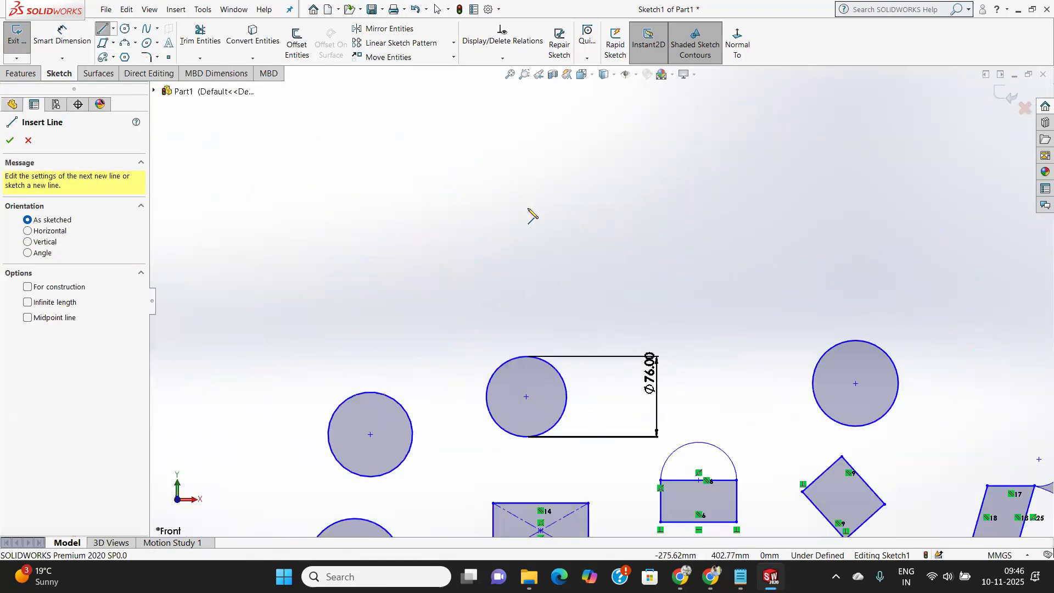
left_click(637, 281)
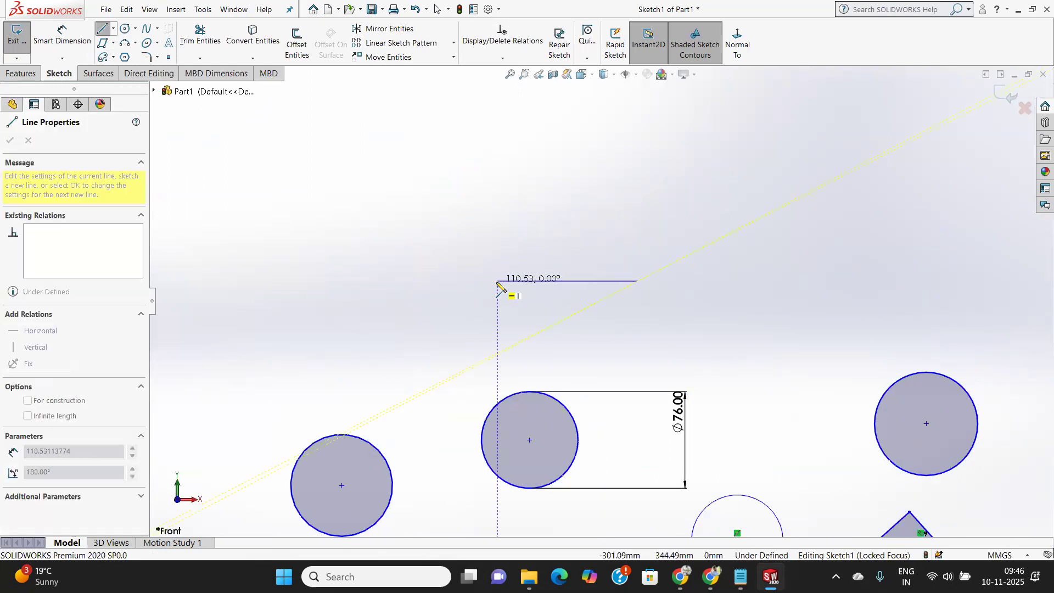
left_click(497, 282)
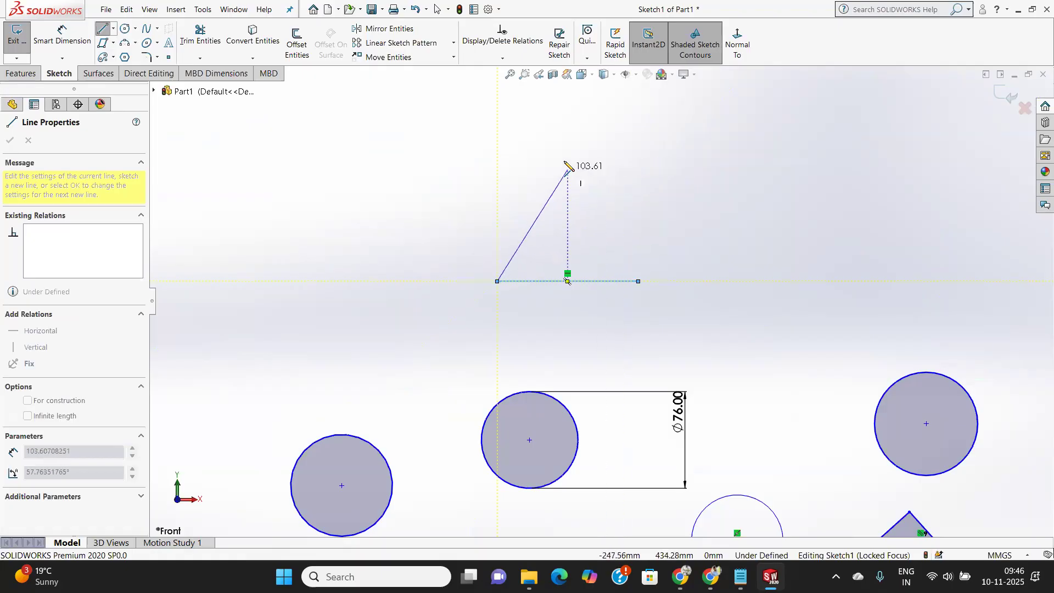
left_click(568, 155)
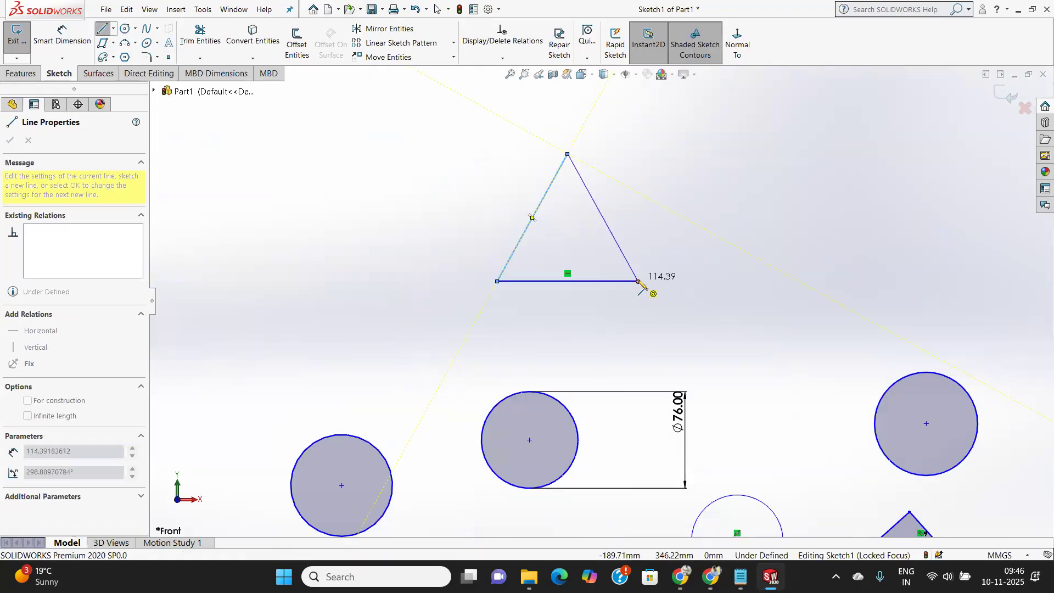
left_click(638, 281)
left_click(11, 141)
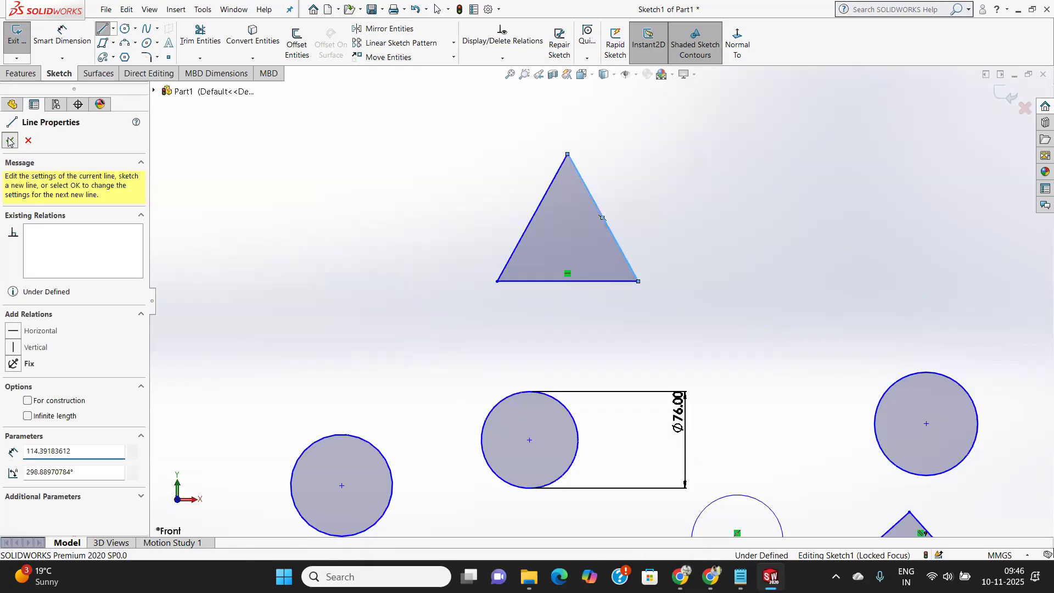
Dimension the triangle's horizontal base at 100 mm, placing the dimension below it.
left_click(62, 34)
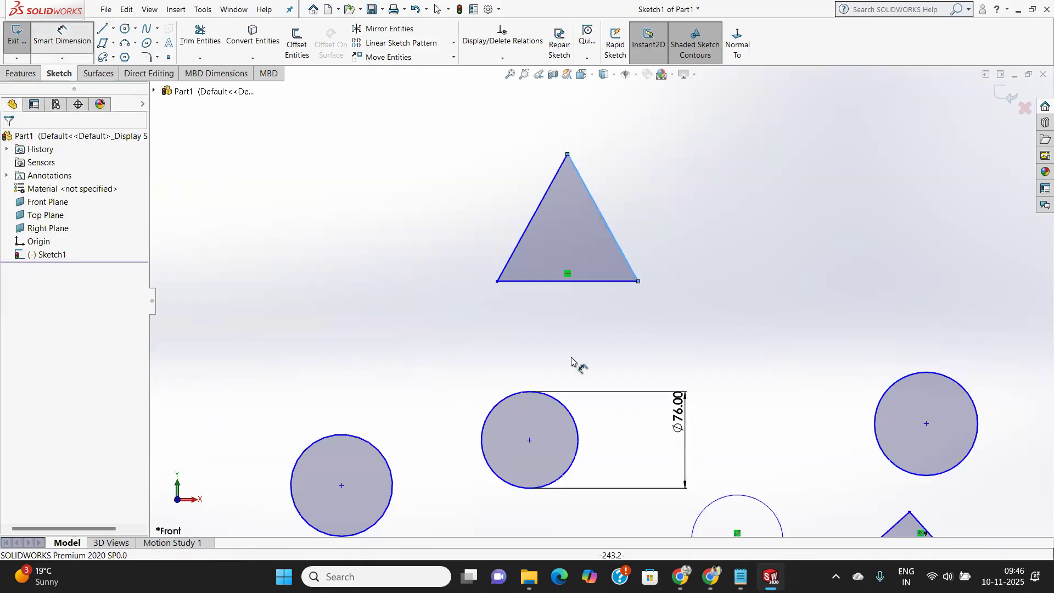
left_click(588, 282)
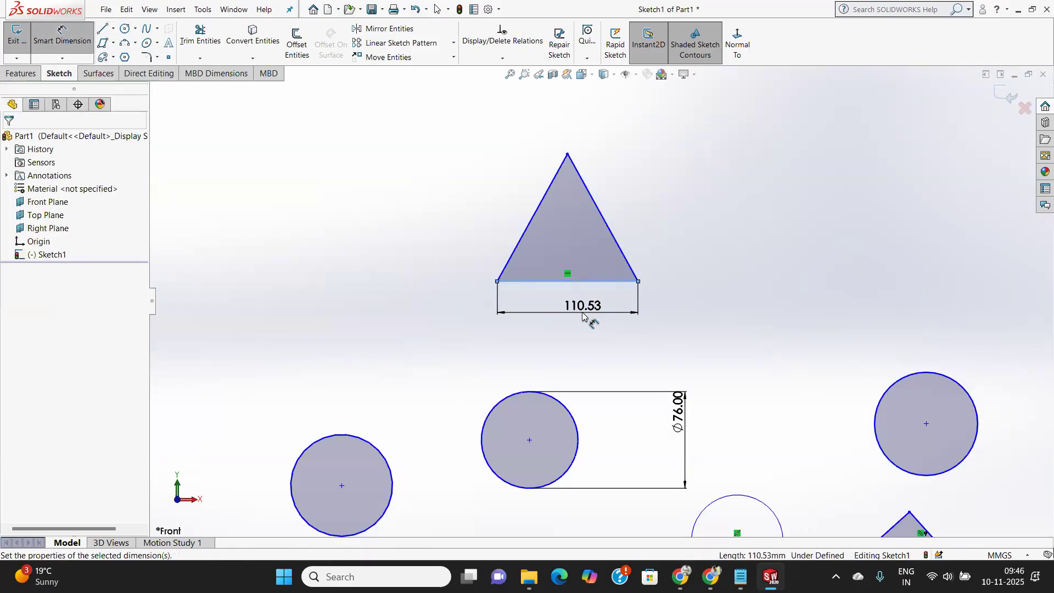
left_click(582, 314)
type("100")
key("Return")
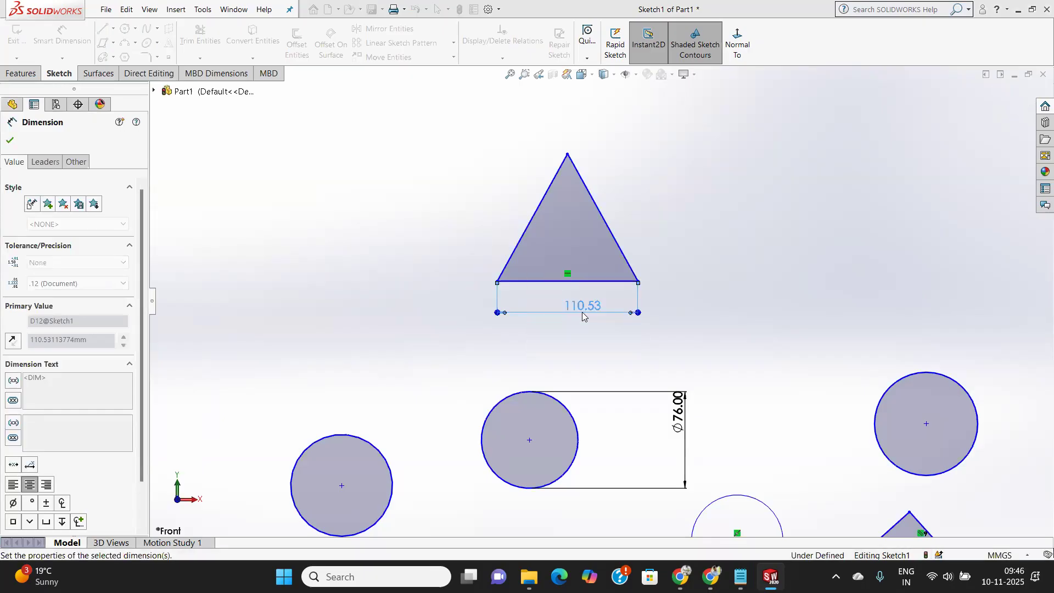
Dimension the triangle's left and right slanted sides at 100 mm each, placing the dimensions outside the triangle.
left_click(518, 246)
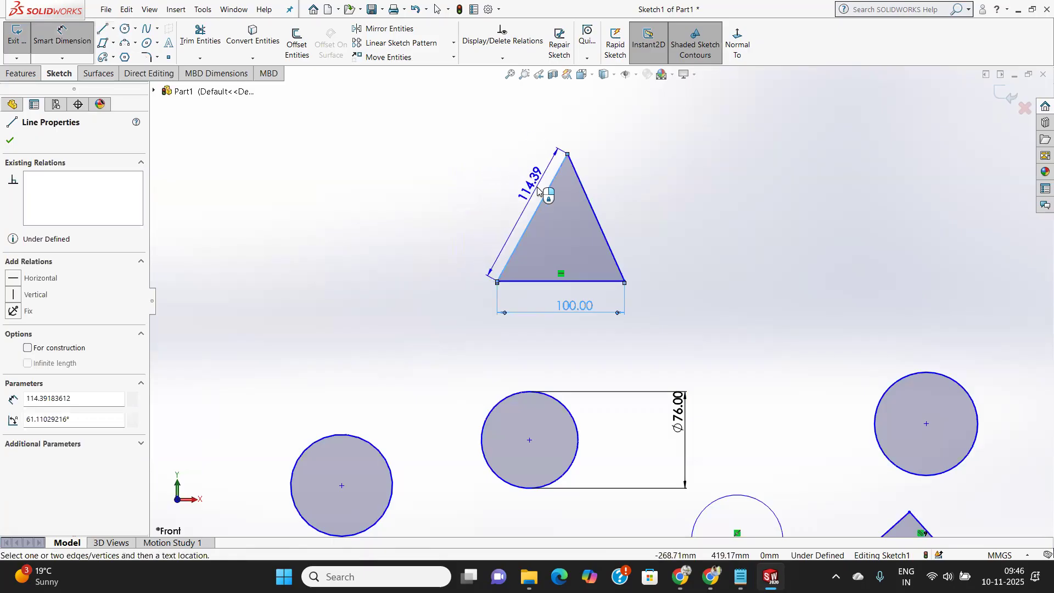
left_click(519, 192)
type("10")
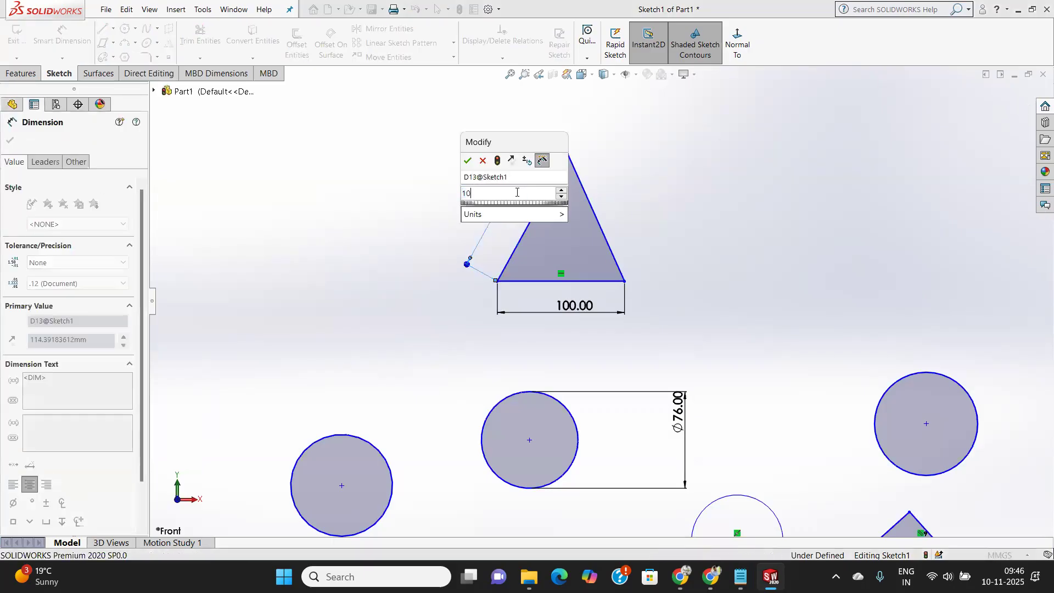
type("0")
key("Return")
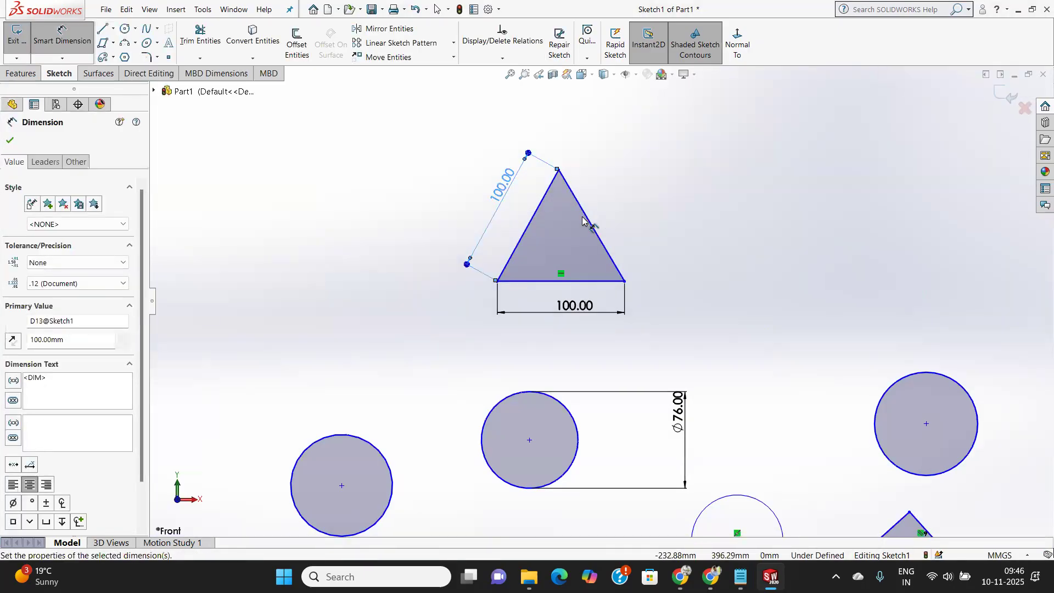
left_click(589, 221)
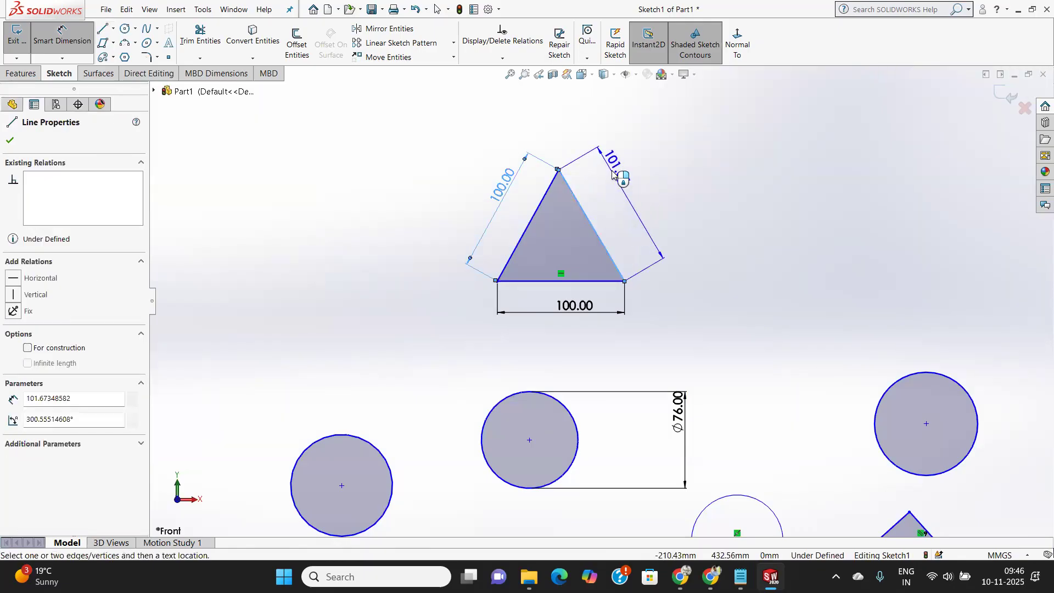
left_click(620, 189)
type("100")
key("Return")
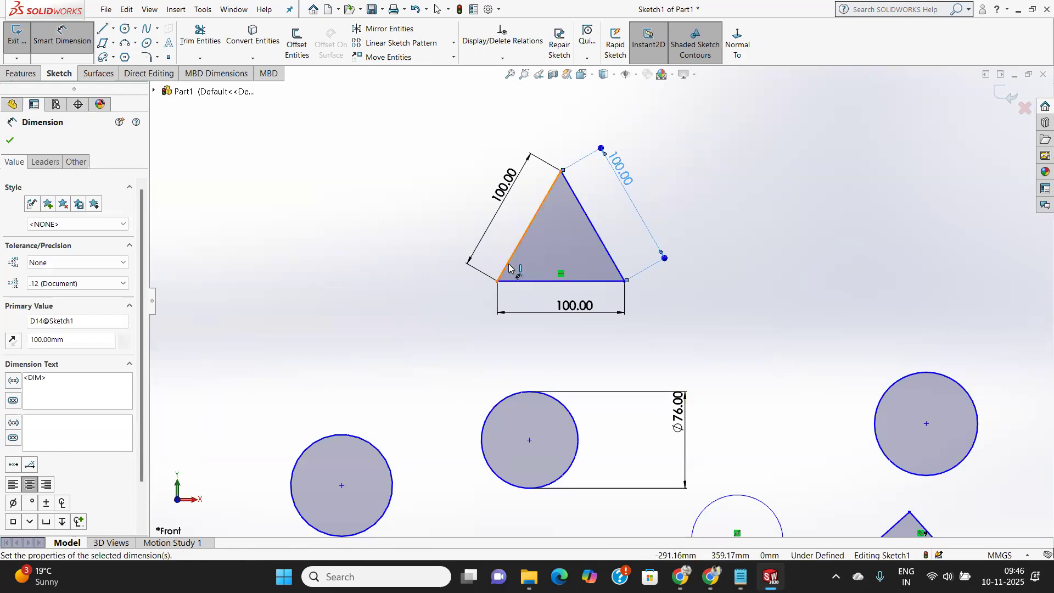
Try to add an angle dimension between the triangle's left side and its base.
left_click(509, 268)
left_click(523, 282)
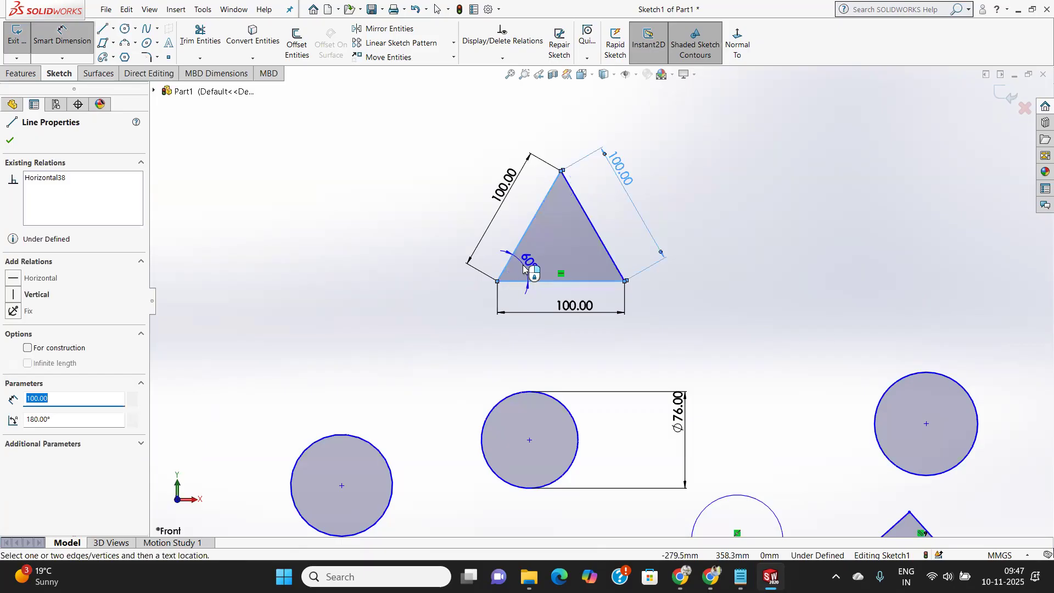
left_click(524, 269)
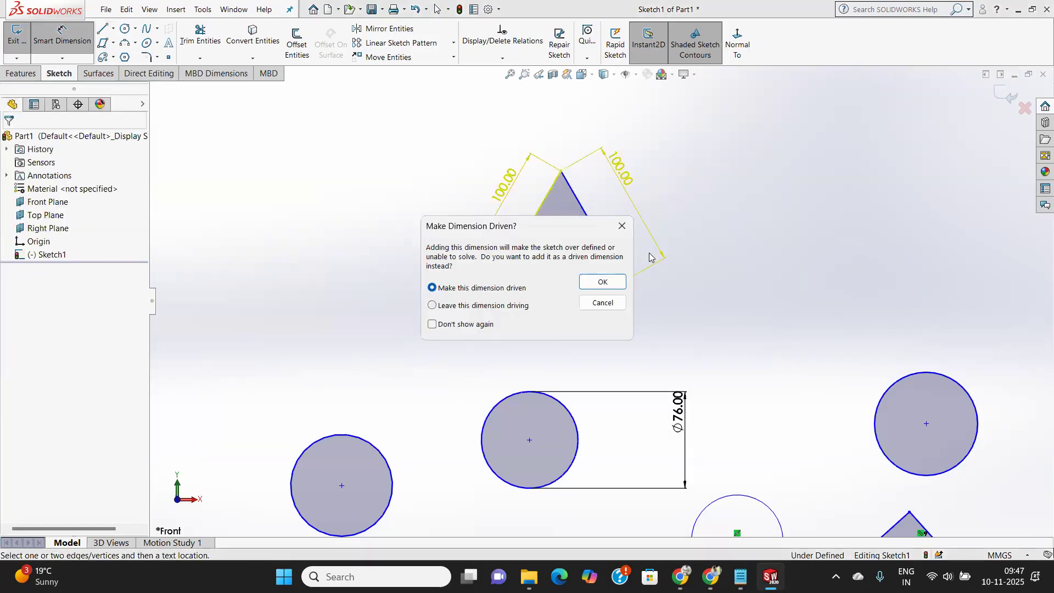
left_click(622, 226)
Sketch an open angle beside the dimensioned triangle, with a horizontal line about 149 mm long and a line about 145.7 mm long rising from its left end.
key("l")
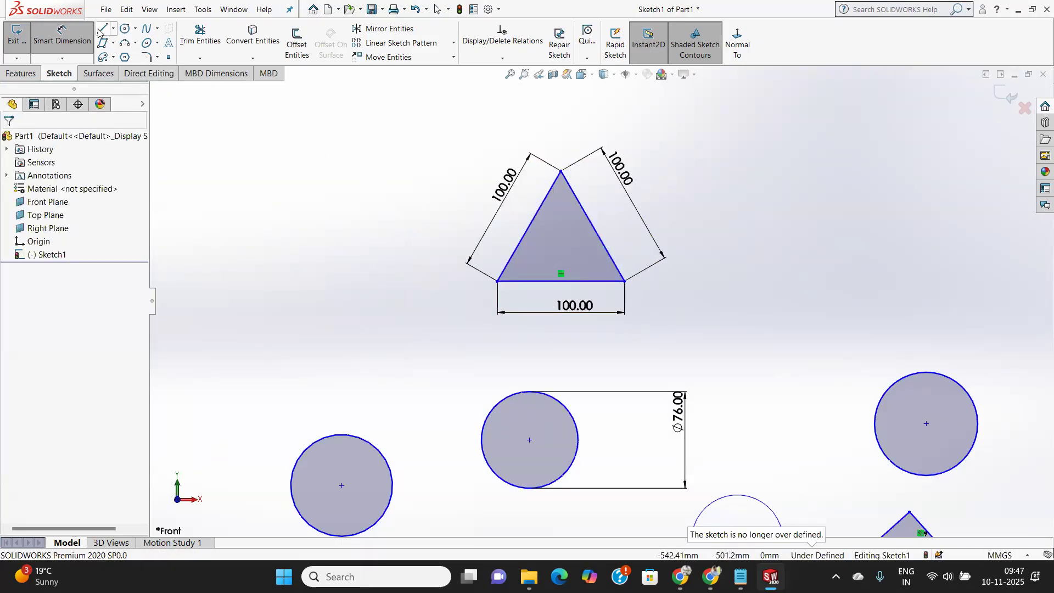
scroll(747, 228, "up", 2)
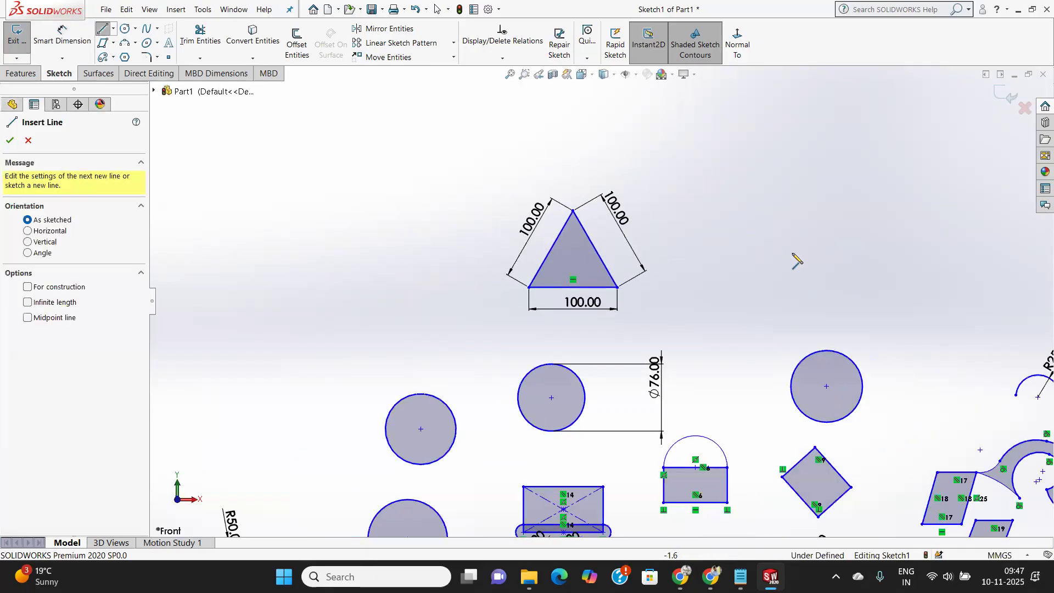
left_click(879, 266)
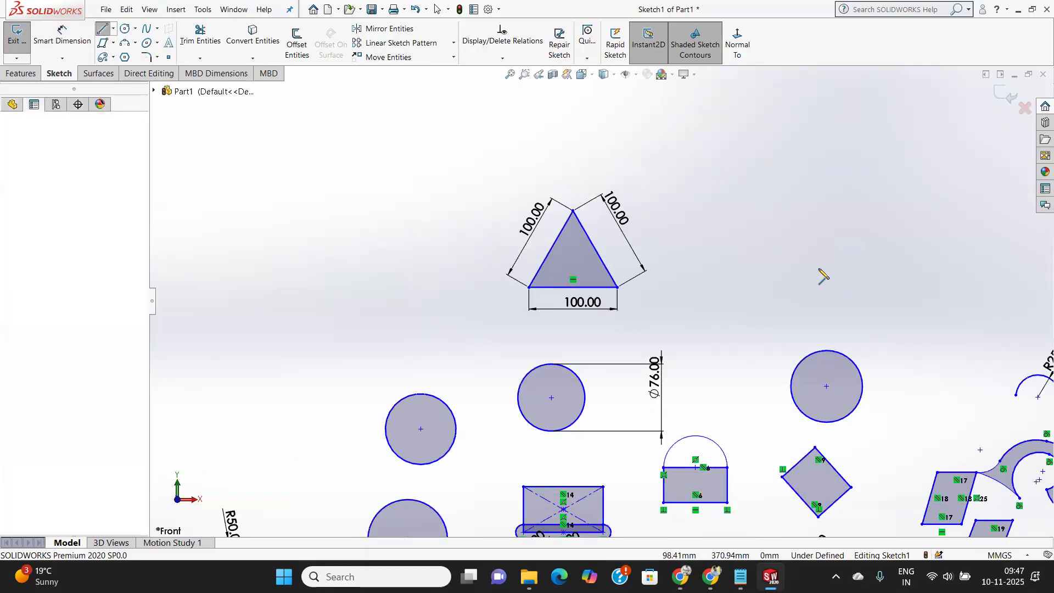
left_click(749, 265)
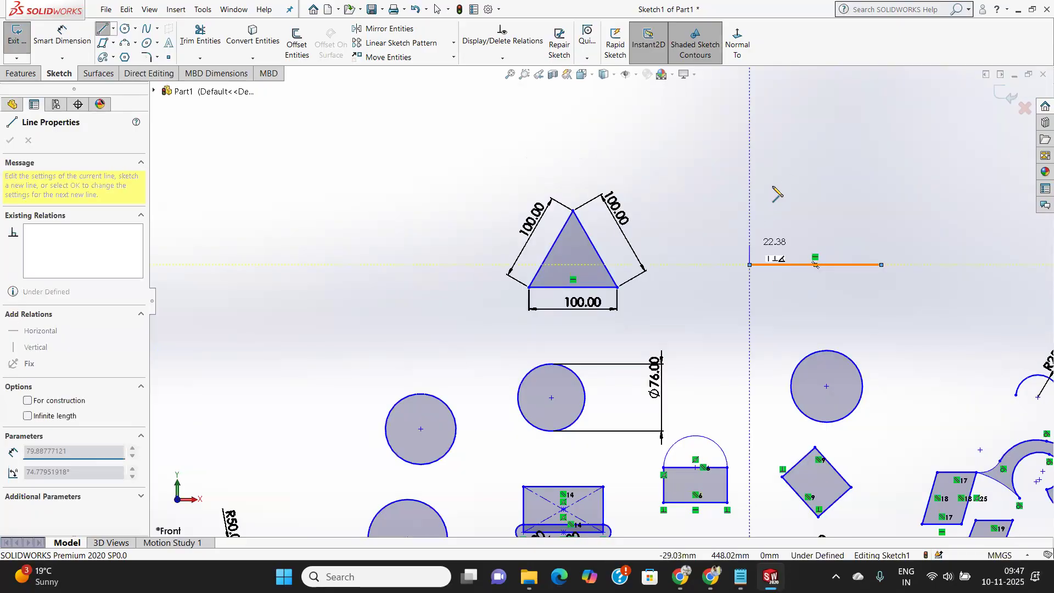
double_click(811, 152)
left_click(780, 208)
right_click(872, 209)
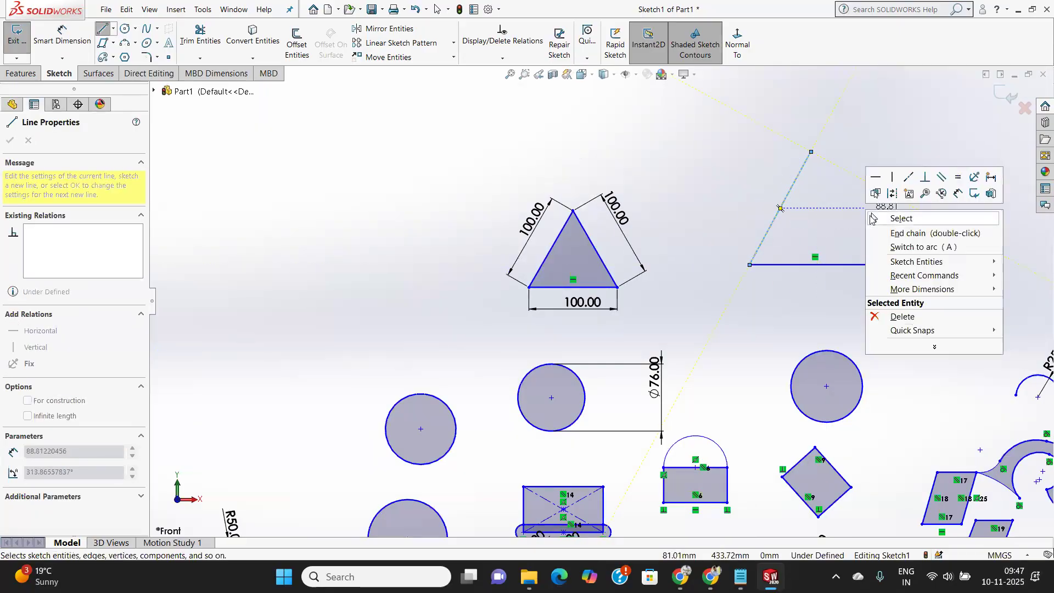
left_click(905, 220)
Dimension the angle between the new horizontal line and its slanted line at 45°, placing the dimension inside the angle.
left_click(62, 36)
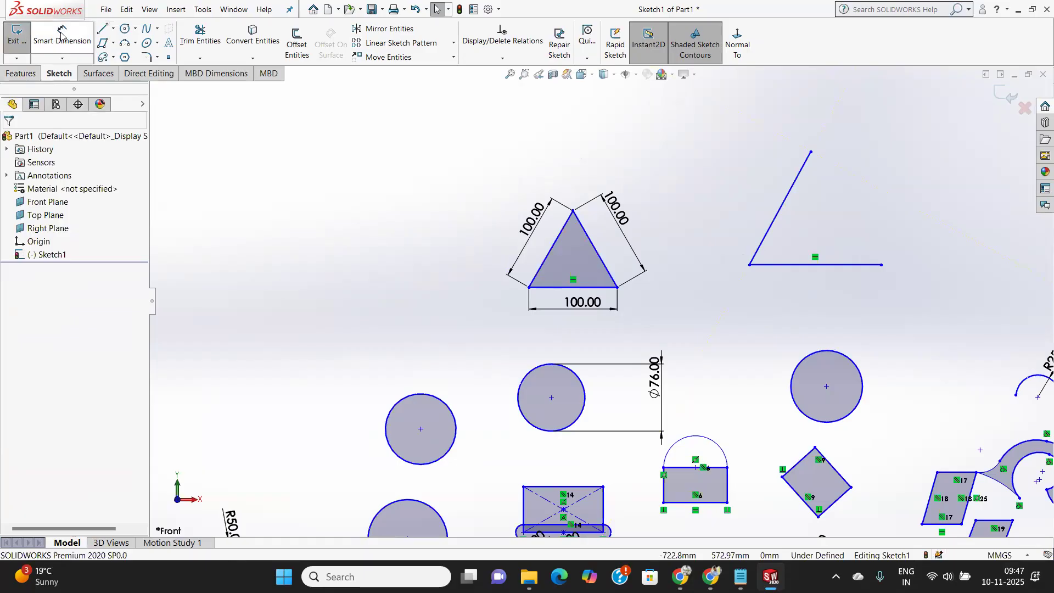
left_click(787, 266)
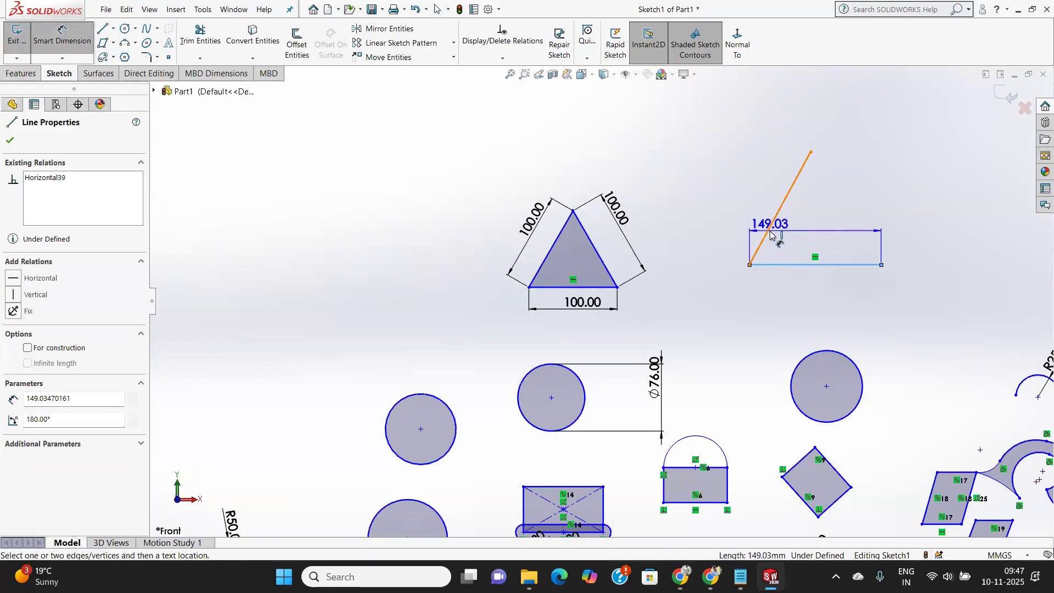
left_click(769, 233)
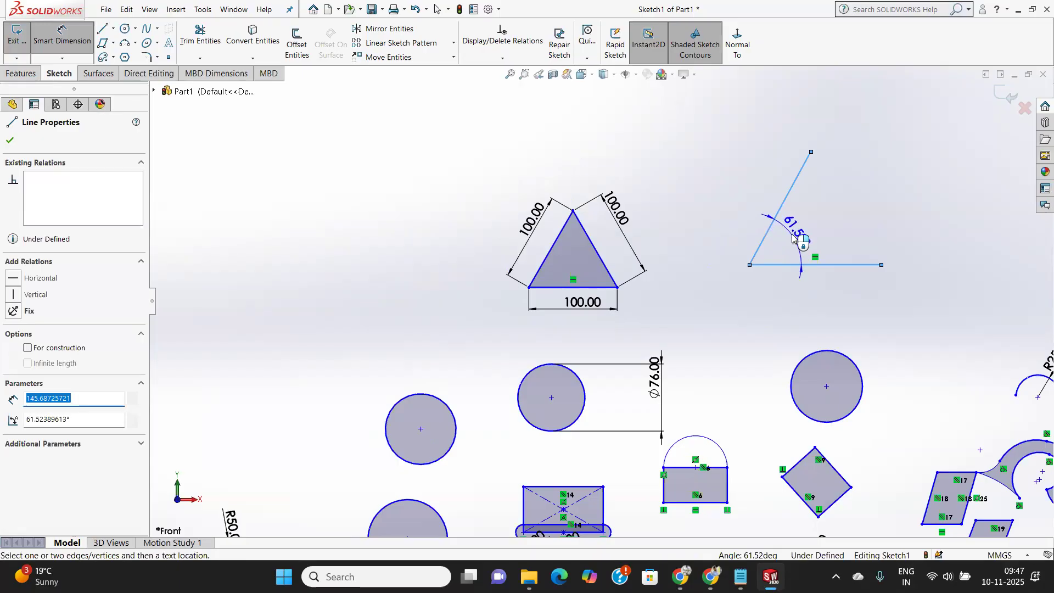
left_click(796, 239)
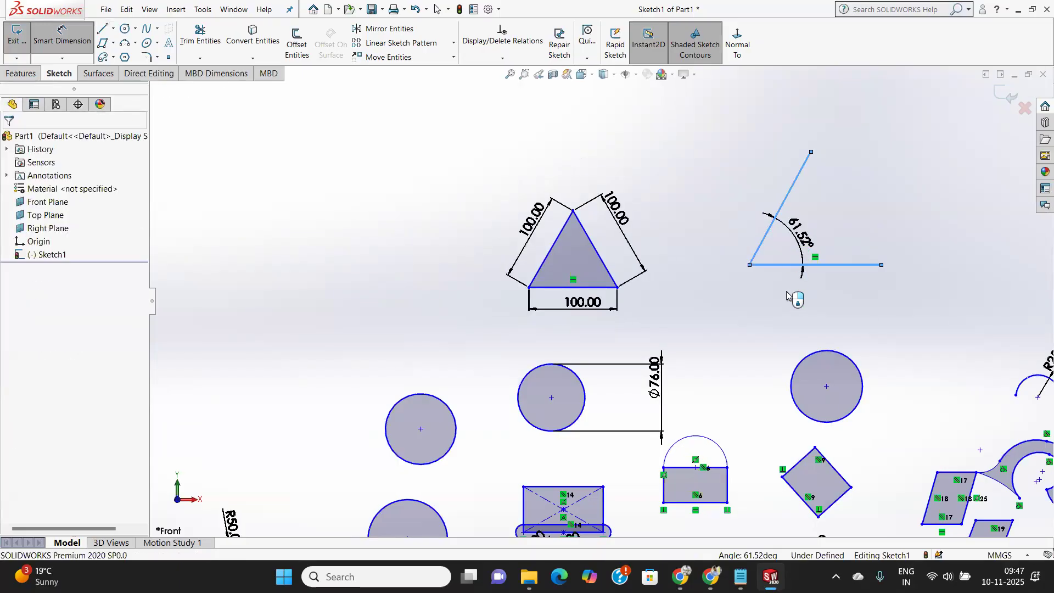
type("45")
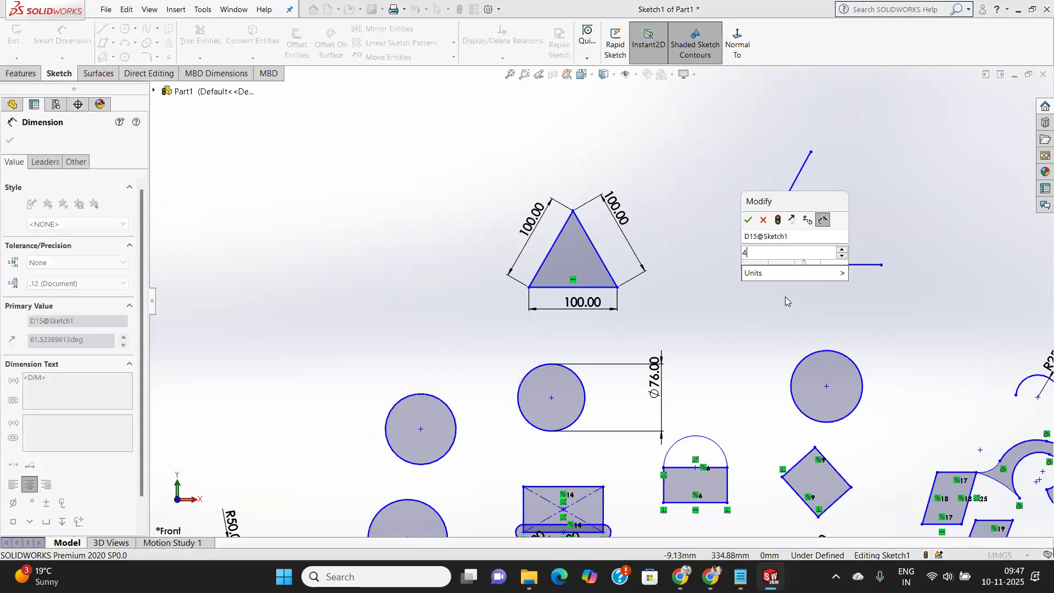
key("Return")
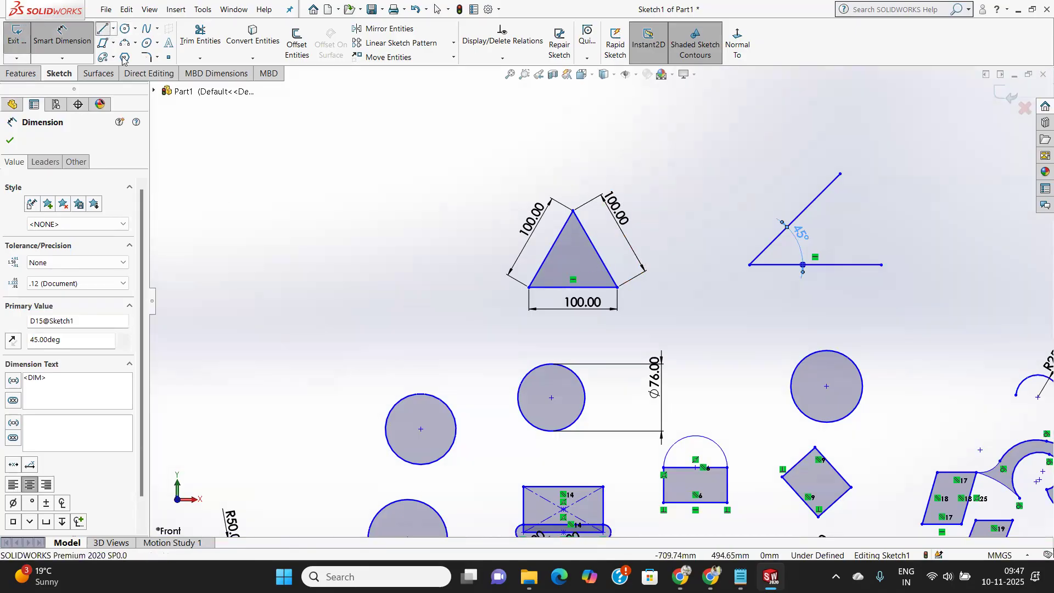
Sketch another open angle on the triangle's other side, with a horizontal line about 125.3 mm long and a line slanting up leftward from its right end.
left_click(101, 30)
left_click(261, 240)
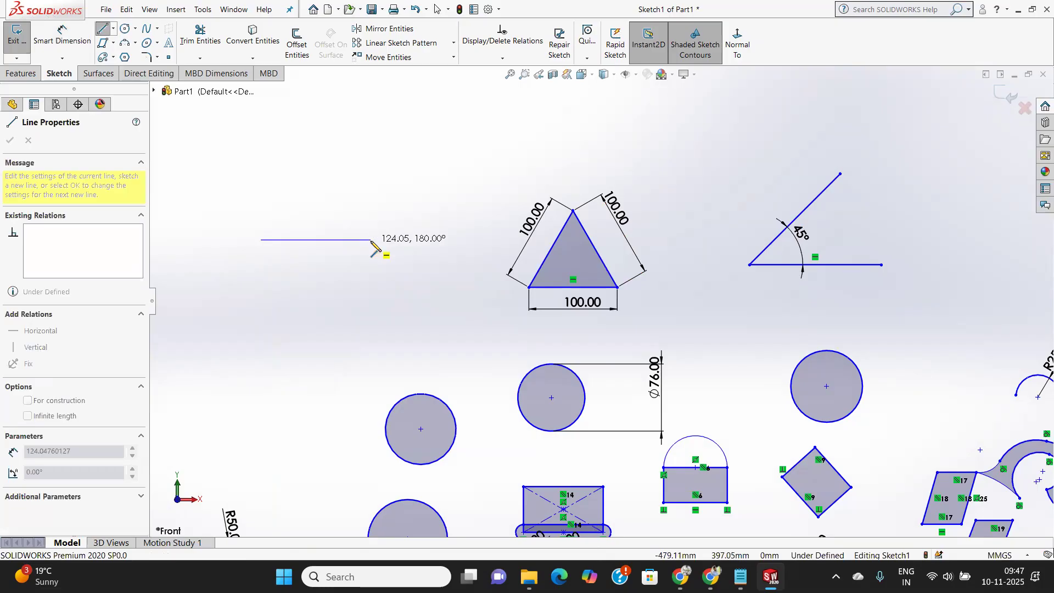
left_click(372, 239)
left_click(306, 140)
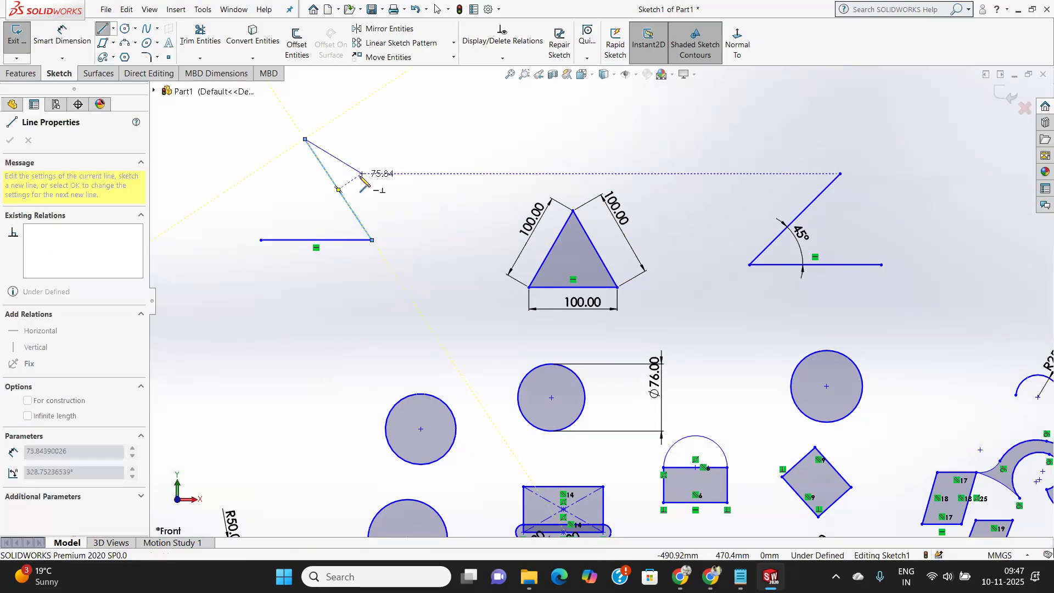
right_click(363, 134)
left_click(394, 182)
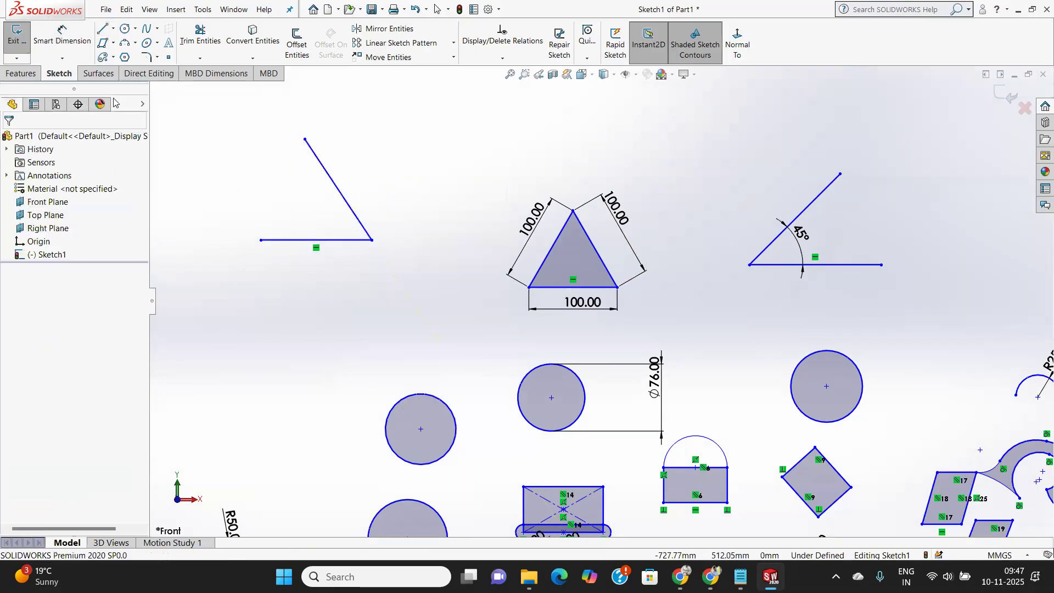
Dimension the angle between the second pair of lines at 45°, placing the dimension inside the angle.
left_click(61, 34)
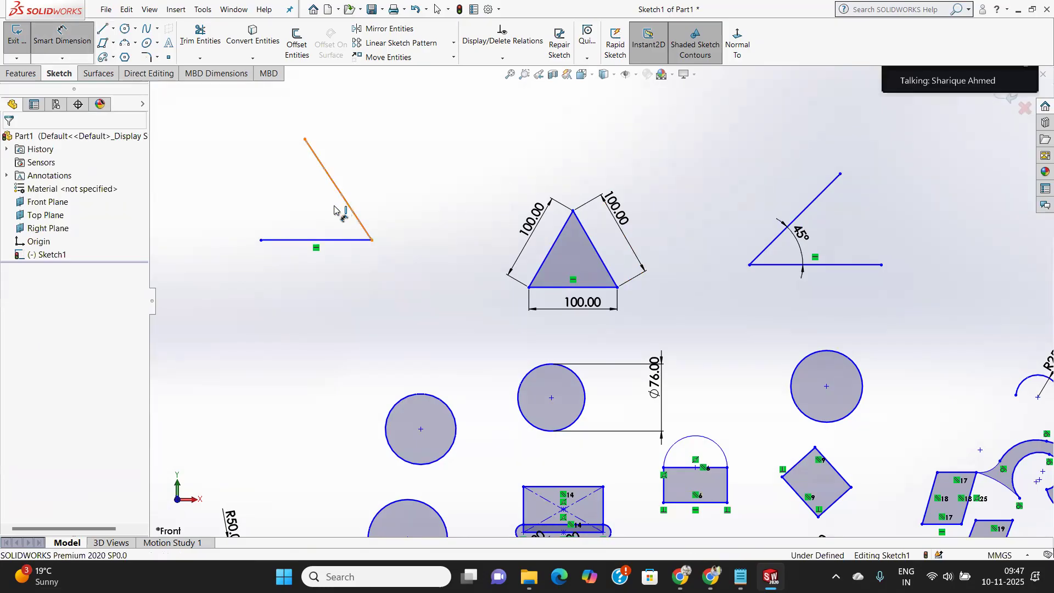
left_click(350, 209)
left_click(332, 241)
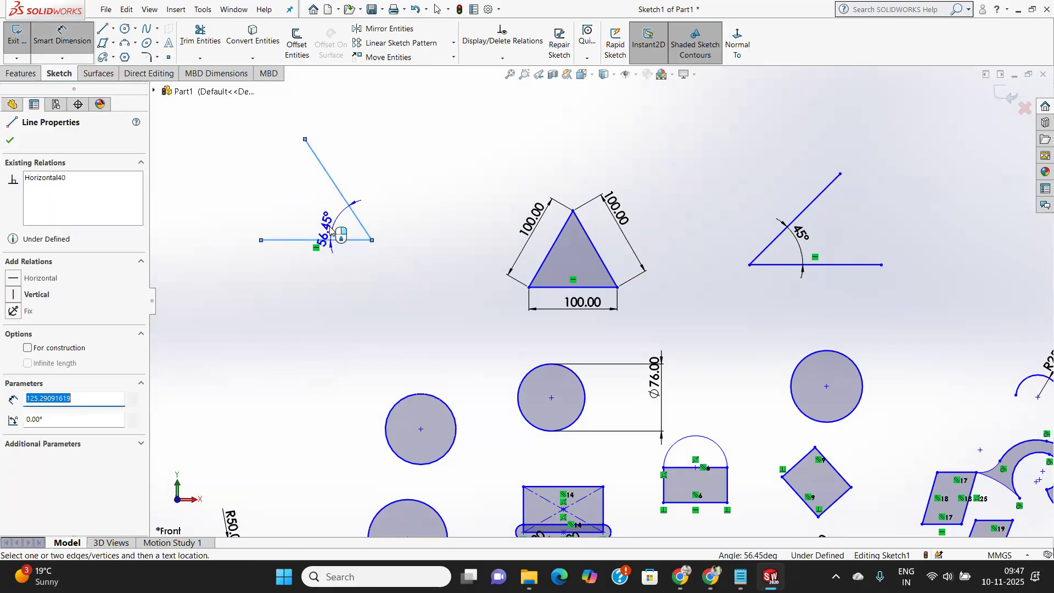
left_click(323, 213)
type("45")
key("Return")
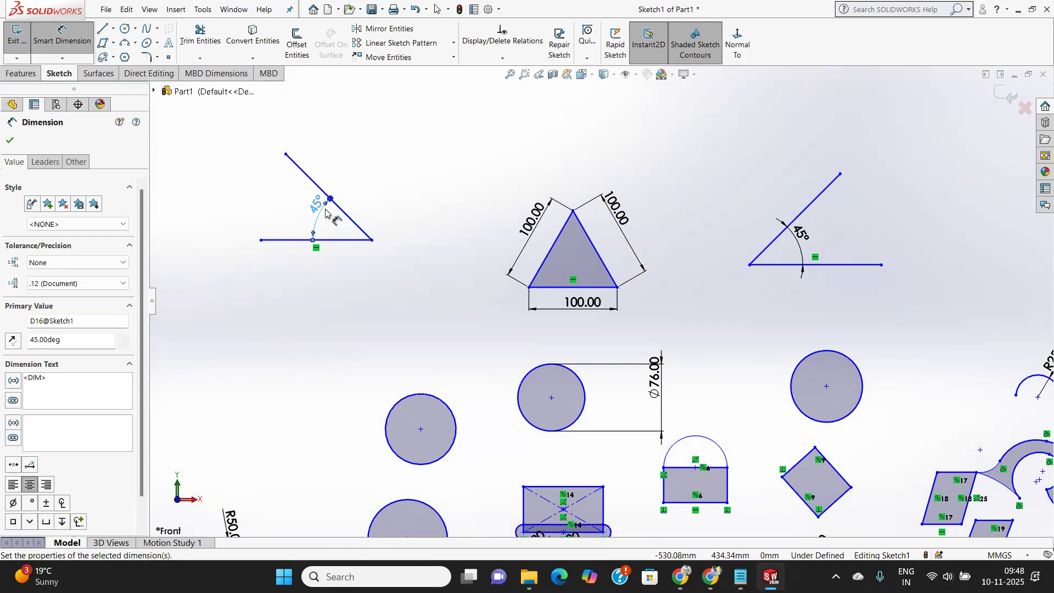
left_click(8, 141)
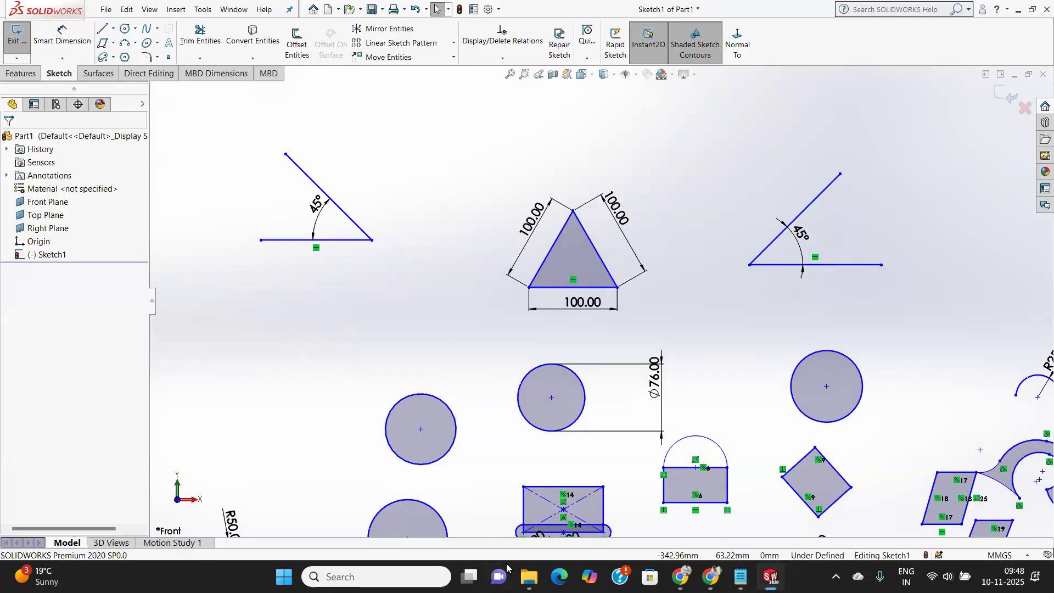
Switch to WhatsApp Business in Chrome and open the "Autocad ME Batch 5to7" group chat.
mouse_move(680, 576)
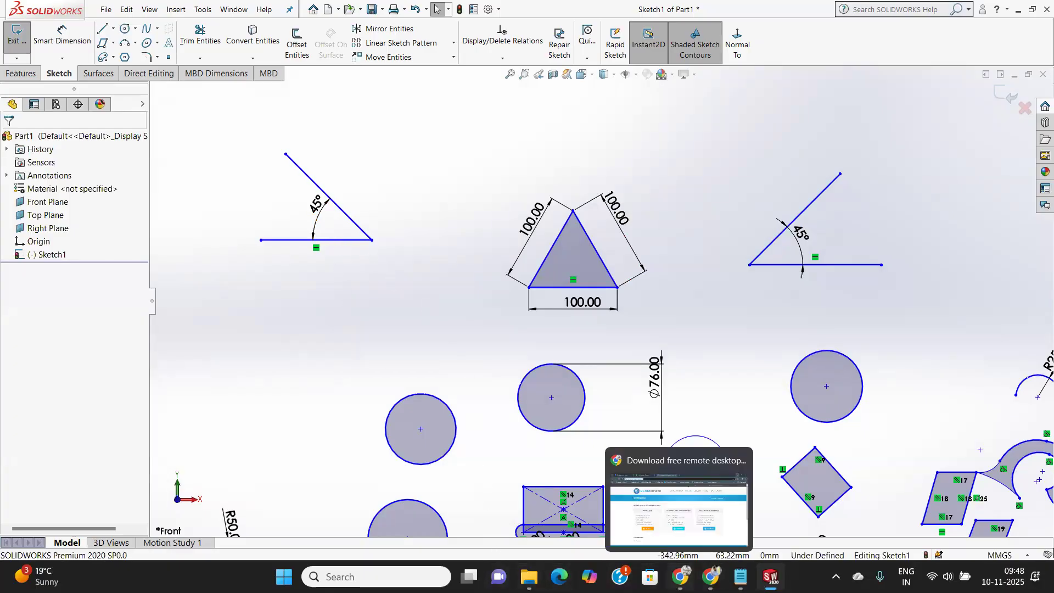
left_click(680, 576)
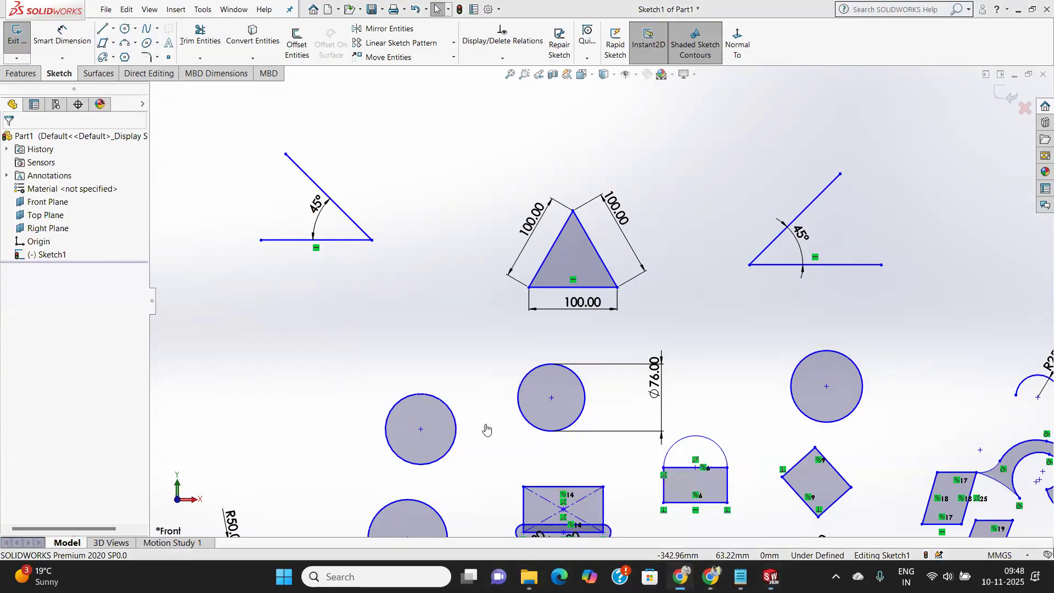
left_click(248, 12)
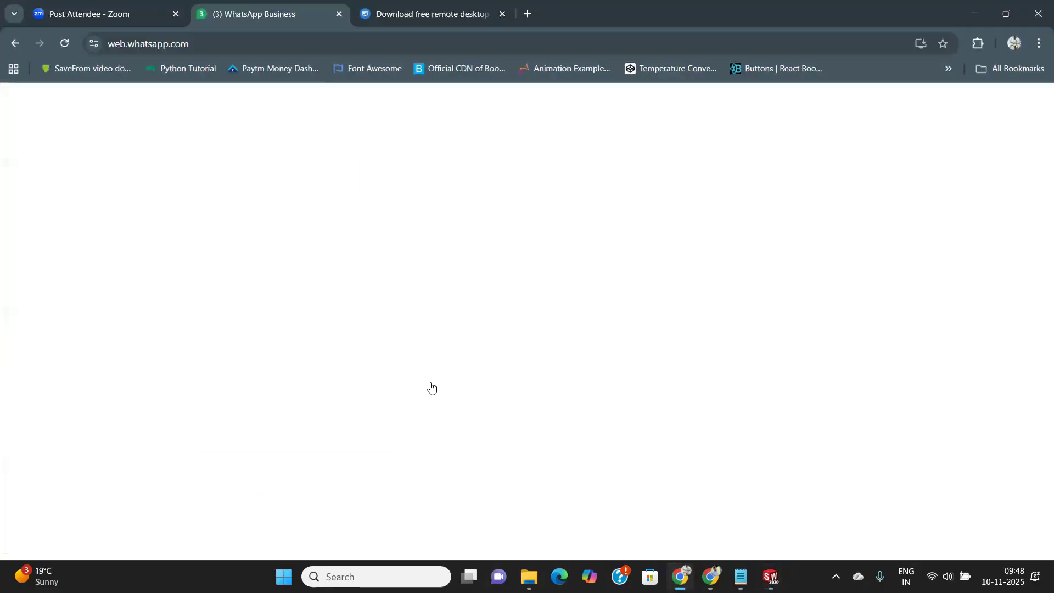
scroll(262, 415, "down", 4)
scroll(254, 407, "down", 6)
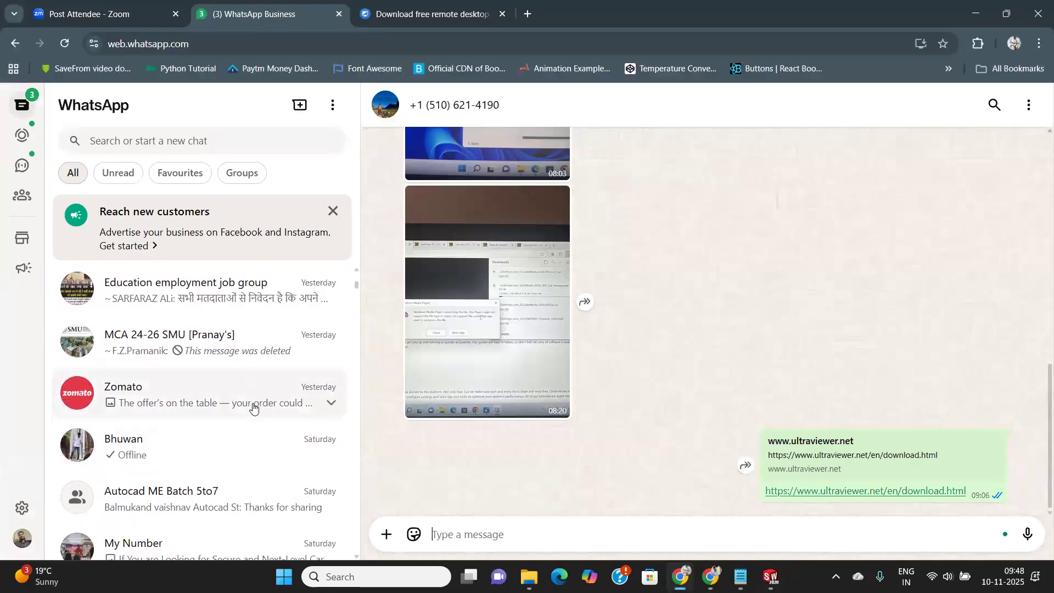
left_click(243, 336)
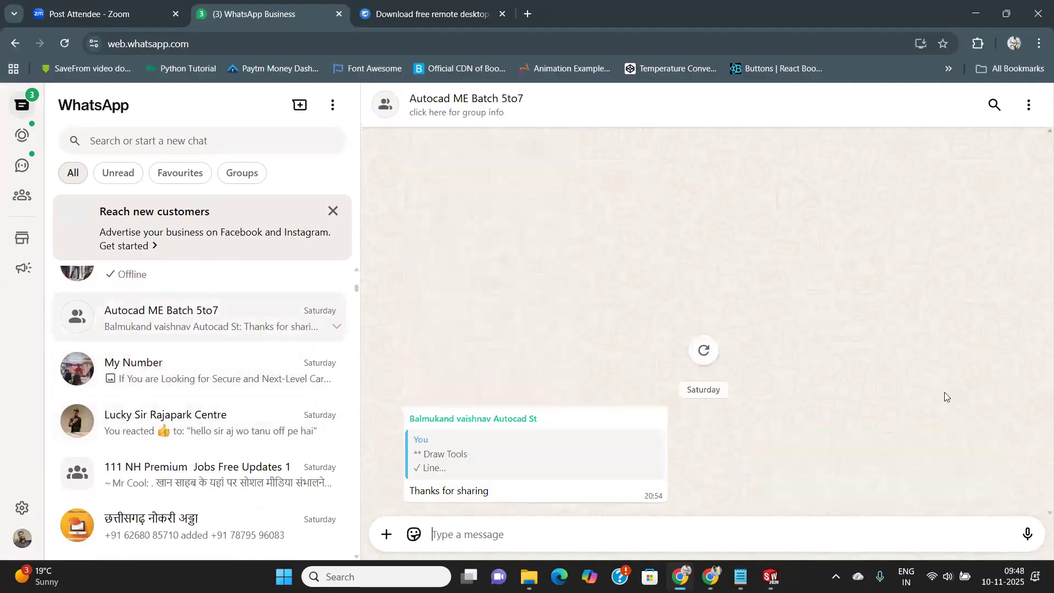
Find the practice drawings shared in the group and examine the sheet with the rectangle, L, I and E profiles up close.
scroll(887, 346, "up", 5)
scroll(886, 349, "up", 10)
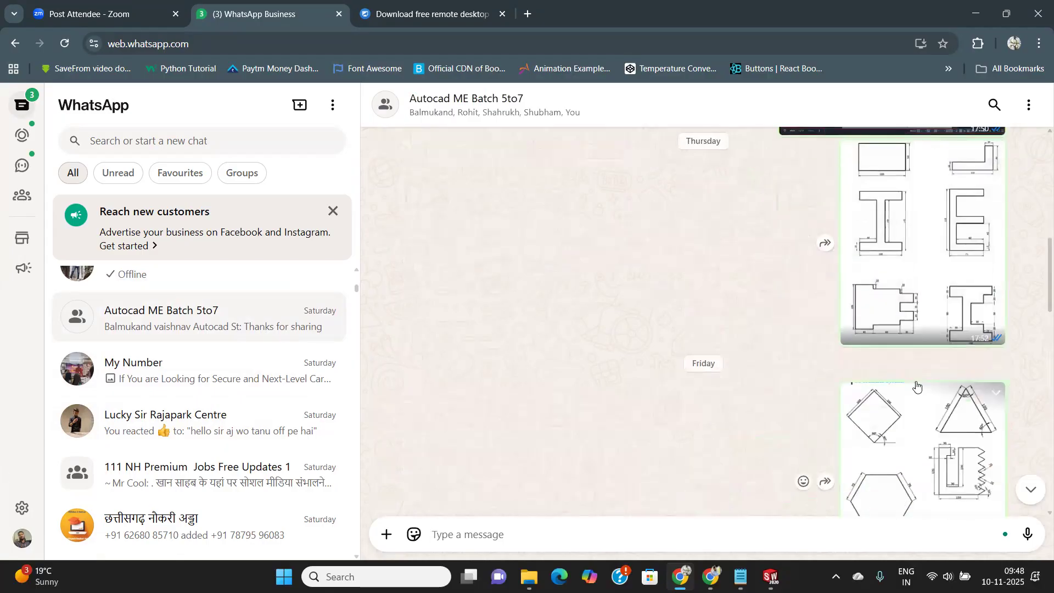
left_click(903, 329)
left_click(590, 257)
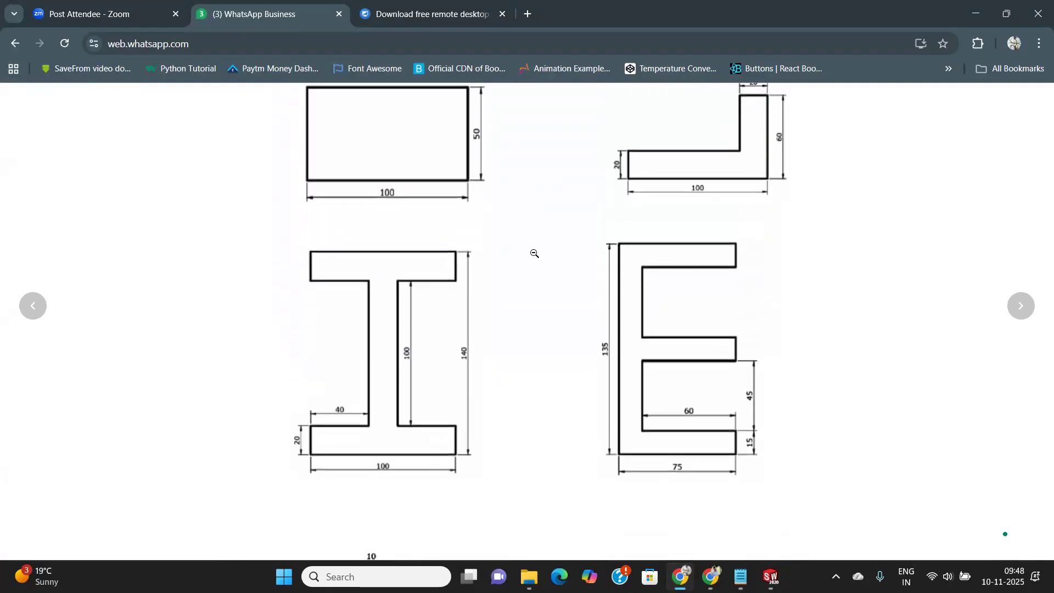
left_click(515, 260)
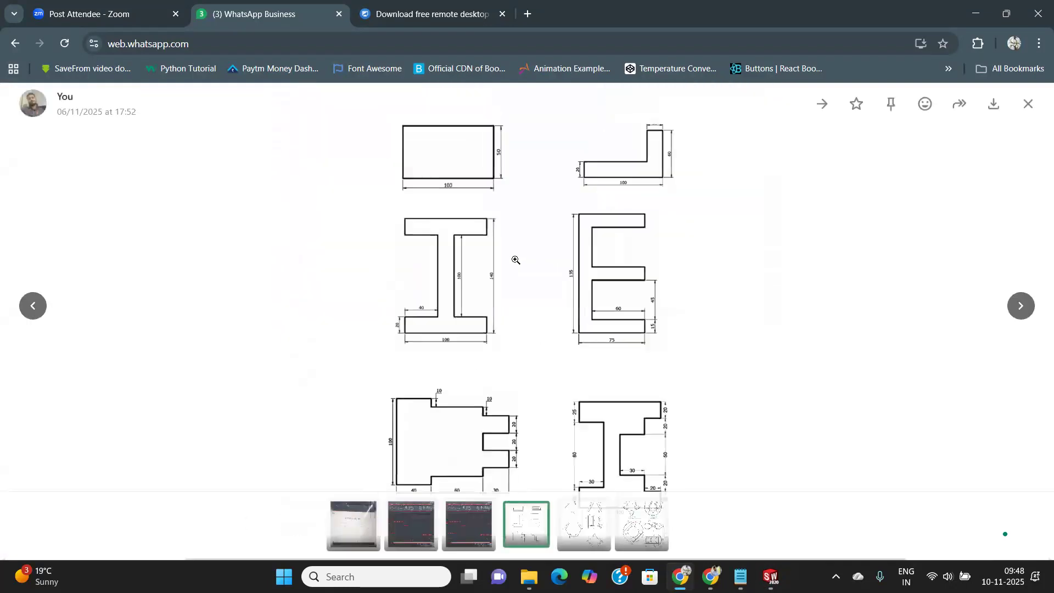
left_click(548, 306)
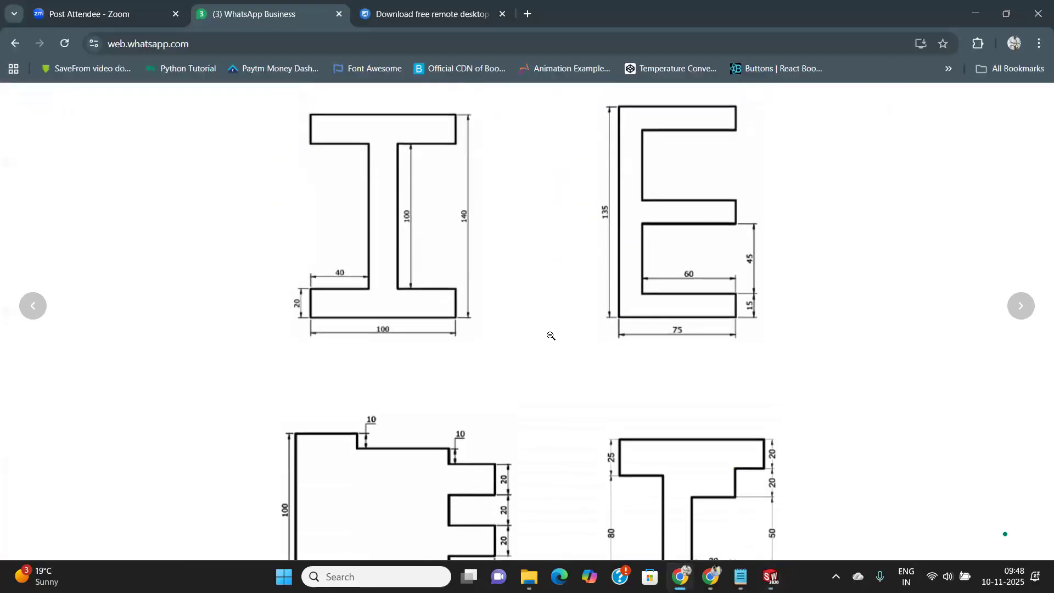
left_click(539, 279)
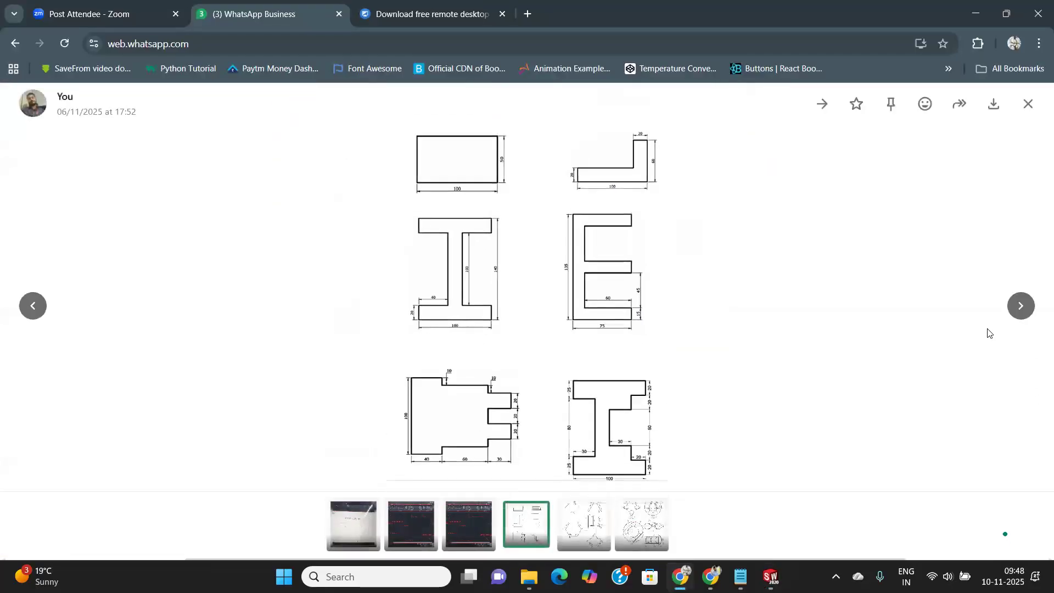
Examine the following two practice sheets, with the polygon and star shapes and the circle exercises, and close the image viewer.
left_click(1019, 306)
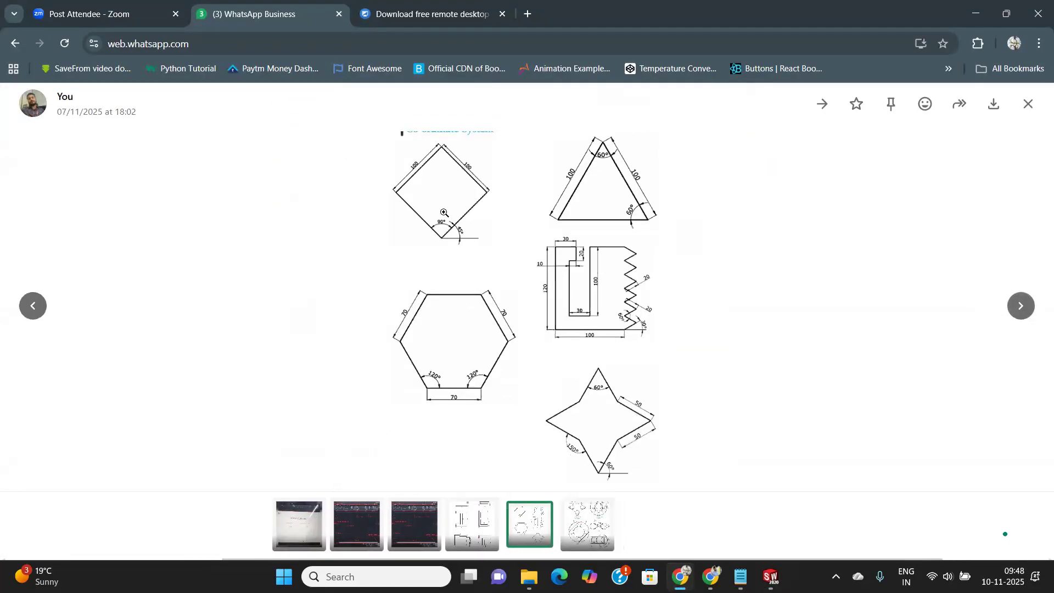
left_click(639, 273)
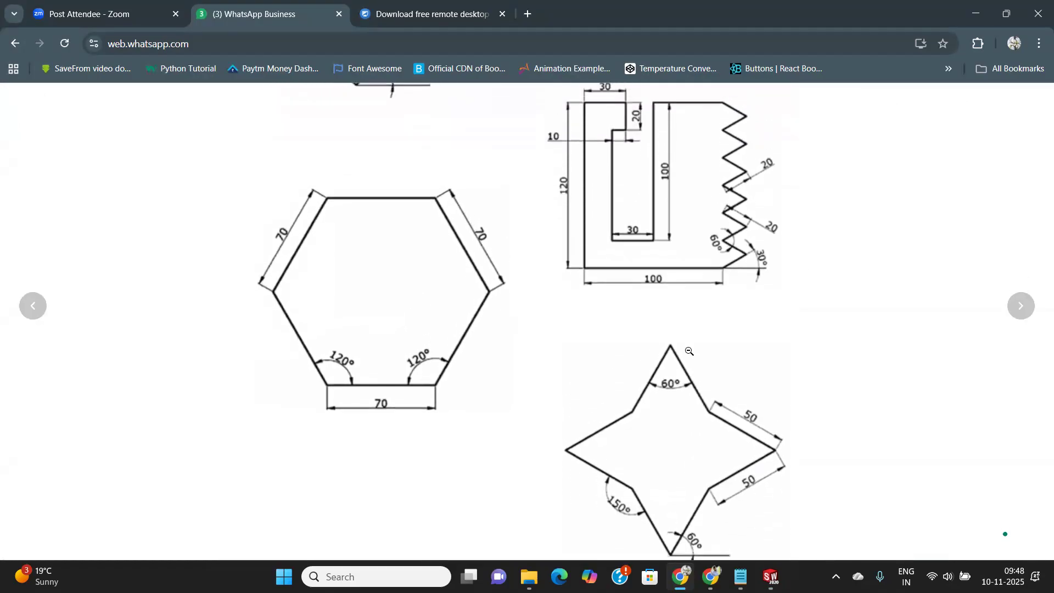
left_click(818, 324)
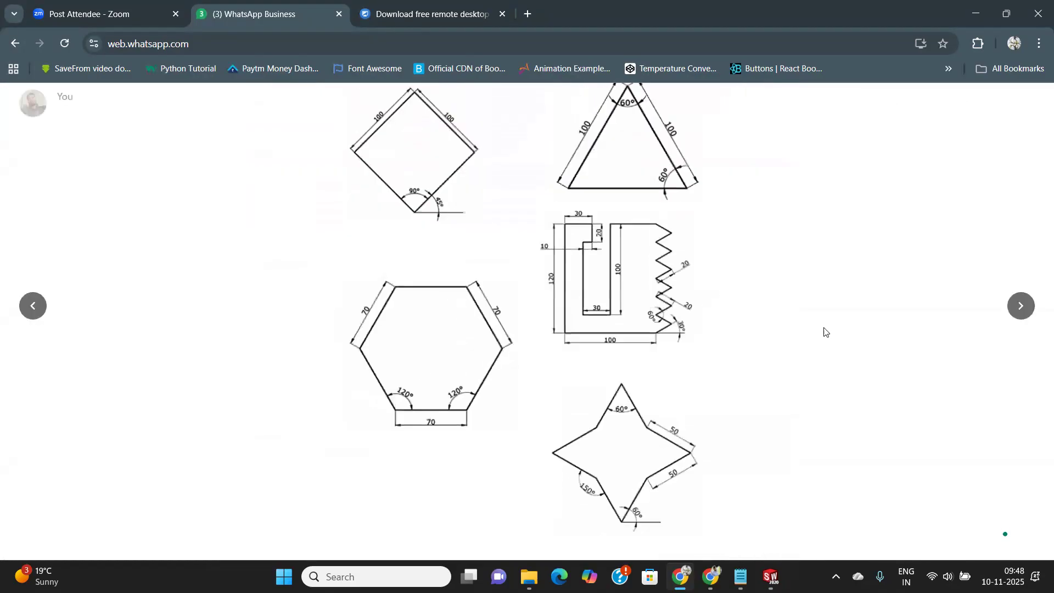
left_click(1021, 305)
left_click(501, 218)
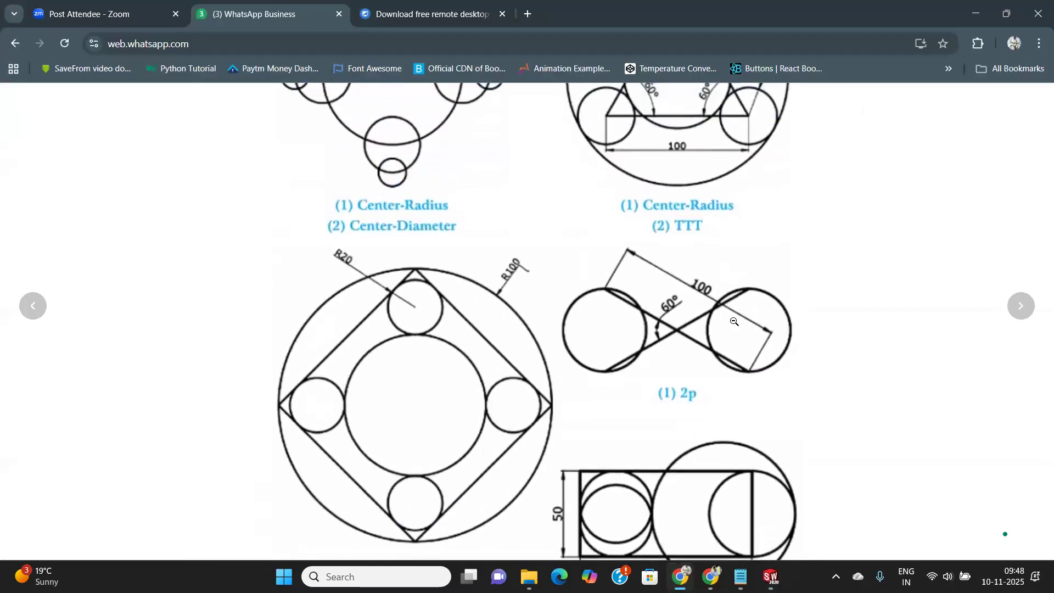
left_click(632, 355)
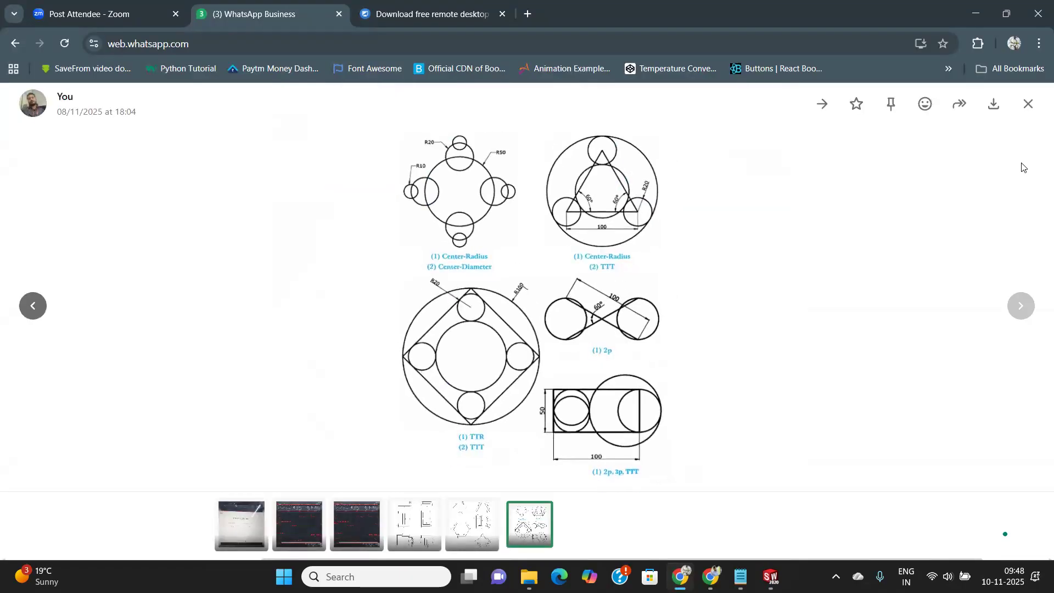
left_click(1029, 104)
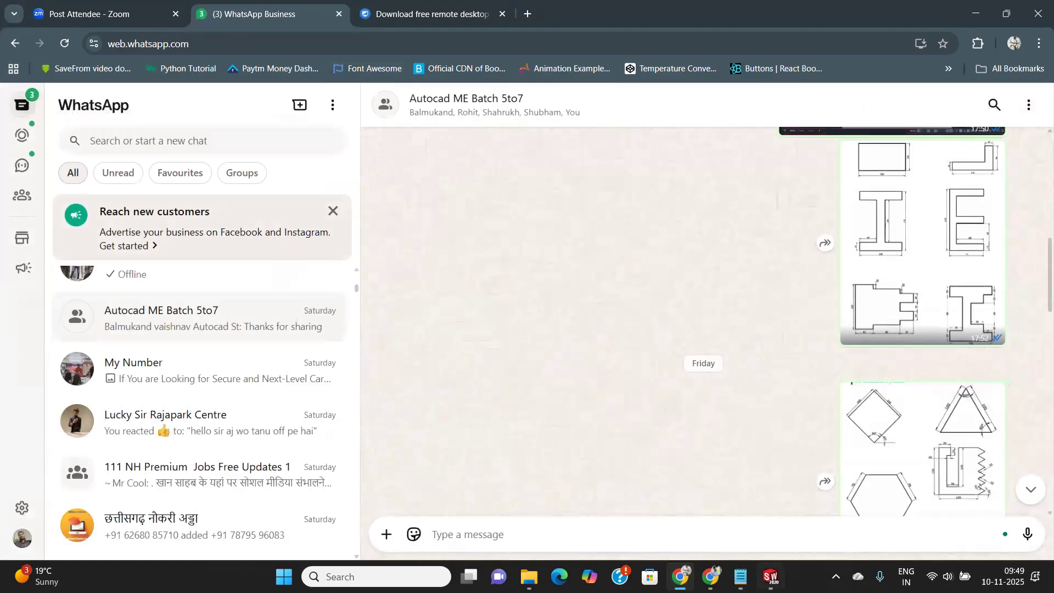
Return to SOLIDWORKS and examine the whole sketch and the 100 × 50 mm rectangle with its 40 mm circle up close.
key("alt+Tab")
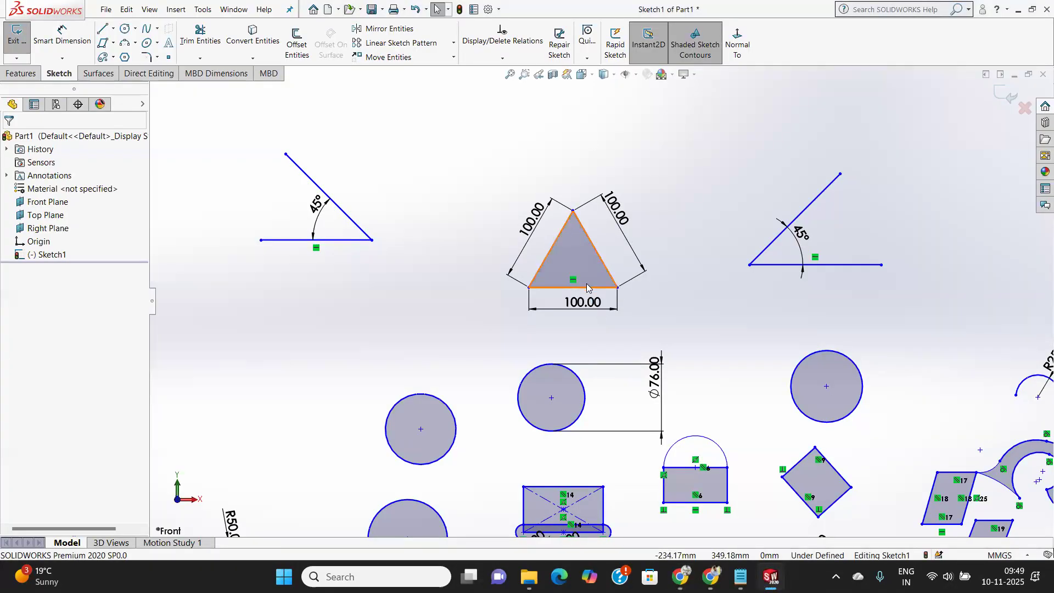
scroll(586, 285, "up", 8)
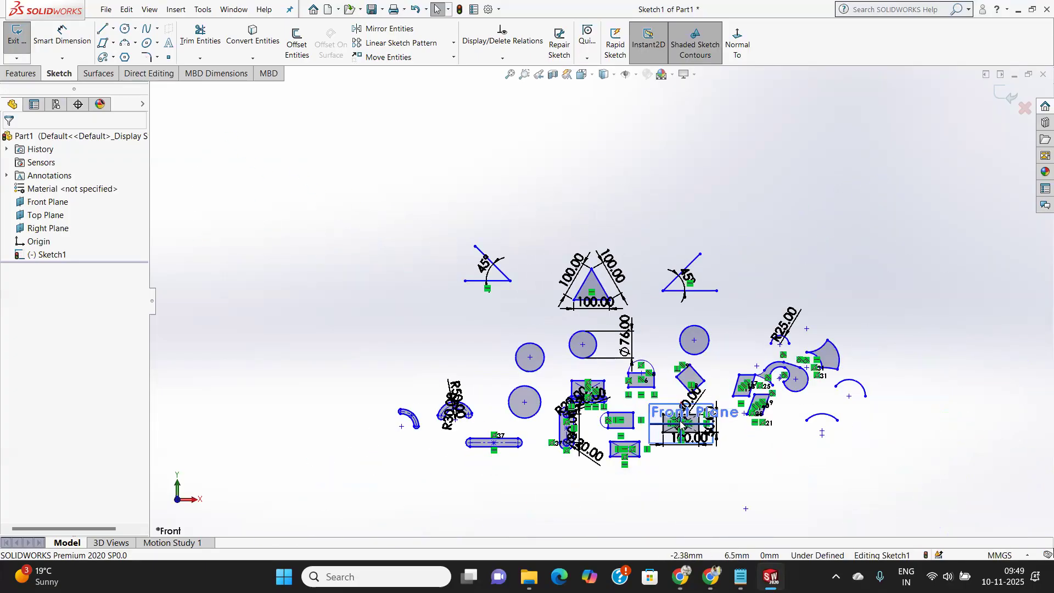
scroll(679, 425, "down", 10)
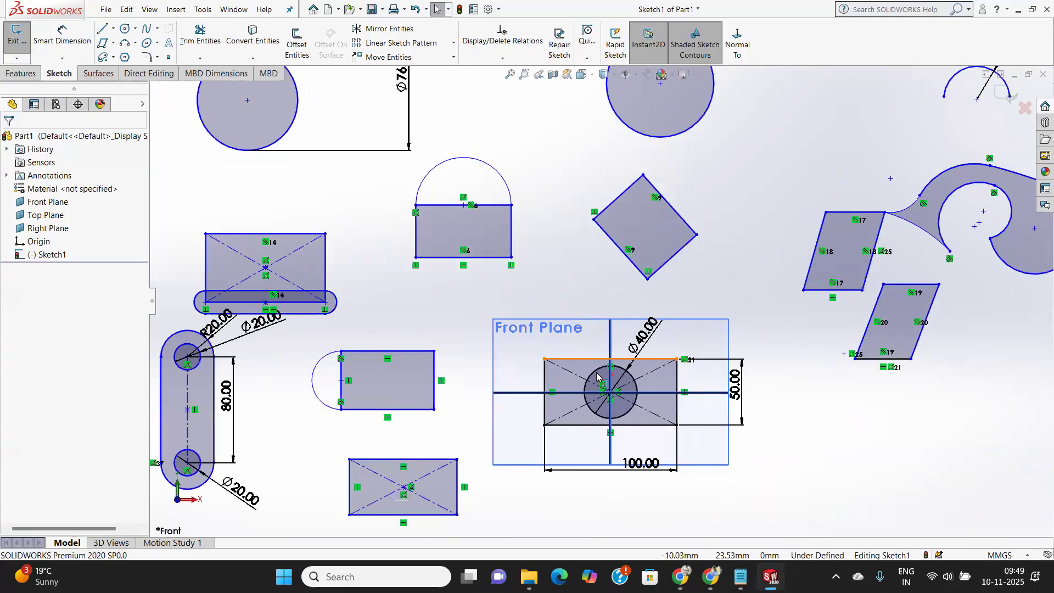
scroll(597, 376, "up", 2)
scroll(593, 351, "down", 2)
scroll(588, 330, "down", 3)
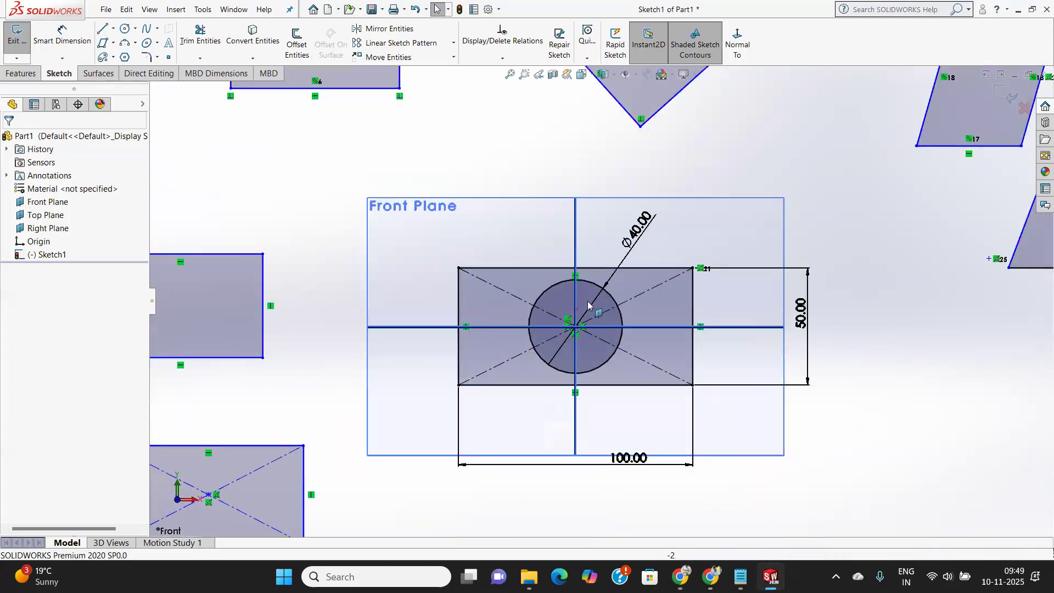
scroll(588, 305, "up", 2)
scroll(608, 241, "down", 2)
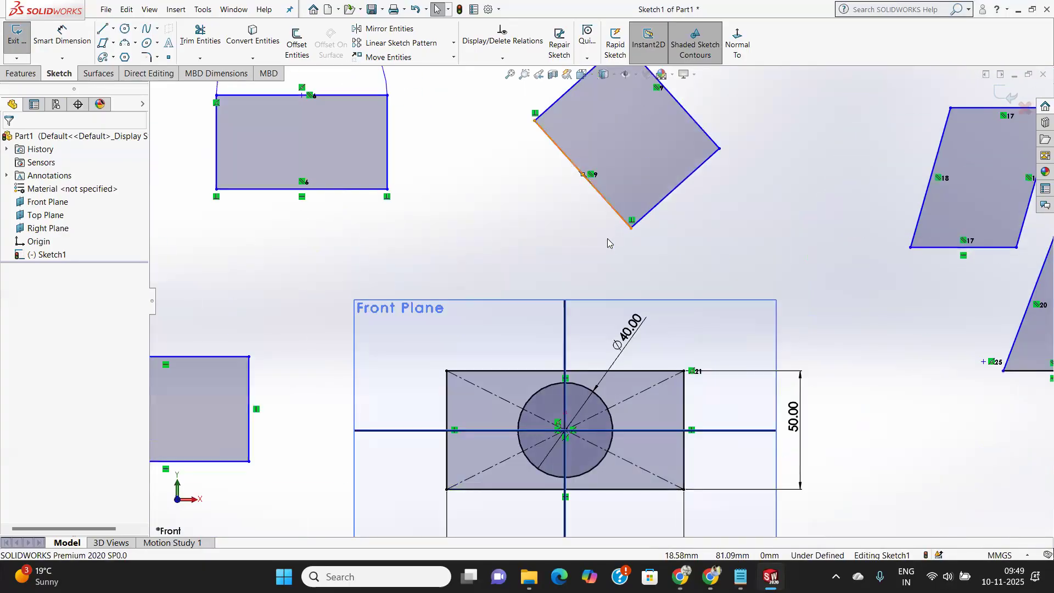